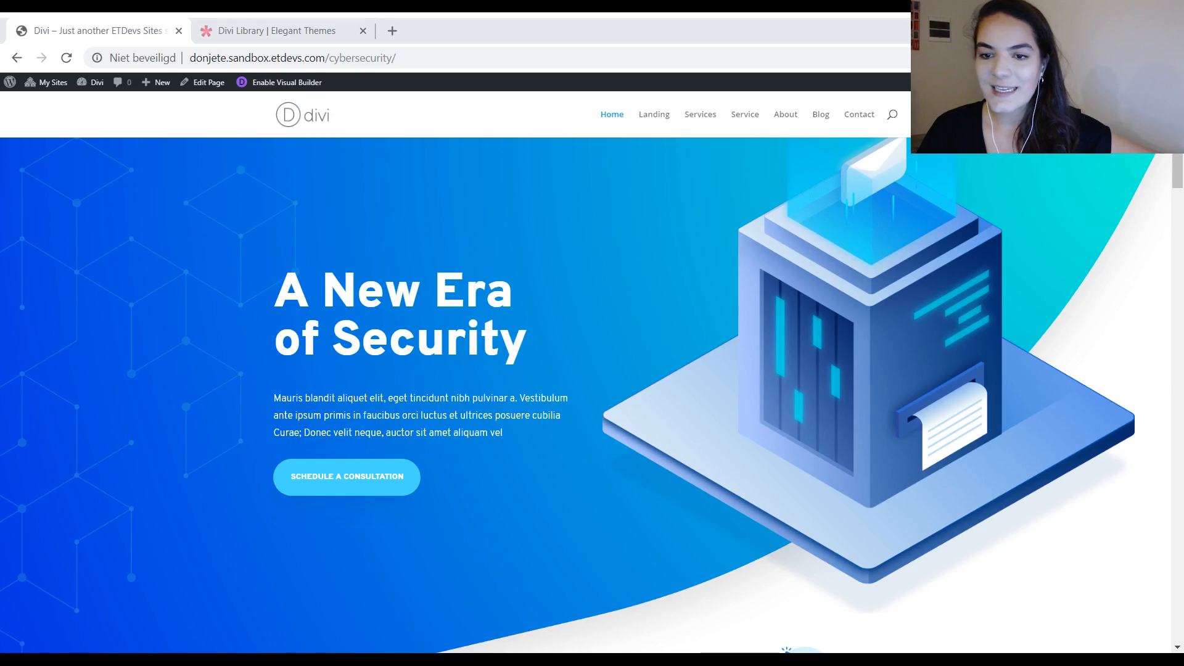
Step: Look through the cybersecurity site's Home page from the hero section down to the contact area
scroll(567, 261, down, 10)
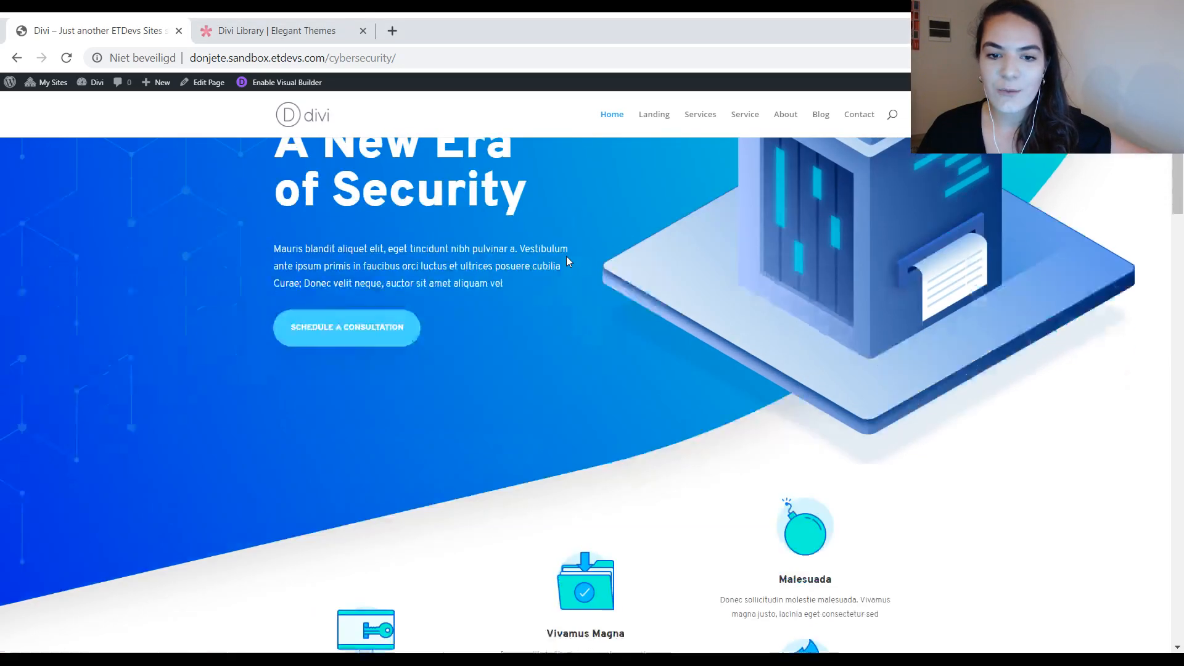
scroll(567, 261, down, 18)
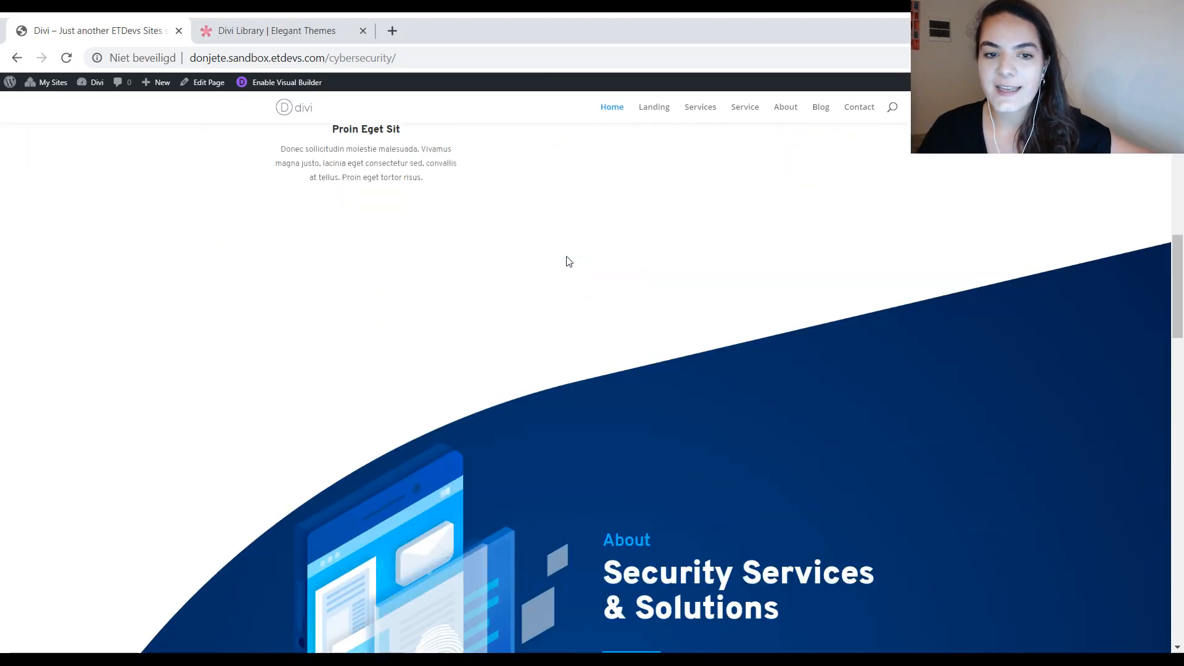
scroll(567, 261, down, 14)
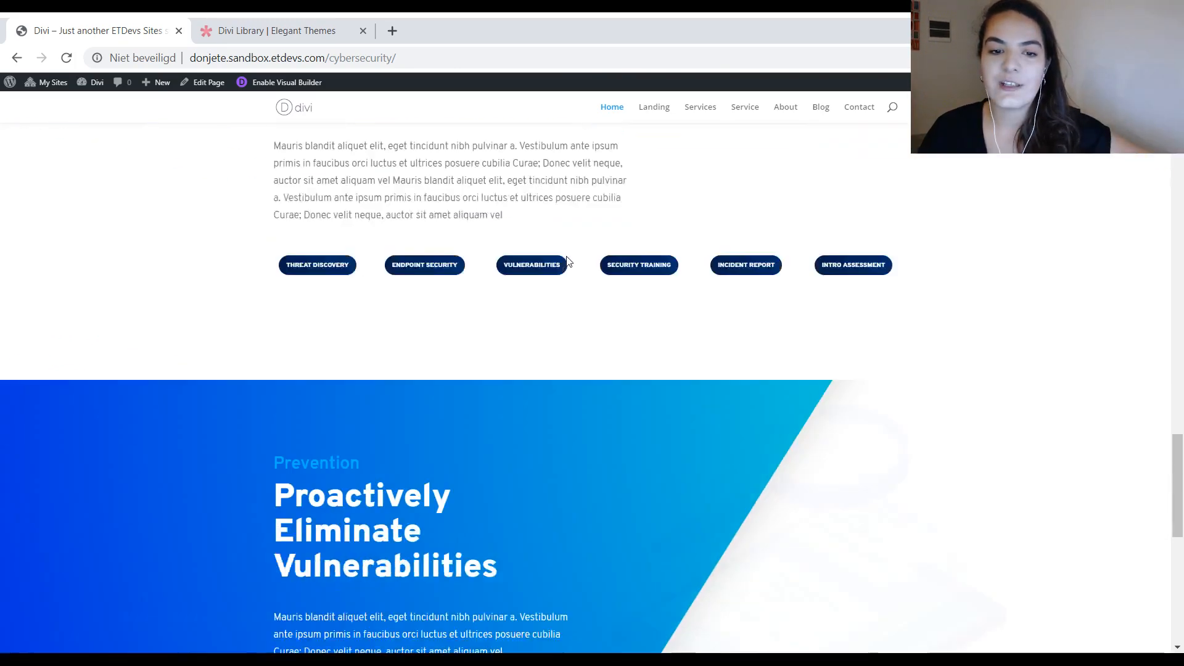
scroll(566, 260, down, 1)
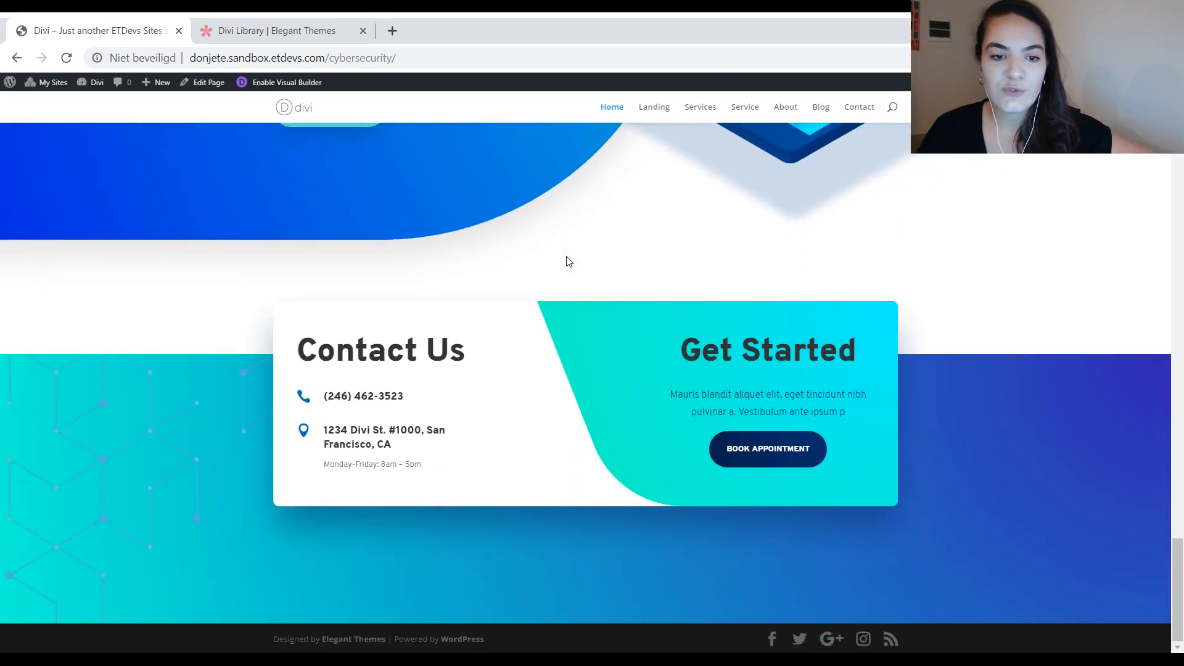
scroll(564, 261, up, 18)
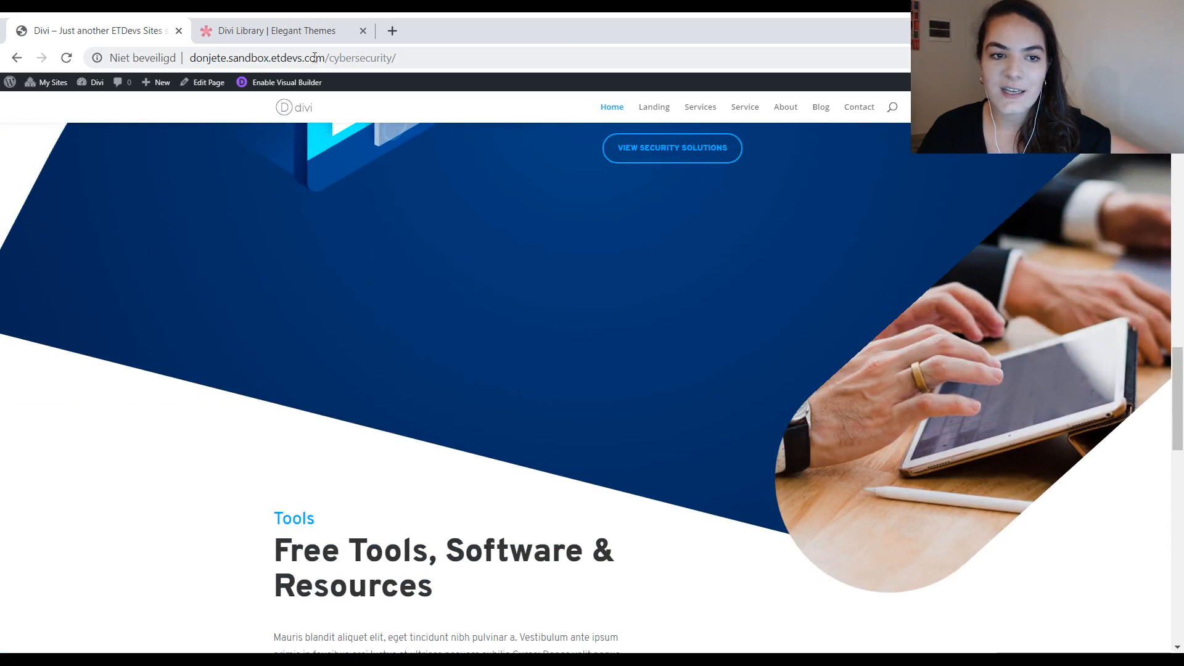
Step: Find the Cyber Security layout pack in the Divi layout library and open its landing page's live demo
click(309, 32)
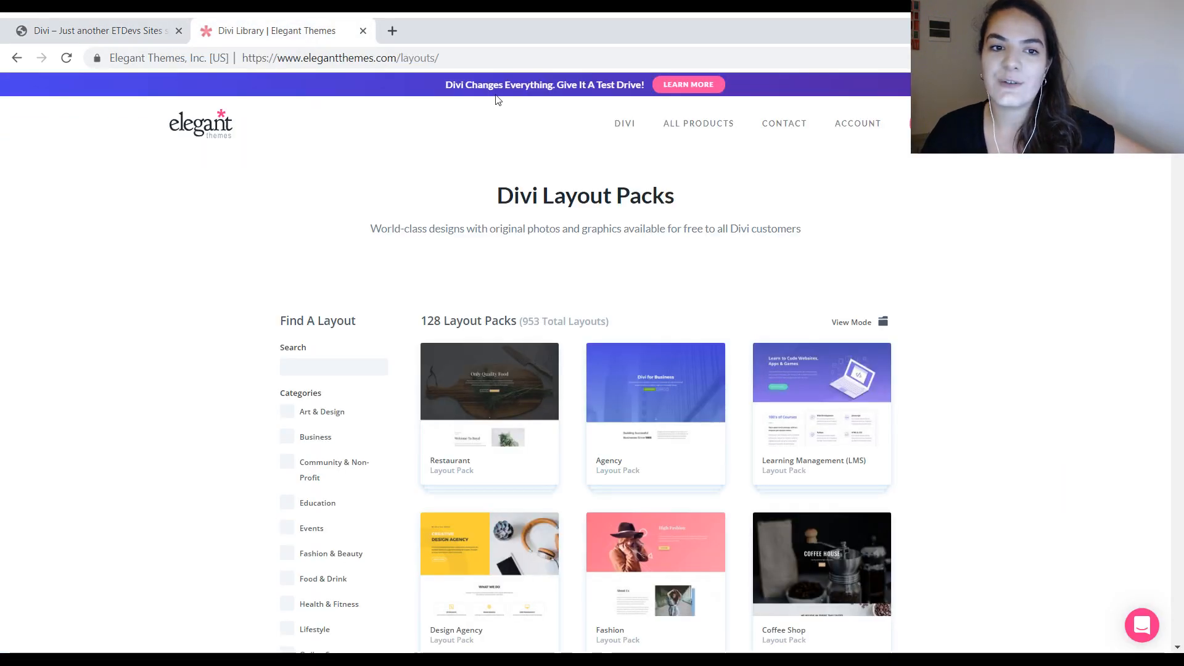
scroll(857, 210, down, 9)
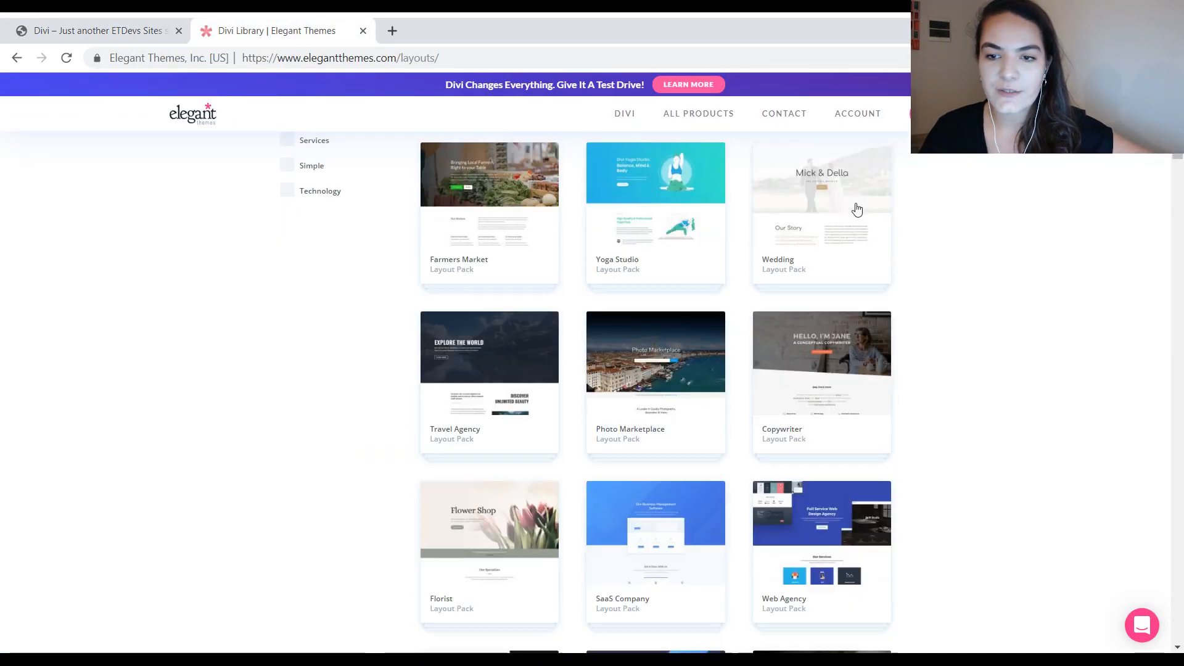
scroll(857, 209, down, 15)
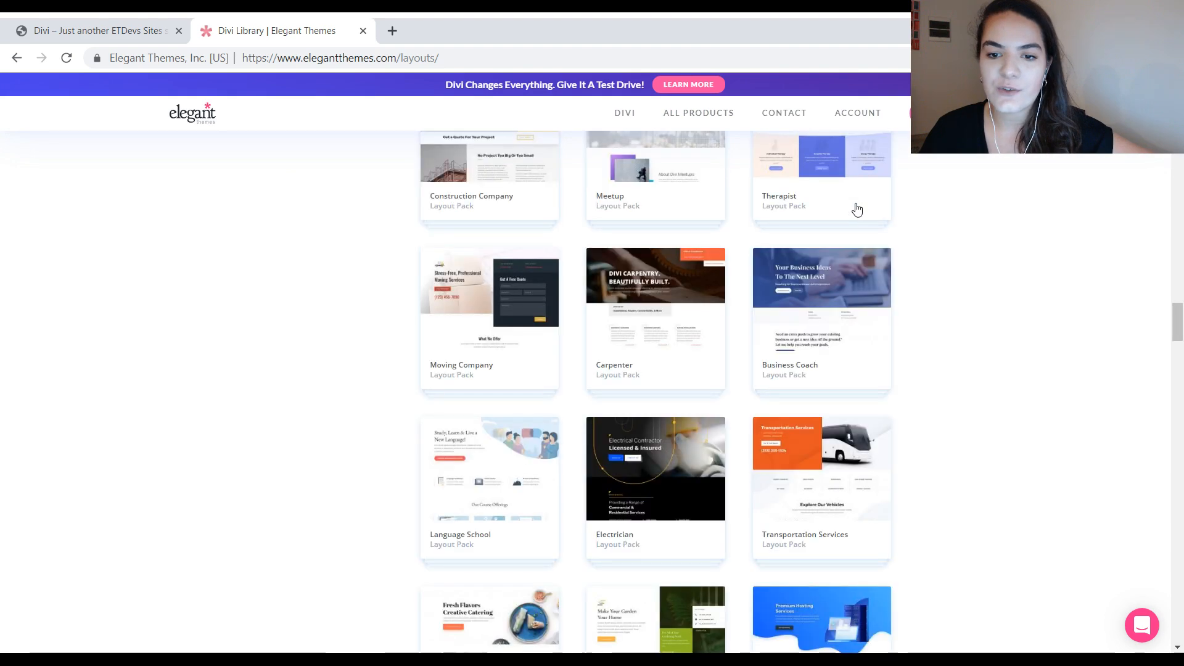
scroll(986, 285, down, 20)
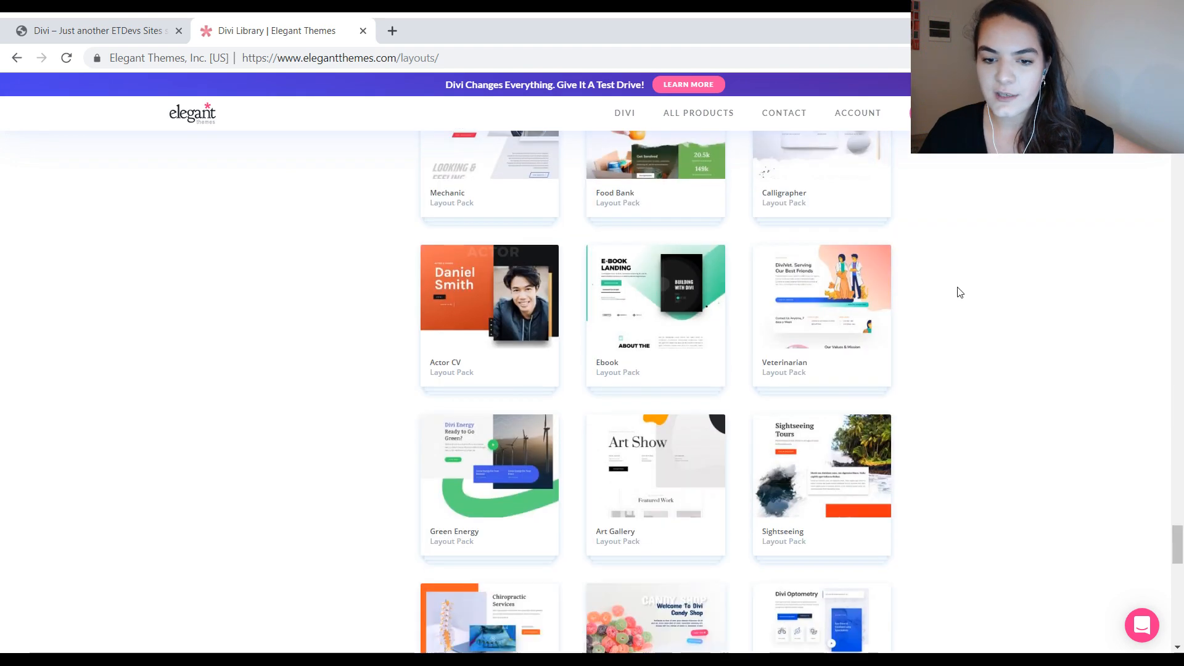
scroll(949, 296, down, 10)
click(486, 227)
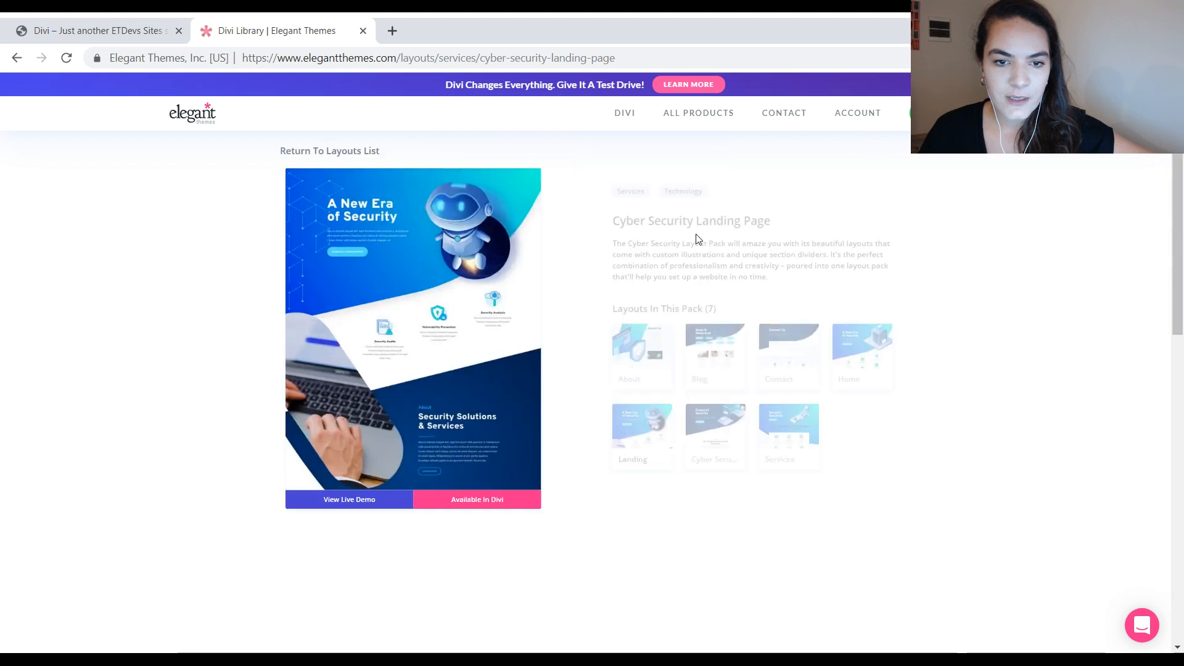
click(380, 607)
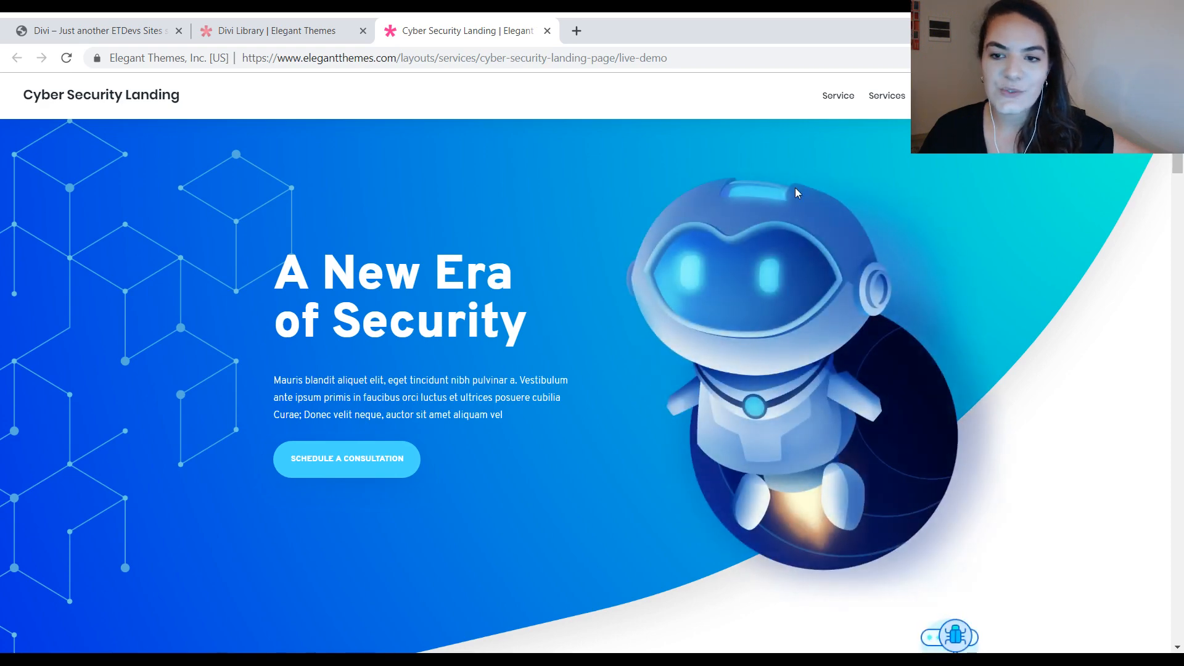
Step: Examine the section designs and dividers of the Cyber Security Landing live demo down to the cloud illustration
scroll(795, 188, down, 6)
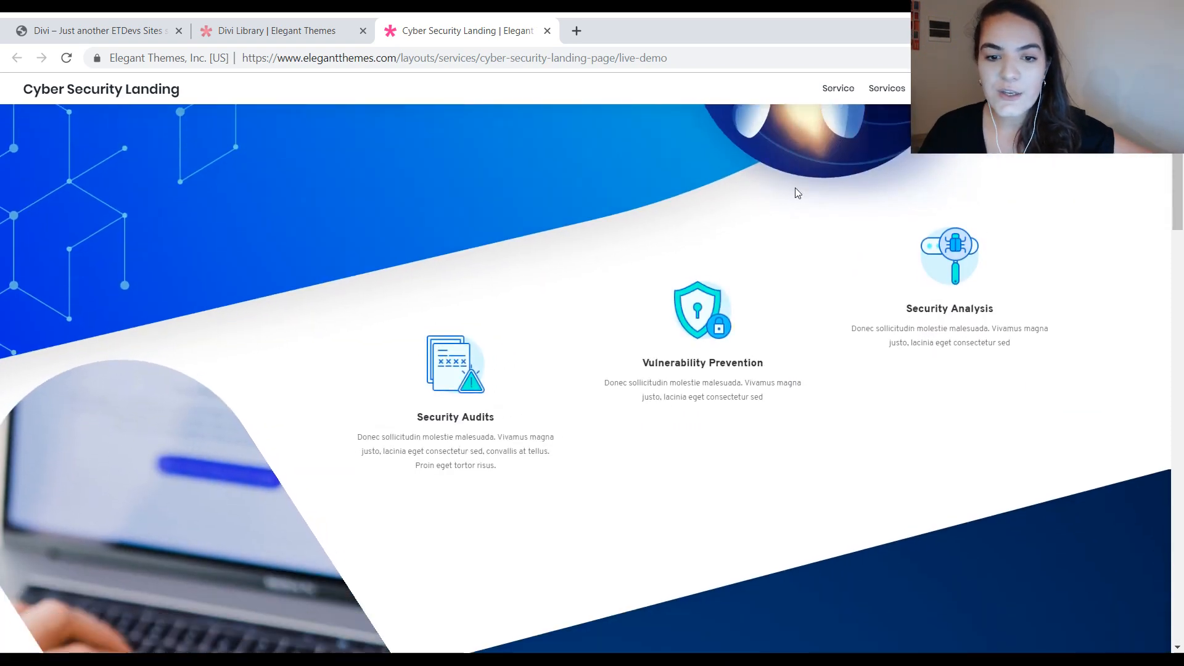
scroll(794, 193, down, 5)
scroll(795, 192, down, 8)
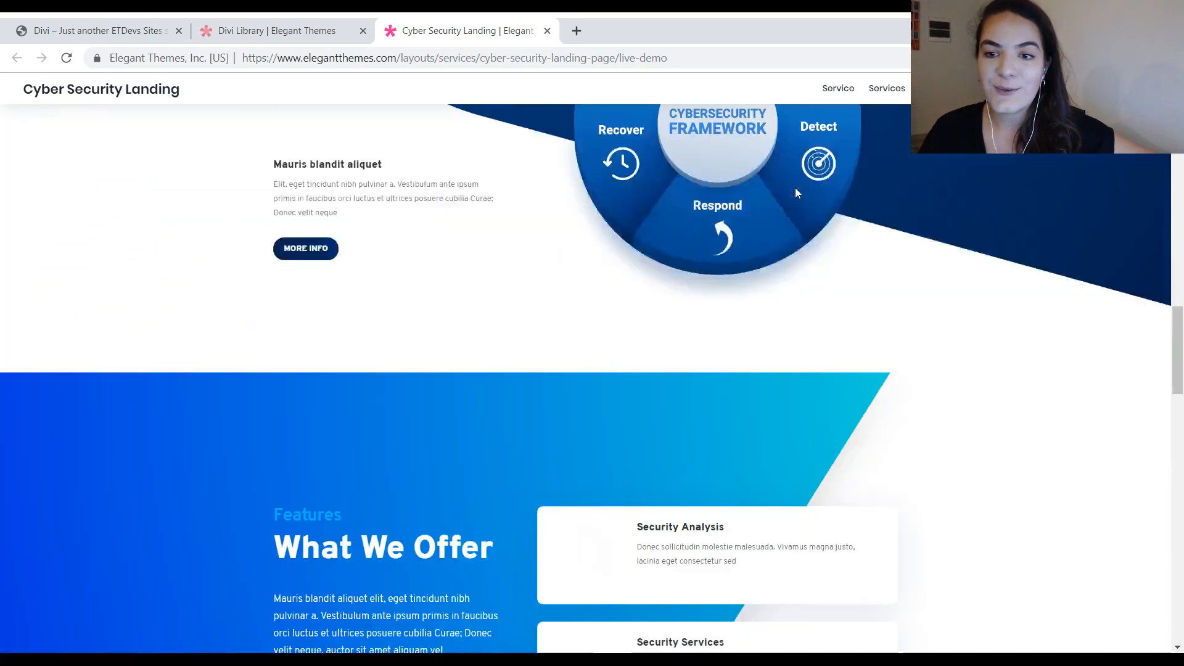
scroll(795, 192, down, 15)
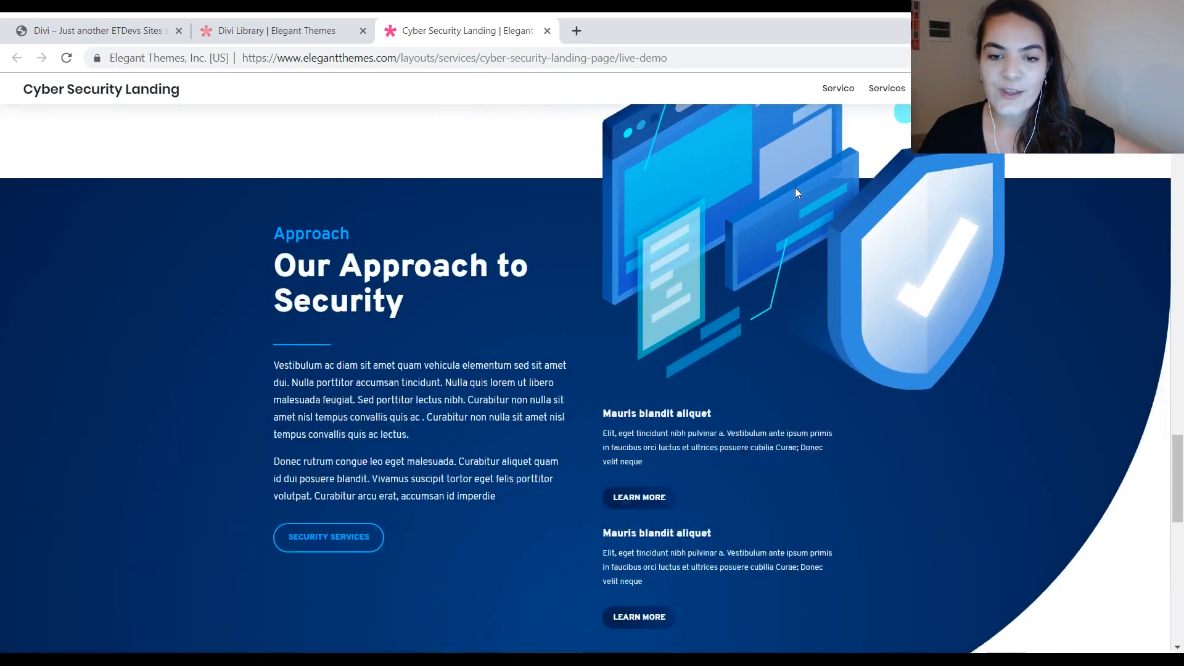
scroll(794, 193, down, 5)
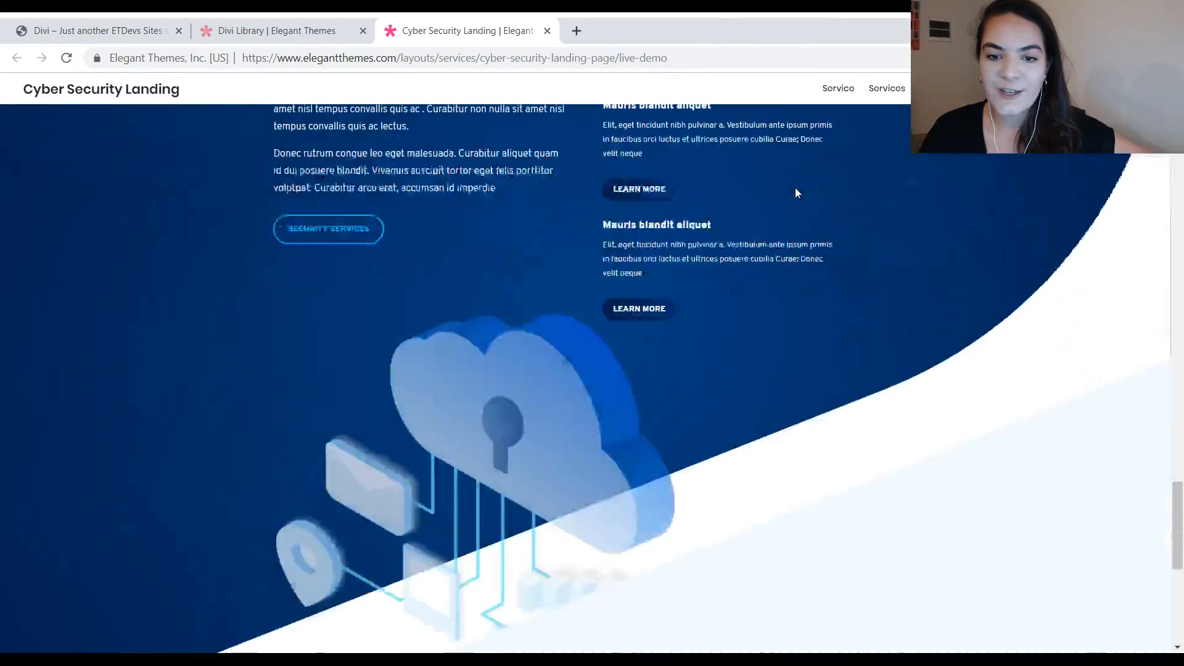
Step: Return to the cybersecurity sandbox site and examine its Home page from the hero and icon blurbs to the contact section
click(102, 36)
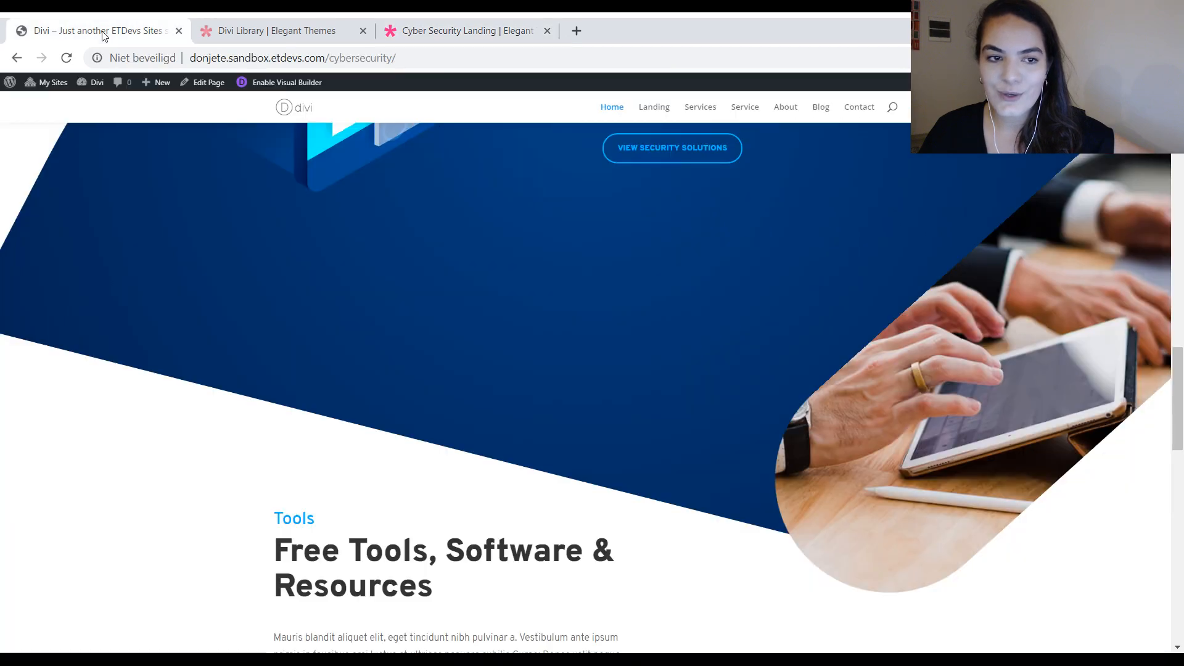
scroll(580, 189, up, 8)
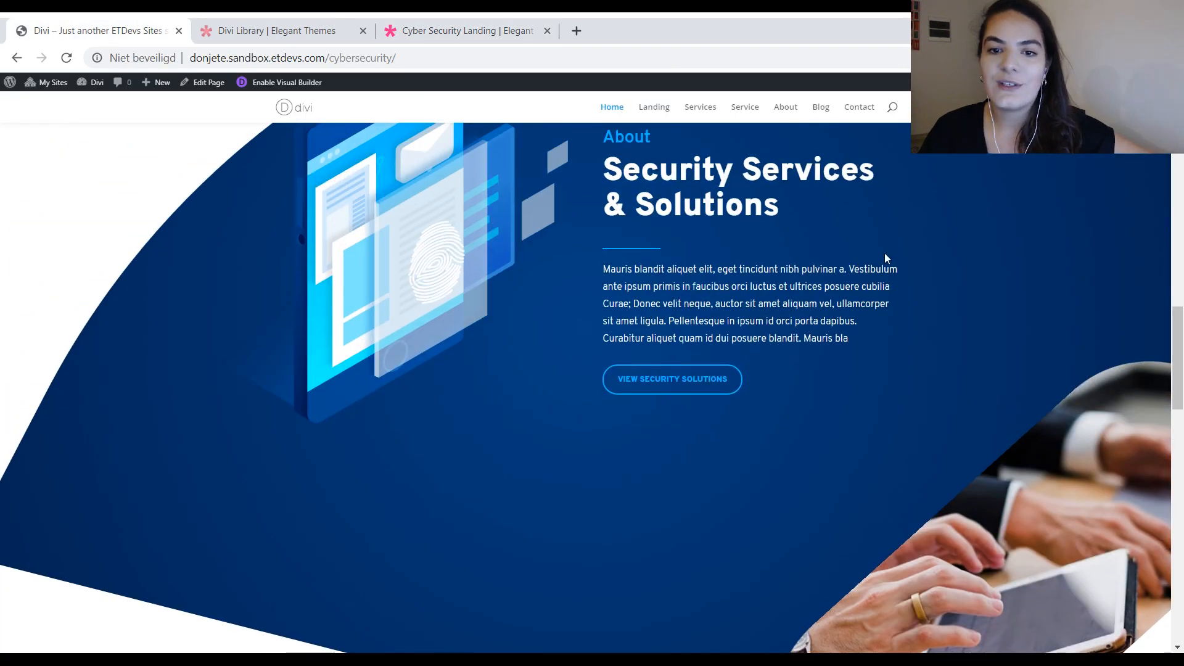
scroll(827, 213, up, 12)
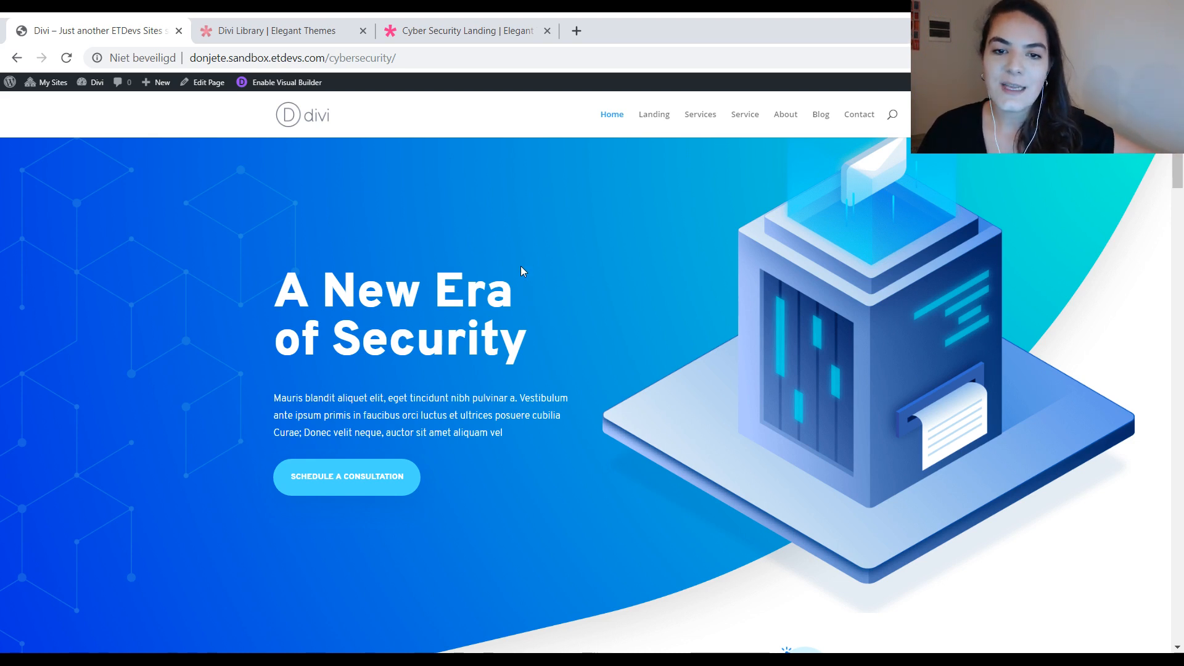
scroll(669, 307, down, 5)
scroll(672, 311, down, 3)
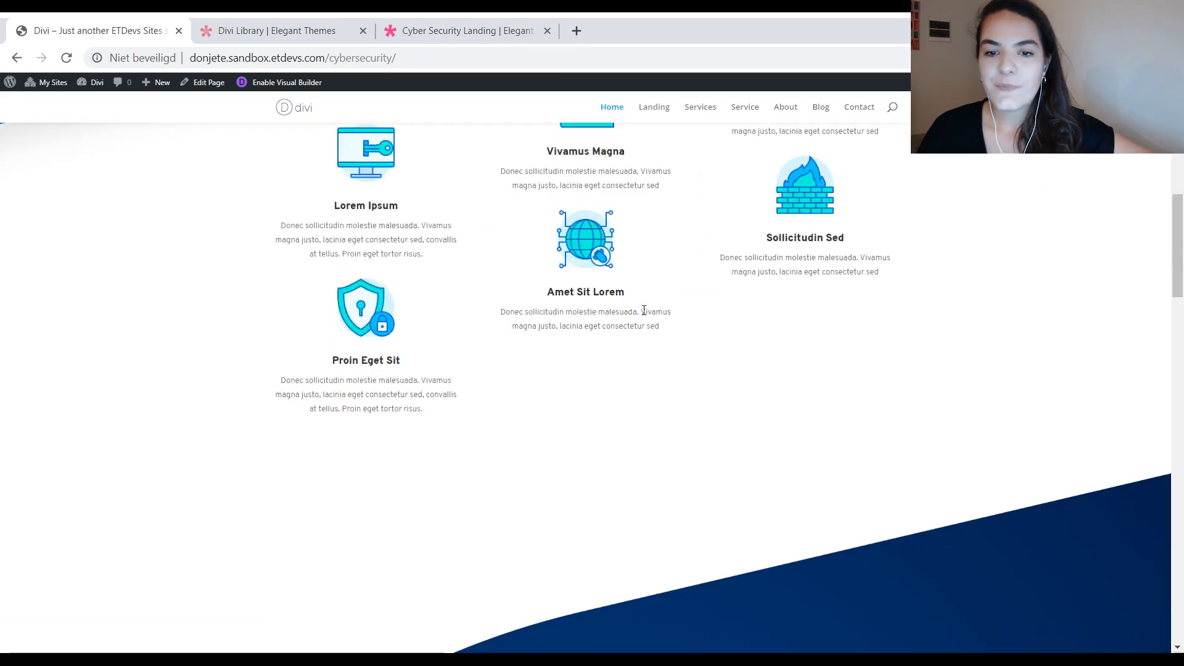
scroll(645, 309, up, 7)
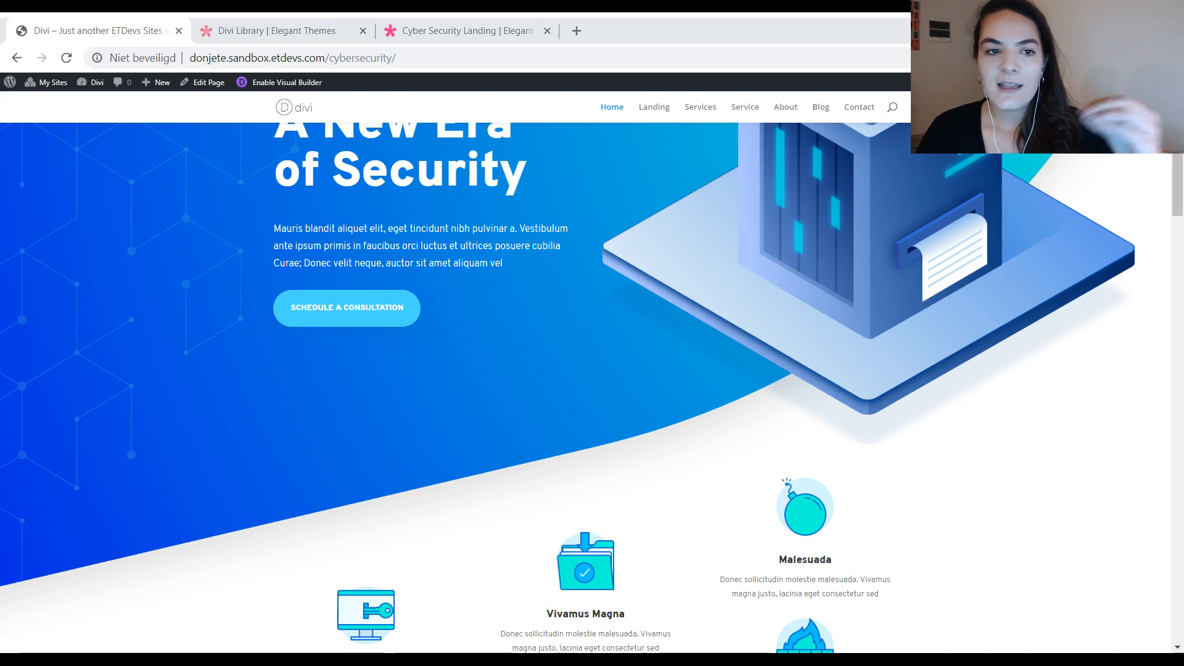
scroll(579, 370, up, 3)
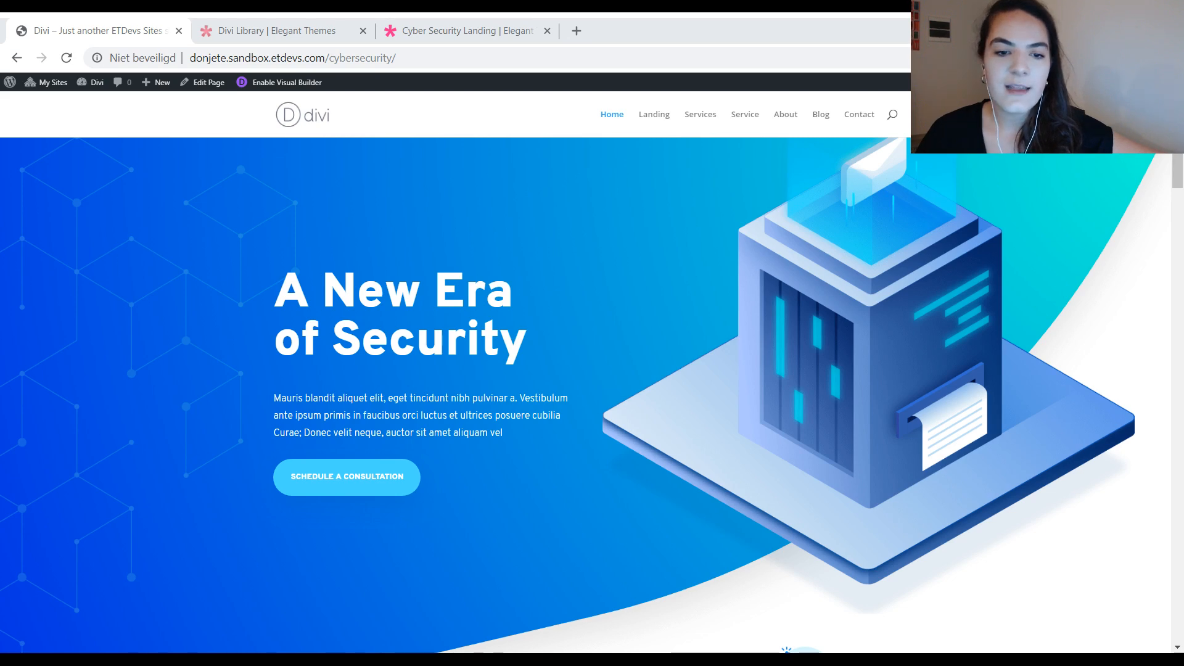
scroll(592, 370, down, 5)
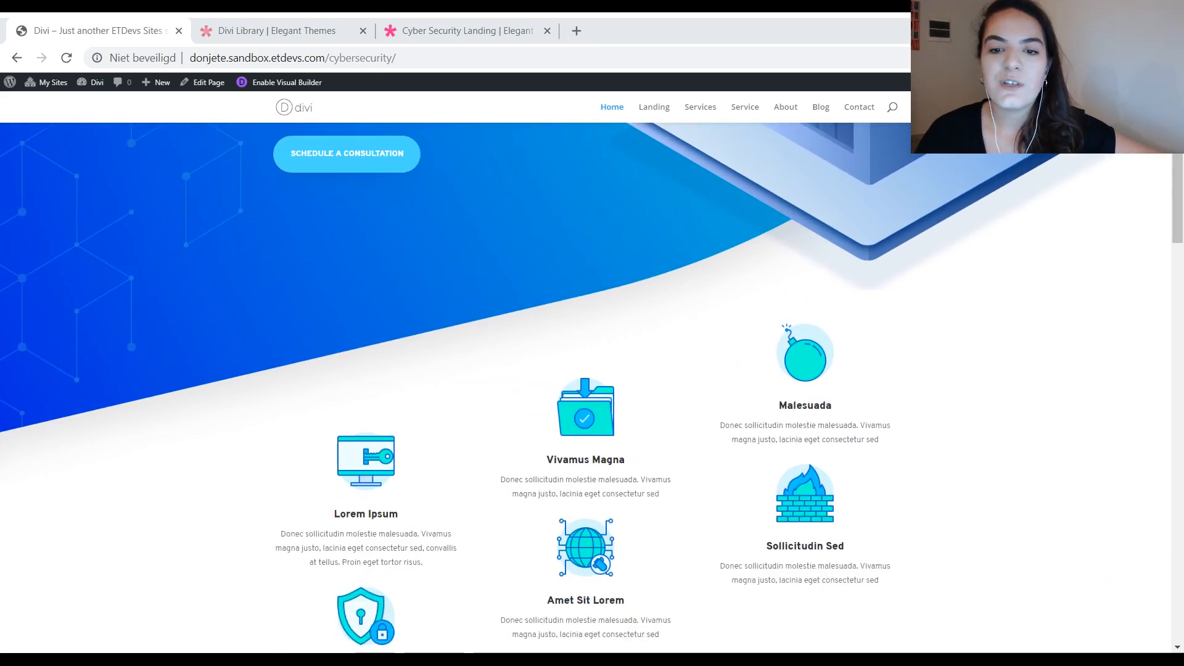
scroll(592, 370, down, 4)
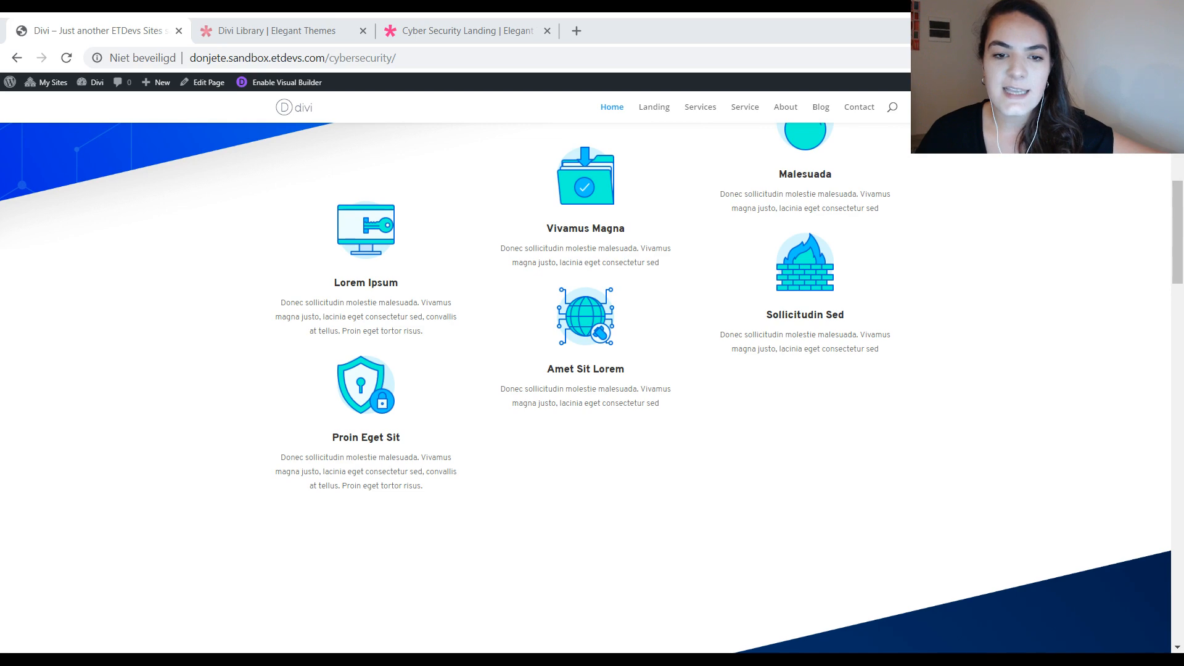
scroll(592, 370, down, 6)
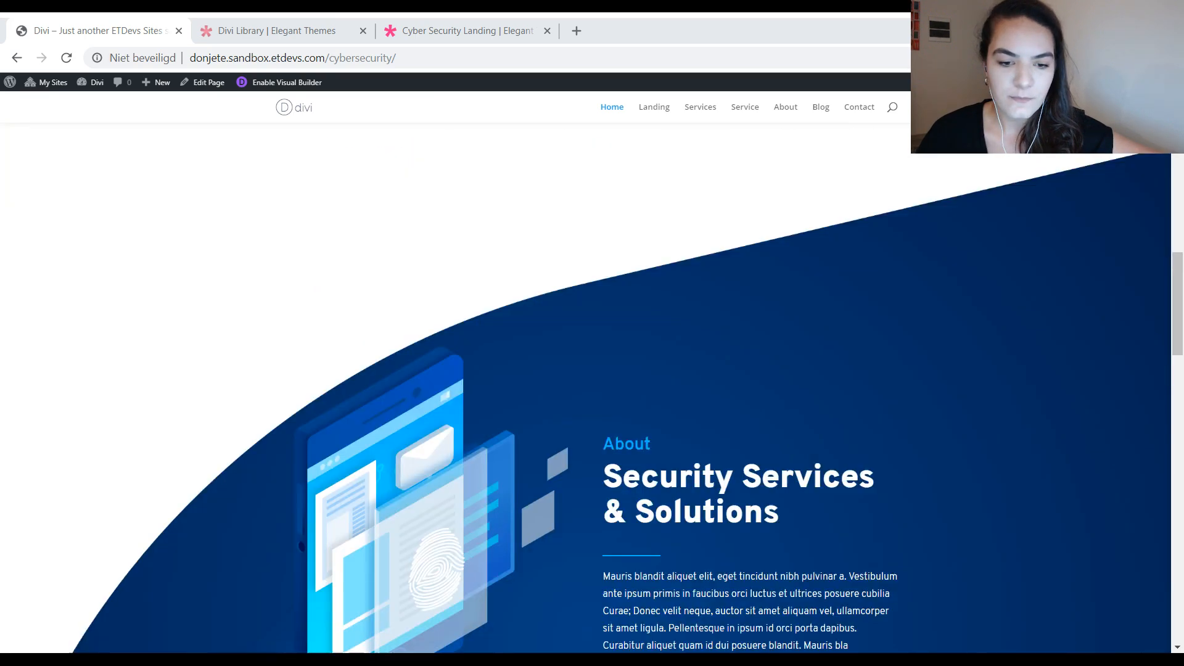
scroll(592, 370, down, 10)
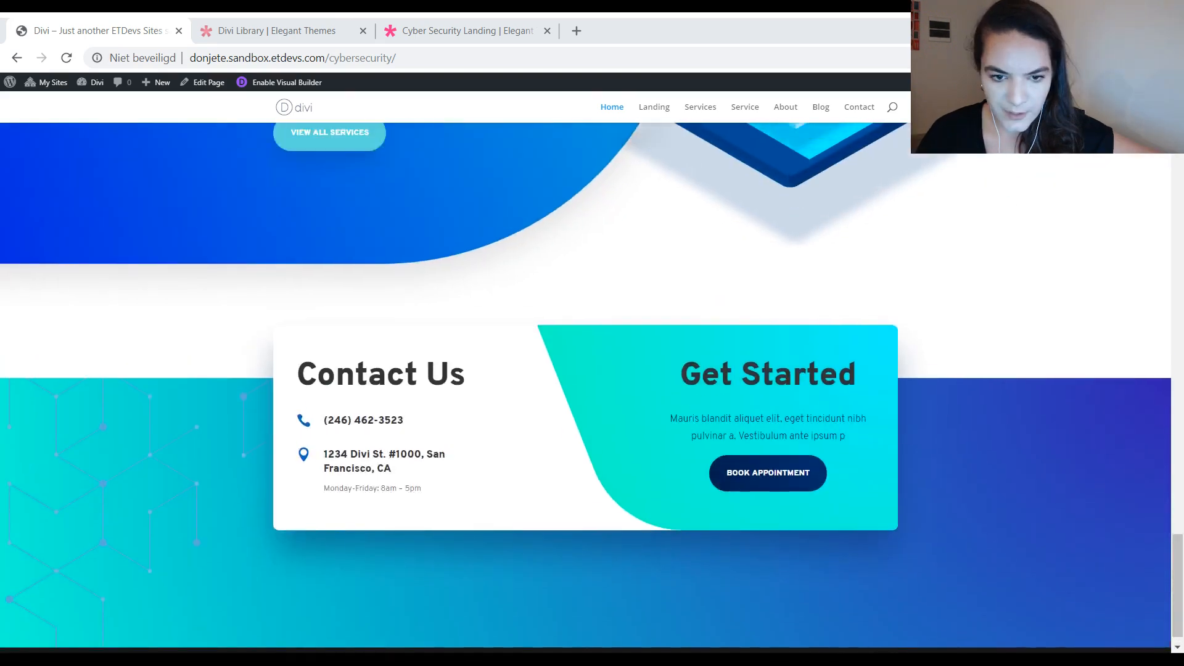
Step: Compare the site's Landing page hero with the Home page, and review the Home page's hero divider and icon blurbs
click(654, 107)
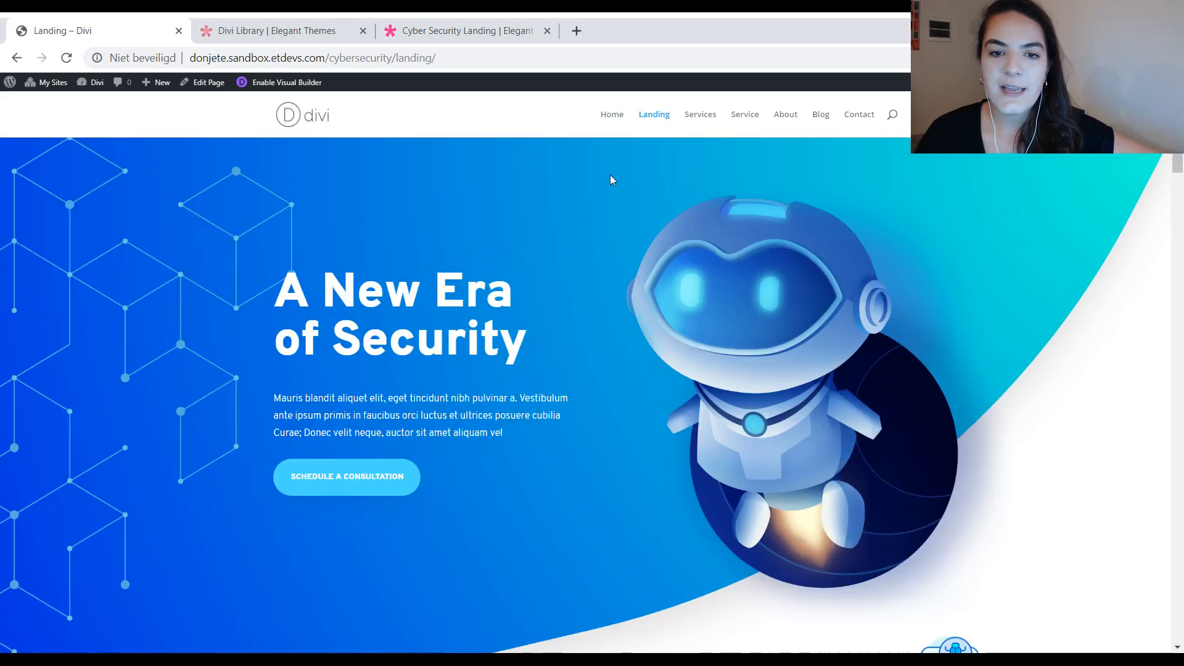
click(609, 121)
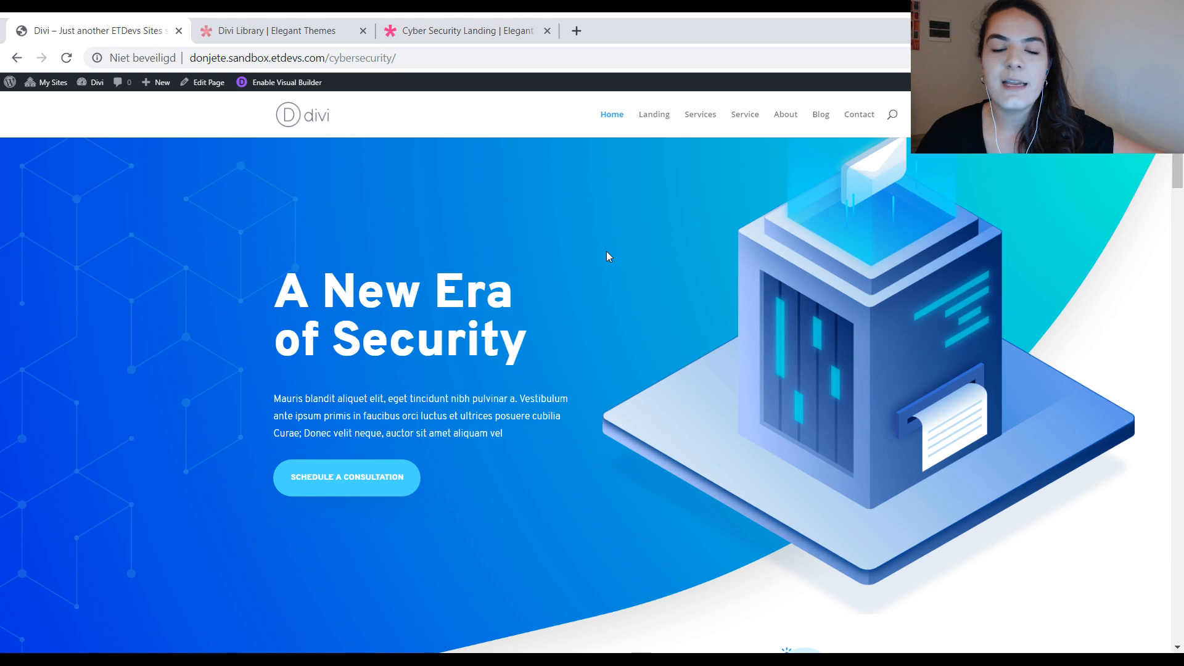
scroll(607, 256, down, 8)
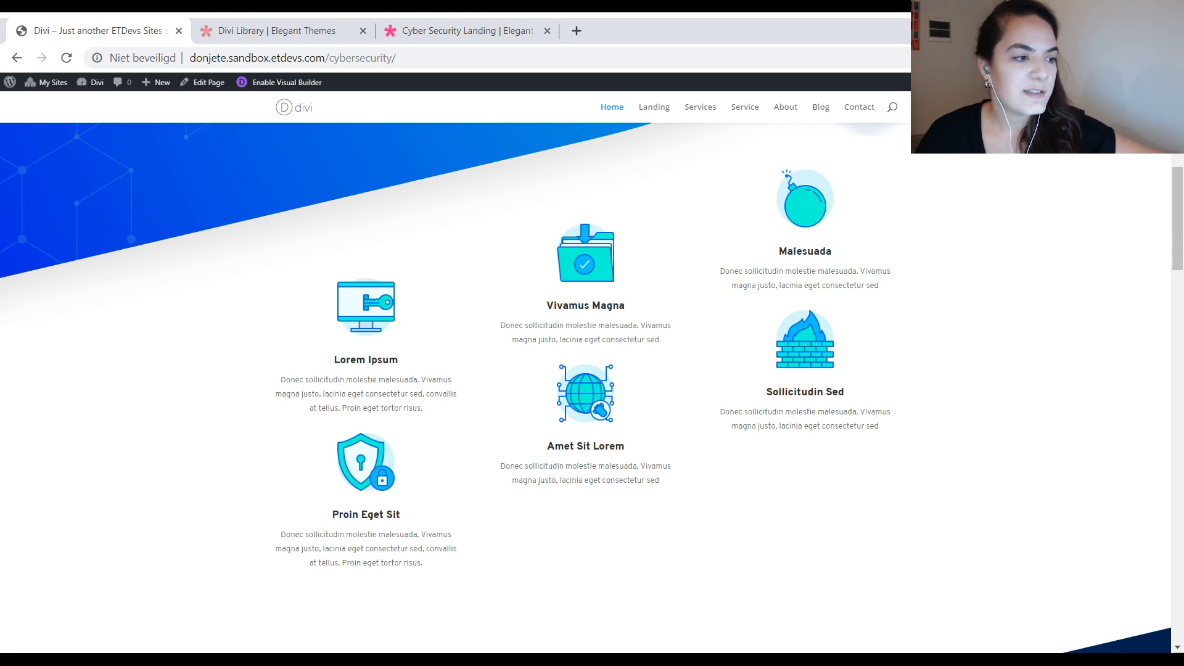
scroll(169, 479, up, 2)
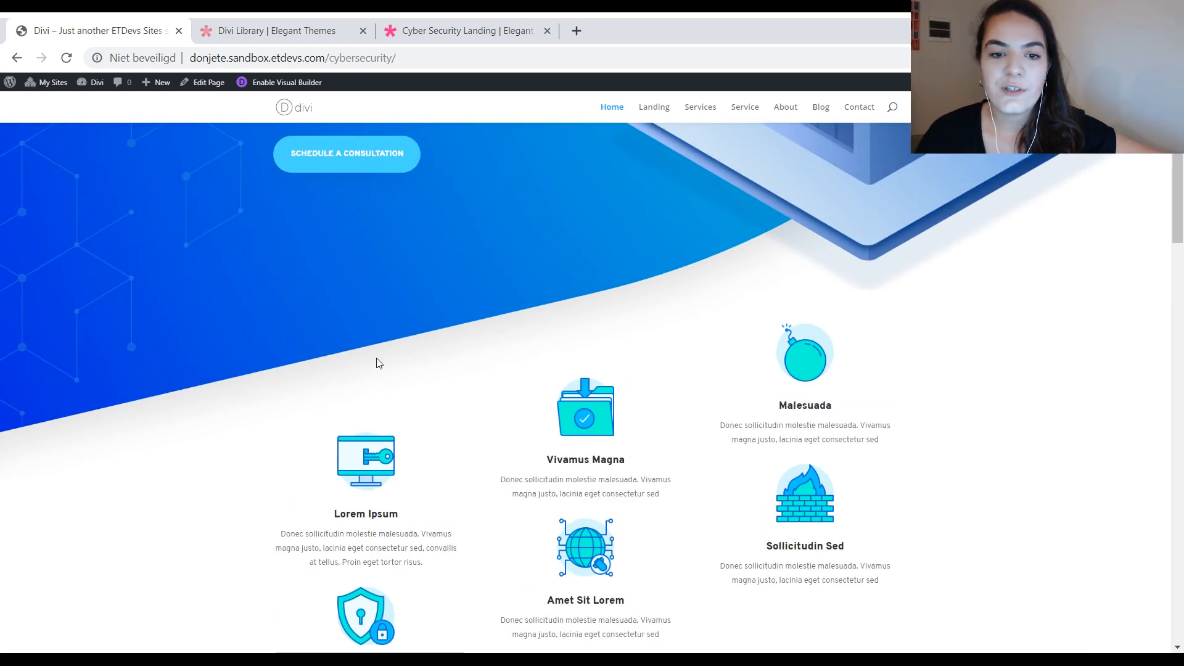
scroll(394, 308, up, 4)
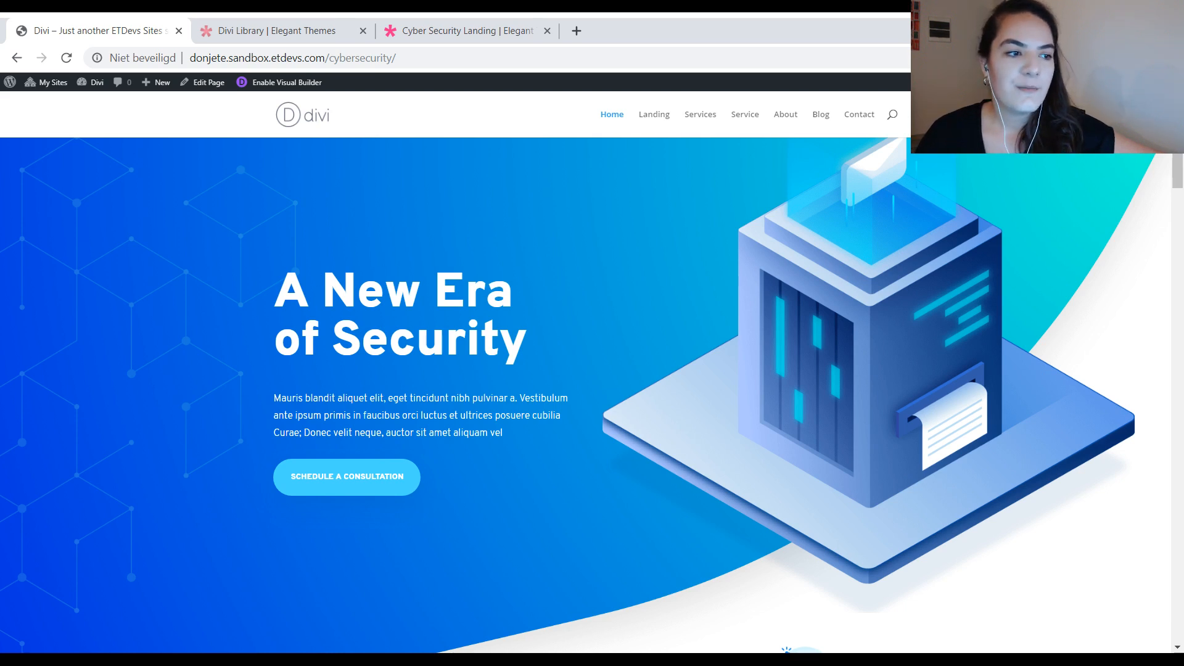
scroll(665, 180, down, 5)
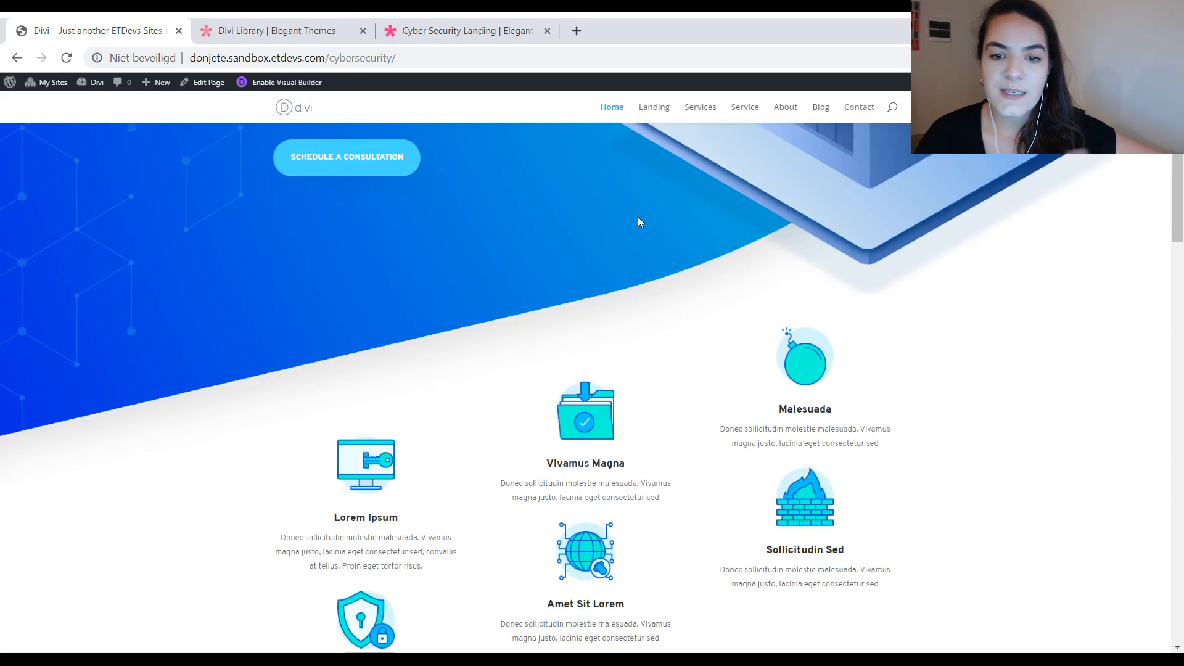
scroll(637, 222, up, 5)
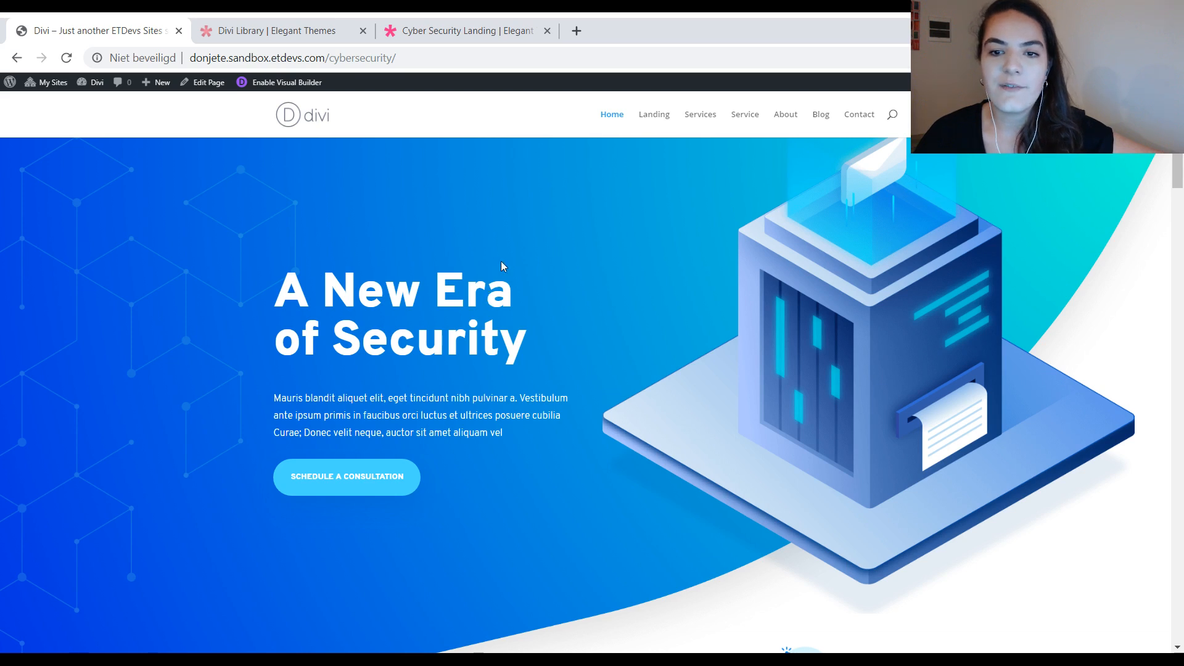
scroll(592, 235, down, 2)
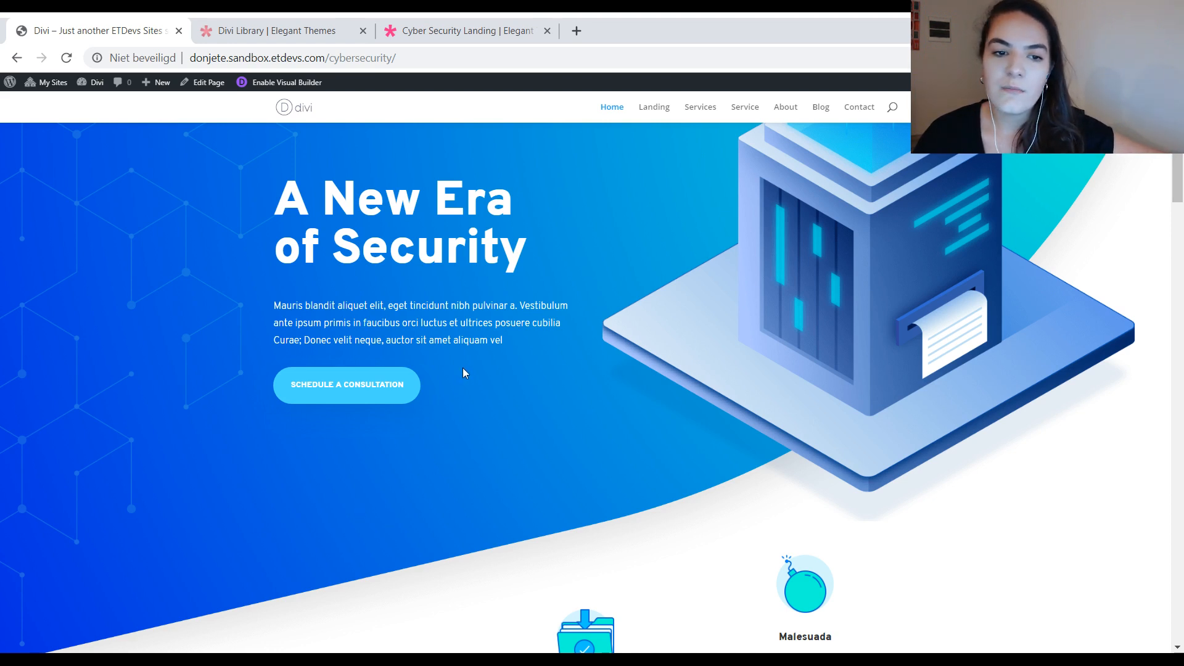
scroll(507, 336, down, 5)
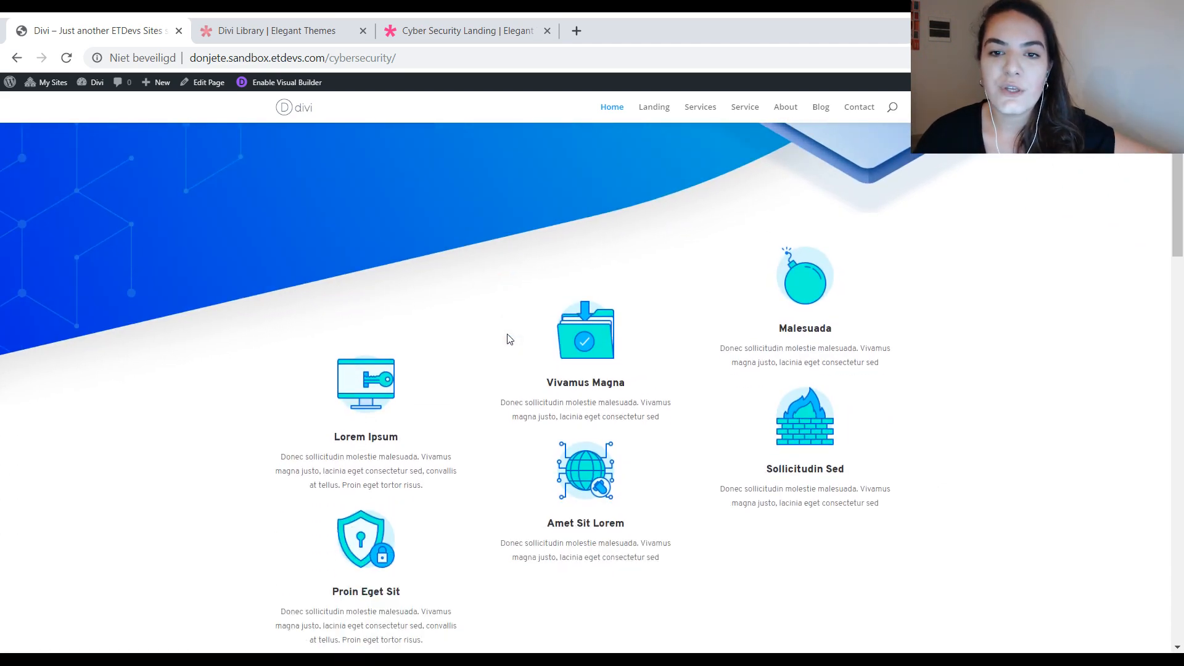
scroll(506, 339, down, 10)
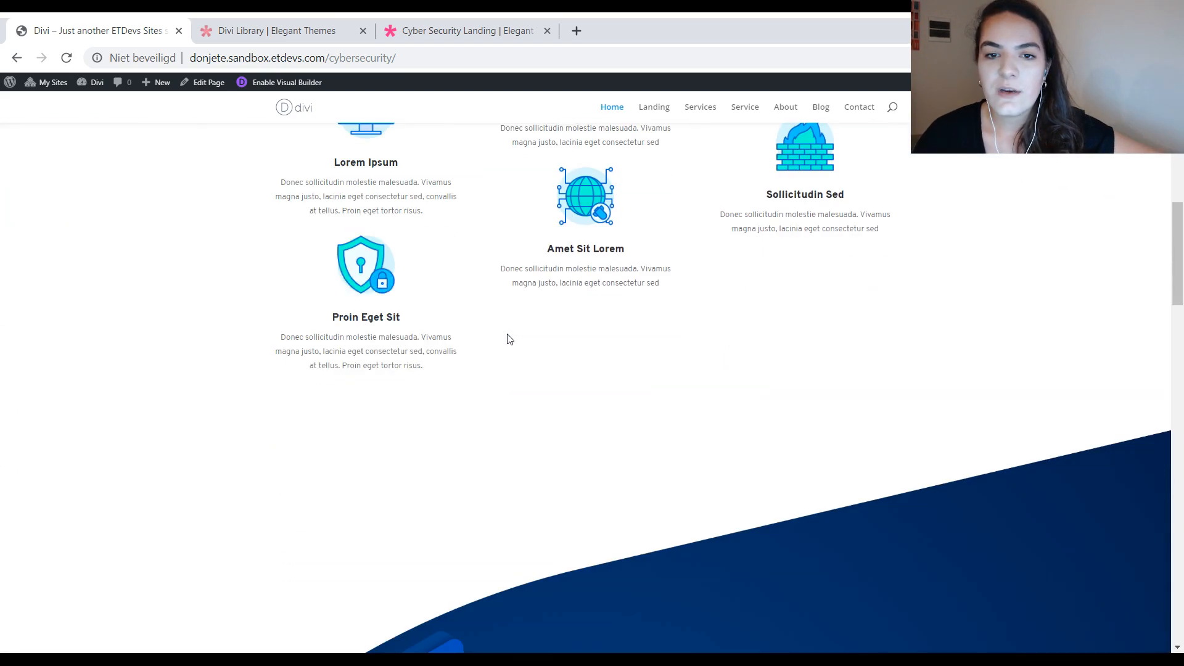
Step: Review the Home page from the hero through the icon blurbs, About and Tools sections down to the contact footer
scroll(506, 338, up, 10)
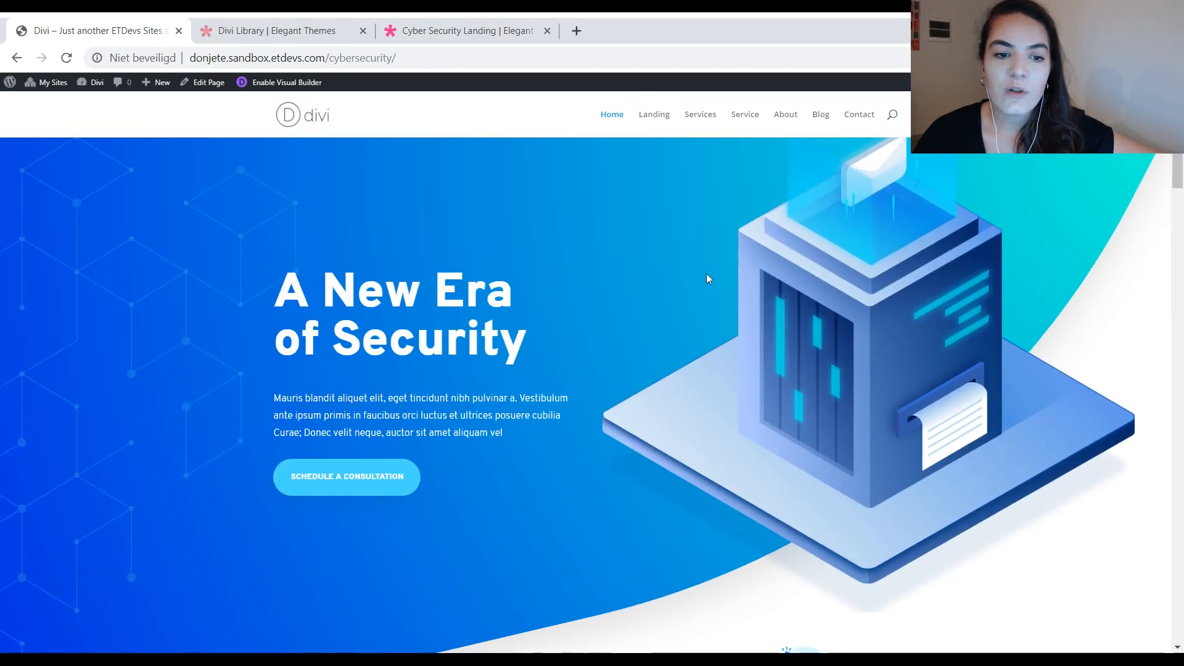
scroll(508, 333, down, 4)
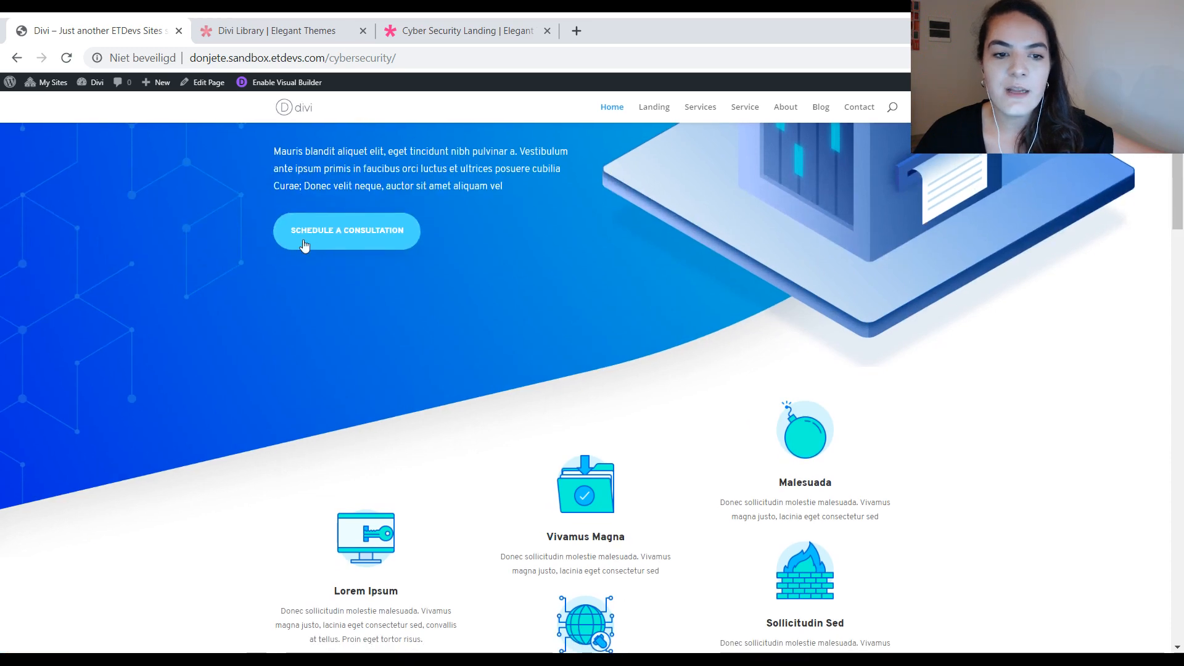
scroll(569, 219, down, 6)
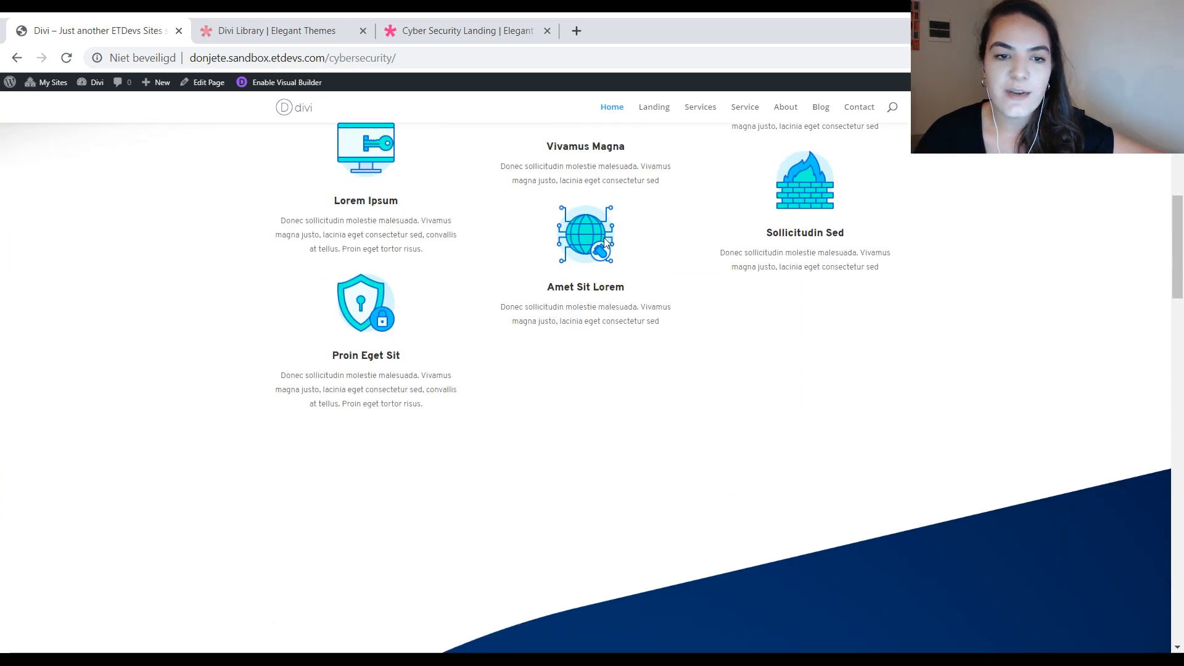
scroll(604, 240, down, 8)
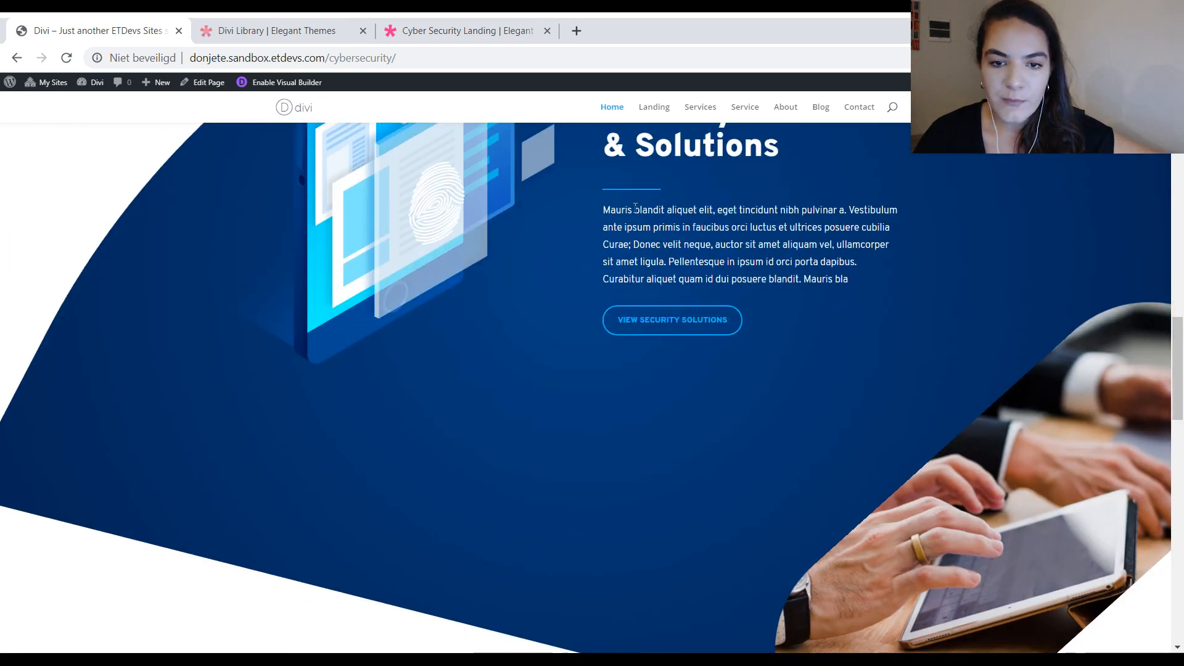
scroll(779, 259, down, 10)
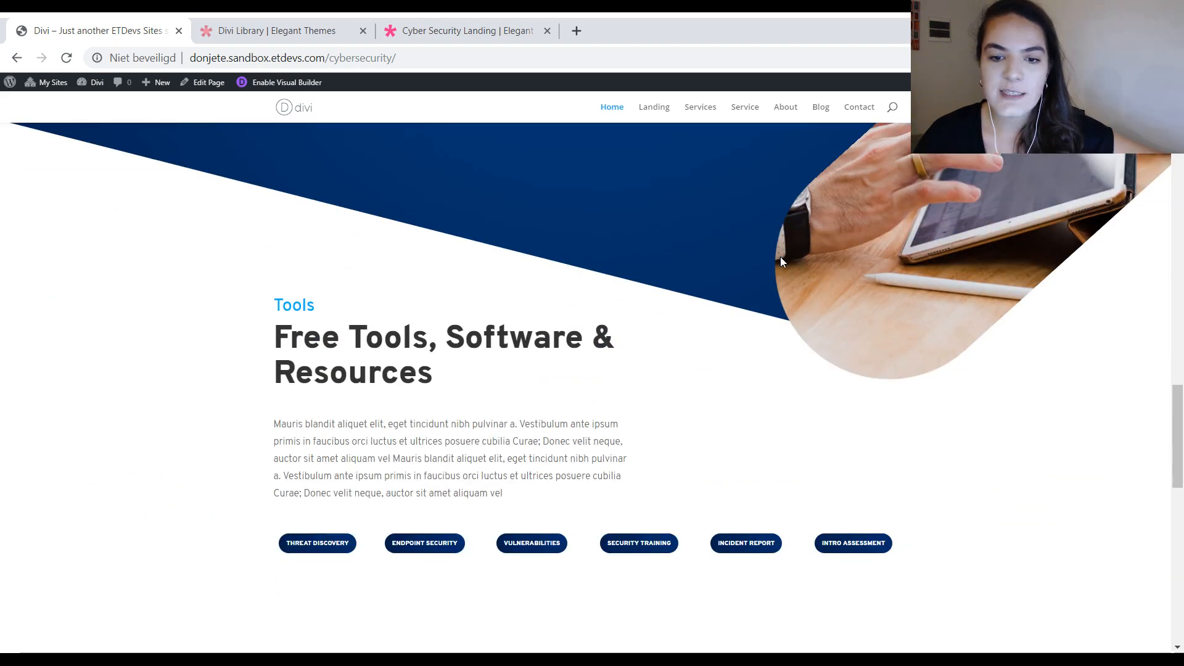
scroll(782, 262, down, 8)
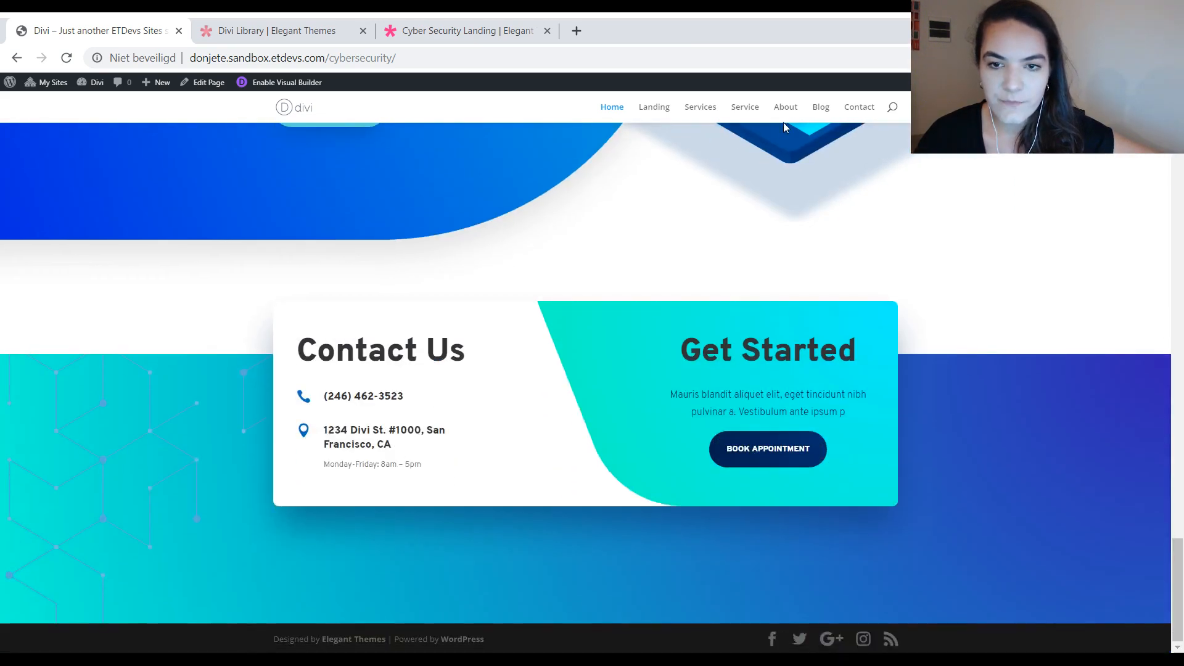
Step: Examine the site's Blog page and the Contact page for their hero design and form layout
click(816, 114)
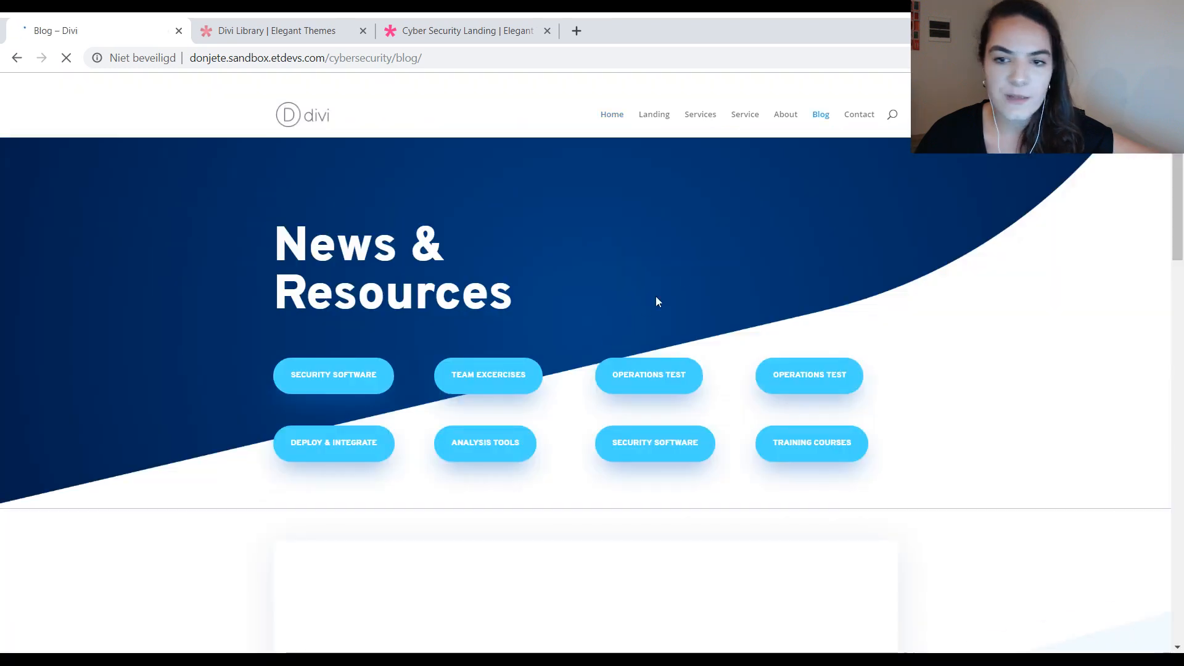
scroll(675, 284, down, 4)
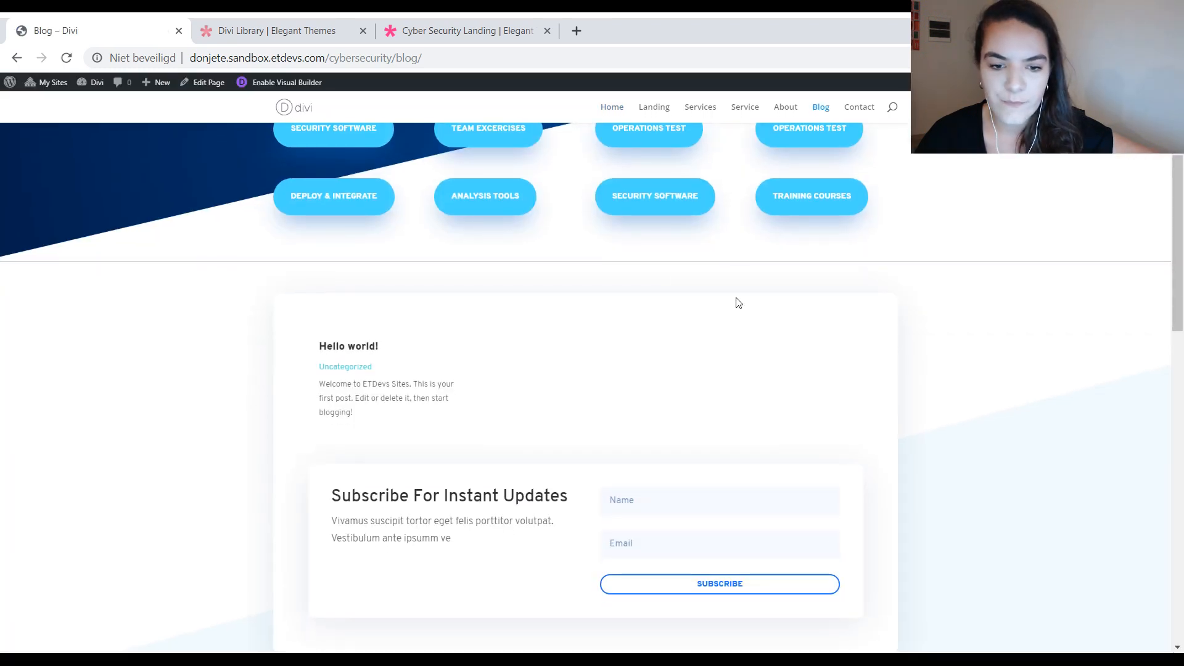
click(859, 109)
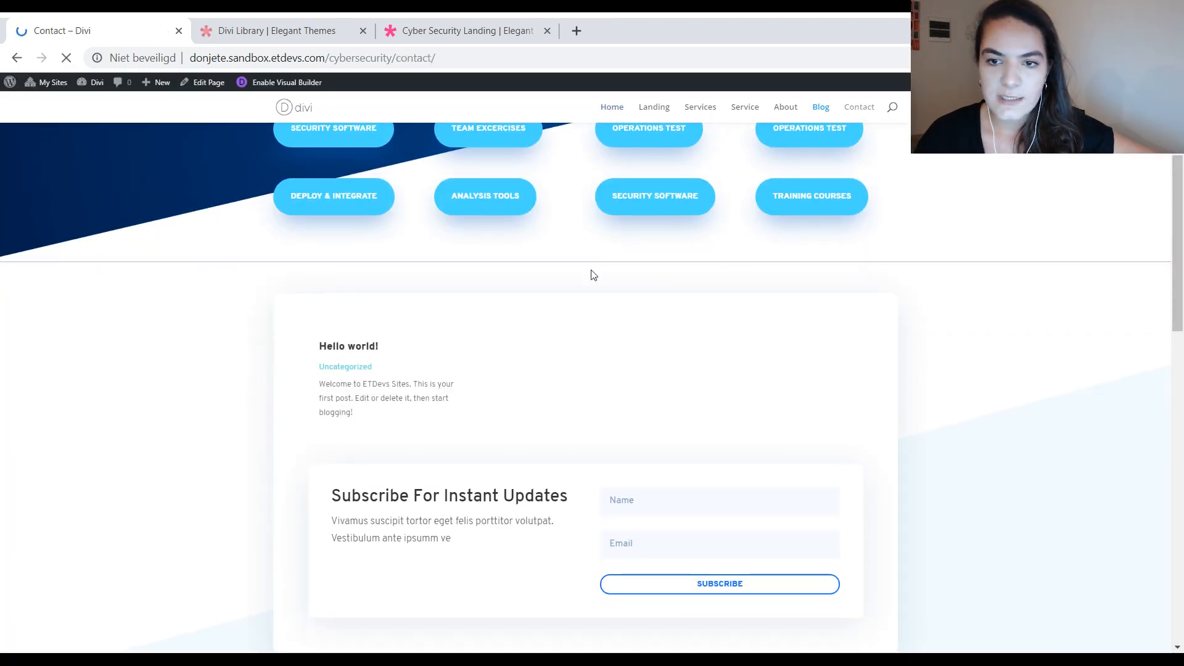
scroll(658, 332, down, 2)
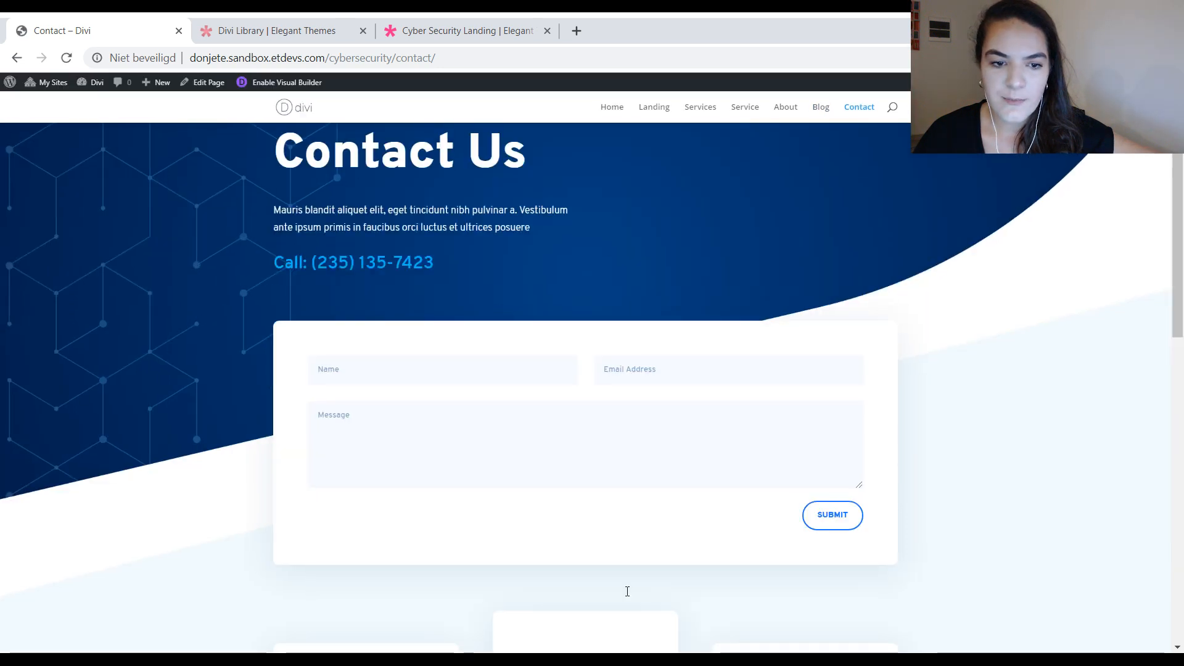
scroll(627, 591, up, 2)
Step: Return to the Home page and open it in the Visual Builder
click(611, 115)
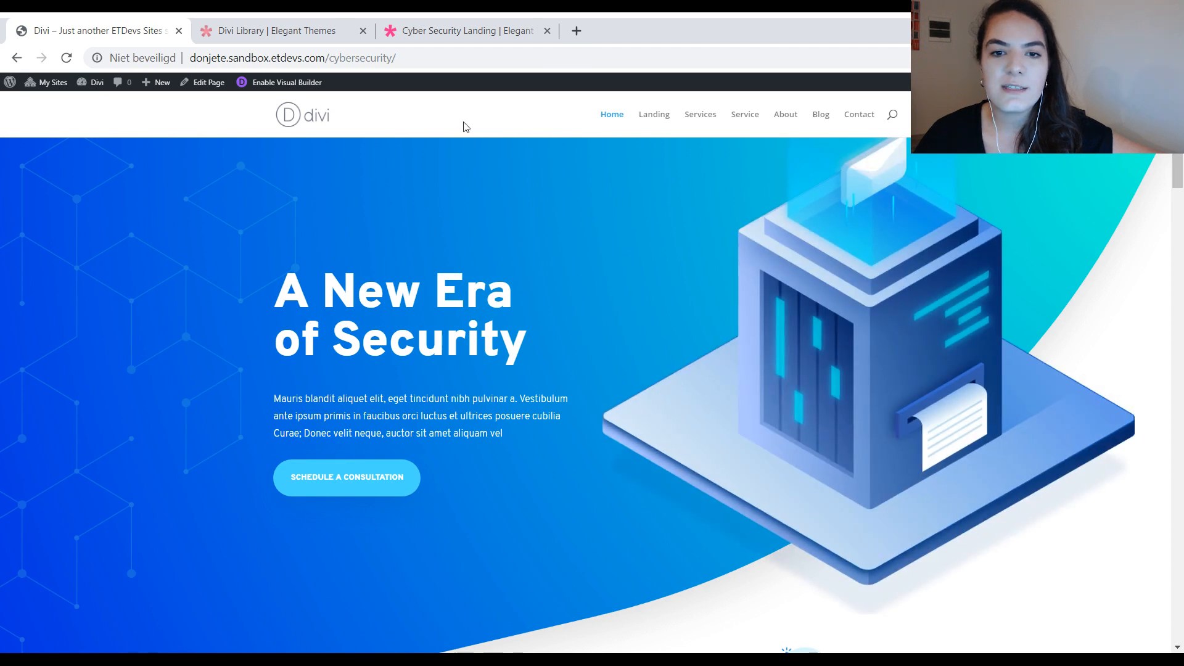
click(303, 84)
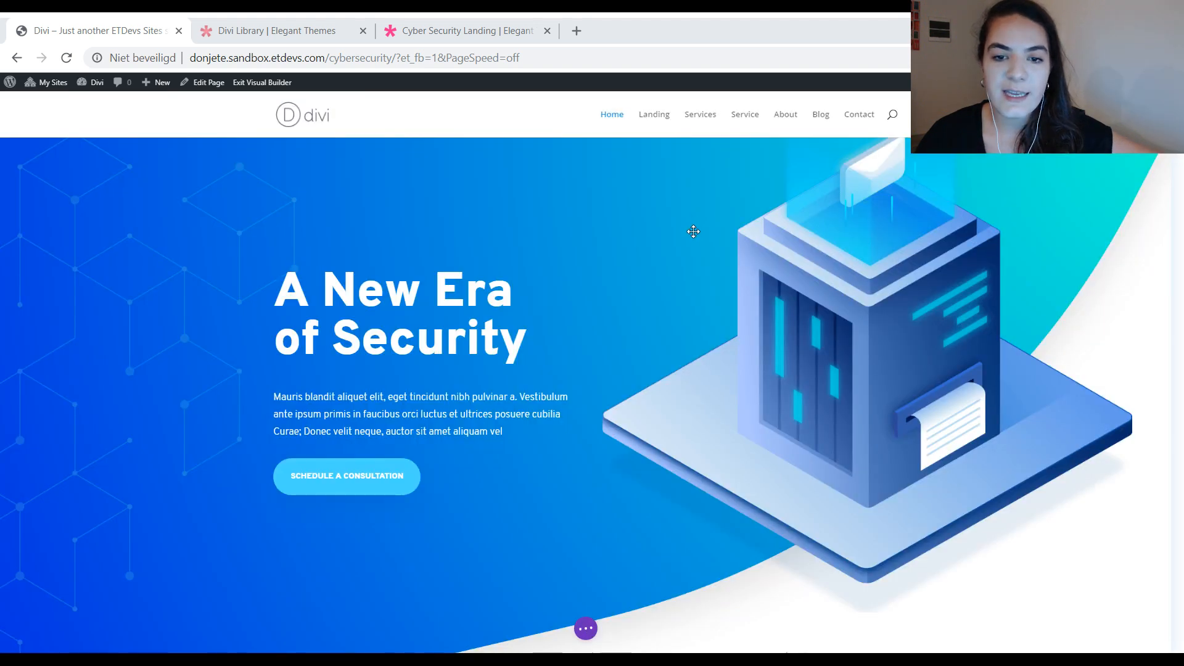
scroll(542, 284, down, 3)
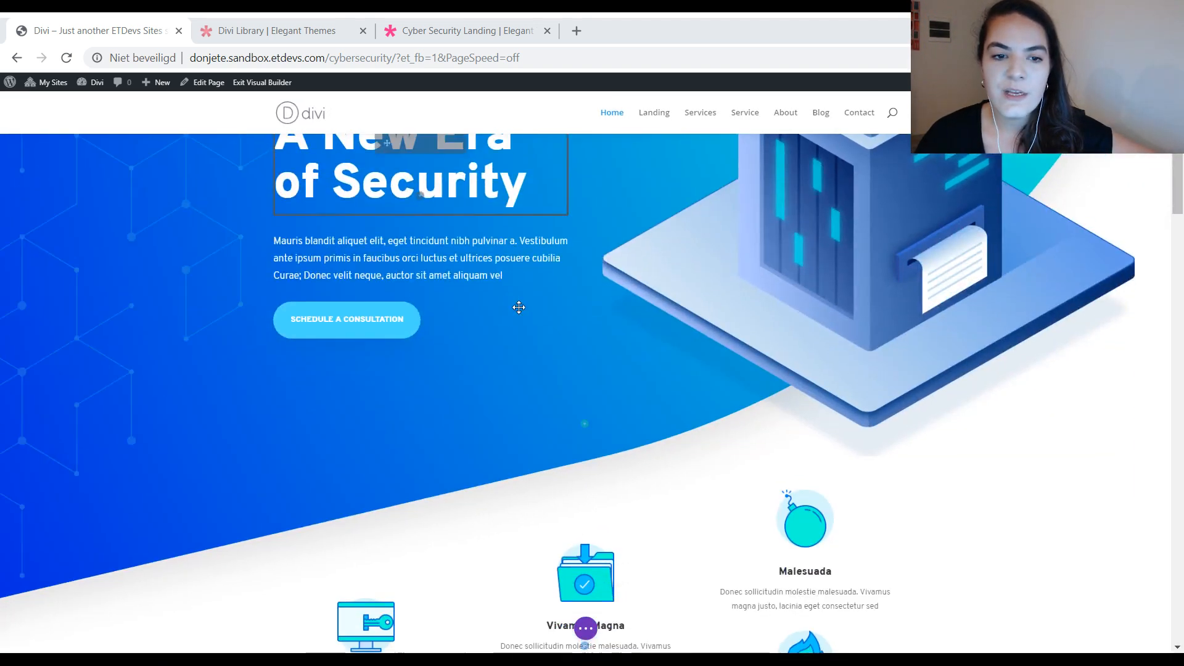
scroll(519, 307, up, 3)
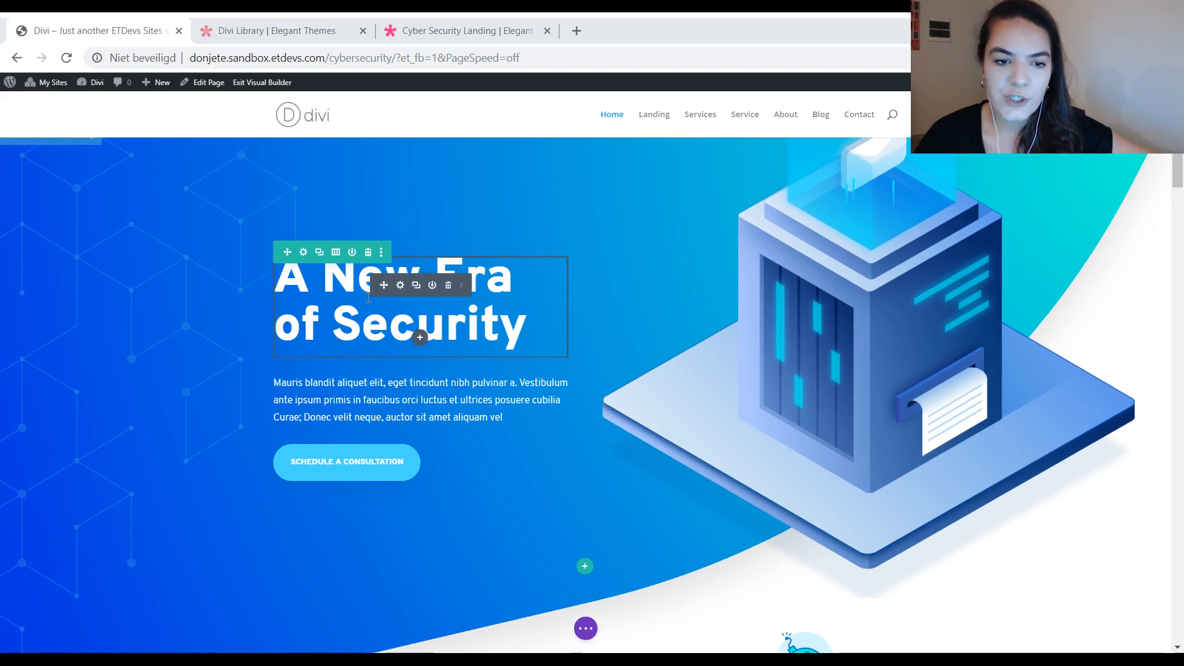
Step: Make the hero title's H1 heading text styles the site-wide default for Text modules and save the module settings
click(400, 285)
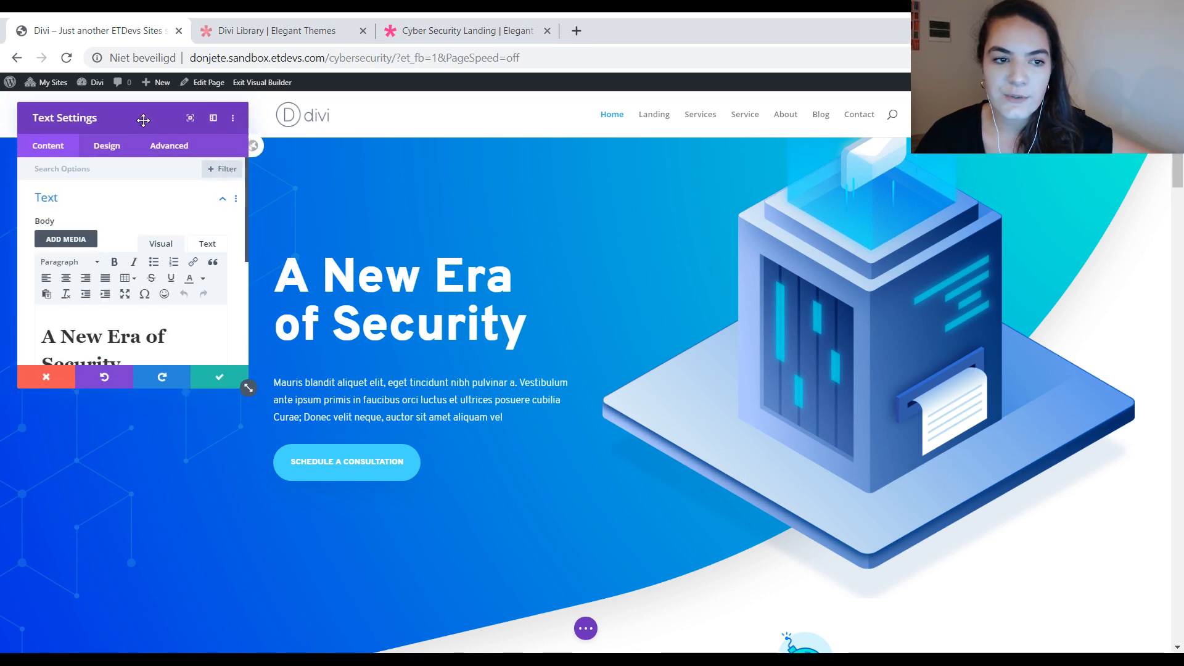
drag(142, 116, 586, 174)
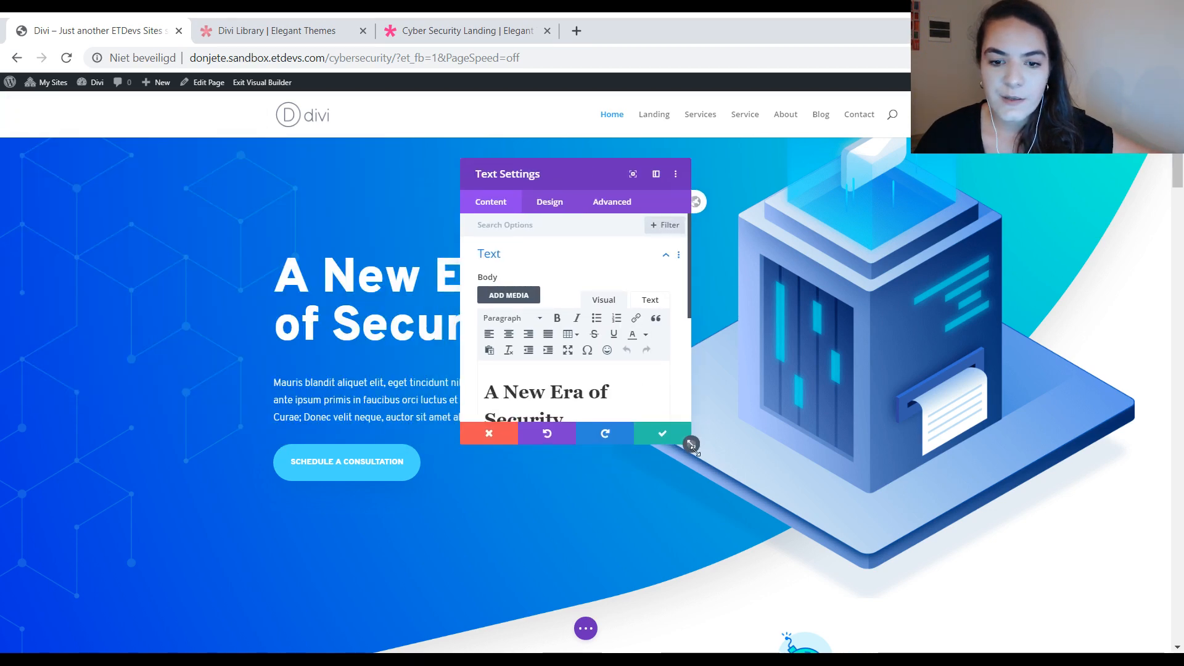
drag(691, 444, 744, 524)
click(550, 202)
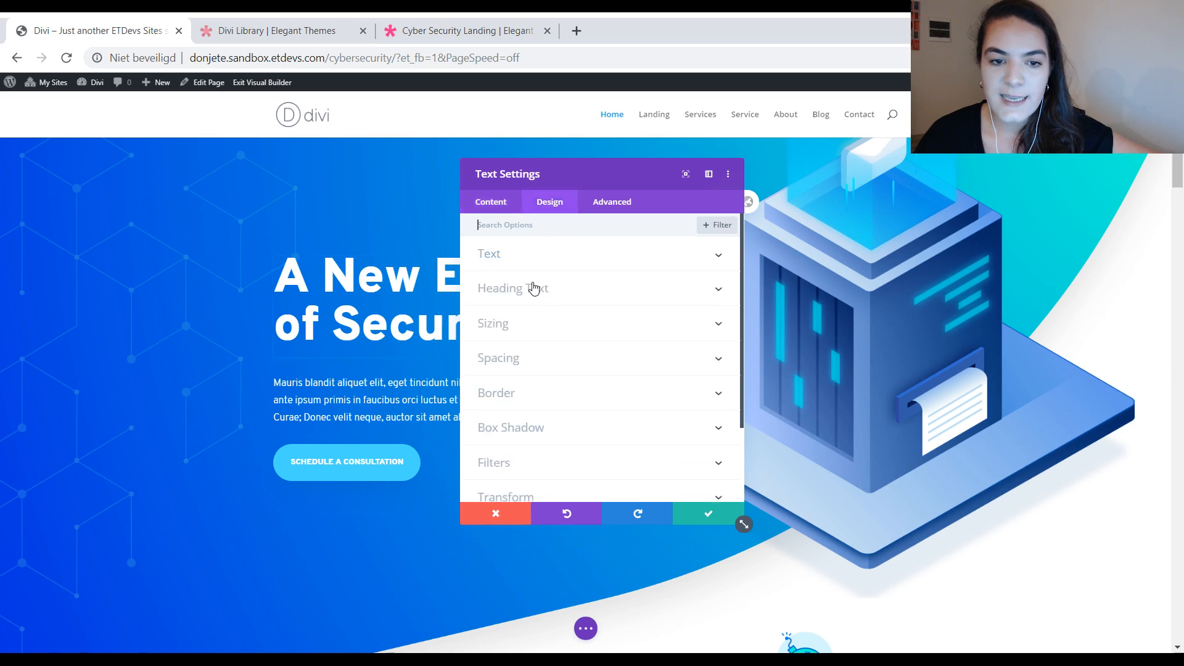
click(531, 286)
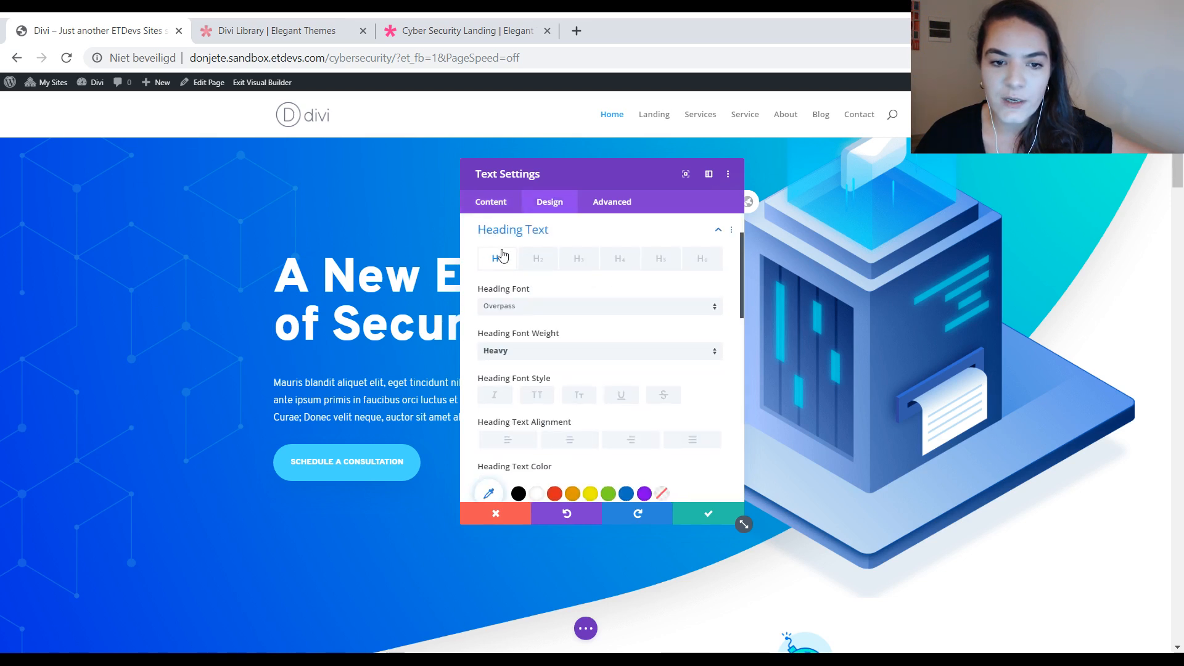
right_click(505, 269)
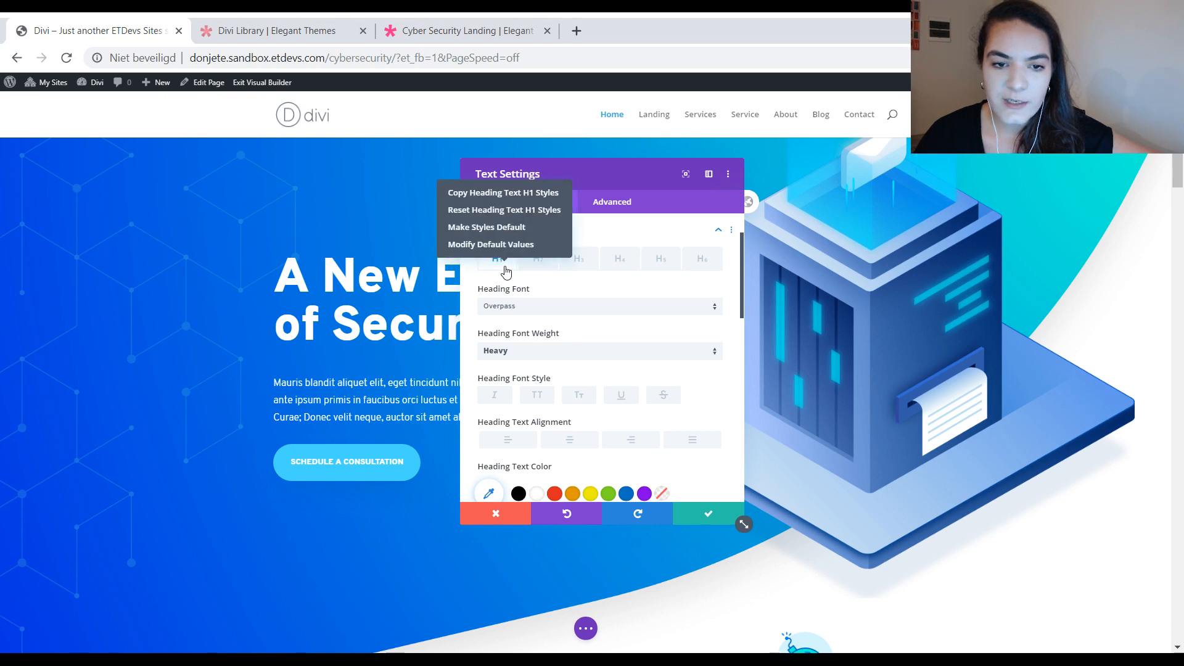
click(488, 228)
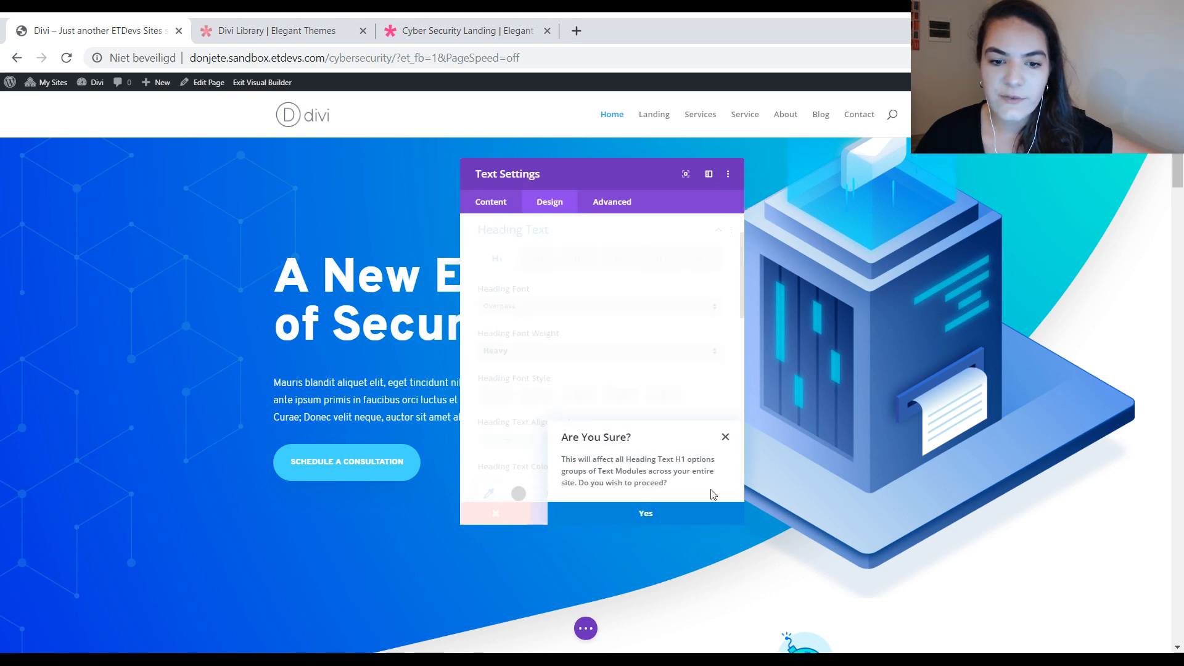
click(642, 519)
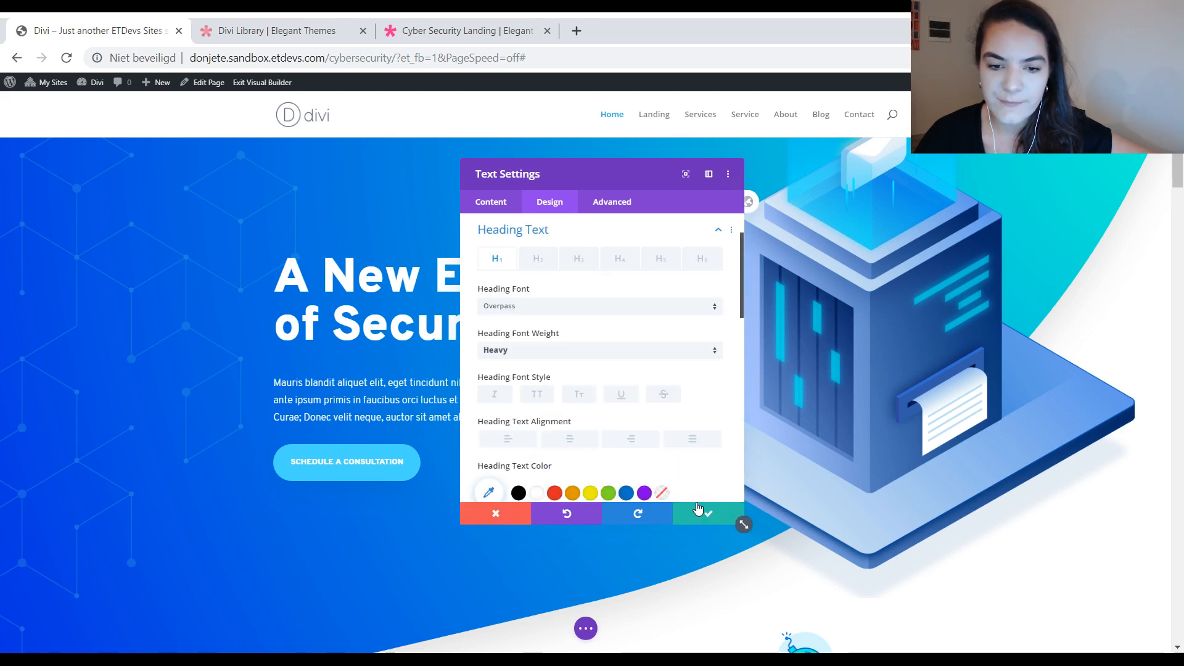
click(700, 522)
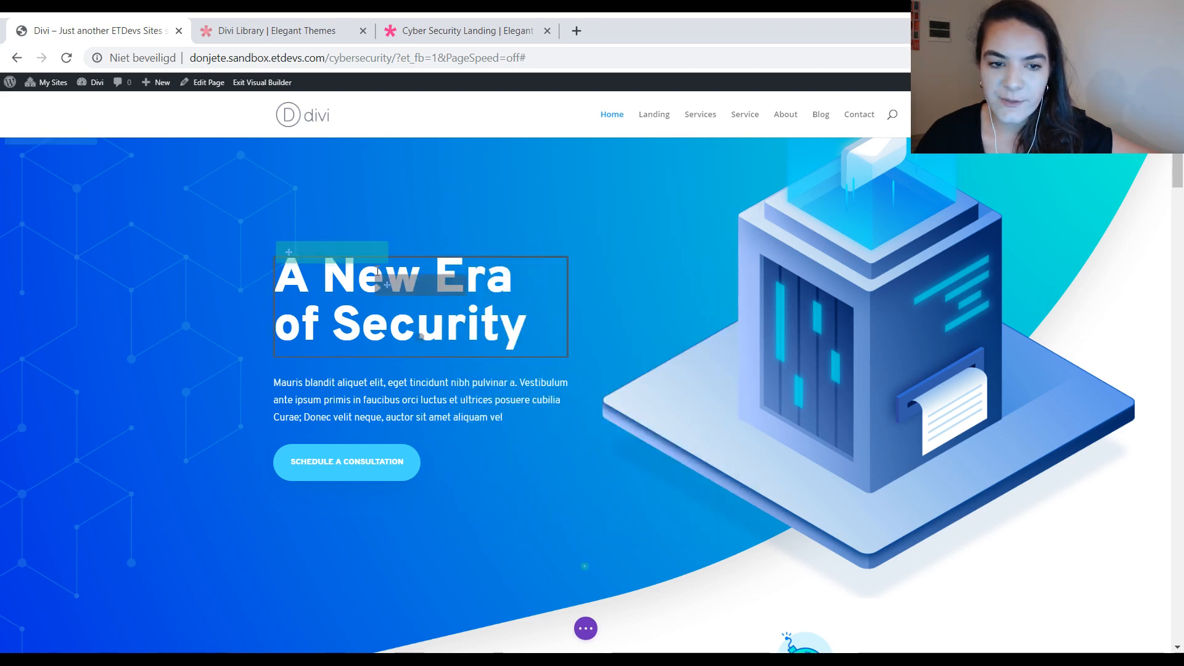
Step: Make the H2 heading text styles of the "Security Services & Solutions" text module the site-wide default
scroll(717, 256, down, 10)
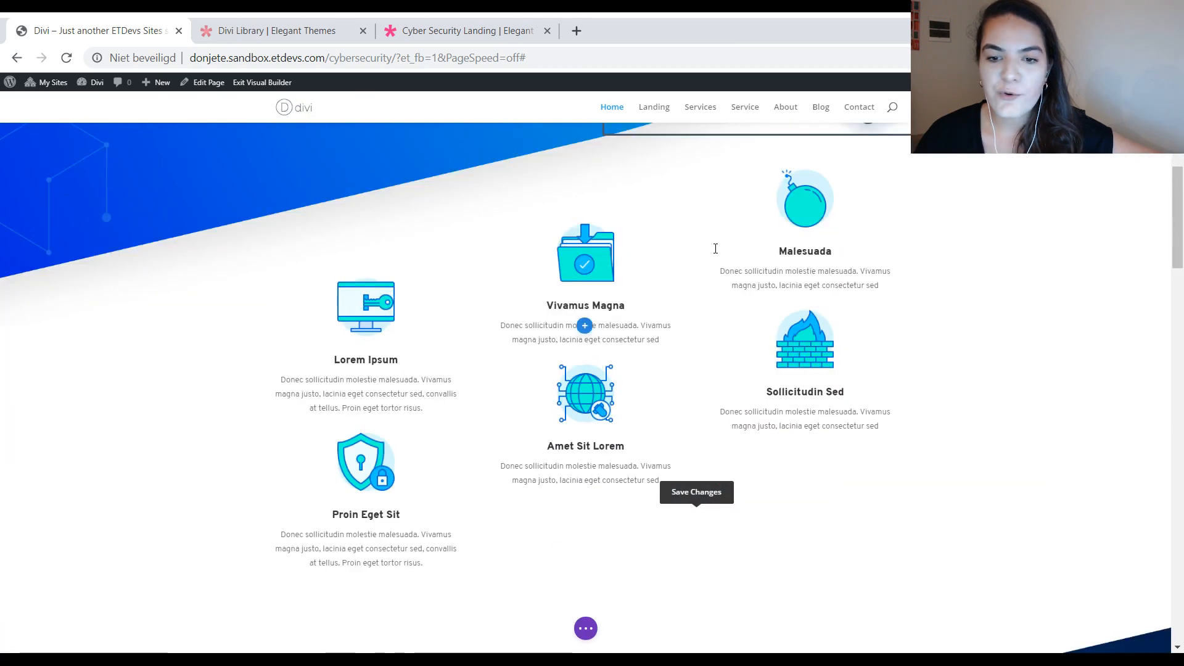
scroll(716, 248, down, 6)
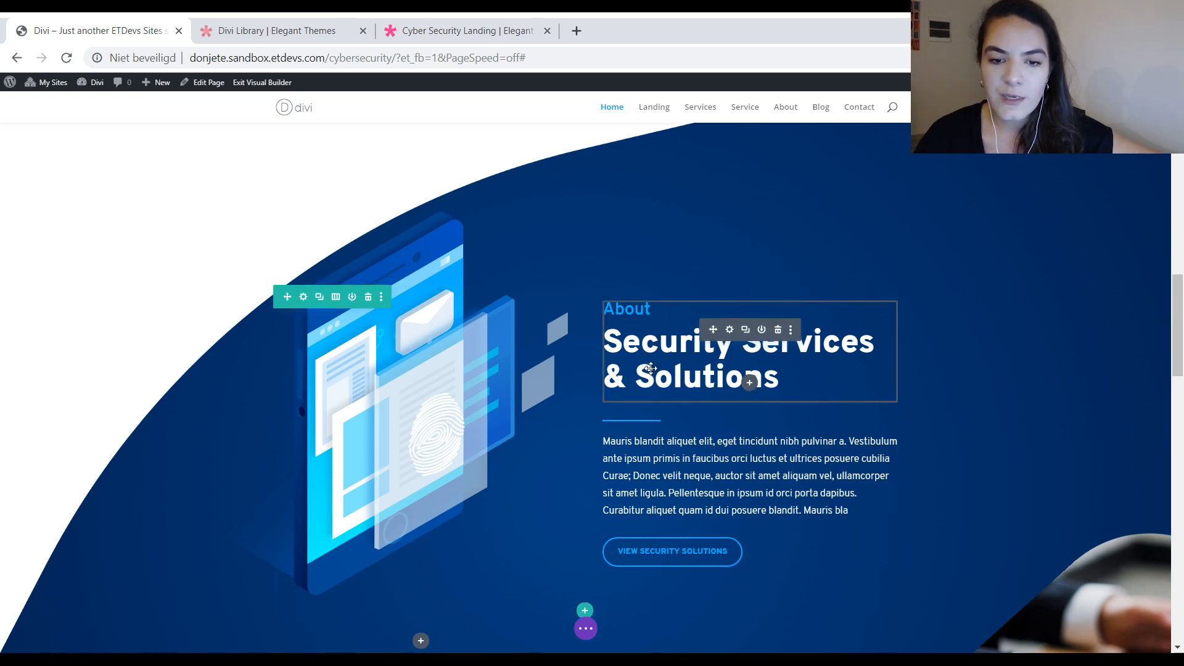
click(730, 331)
drag(605, 175, 425, 177)
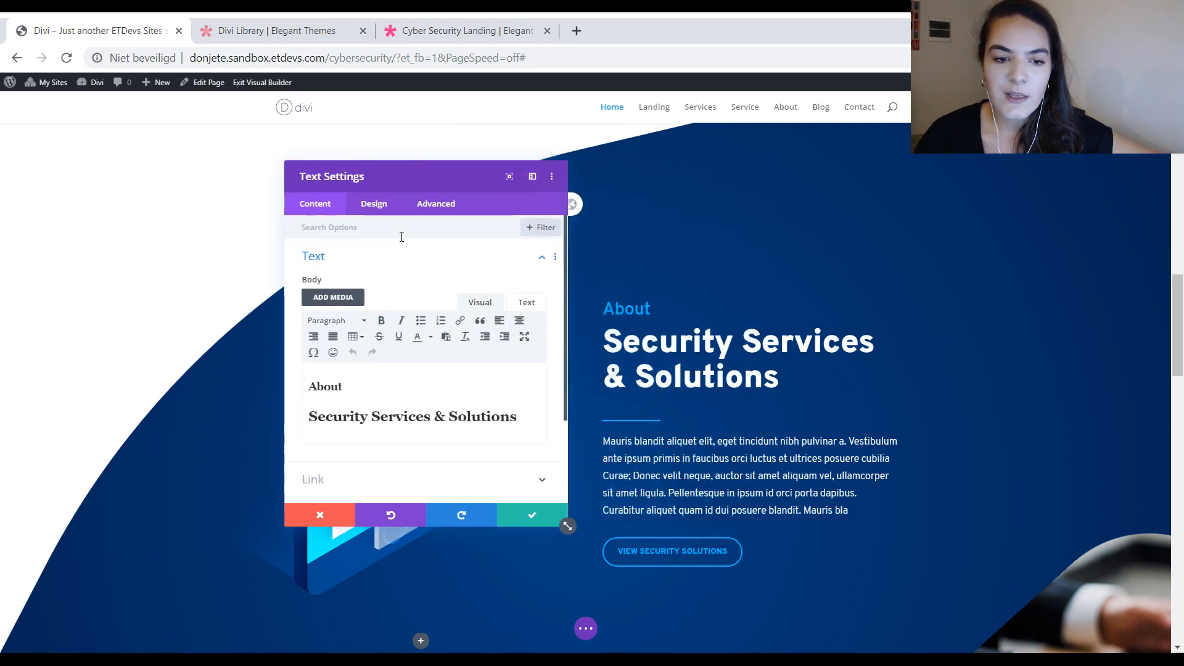
click(378, 210)
click(389, 290)
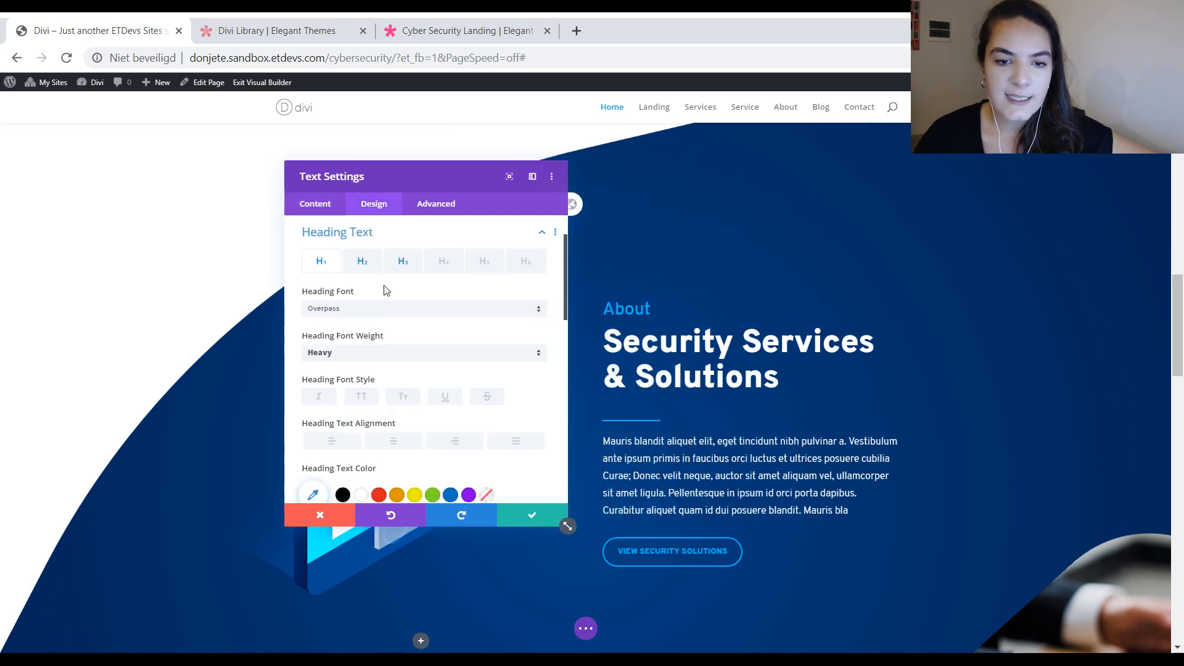
click(361, 263)
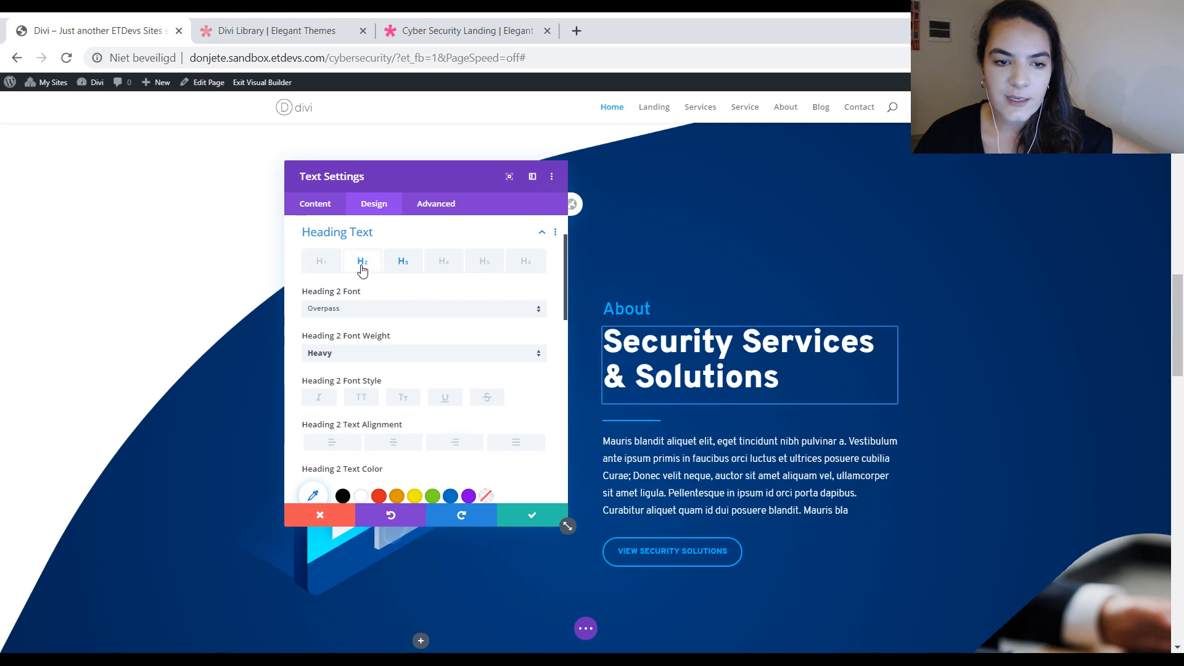
right_click(361, 264)
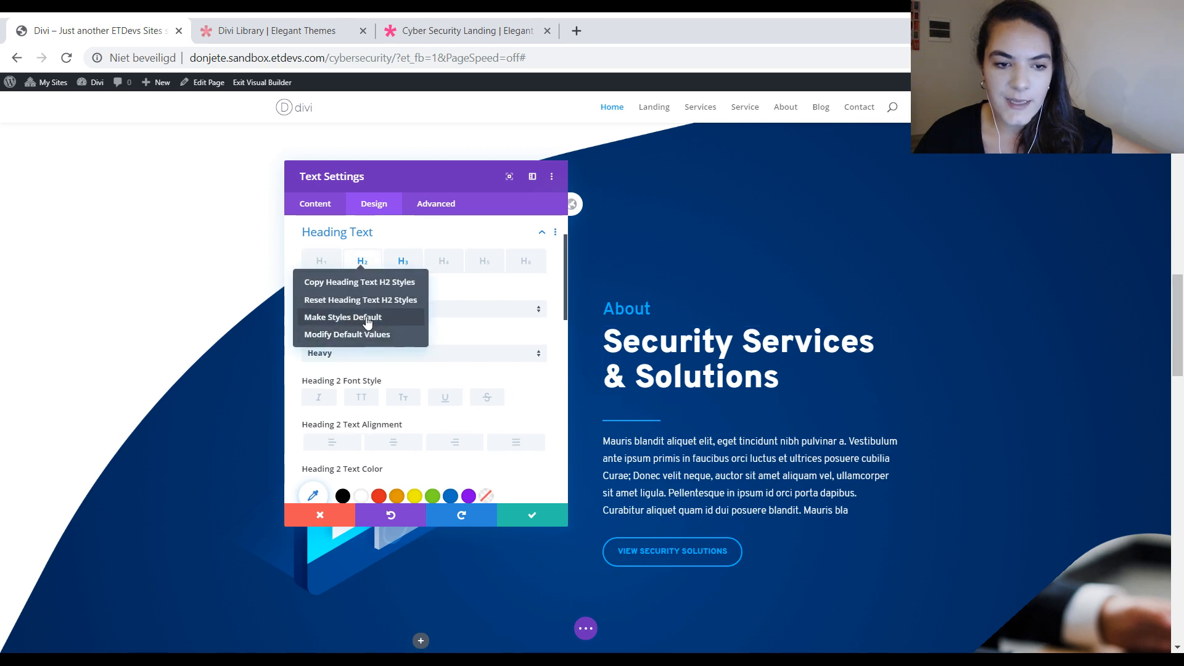
click(367, 319)
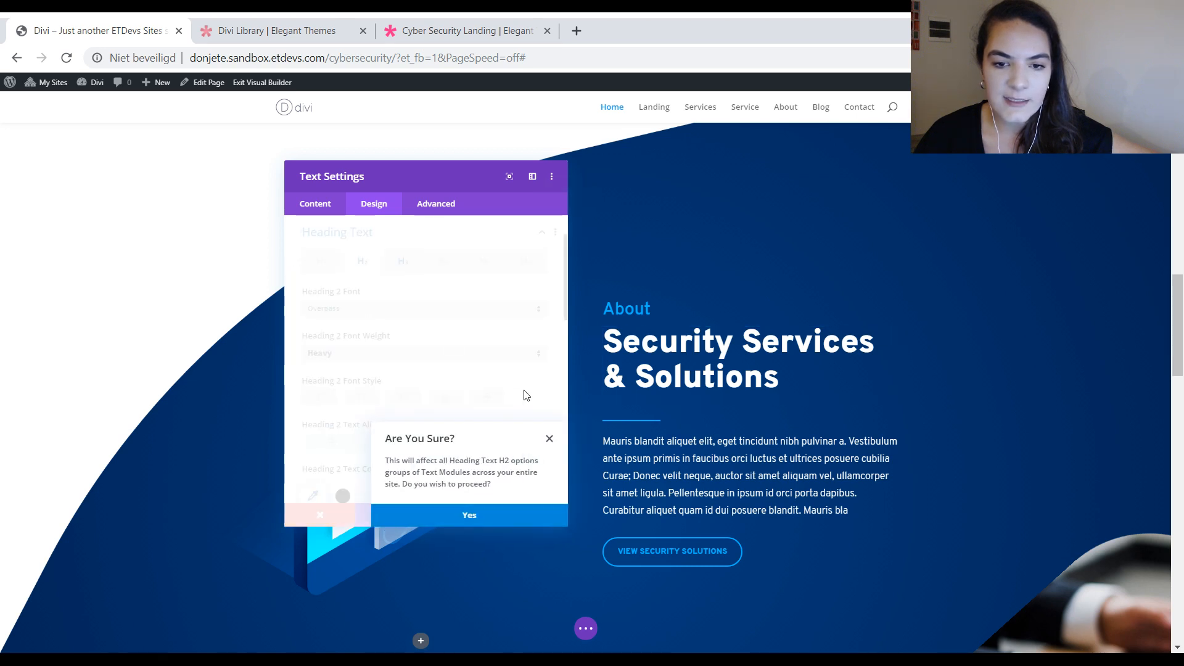
click(460, 521)
Step: Make the same text module's H3 heading text styles the site-wide default
right_click(394, 271)
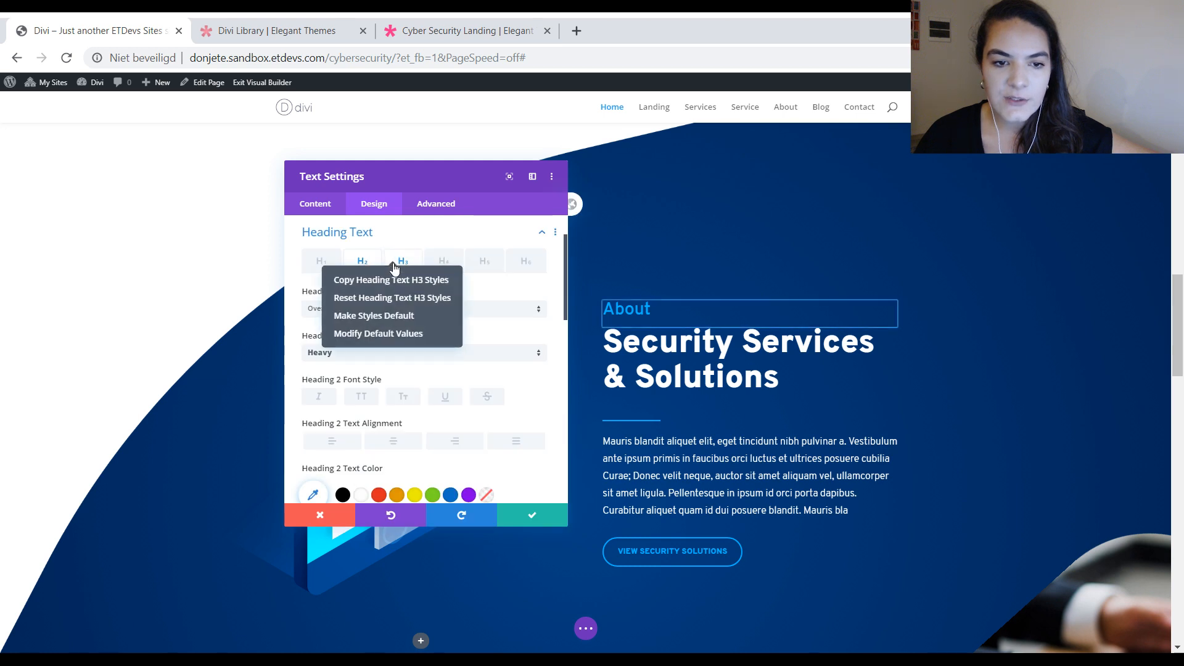
click(401, 316)
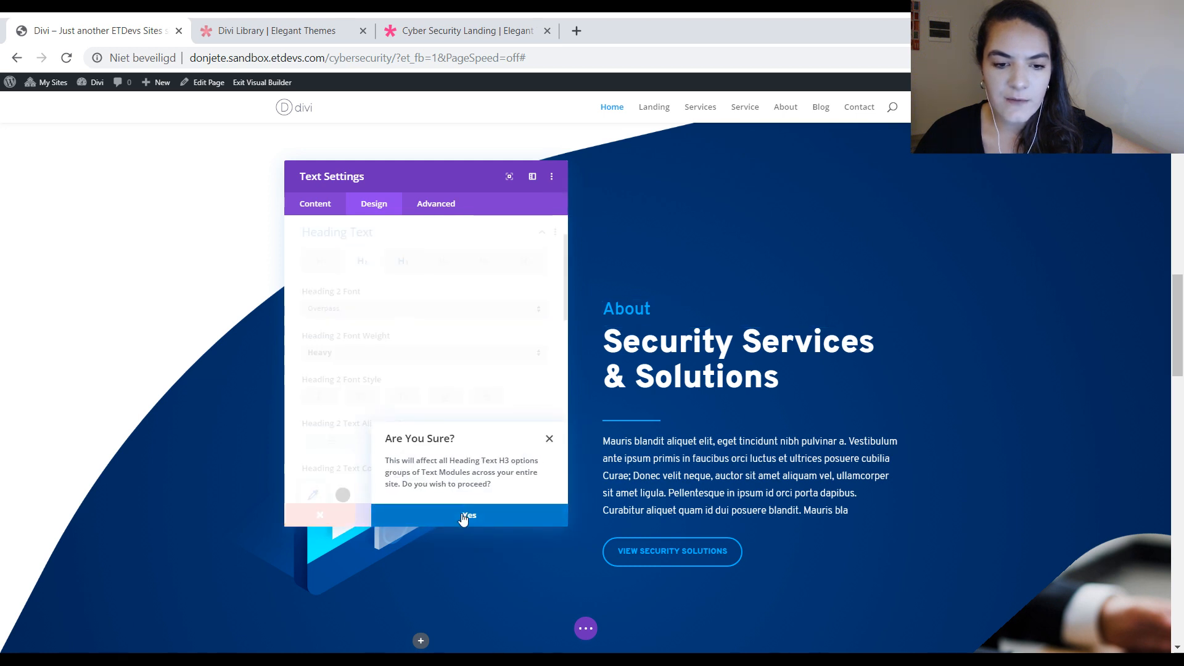
click(463, 517)
scroll(730, 342, up, 2)
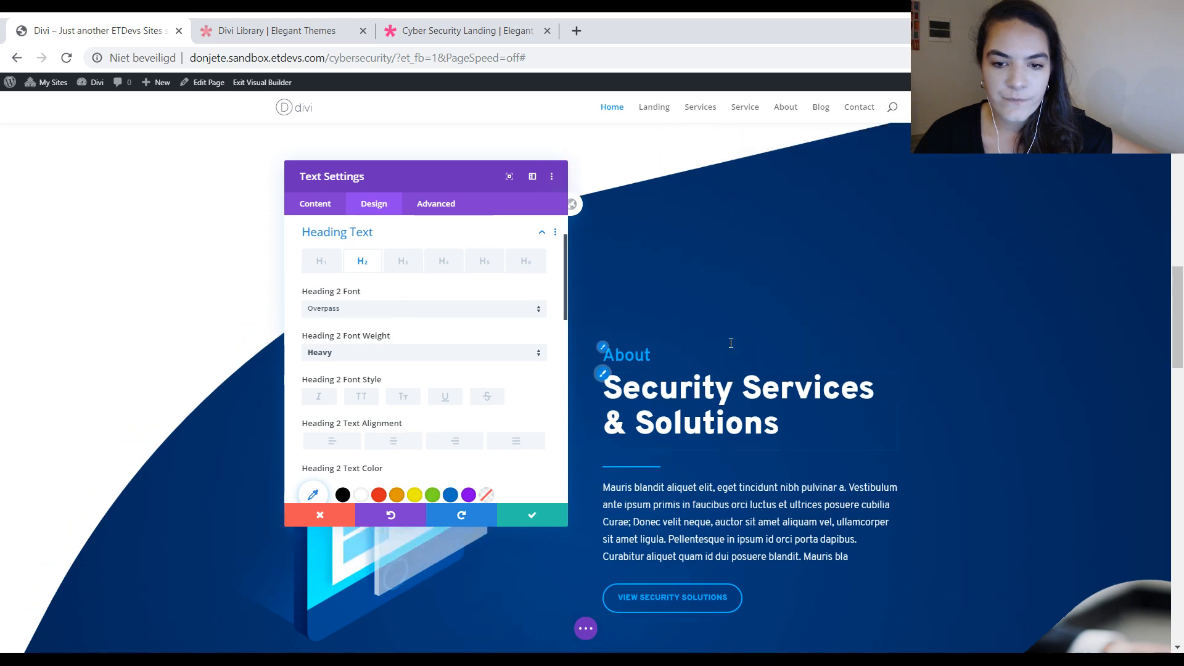
scroll(679, 321, down, 5)
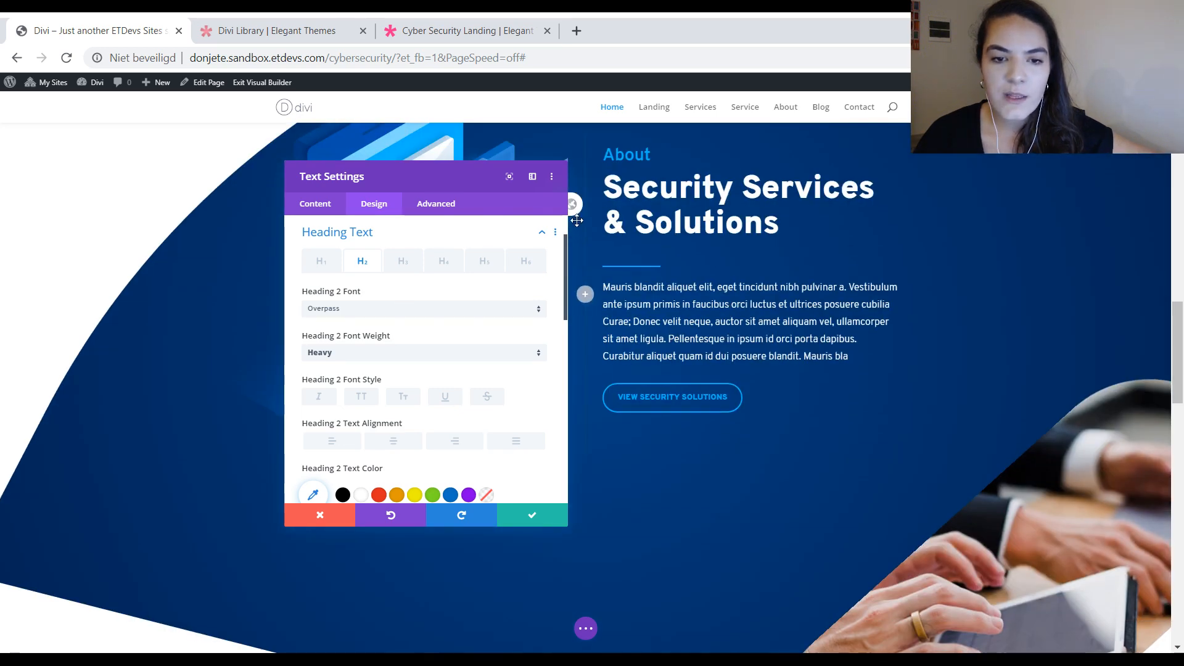
scroll(765, 270, up, 3)
scroll(834, 352, up, 10)
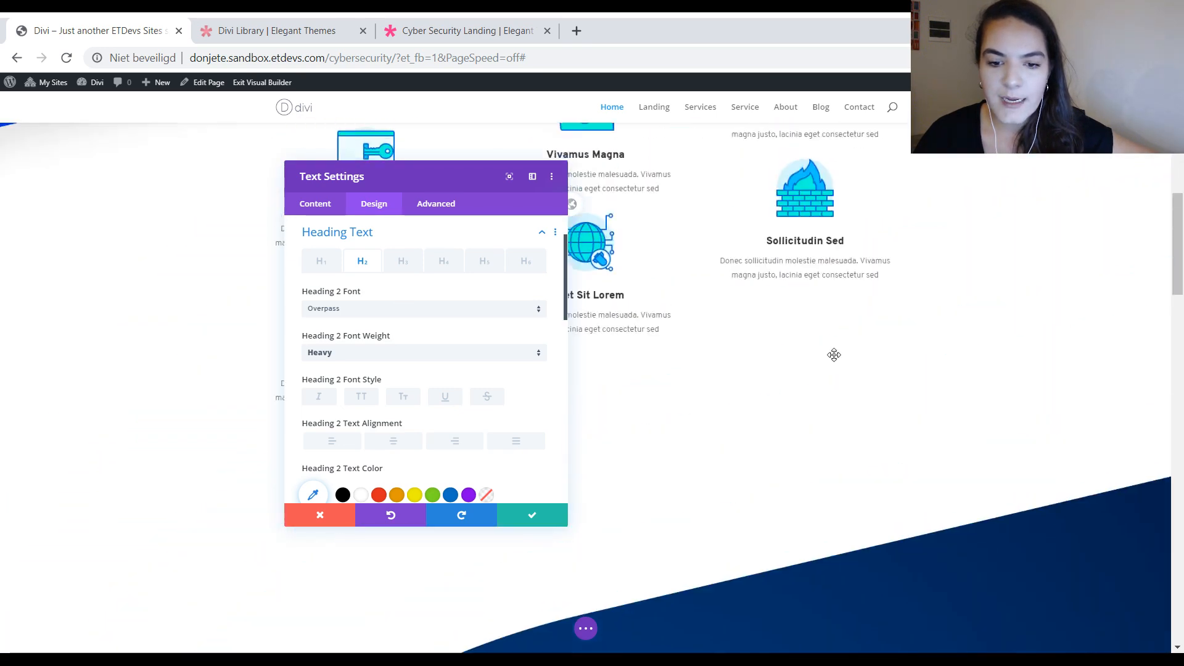
scroll(834, 355, down, 10)
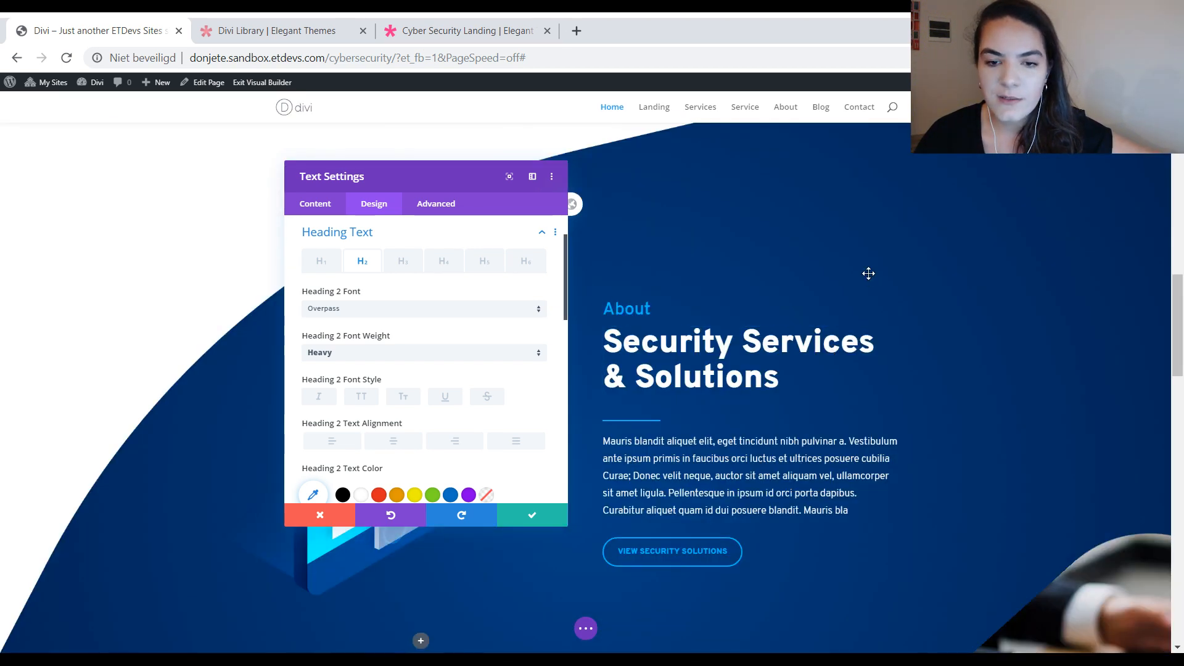
Step: Open the site-wide Text module defaults and examine their heading text styles, including the H2 text color
scroll(920, 341, up, 1)
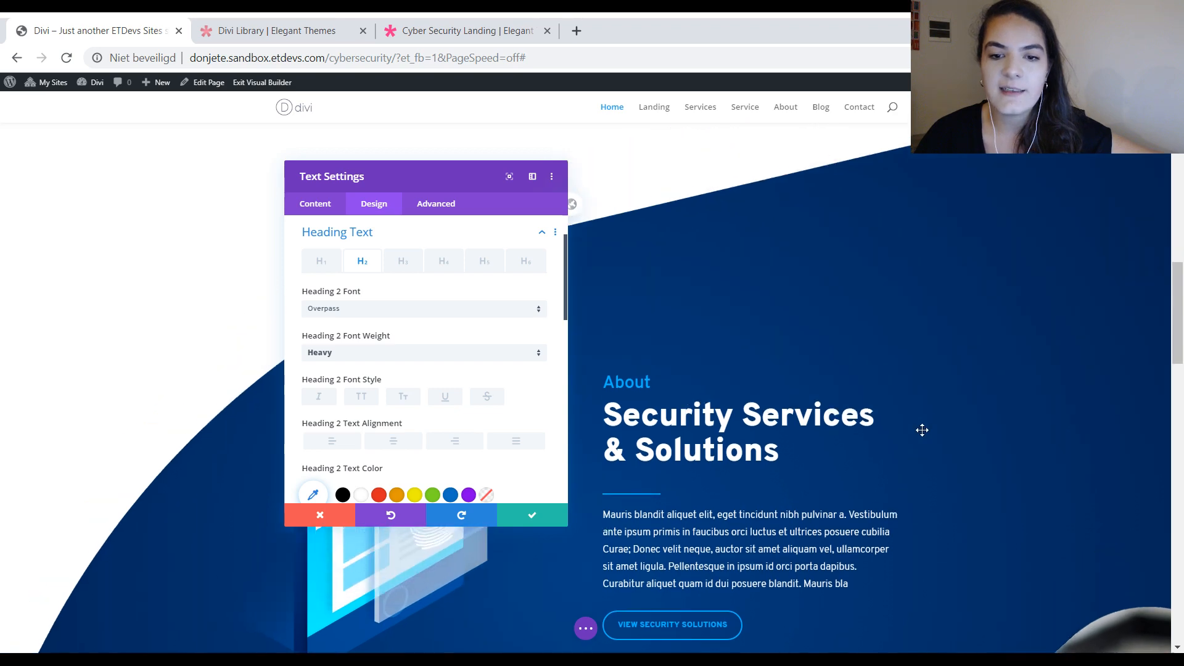
scroll(648, 308, up, 10)
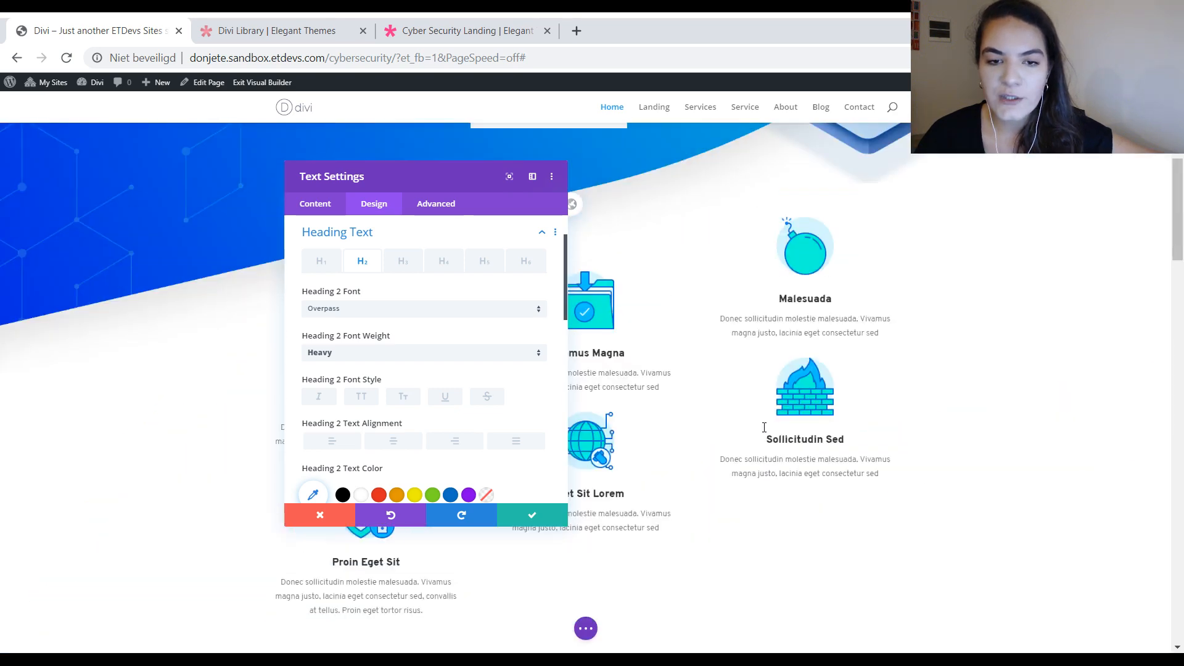
scroll(720, 315, down, 4)
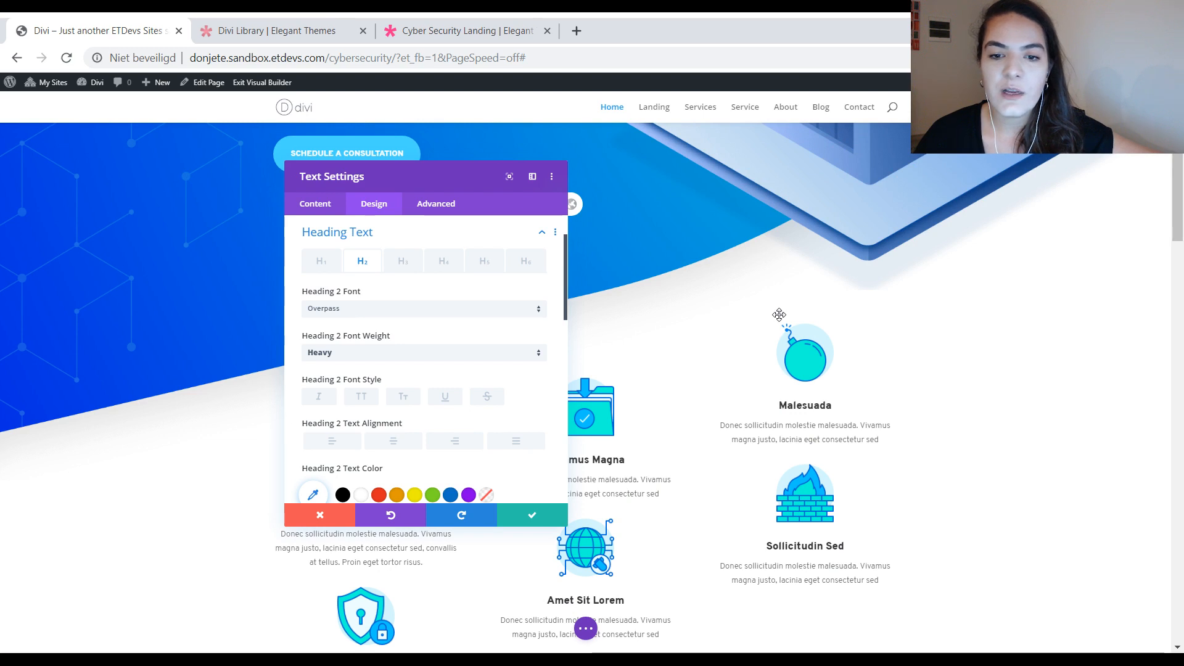
scroll(779, 314, down, 6)
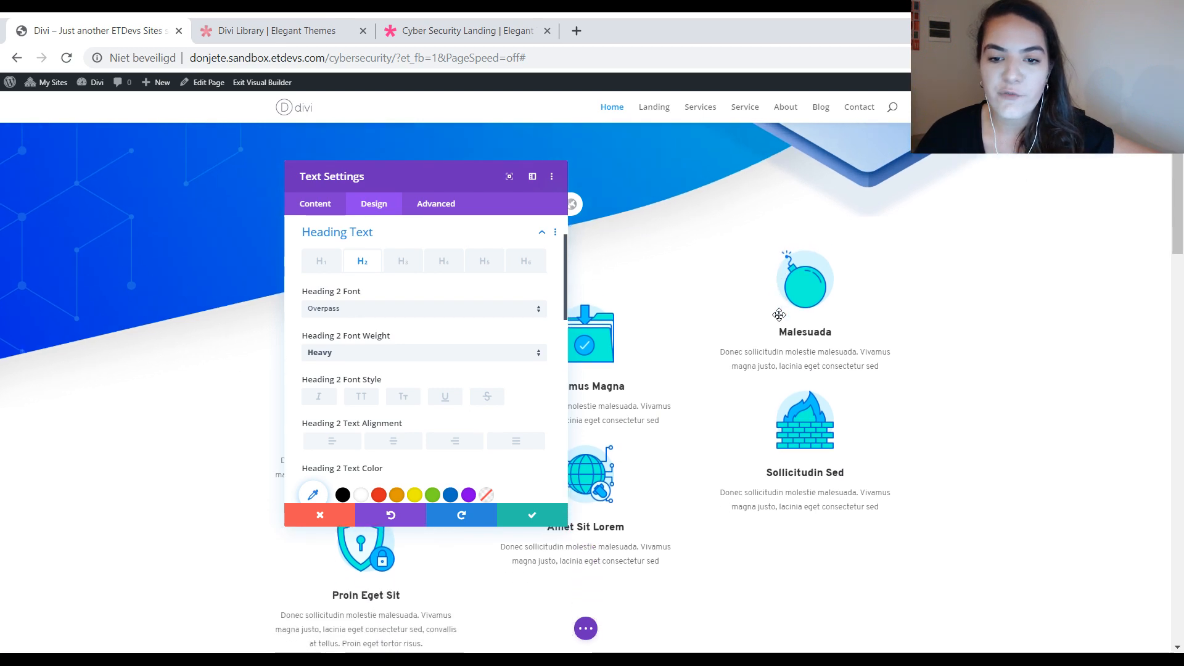
click(577, 206)
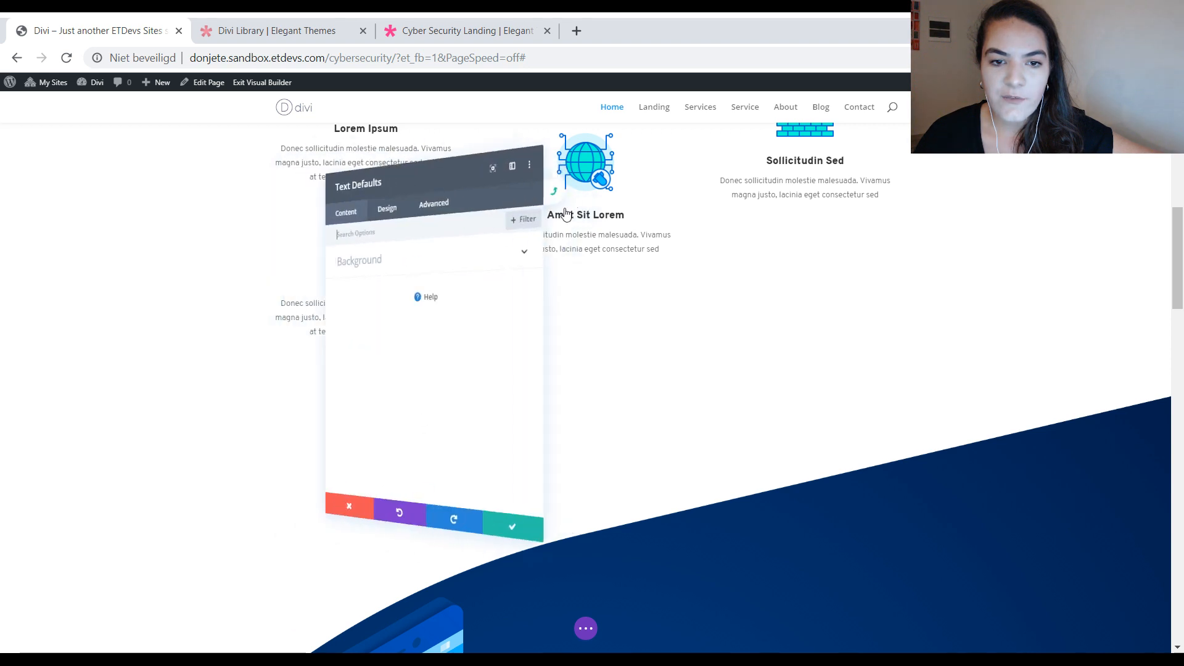
click(370, 206)
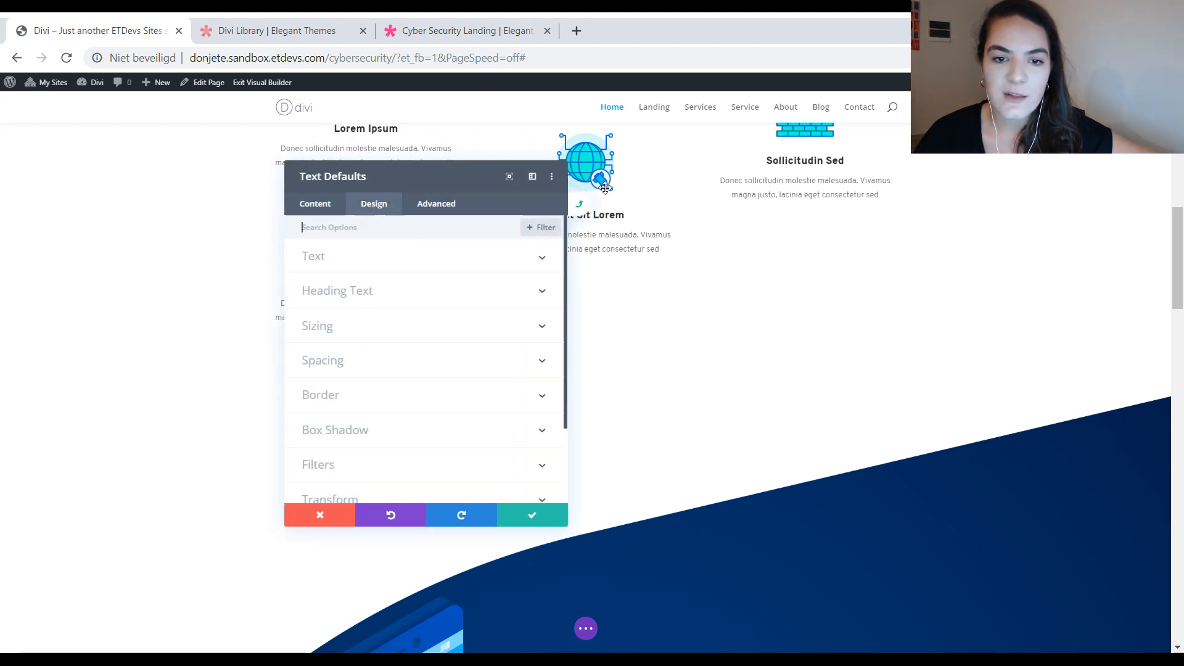
click(379, 297)
scroll(402, 261, down, 3)
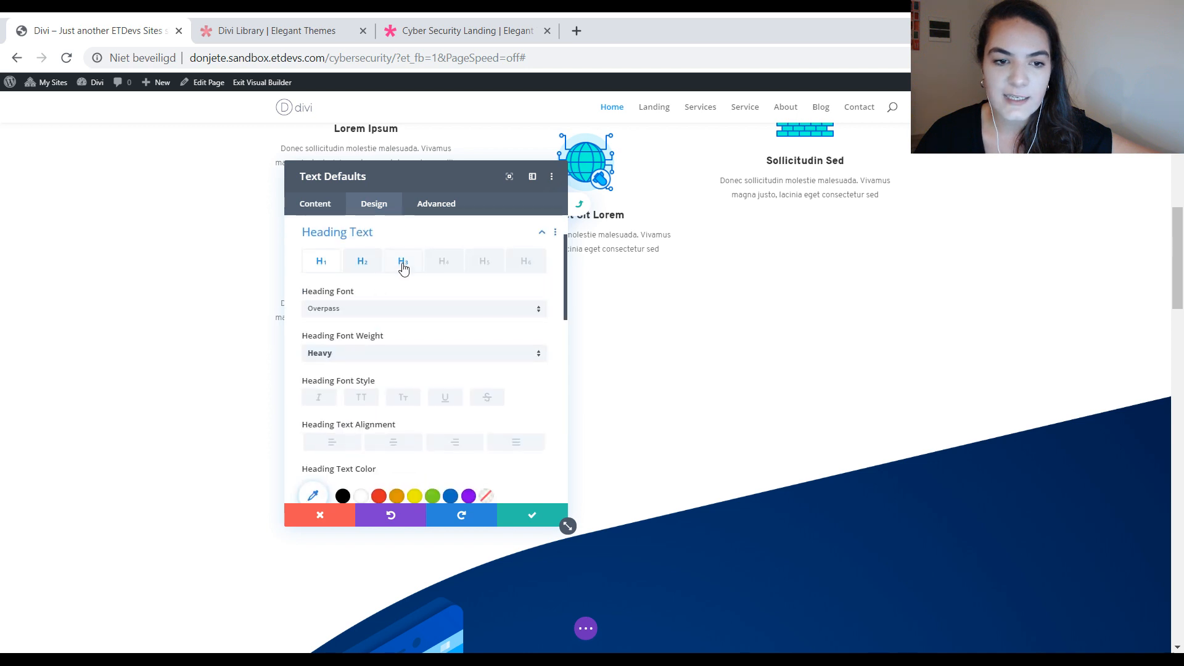
scroll(407, 369, up, 3)
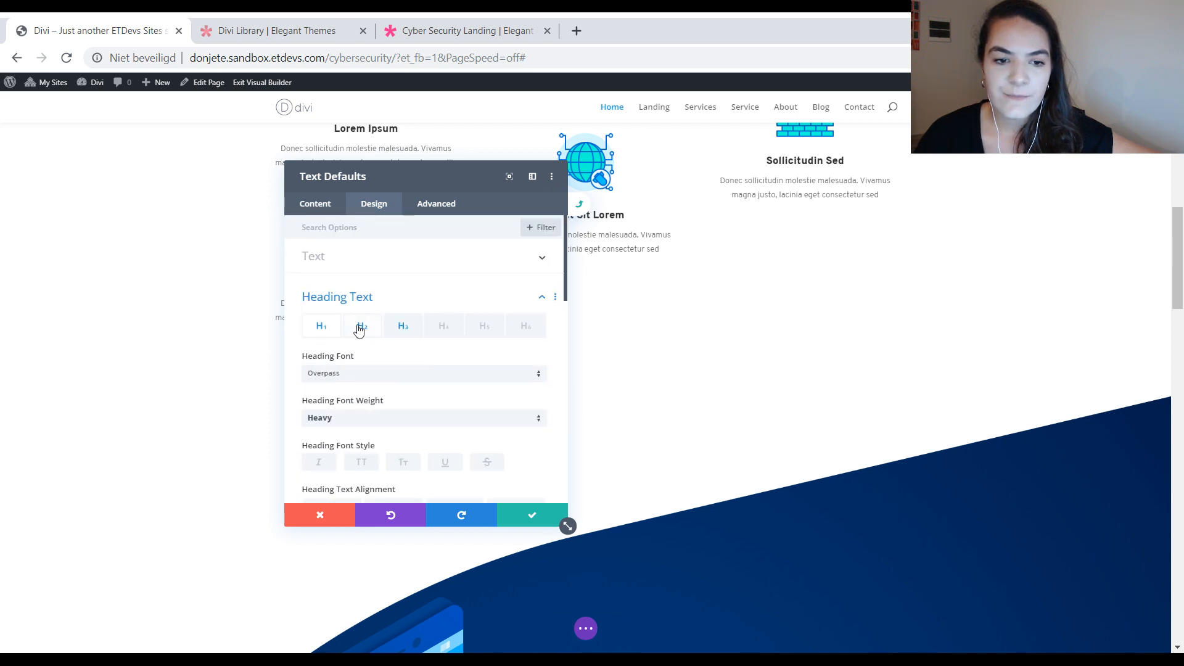
click(362, 326)
scroll(395, 333, down, 5)
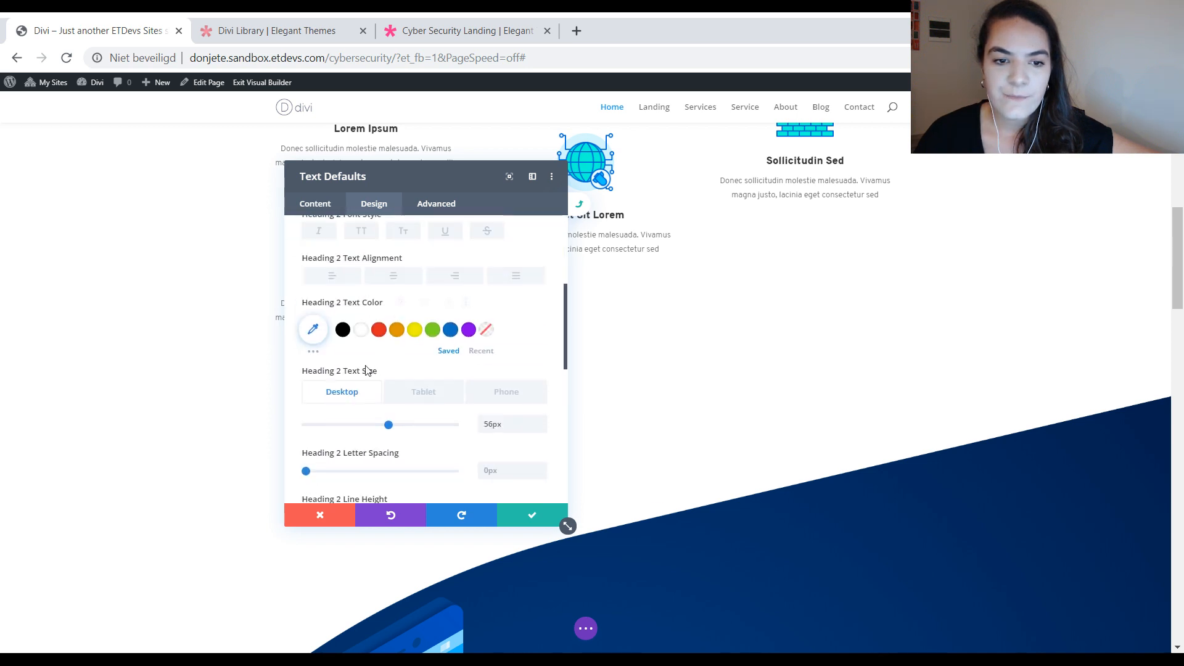
click(312, 329)
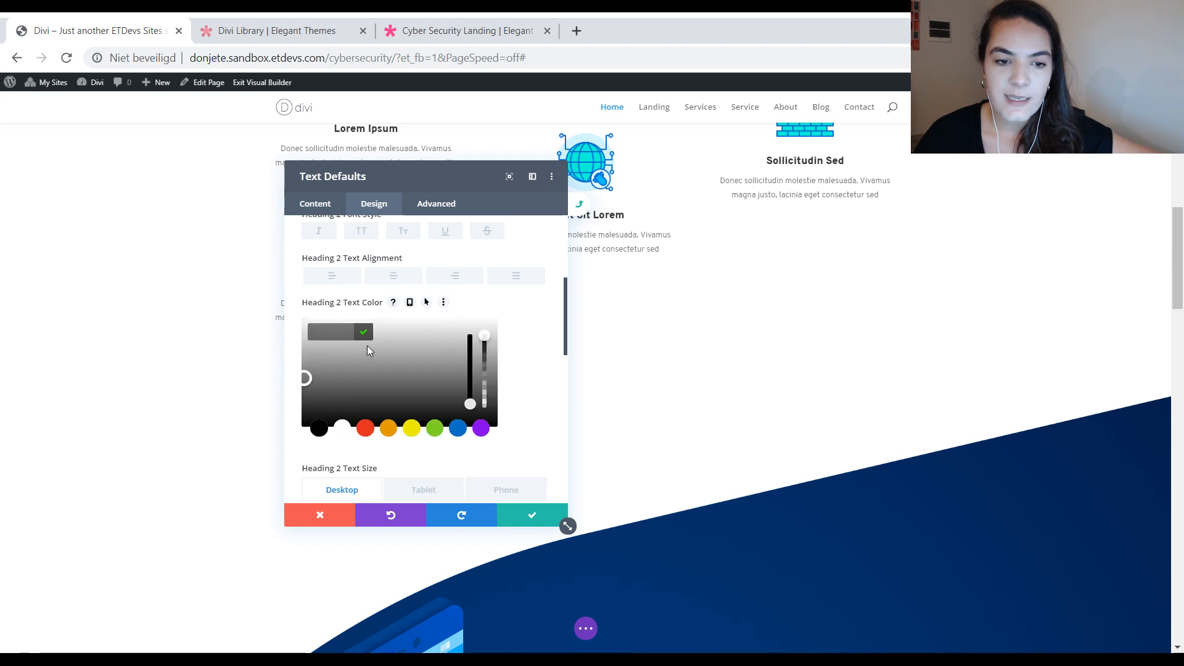
Step: Compare the default H2 text color with the "Security Services & Solutions" heading, and close the defaults and module settings without changes
scroll(718, 338, down, 3)
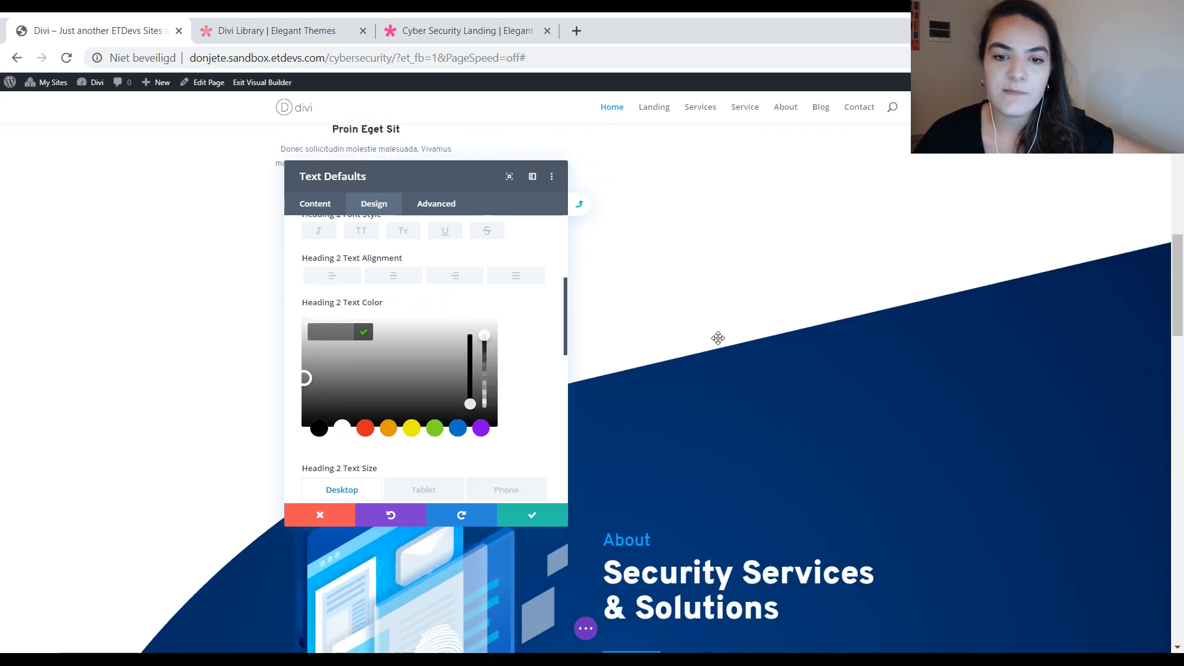
scroll(716, 335, down, 5)
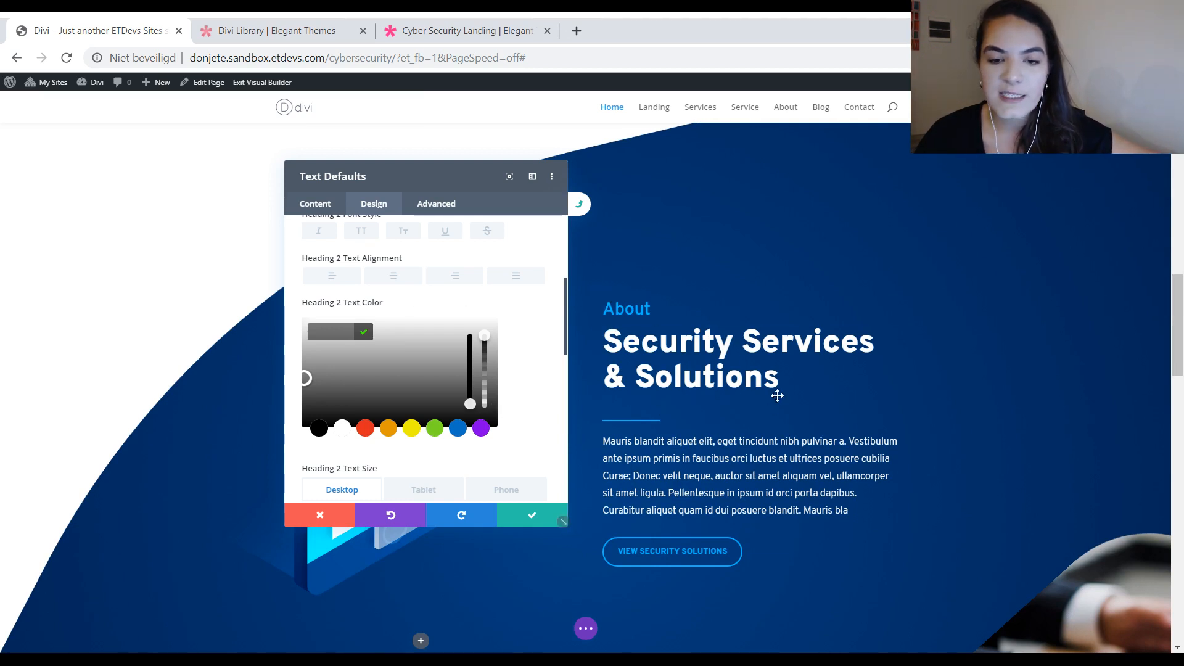
scroll(743, 325, up, 5)
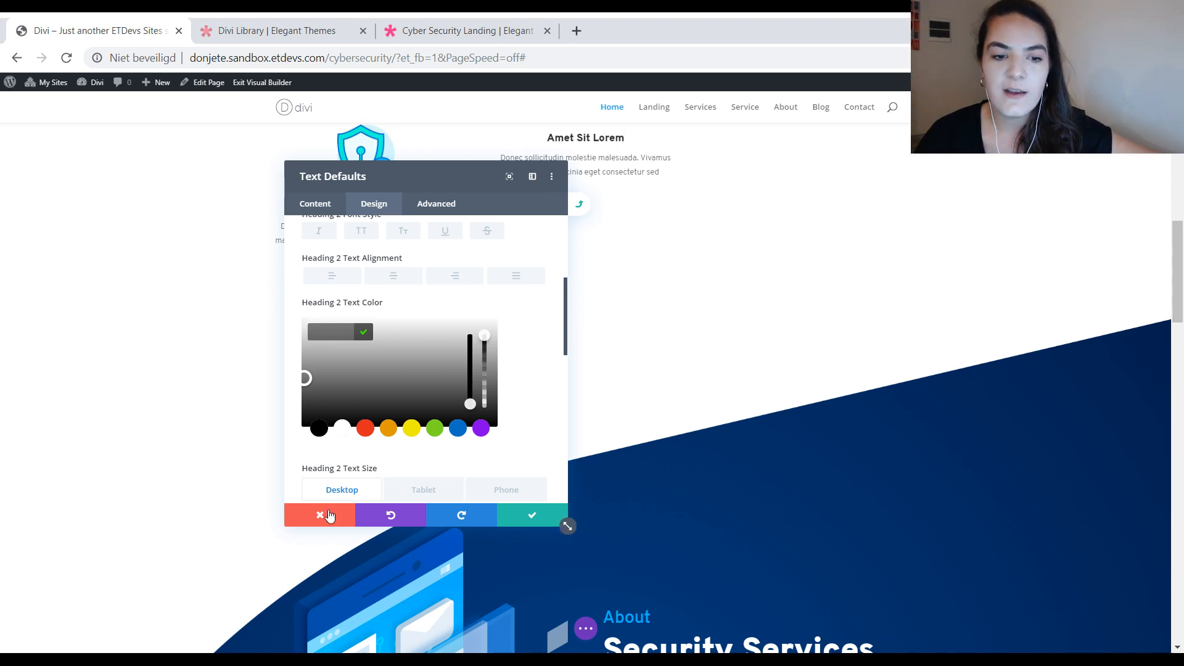
scroll(708, 441, down, 3)
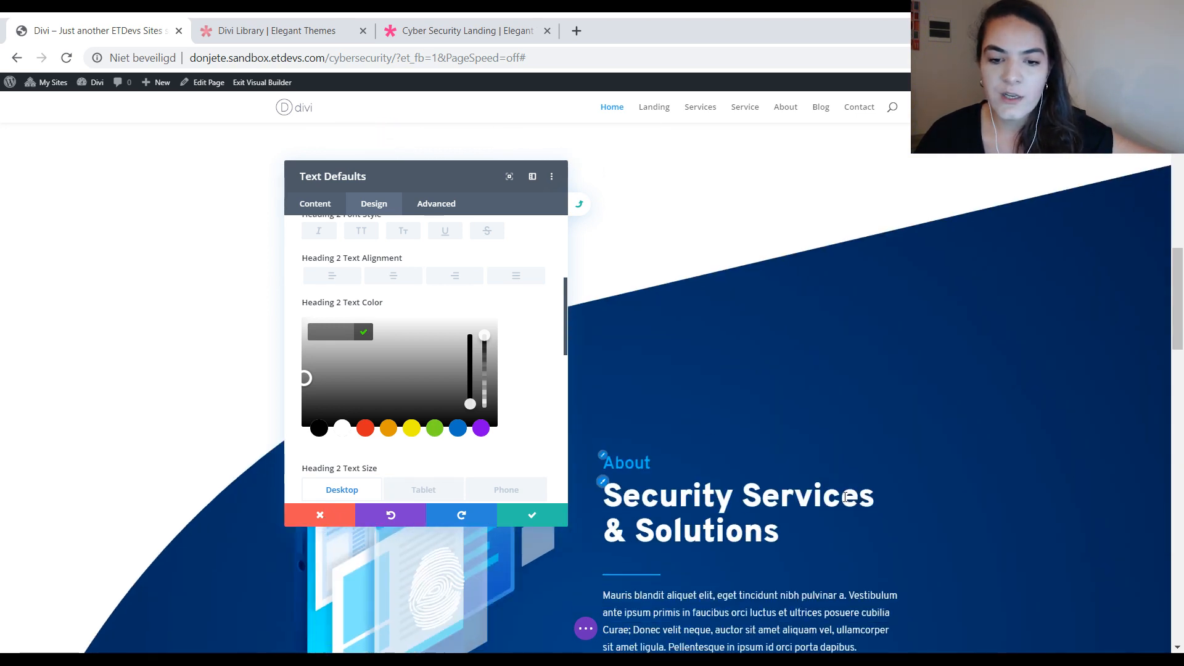
click(321, 516)
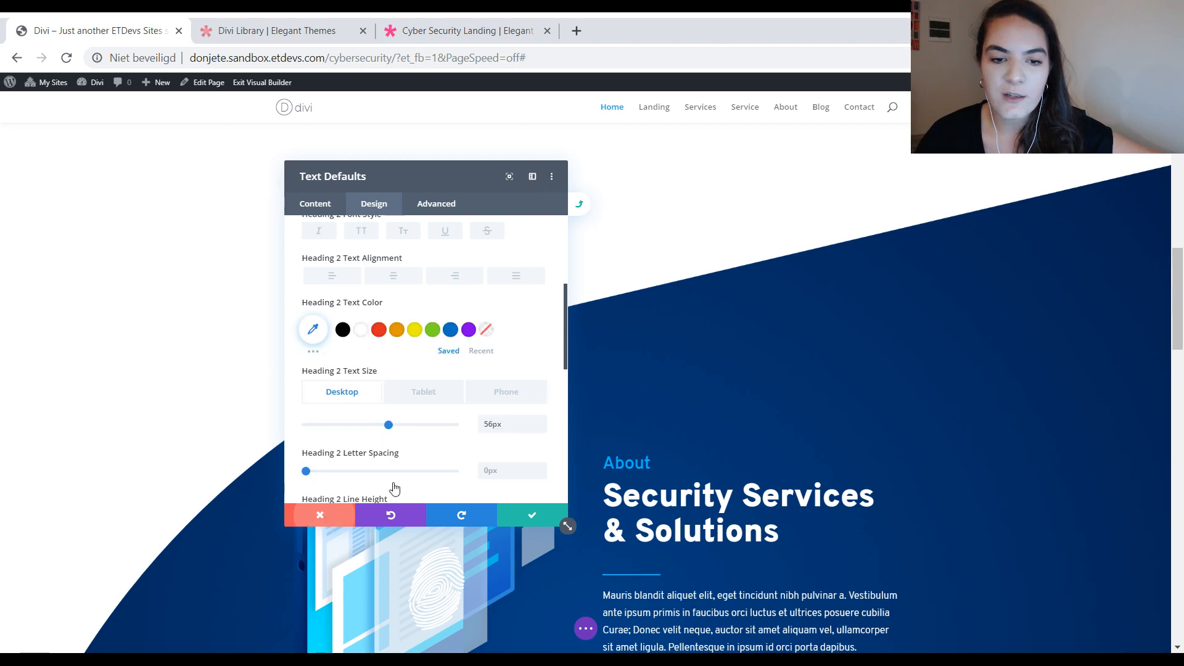
click(320, 516)
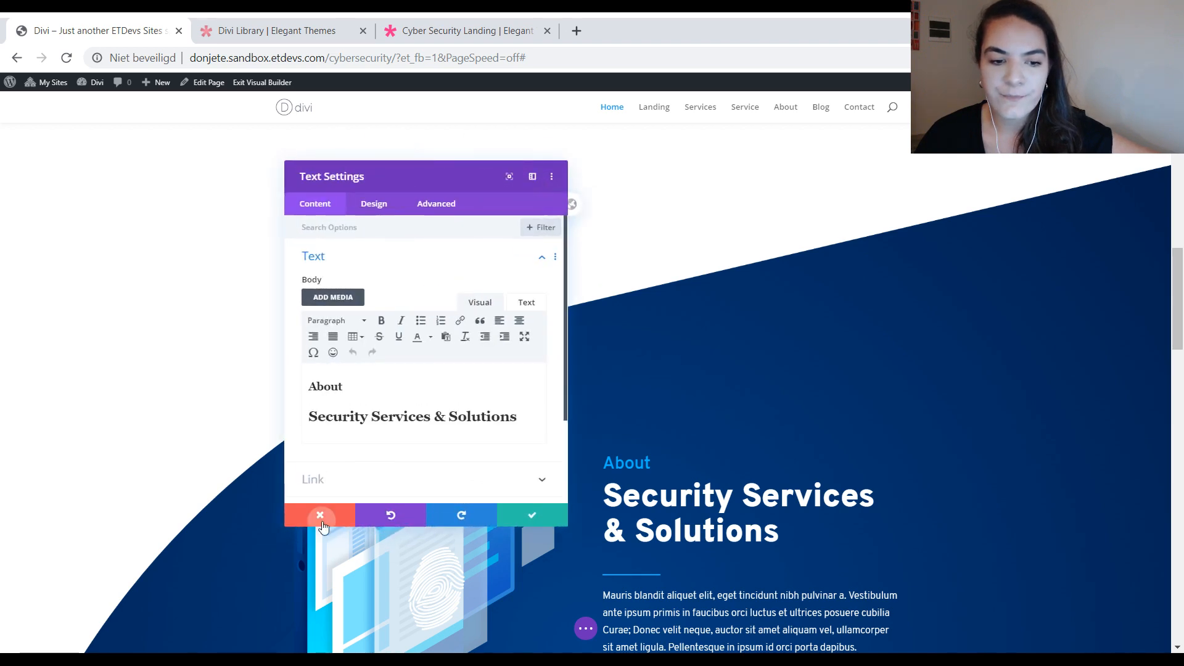
click(321, 518)
Step: Make the hero paragraph's text styles the site-wide default for Text modules, and save the module settings and the page
scroll(828, 184, up, 15)
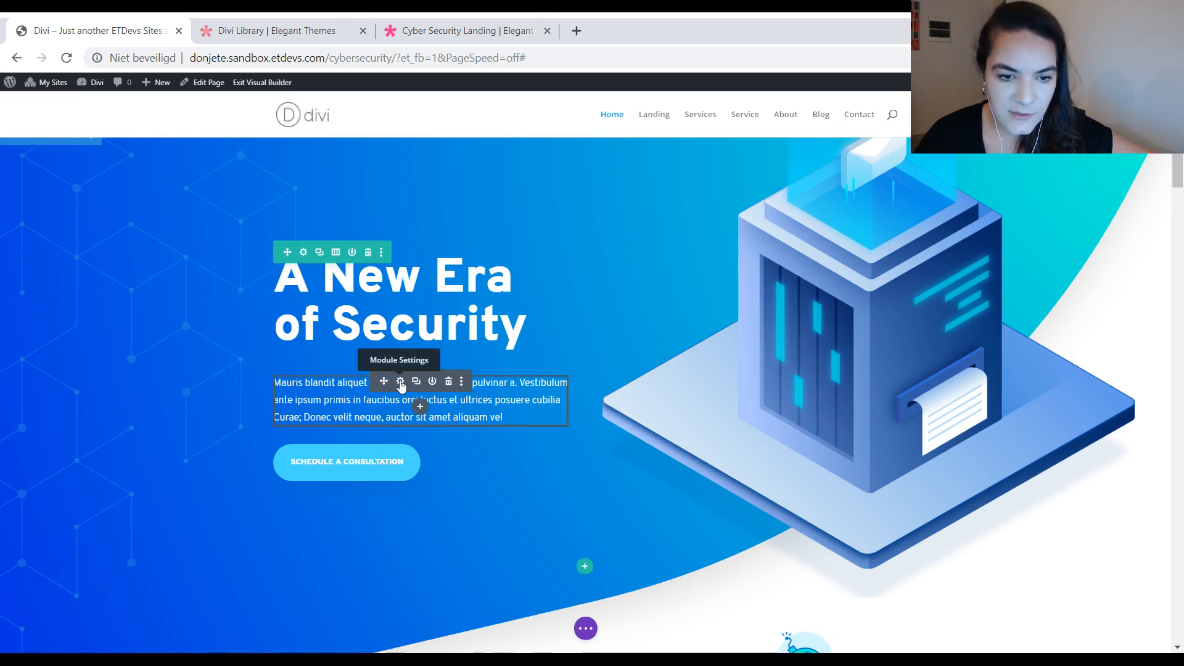
click(400, 383)
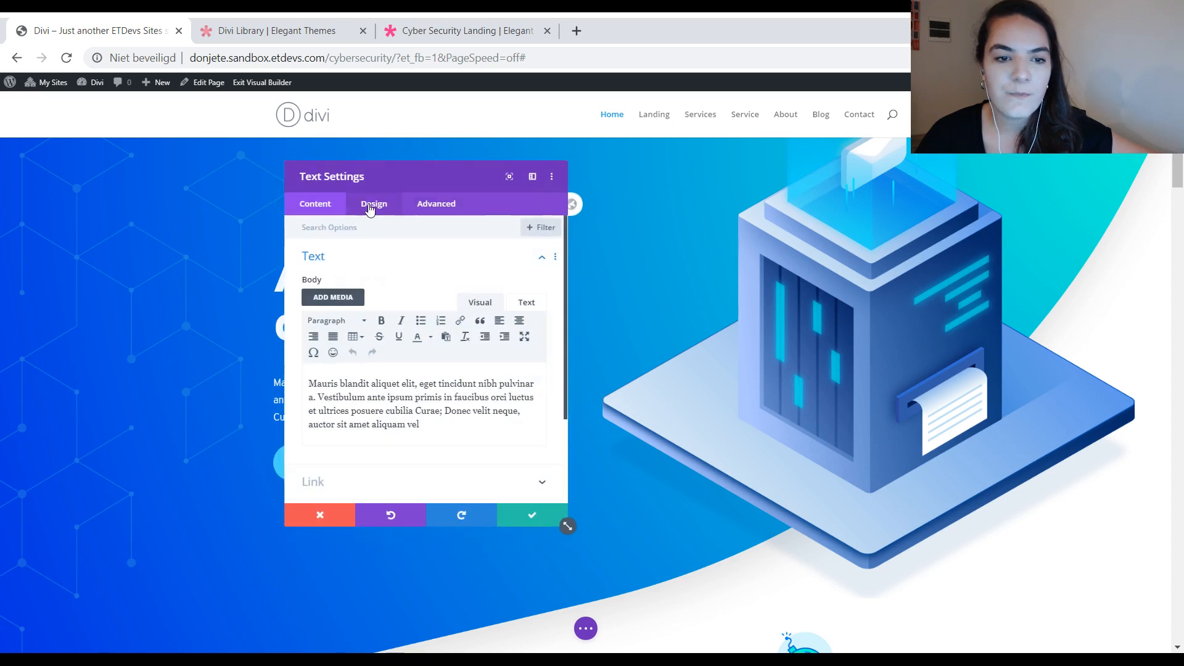
click(372, 205)
right_click(371, 266)
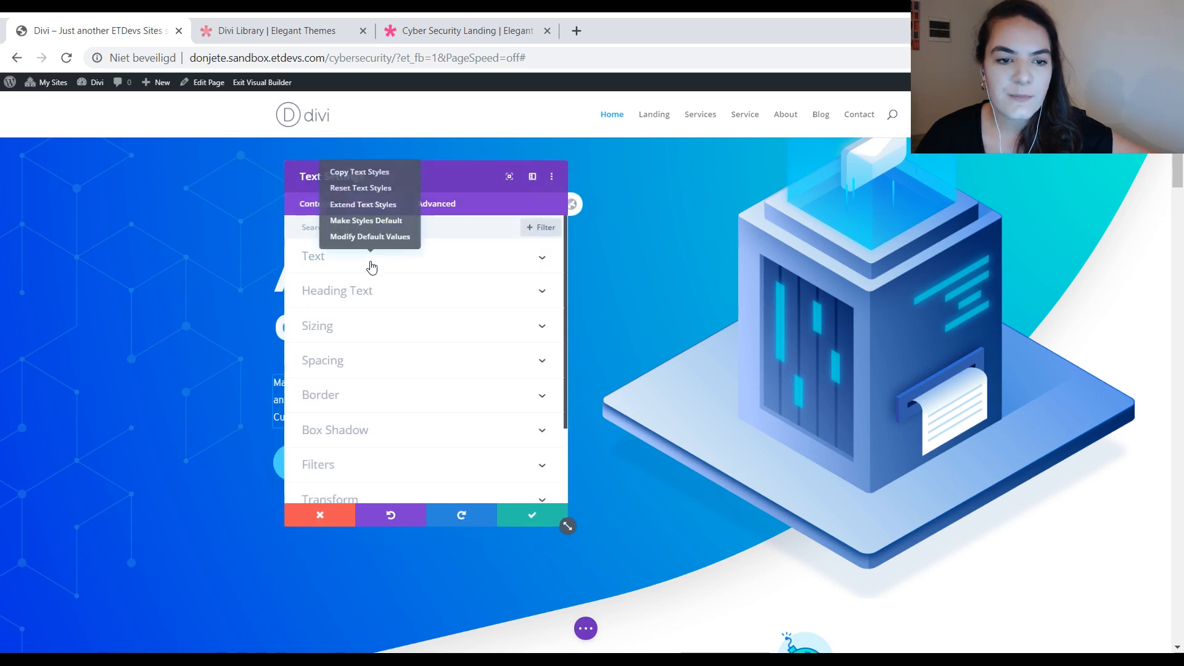
click(370, 228)
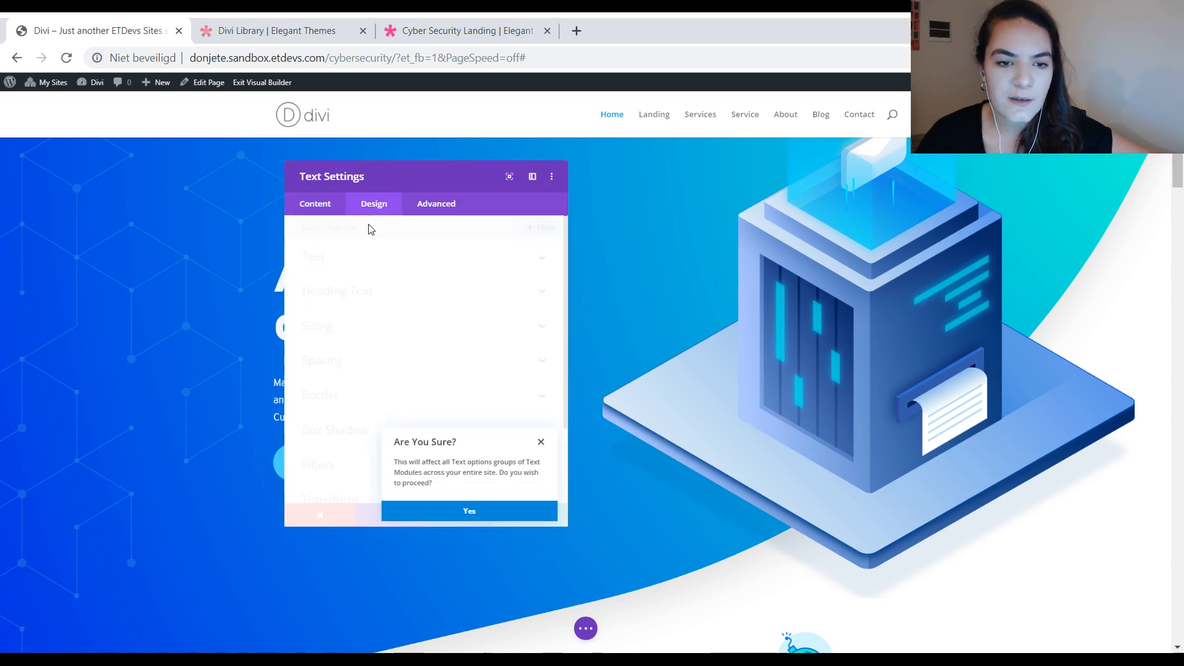
click(486, 518)
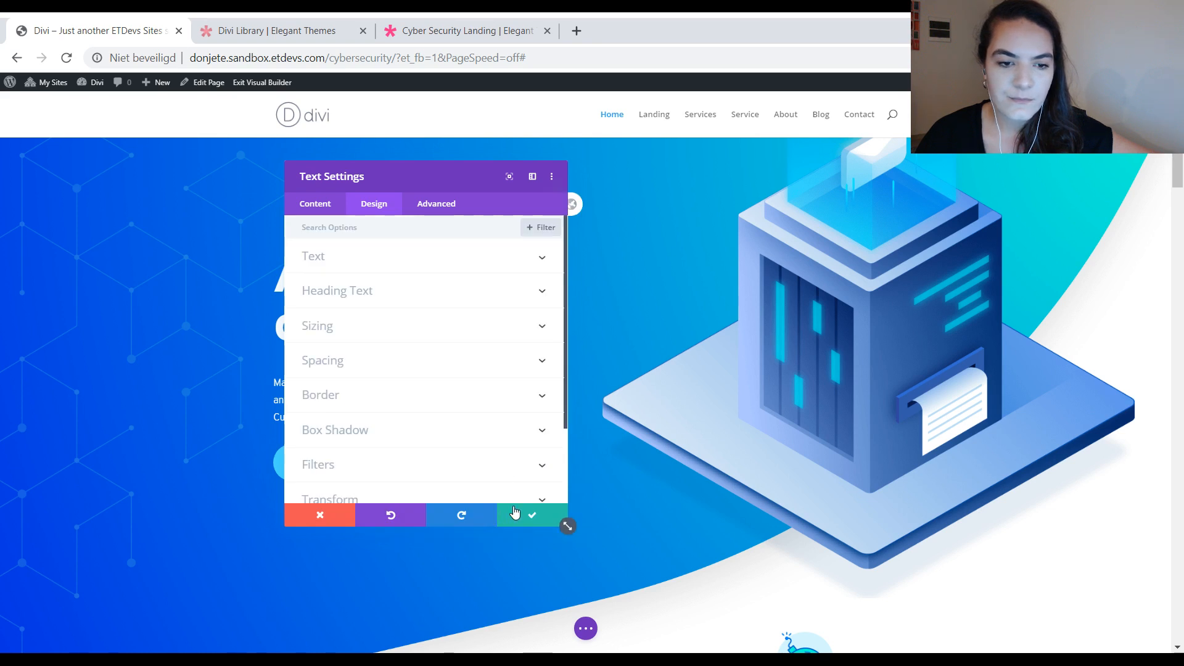
click(530, 516)
click(584, 628)
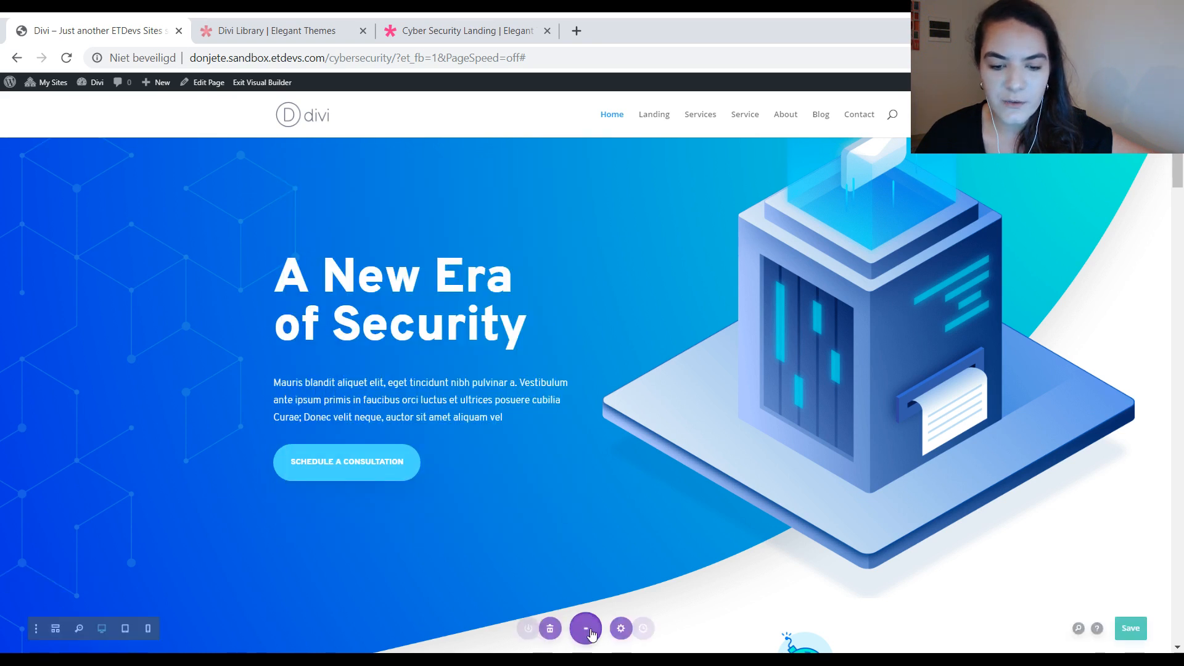
key(ctrl+s)
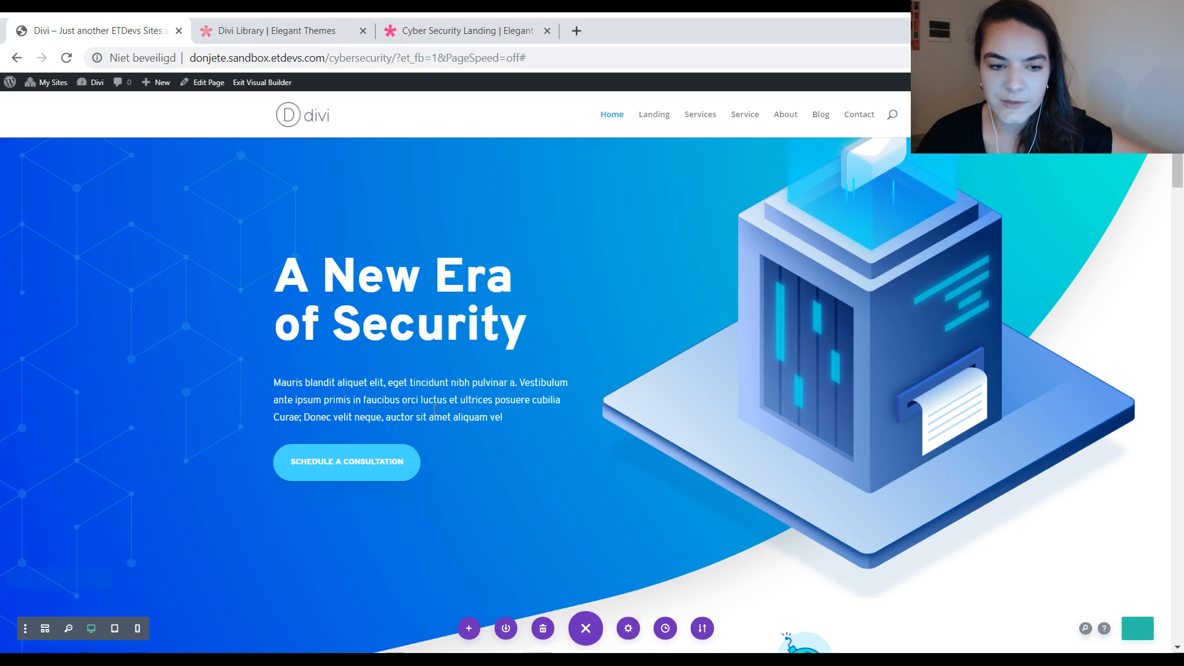
Step: Reopen the hero paragraph's settings to view its design options, and close them without changes
click(397, 378)
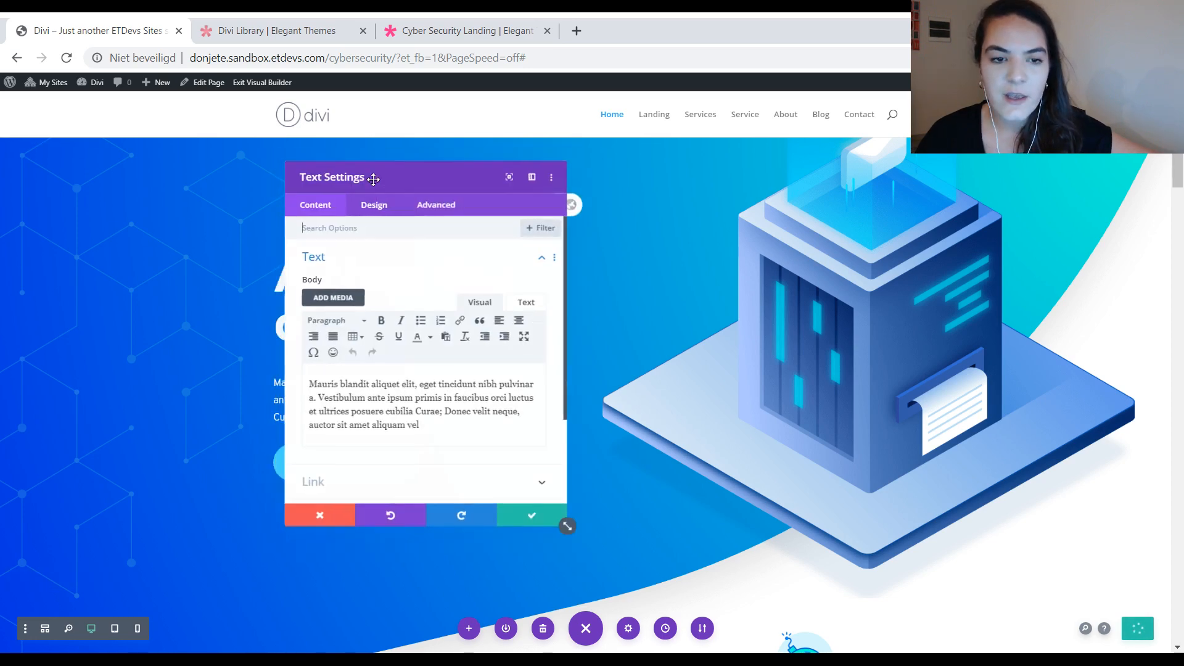
drag(386, 178, 517, 192)
click(512, 230)
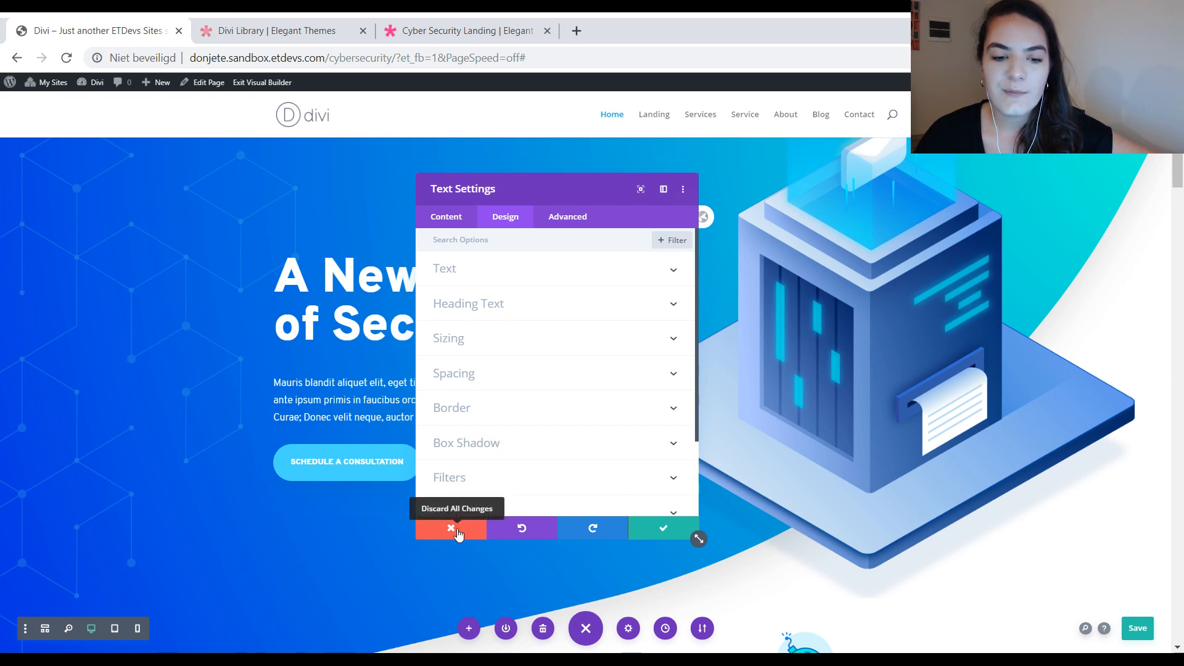
click(457, 532)
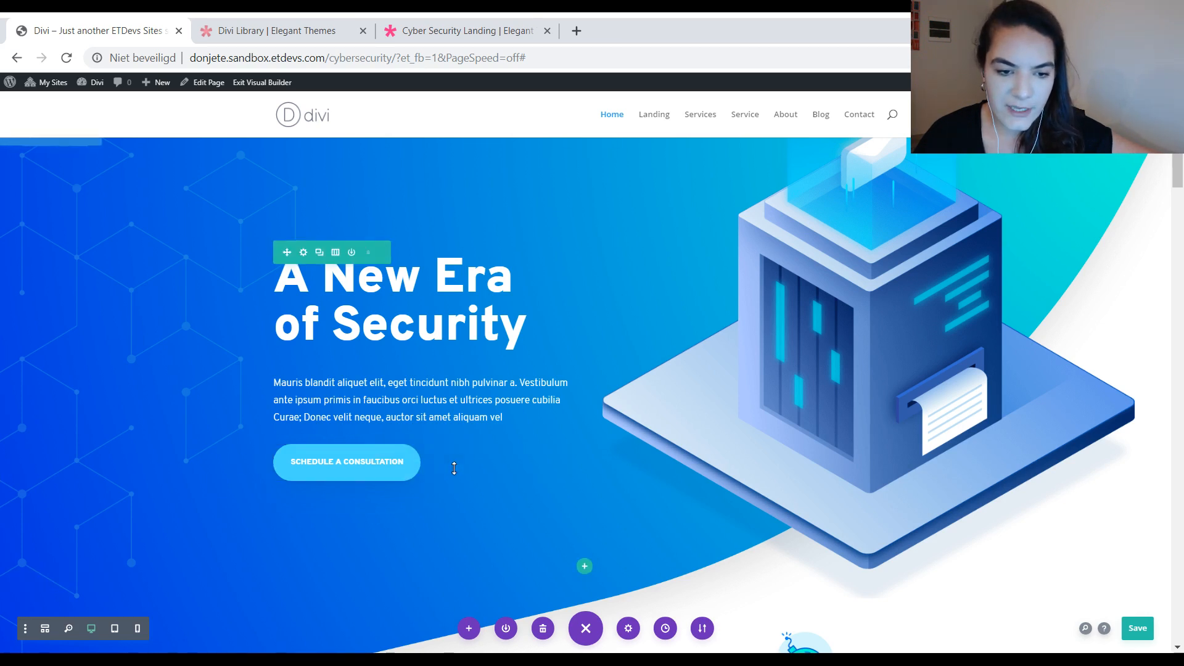
Step: Make the button styles of the hero's "Schedule a Consultation" button the site-wide default for Button modules
mouse_move(436, 468)
click(400, 450)
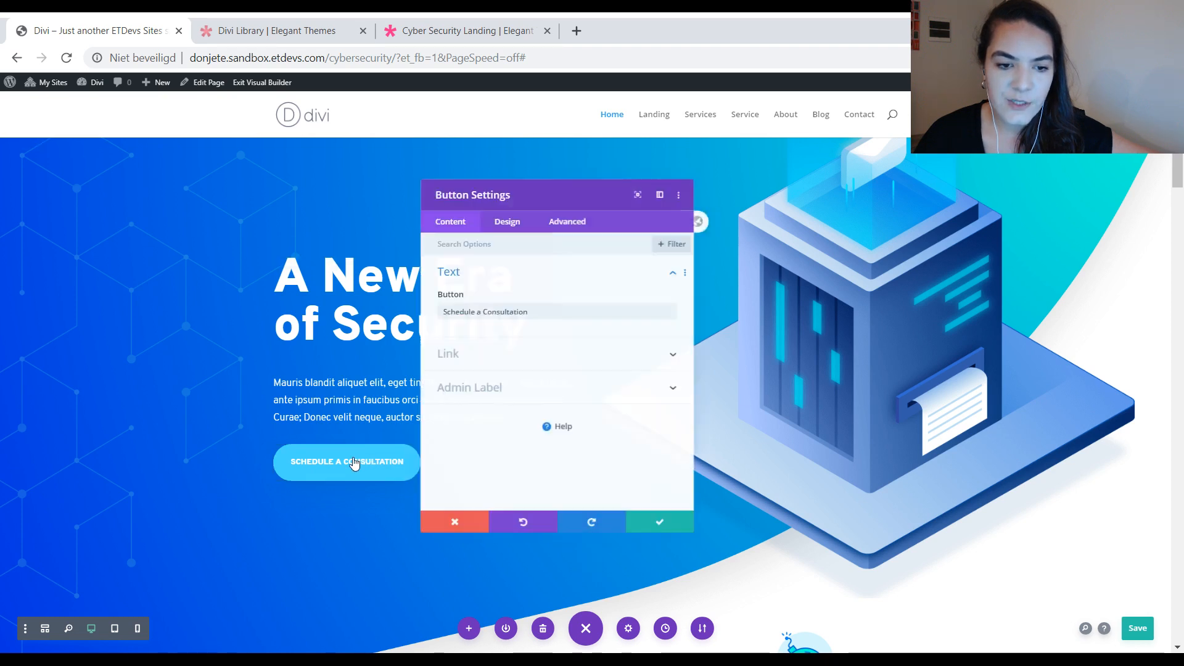
drag(524, 187, 613, 190)
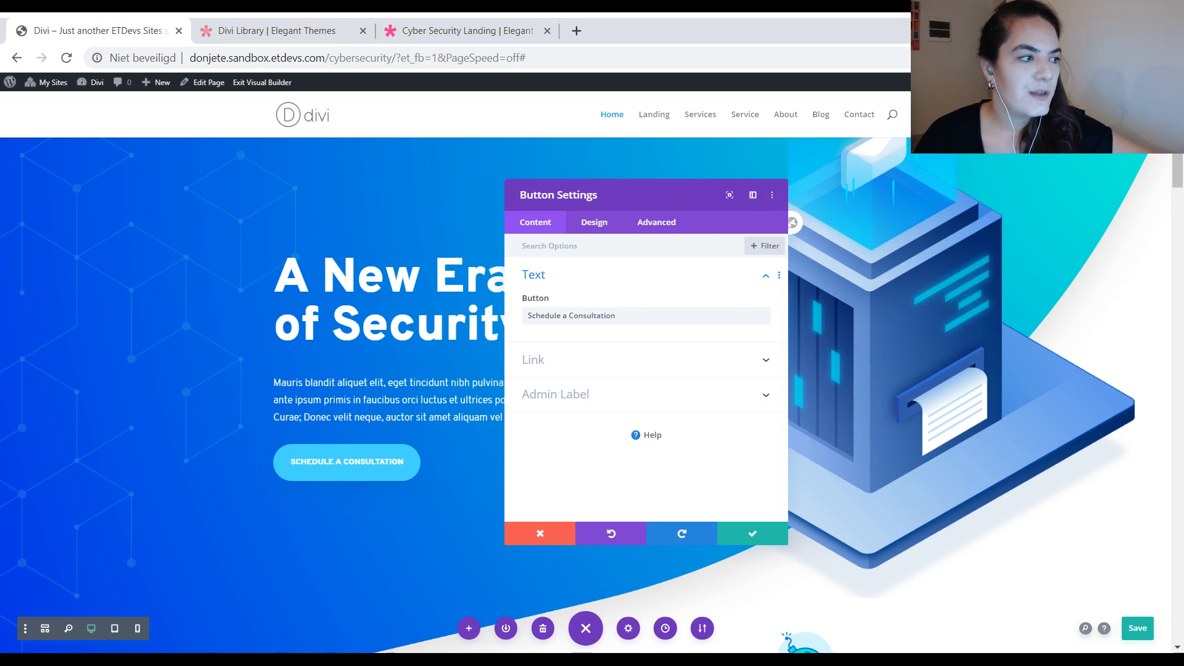
click(586, 233)
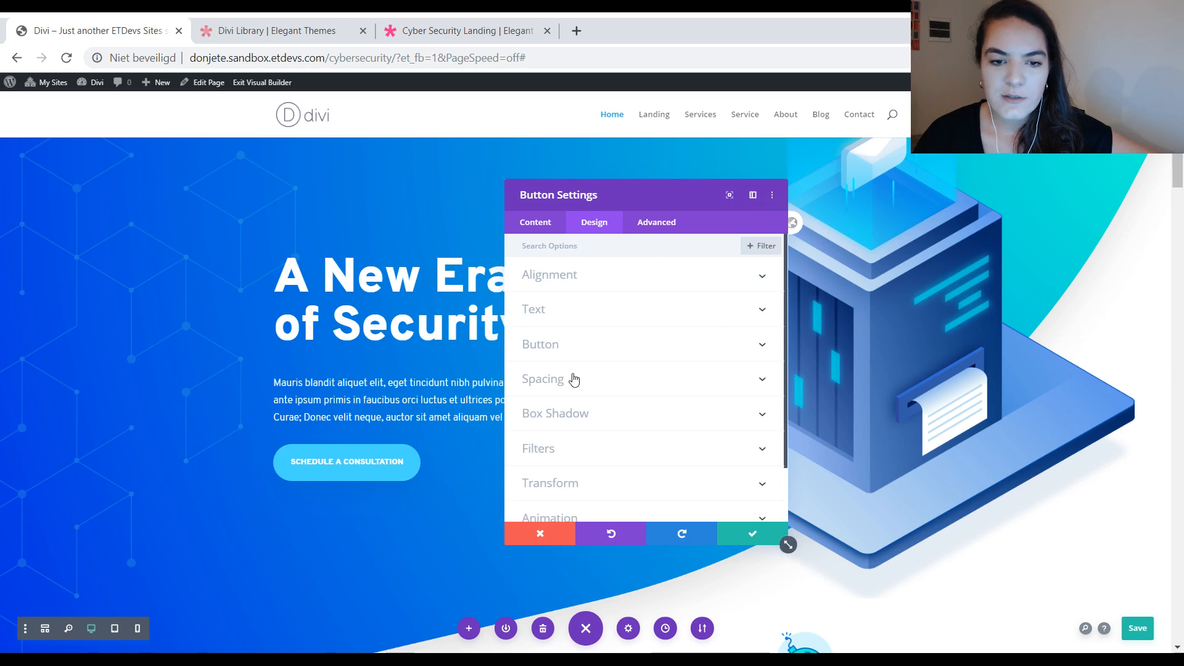
right_click(573, 351)
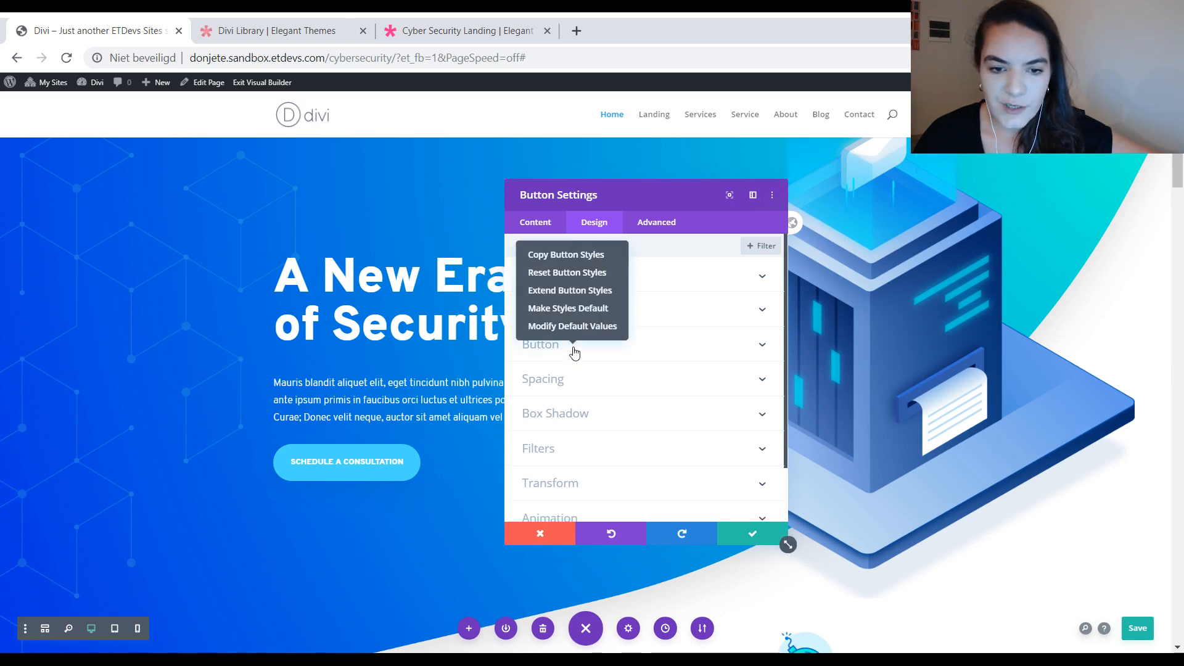
click(573, 308)
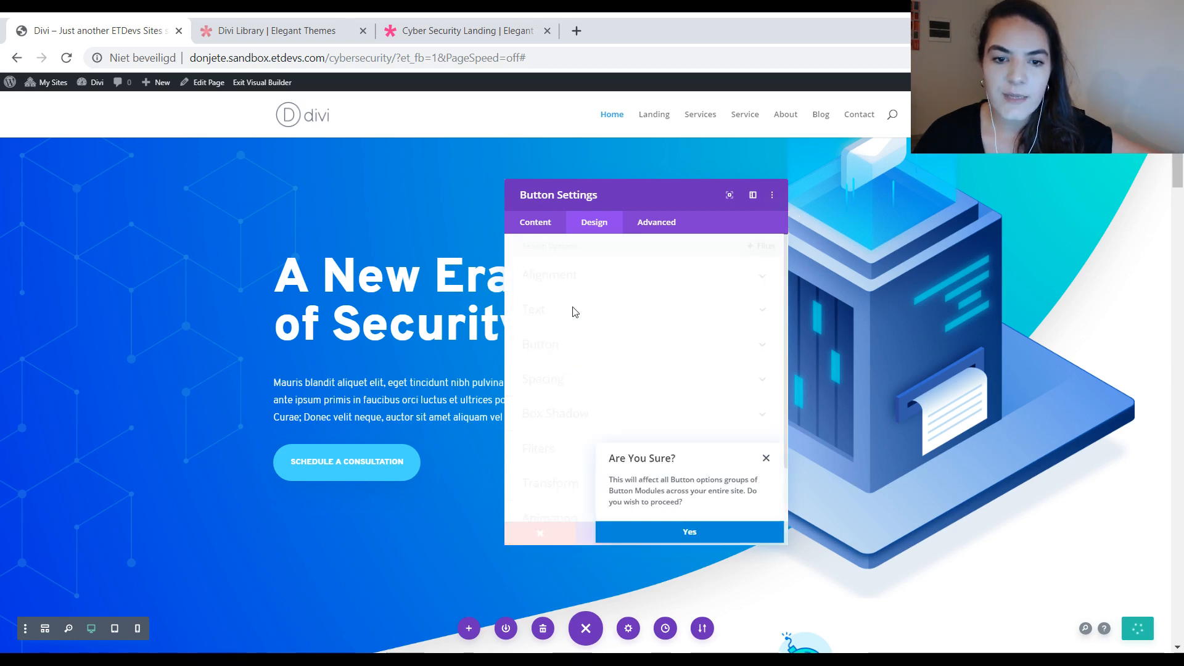
click(662, 535)
Step: Make the "Schedule a Consultation" button's padding the site-wide default for Button modules
click(603, 380)
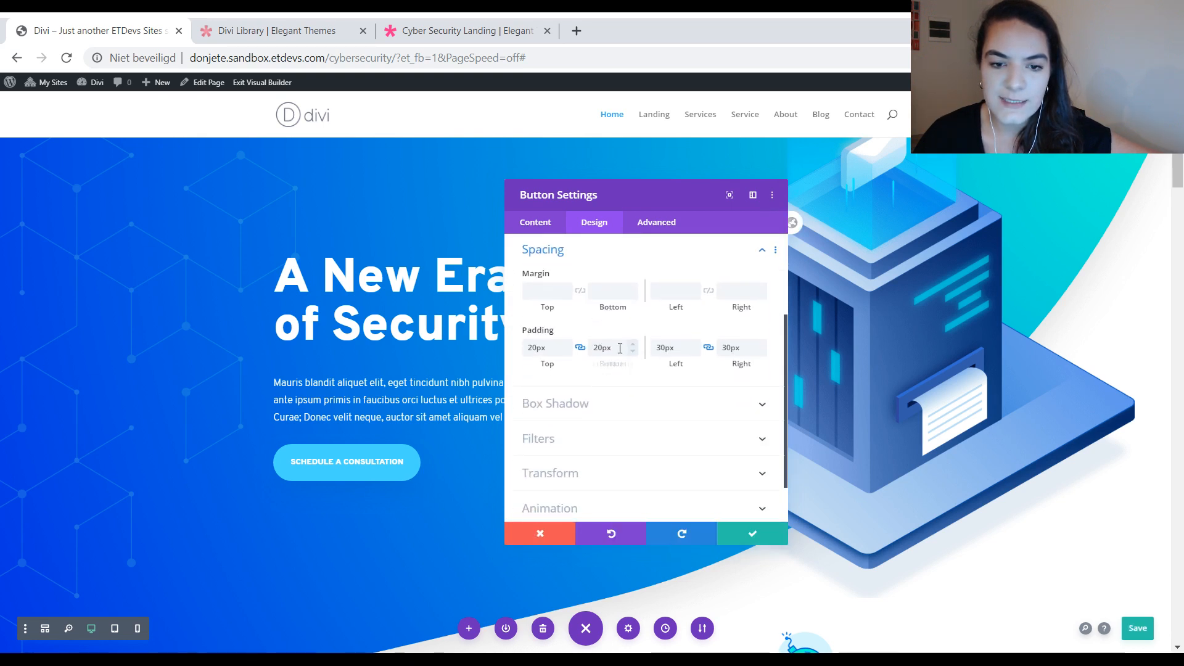
right_click(648, 334)
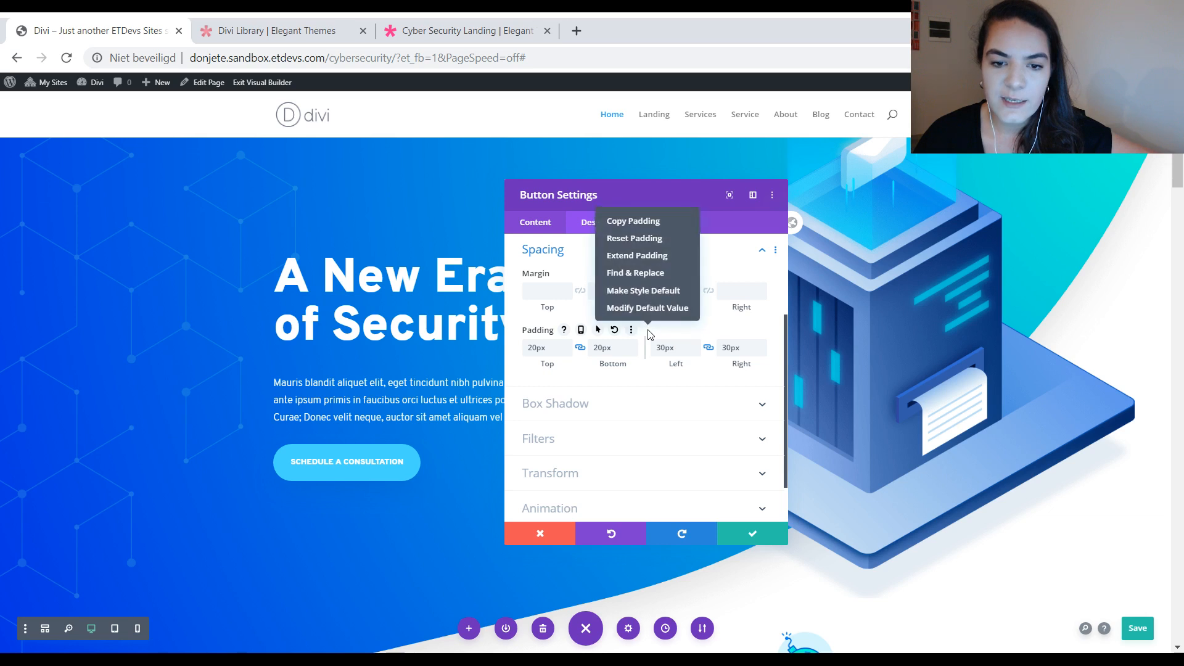
click(641, 291)
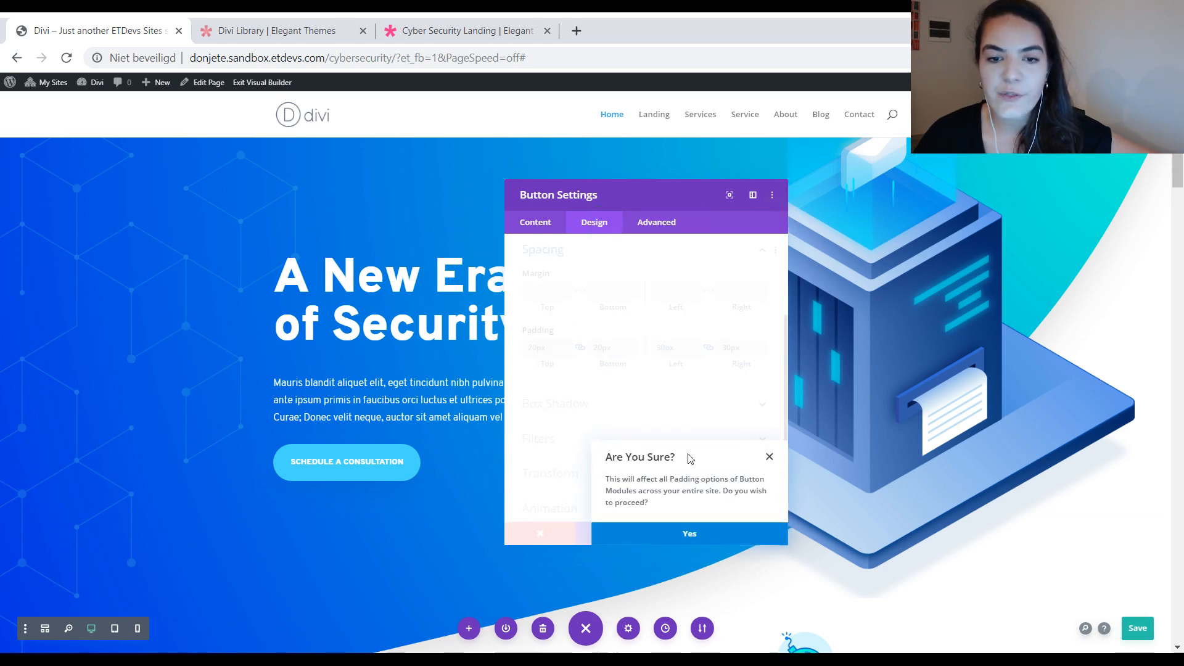
click(668, 532)
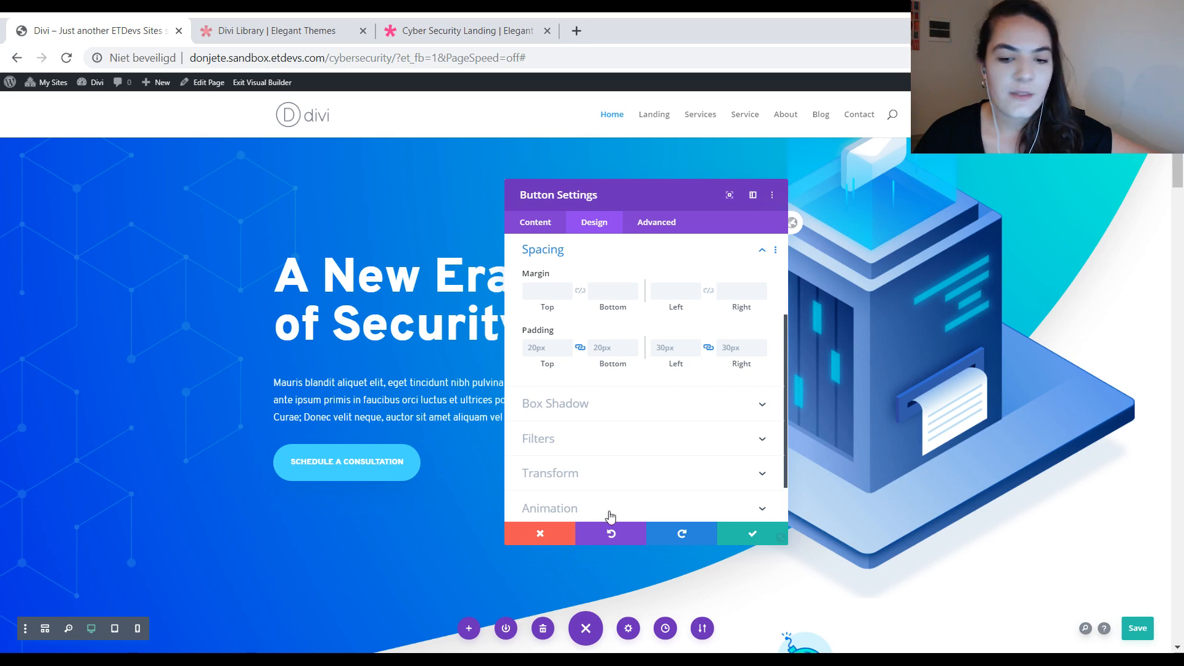
Step: Save the "Schedule a Consultation" button's module settings and the page
click(756, 534)
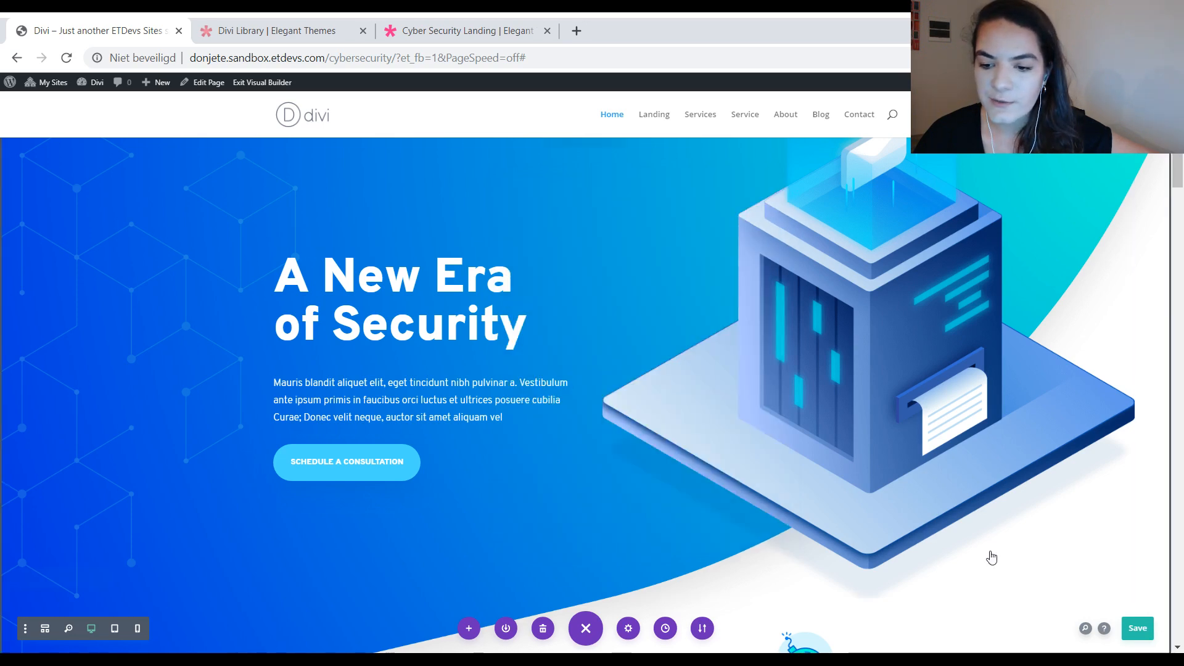
Step: Make the Text styles of the "Lorem Ipsum" blurb the site-wide default for Blurb modules
scroll(682, 315, down, 5)
scroll(391, 306, down, 4)
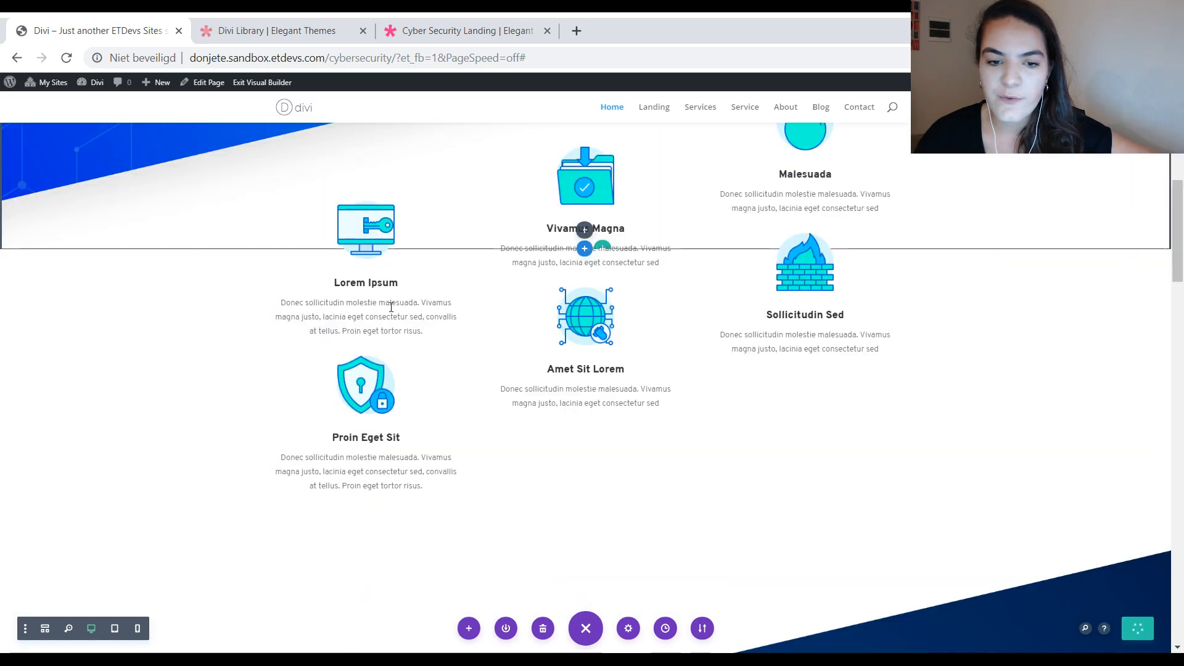
mouse_move(349, 240)
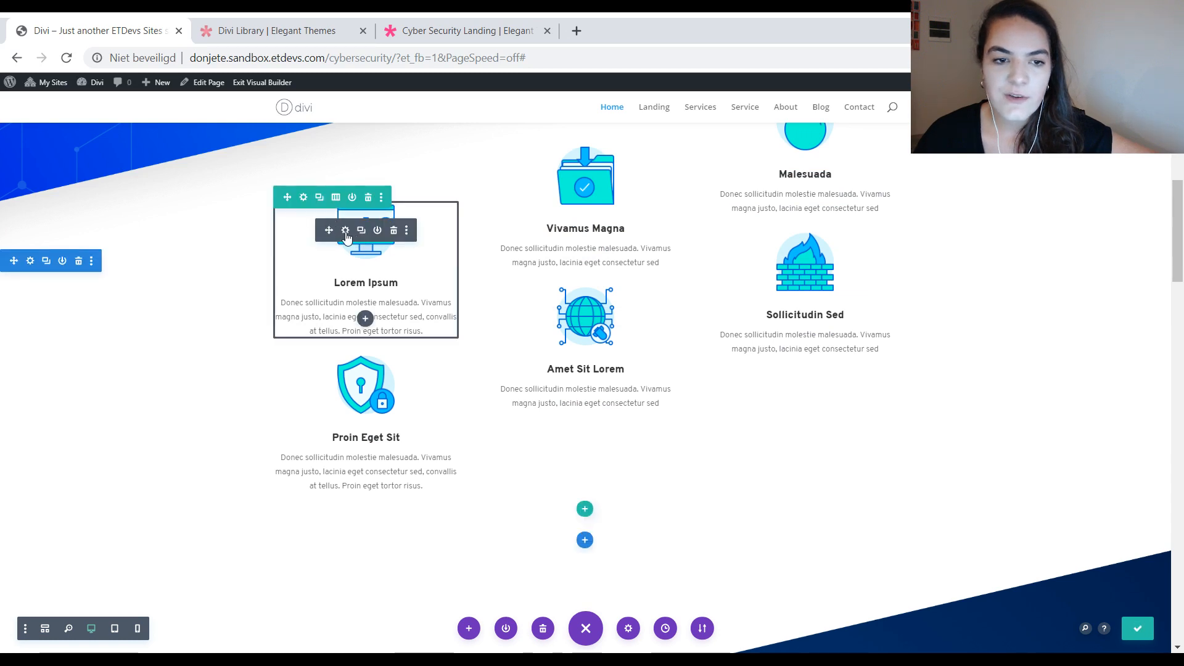
click(346, 231)
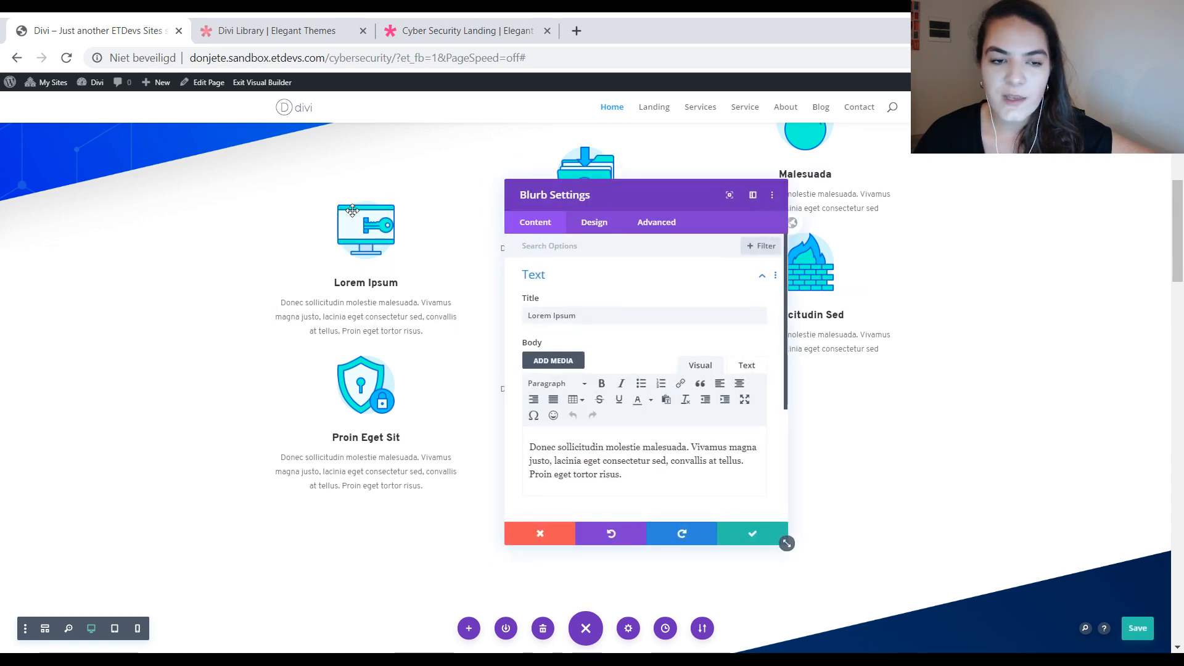
click(586, 225)
click(597, 278)
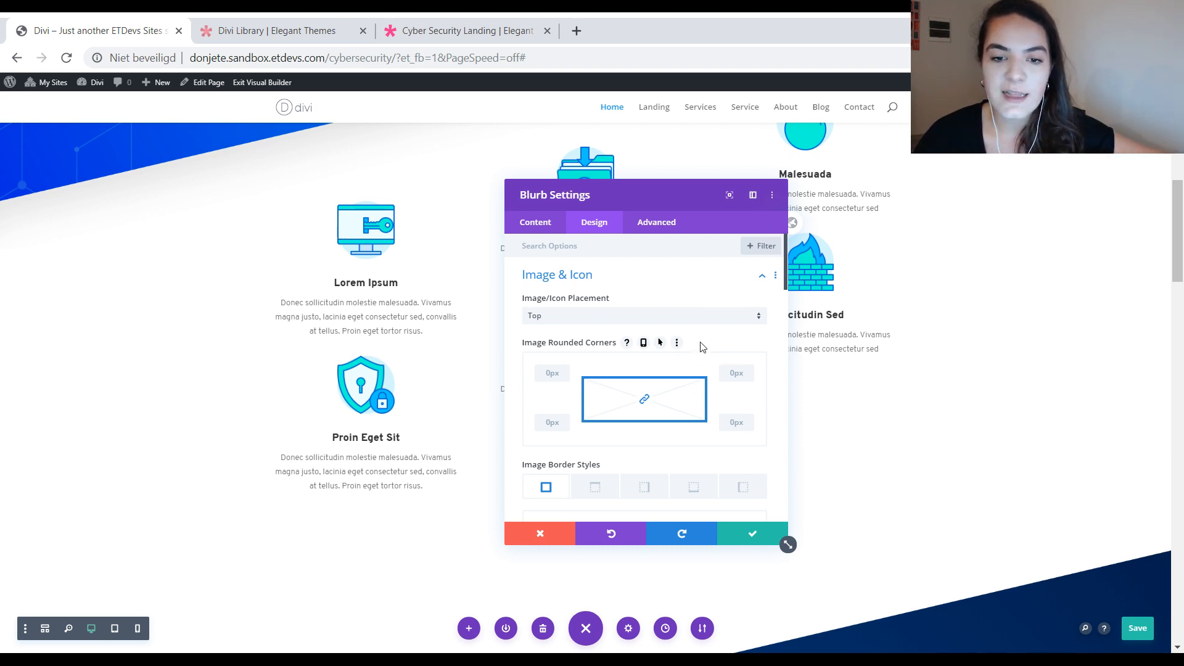
scroll(690, 346, down, 4)
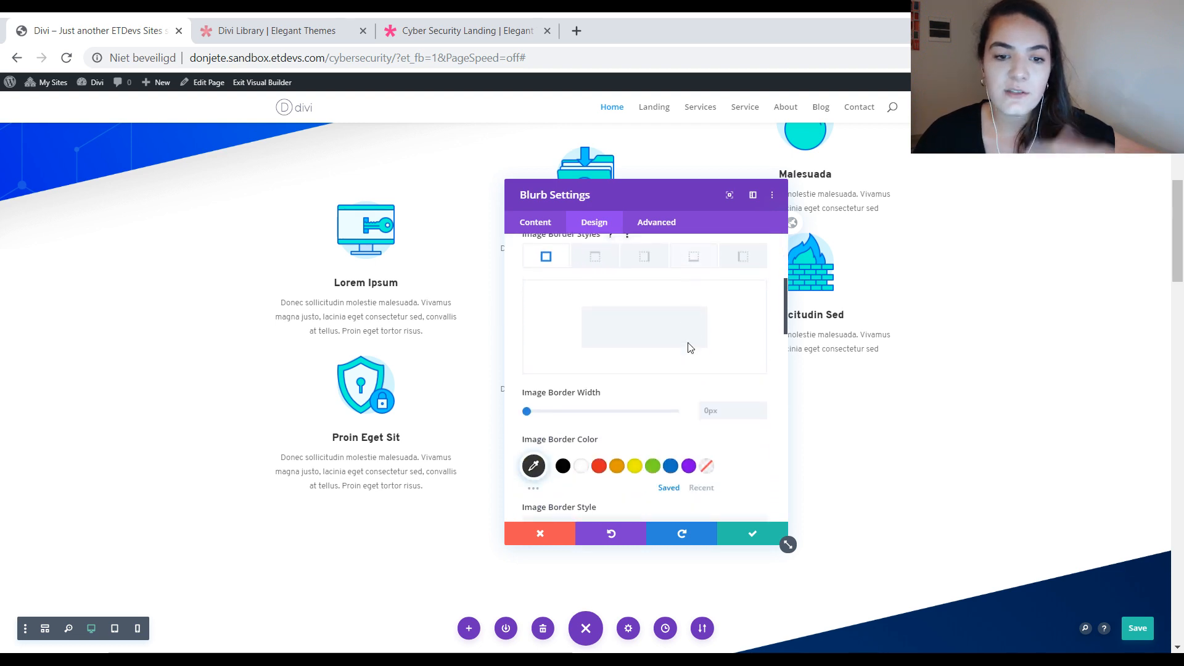
scroll(690, 347, down, 8)
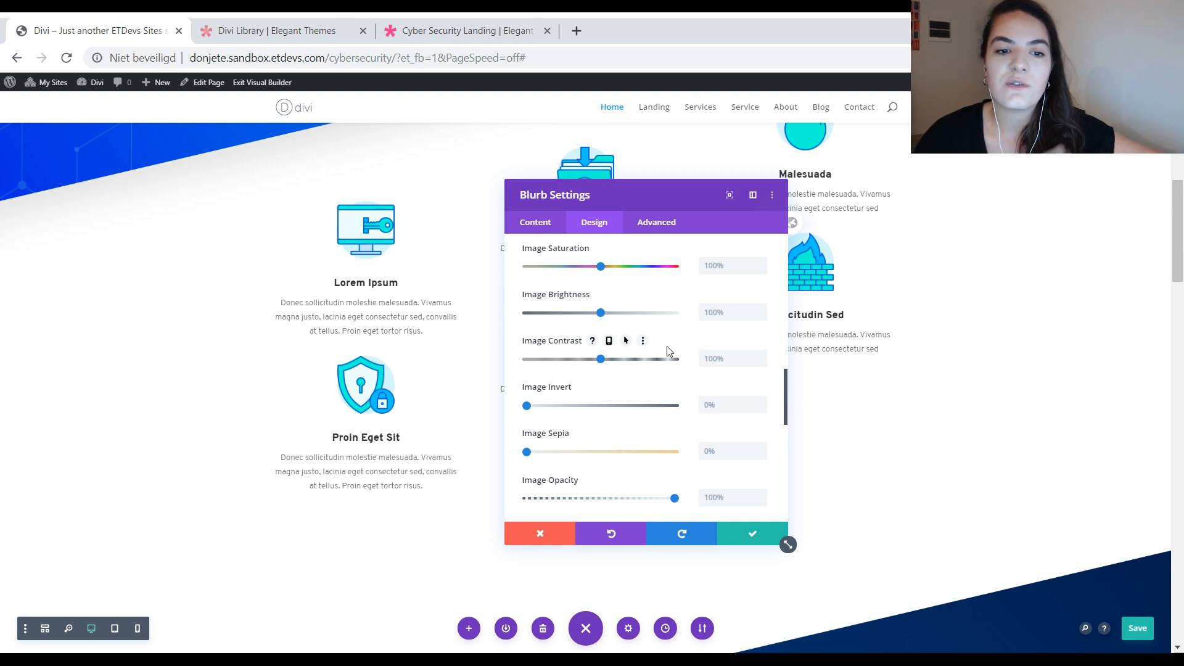
scroll(674, 351, down, 5)
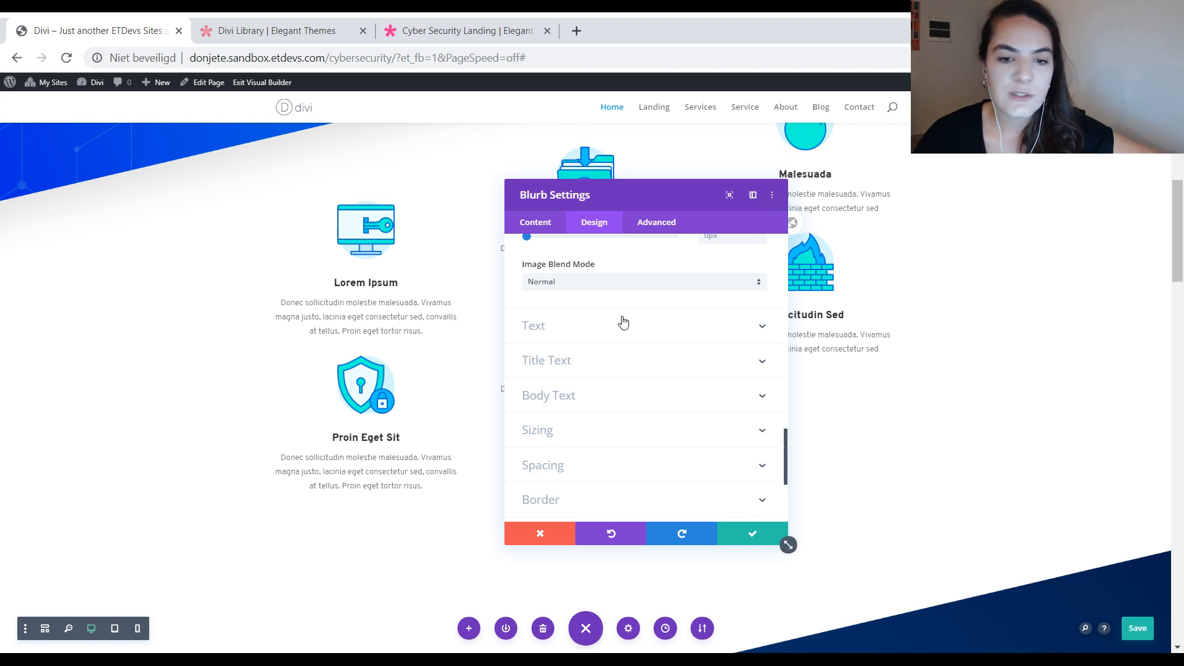
click(600, 330)
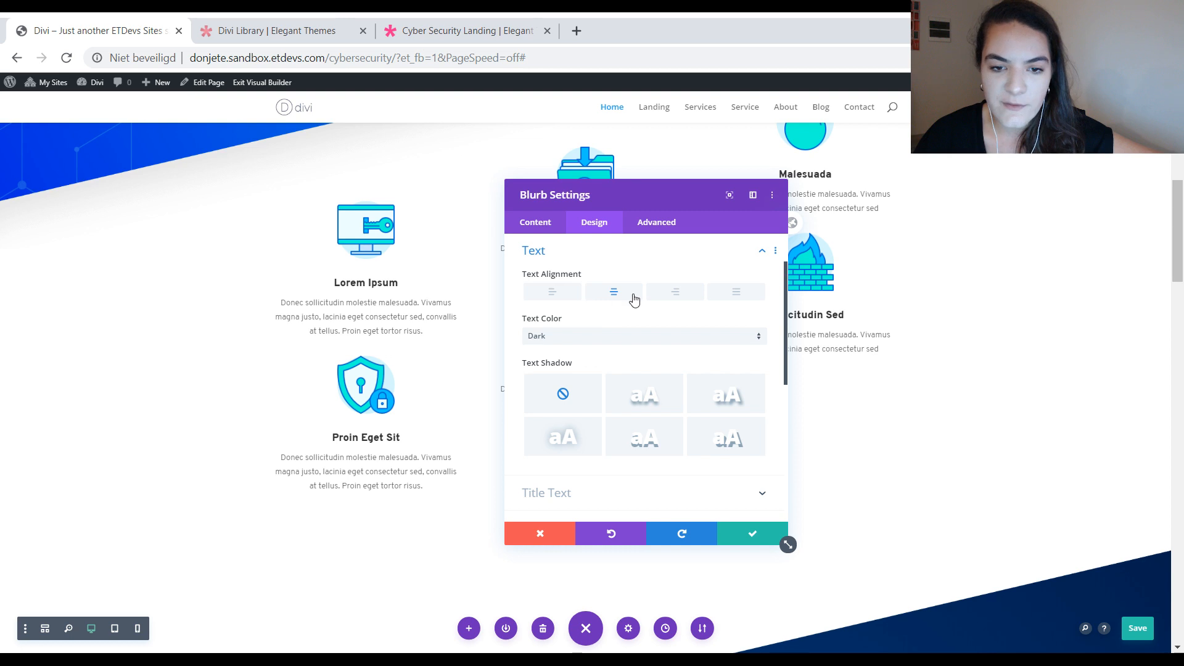
right_click(609, 257)
click(620, 319)
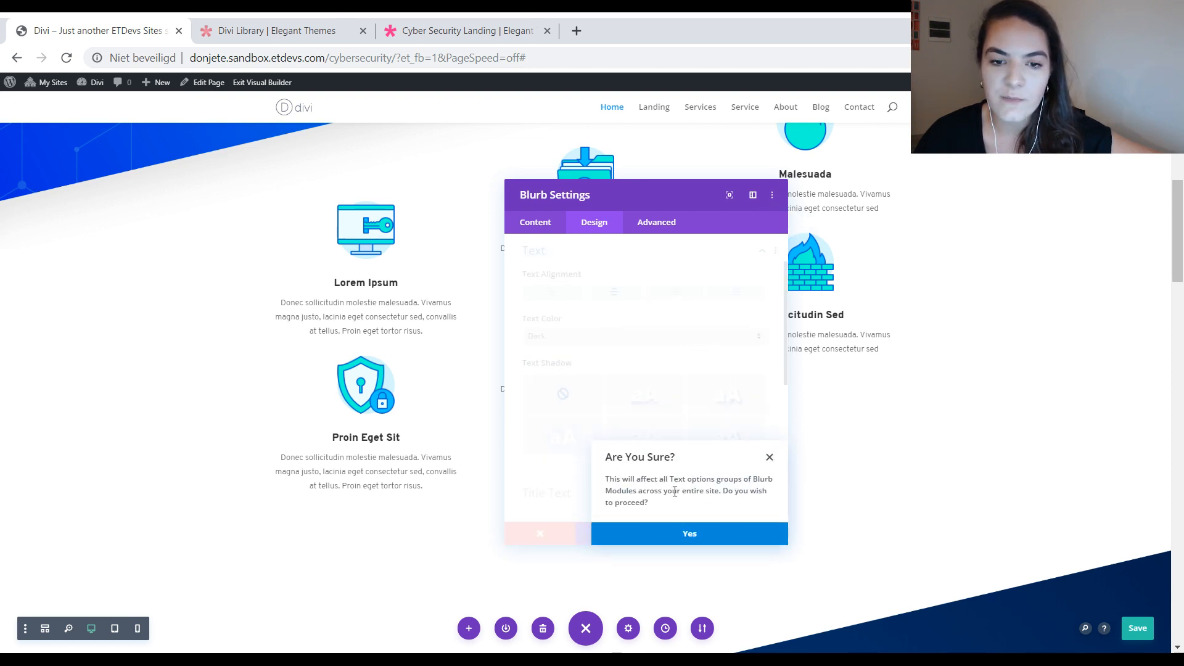
click(657, 534)
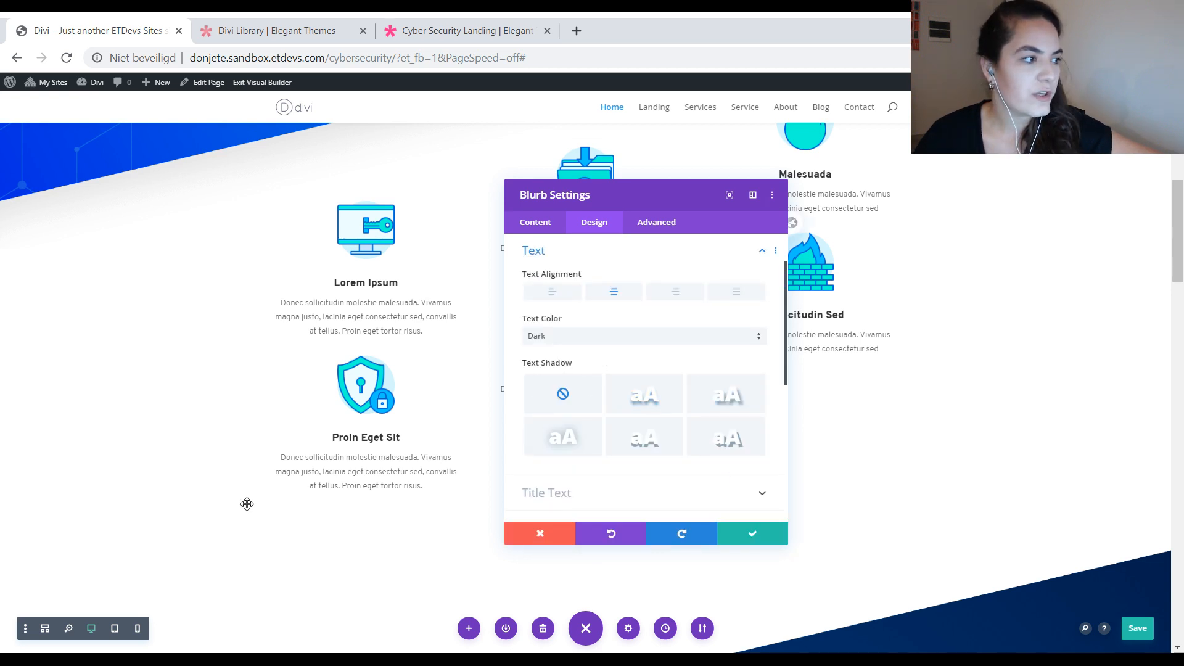
Step: Make the "Lorem Ipsum" blurb's Title Text styles the site-wide default for Blurb modules
click(658, 488)
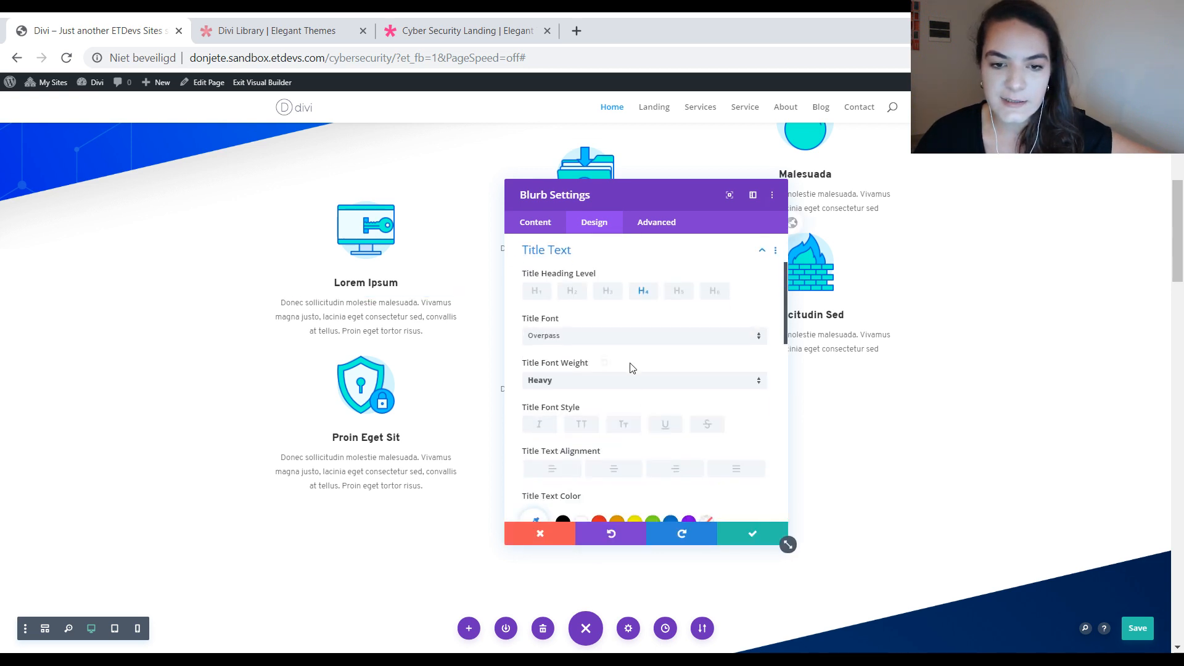
right_click(646, 297)
right_click(612, 253)
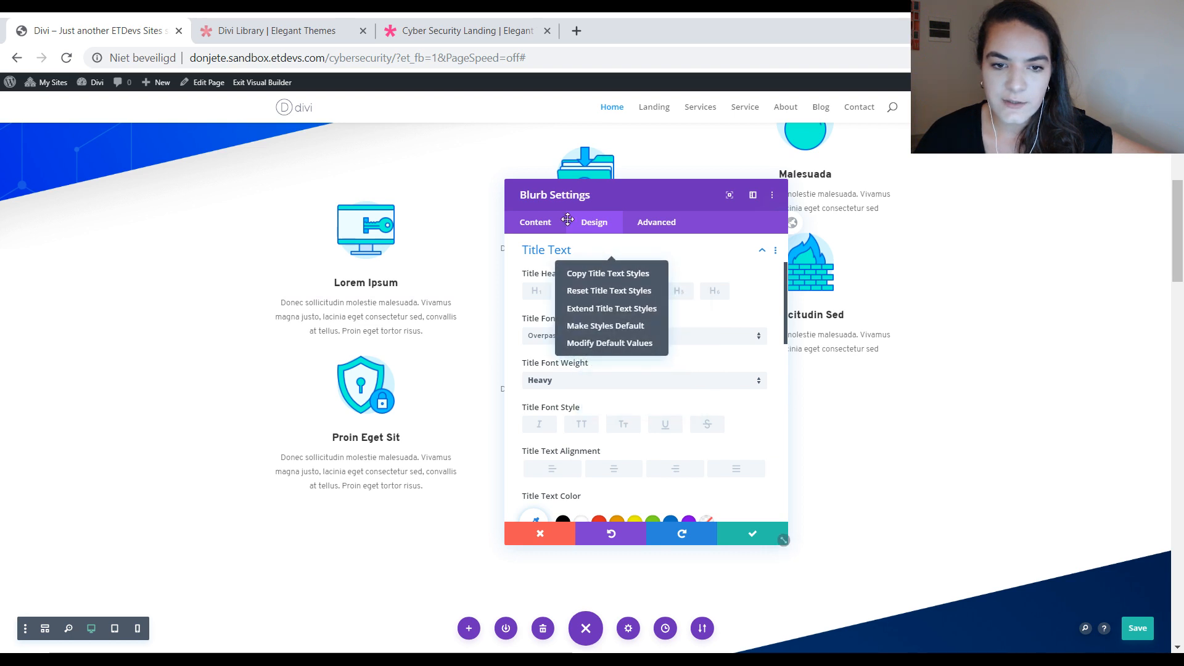
click(610, 326)
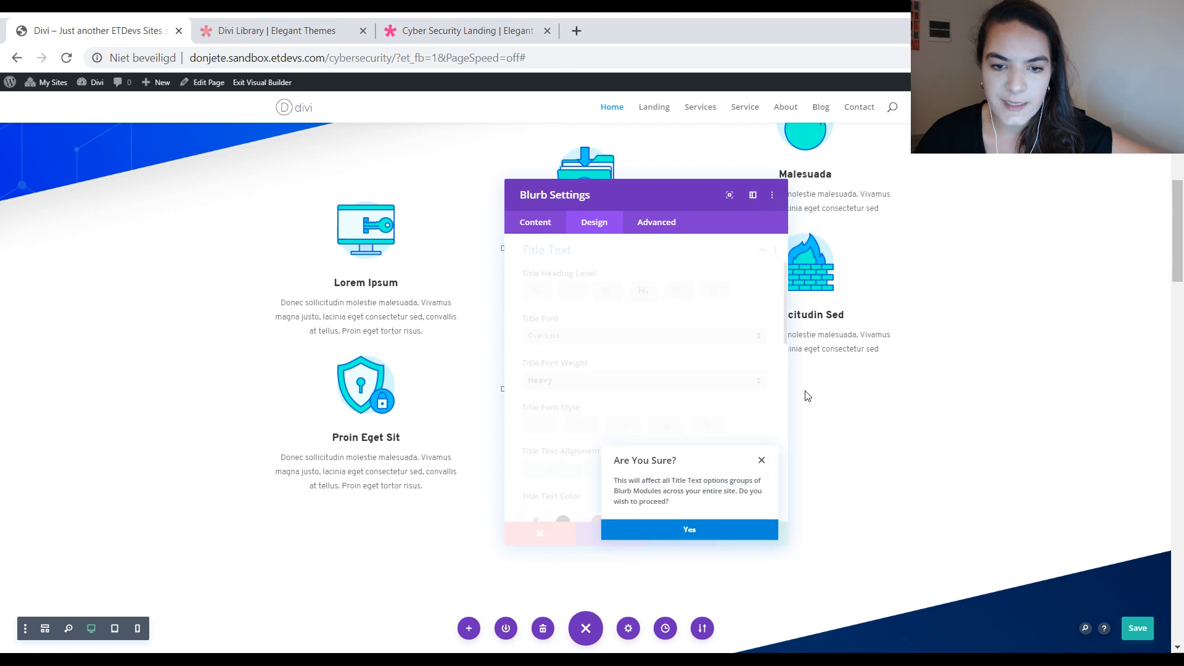
click(690, 534)
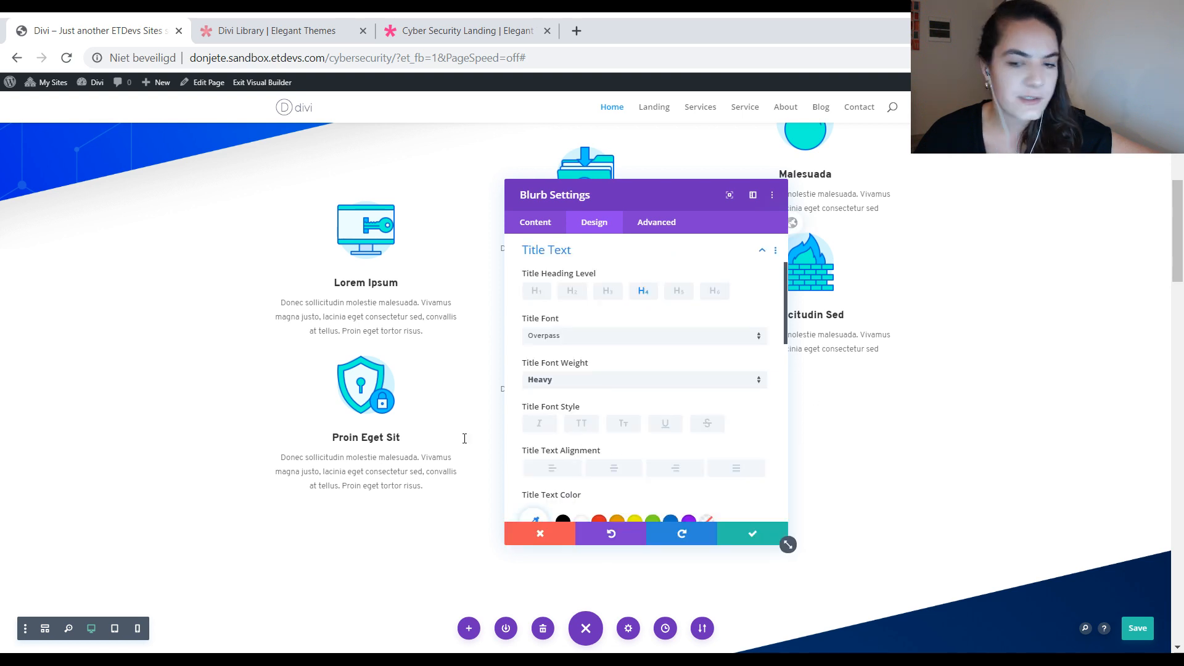
Step: Make the blurb's Body Text styles the site-wide default for Blurb modules, and save the module settings and the page
scroll(738, 404, down, 10)
scroll(590, 319, up, 2)
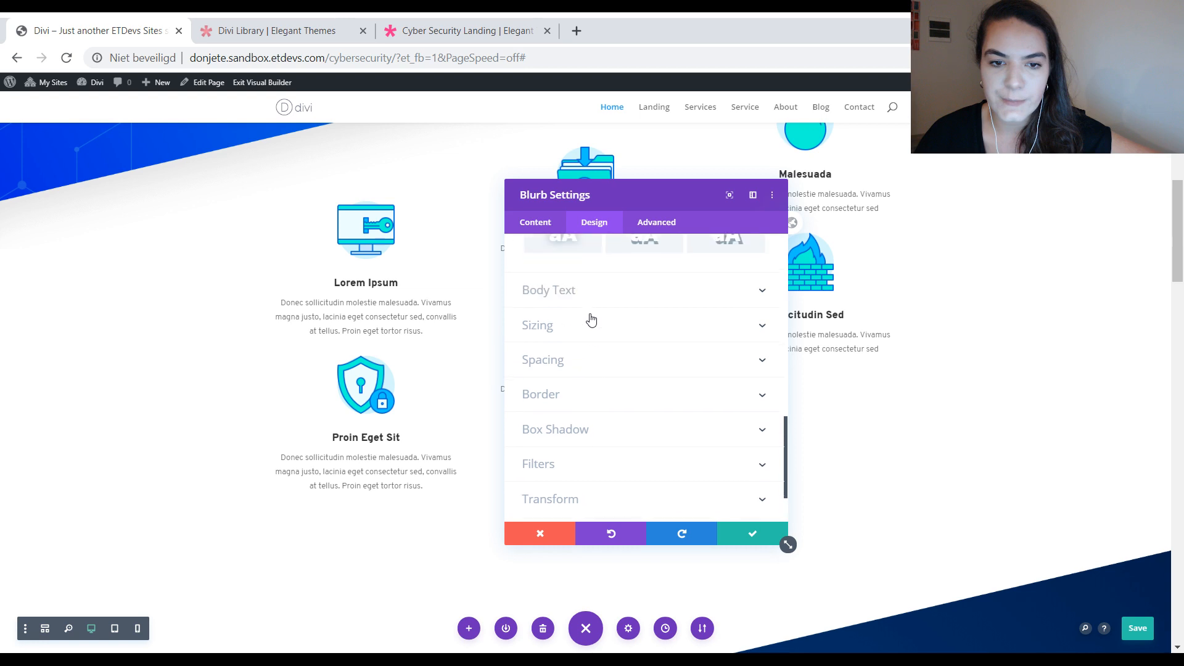
click(591, 293)
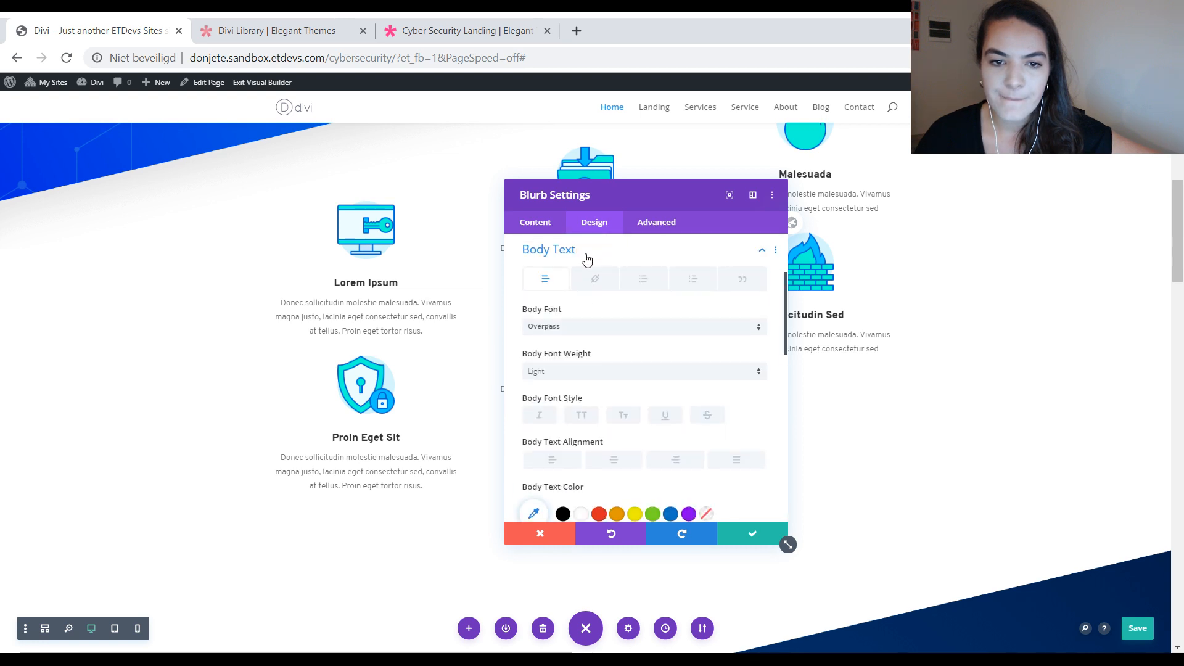
right_click(586, 260)
click(595, 318)
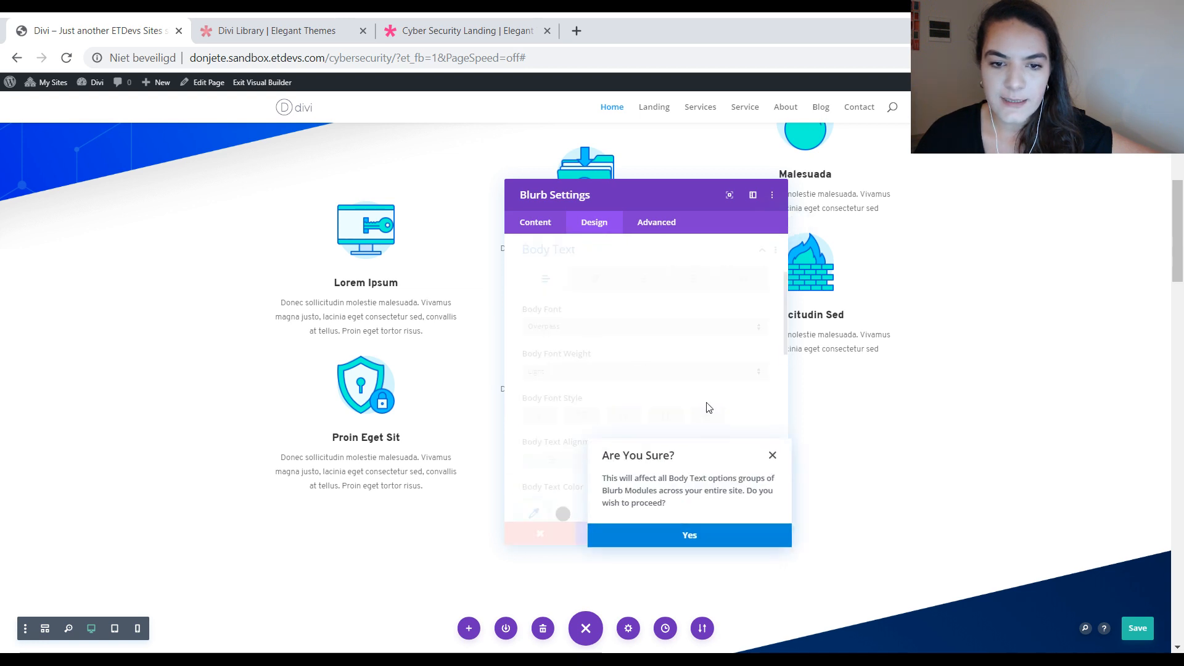
click(689, 534)
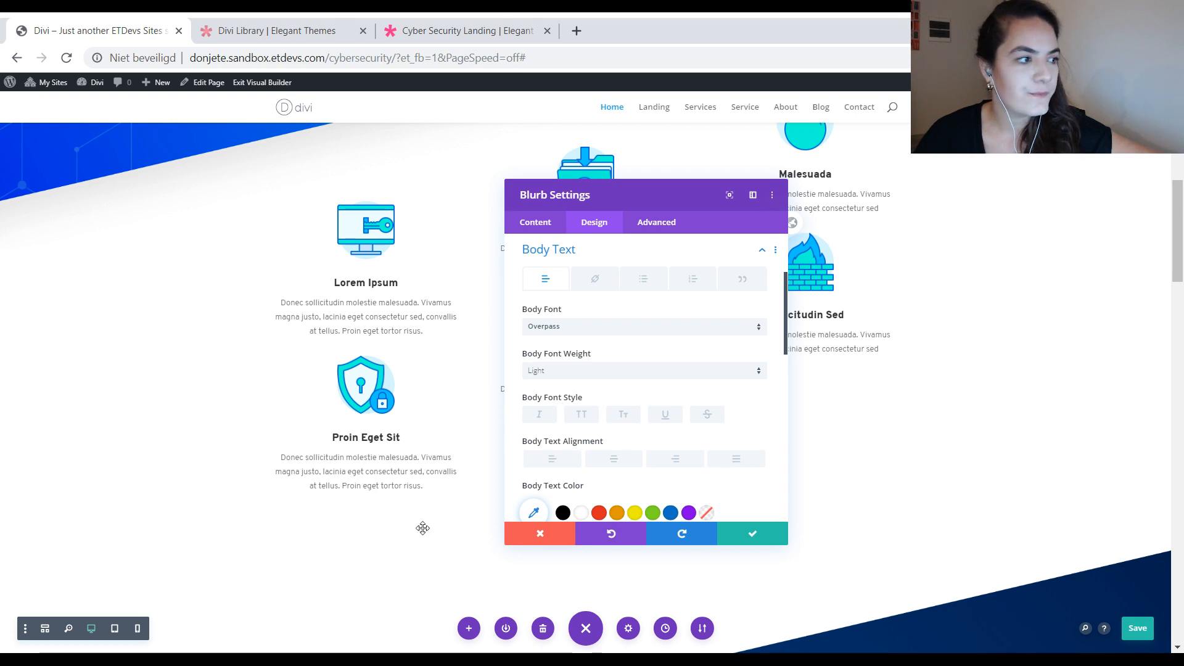
click(781, 540)
click(1142, 629)
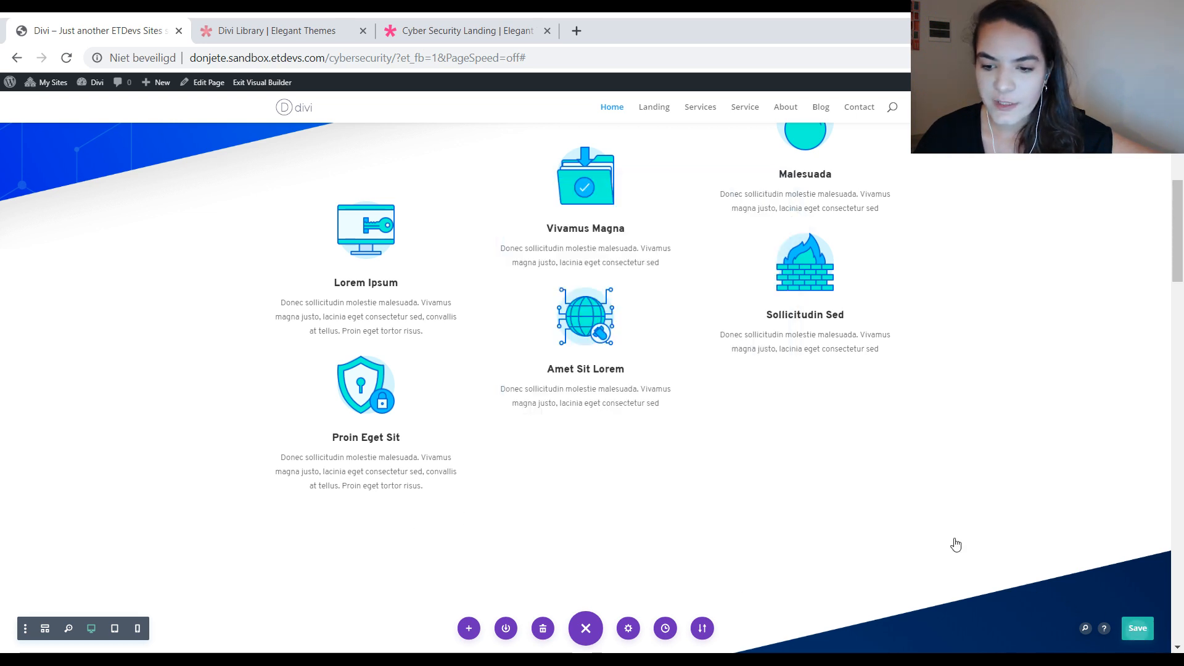
Step: Make the Line styles of the divider under "Security Services & Solutions" the site-wide default for Divider modules
scroll(913, 518, down, 6)
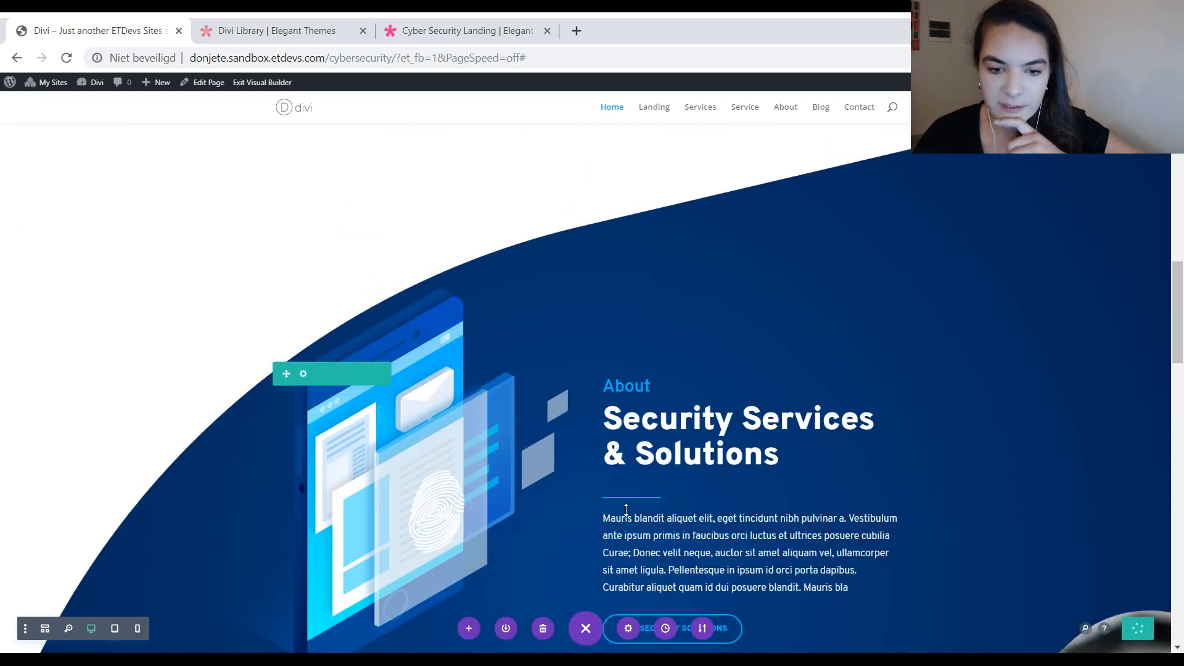
mouse_move(628, 501)
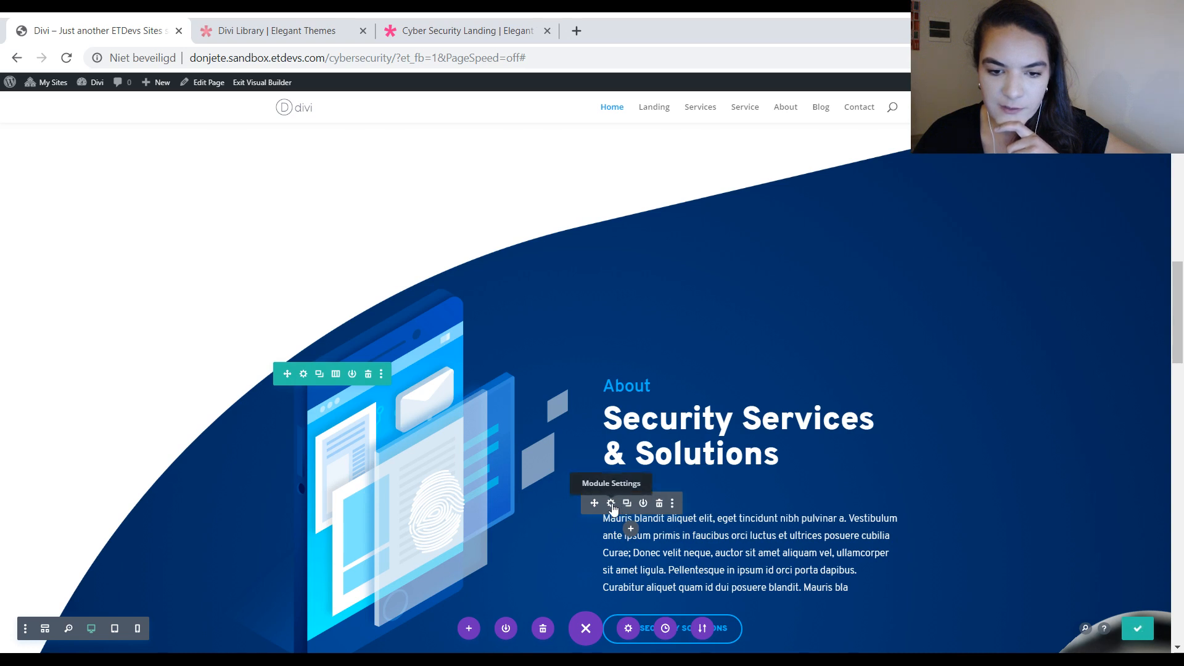
click(611, 504)
drag(653, 203, 852, 224)
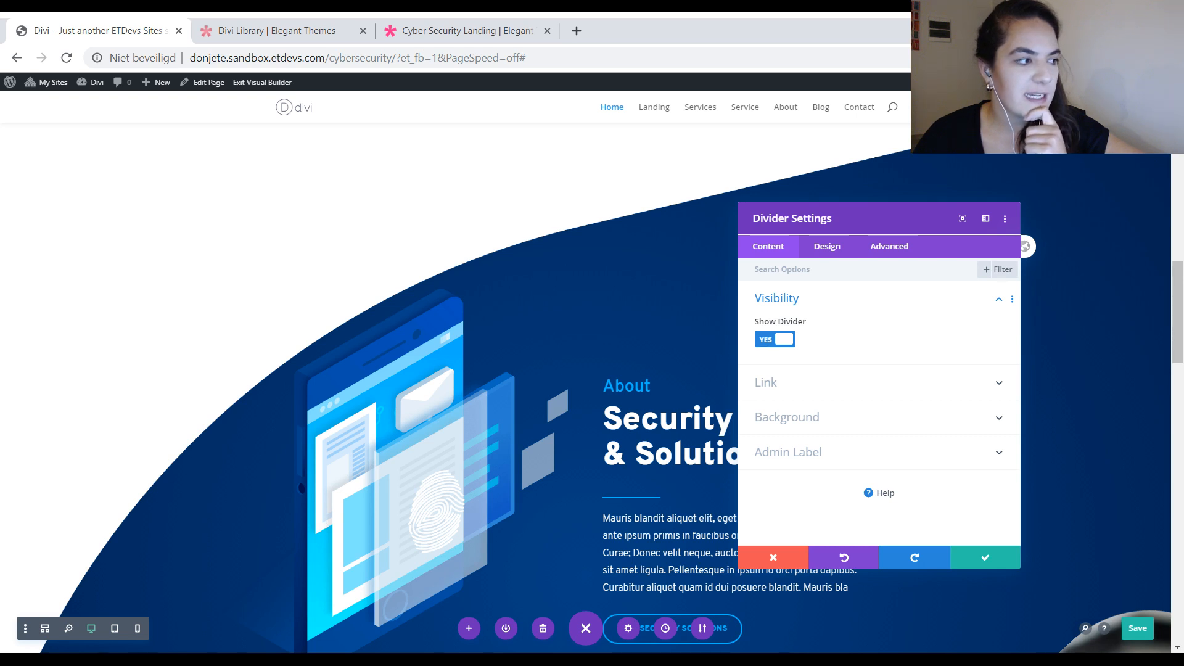
click(836, 246)
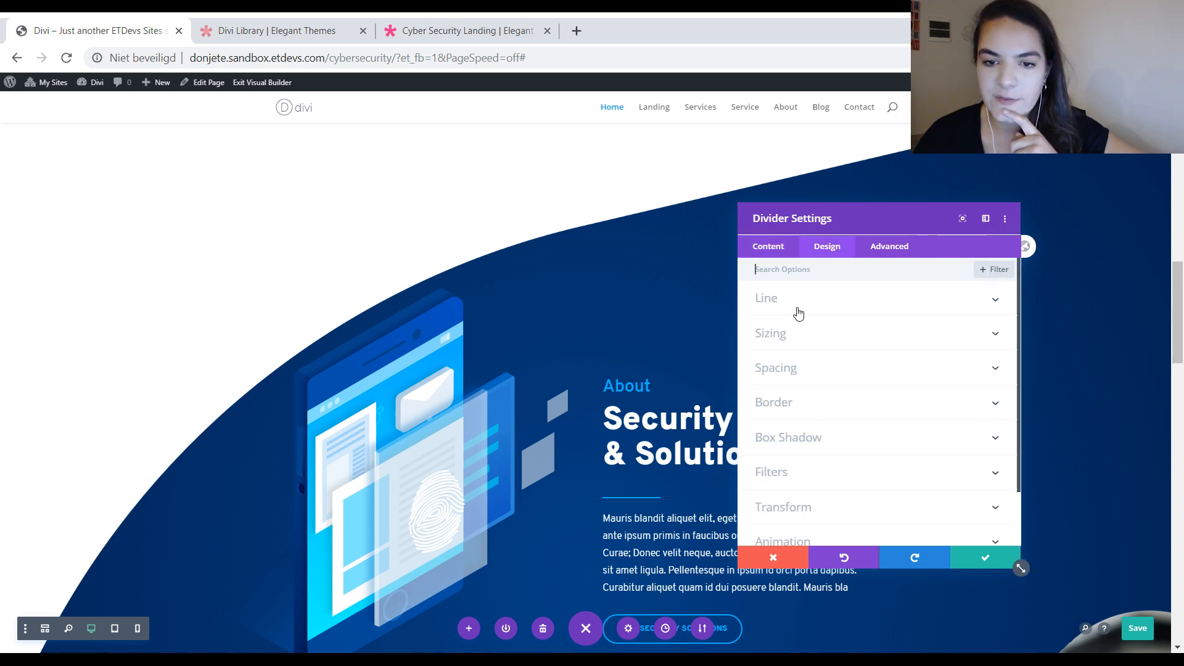
click(809, 366)
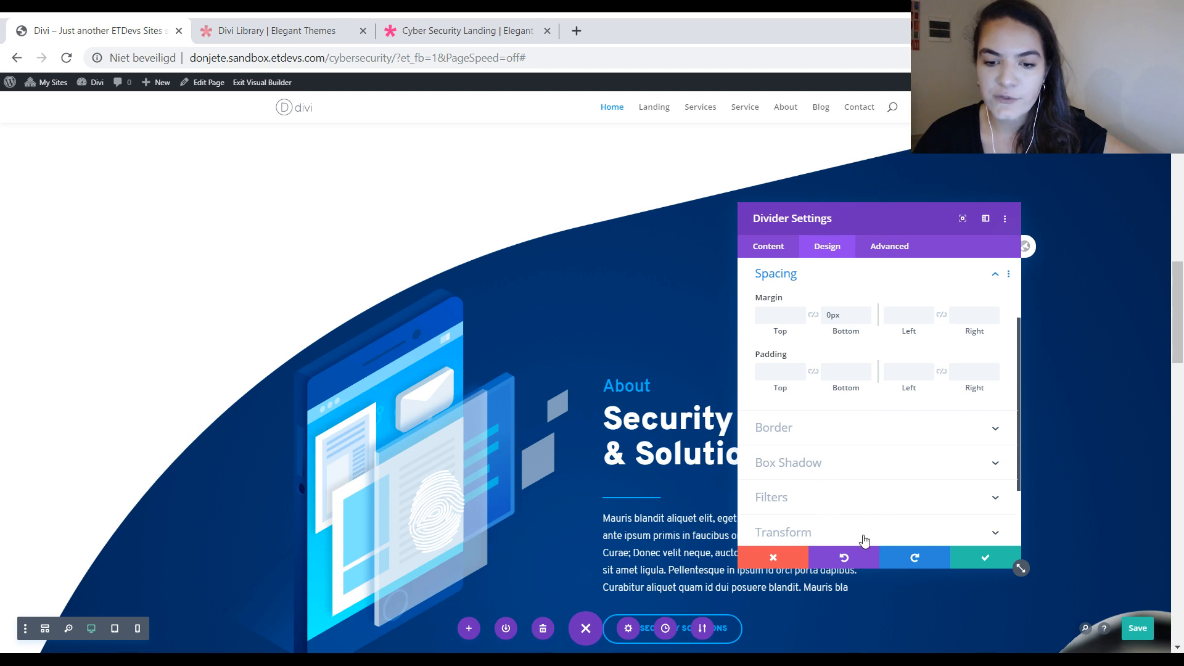
scroll(863, 407, up, 3)
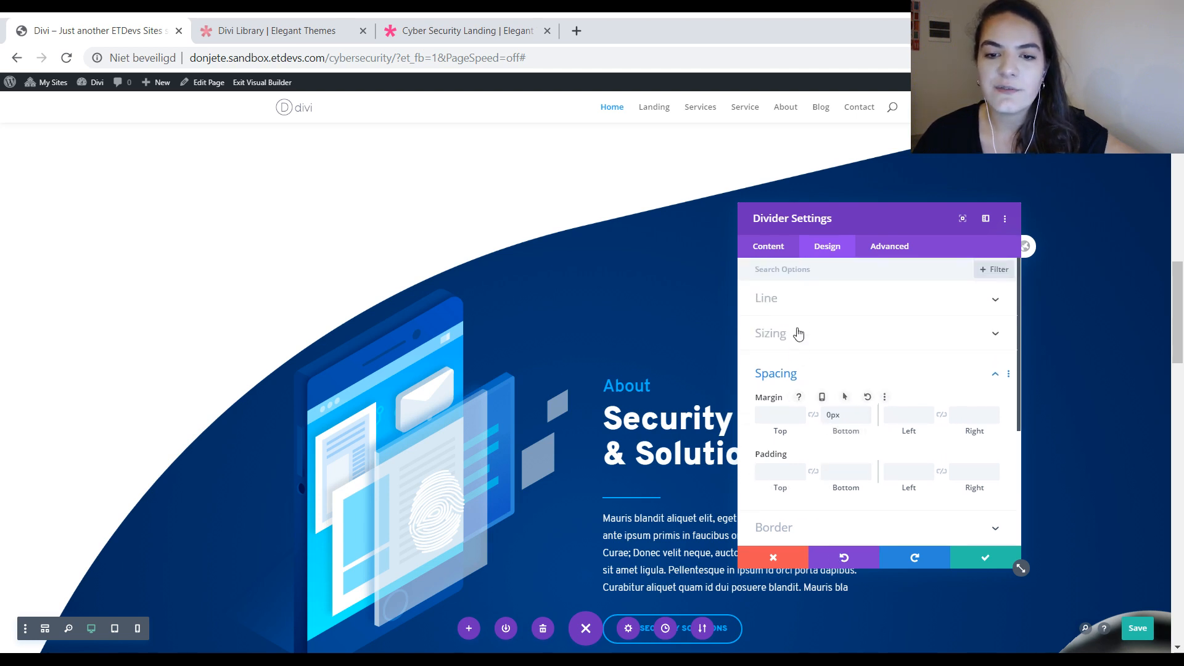
click(793, 300)
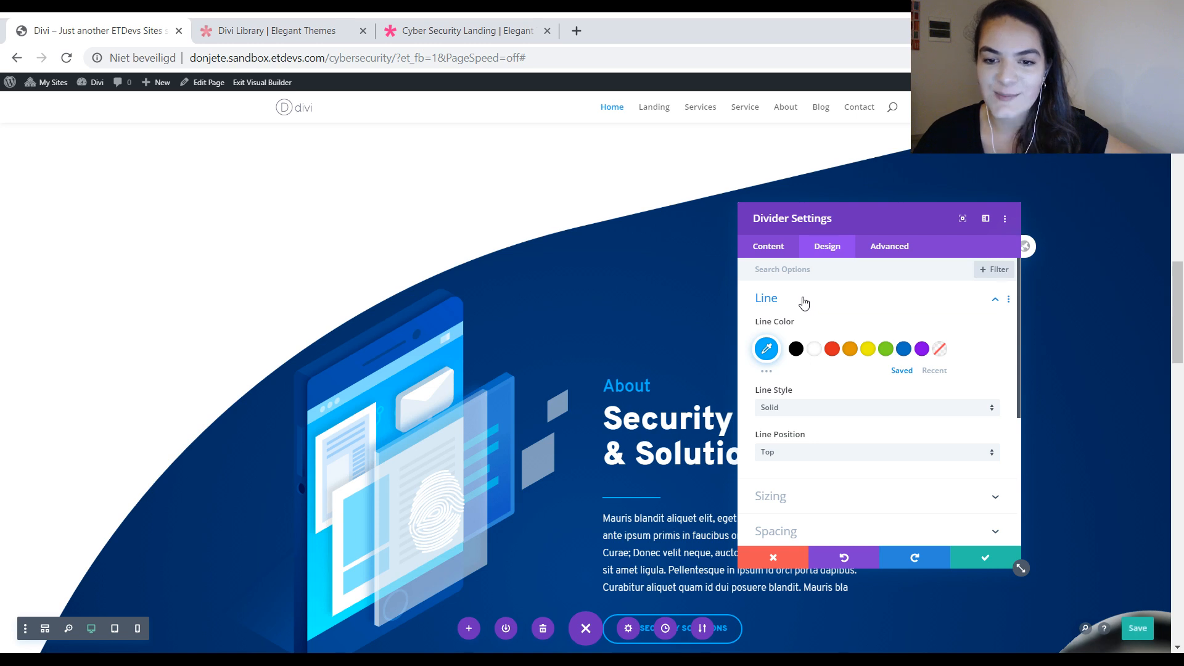
right_click(803, 300)
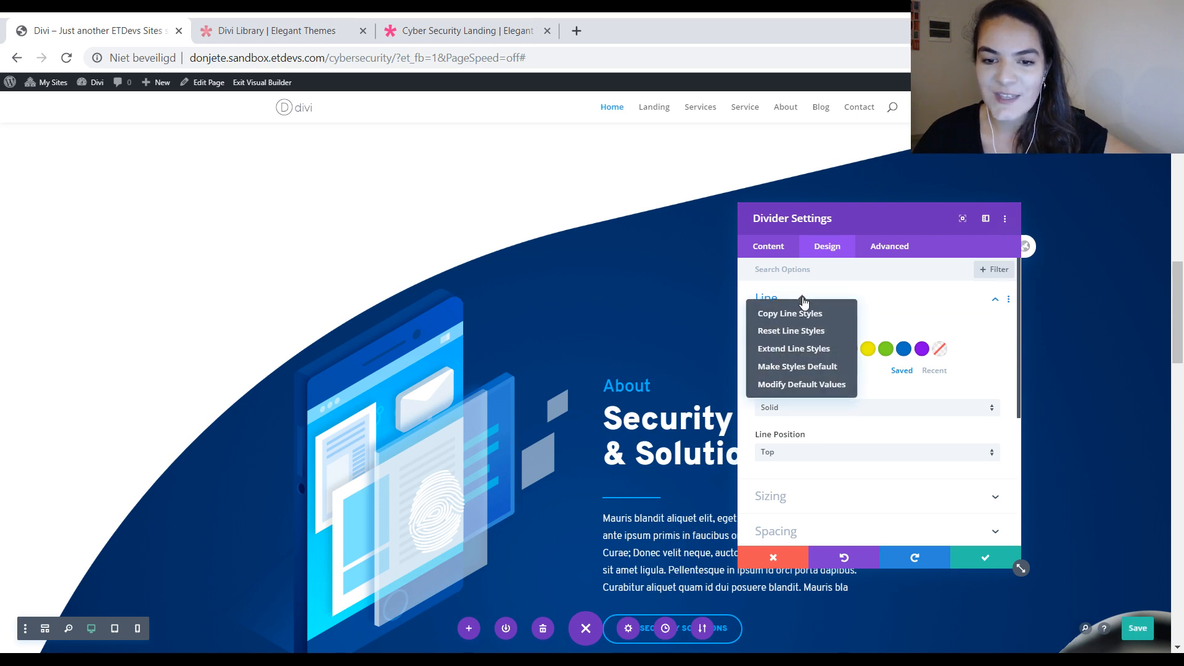
click(800, 367)
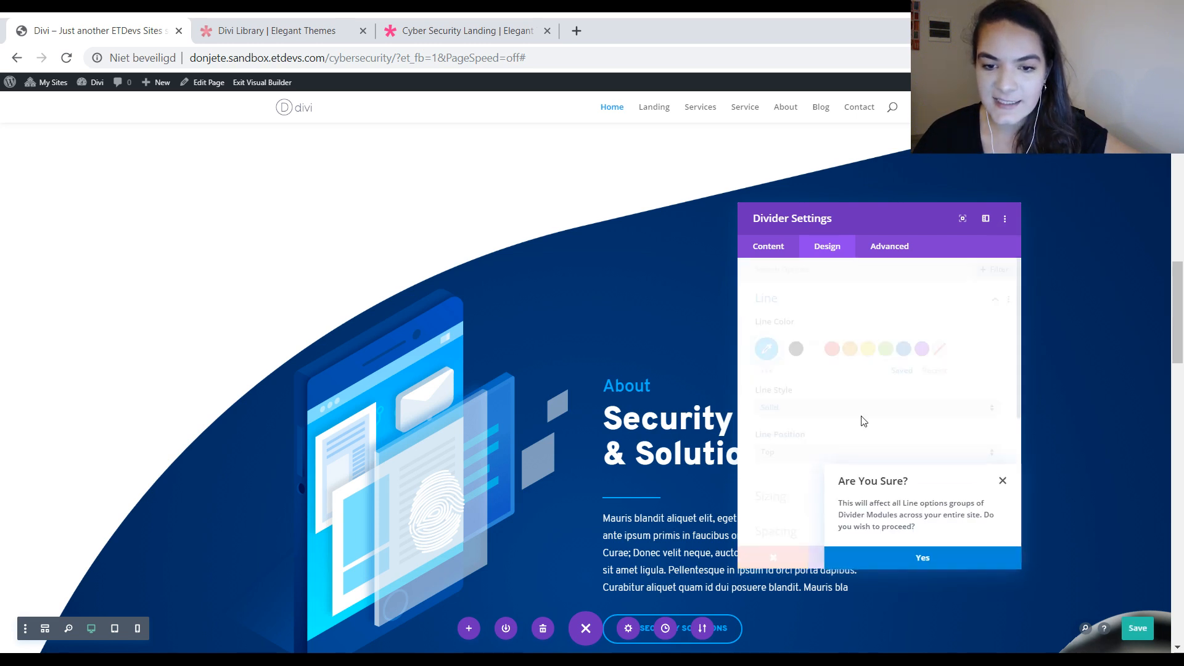
click(905, 559)
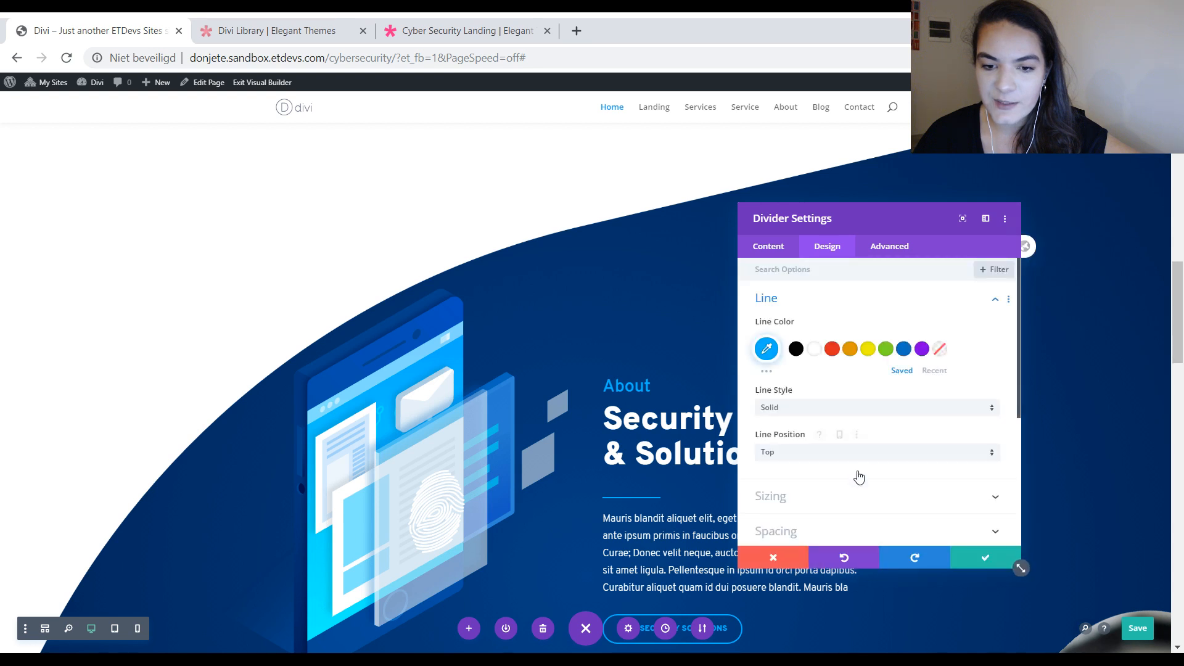
Step: Make the divider's Sizing styles the site-wide default for Divider modules, and save the module settings and the page
click(795, 498)
right_click(818, 275)
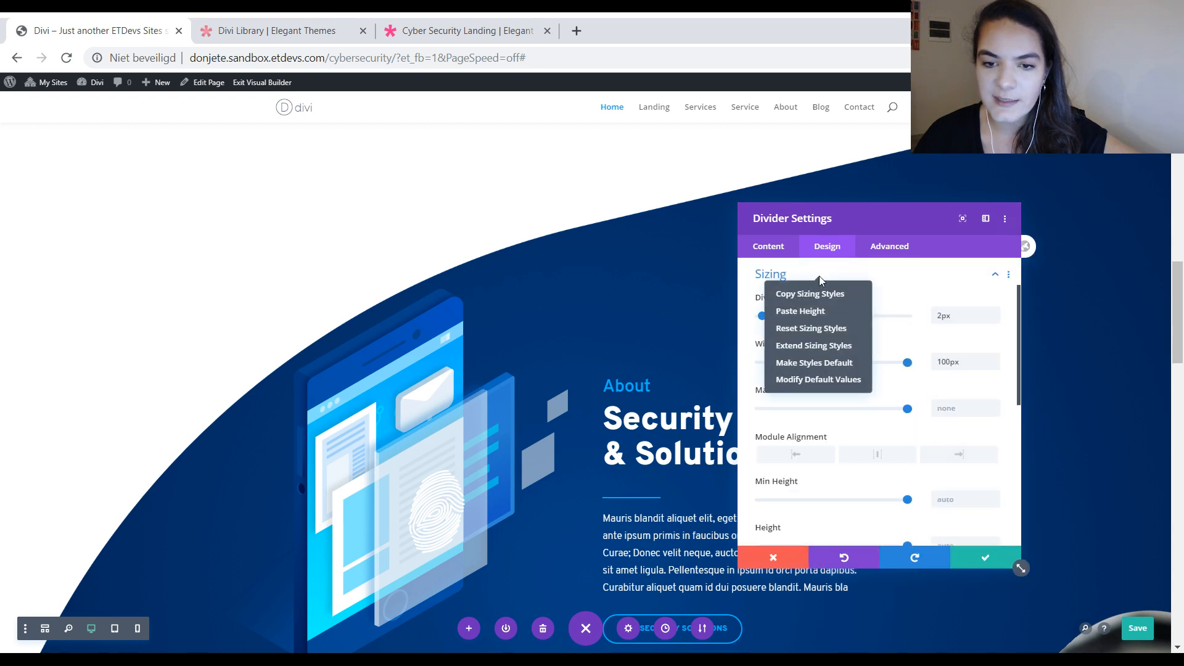
click(823, 369)
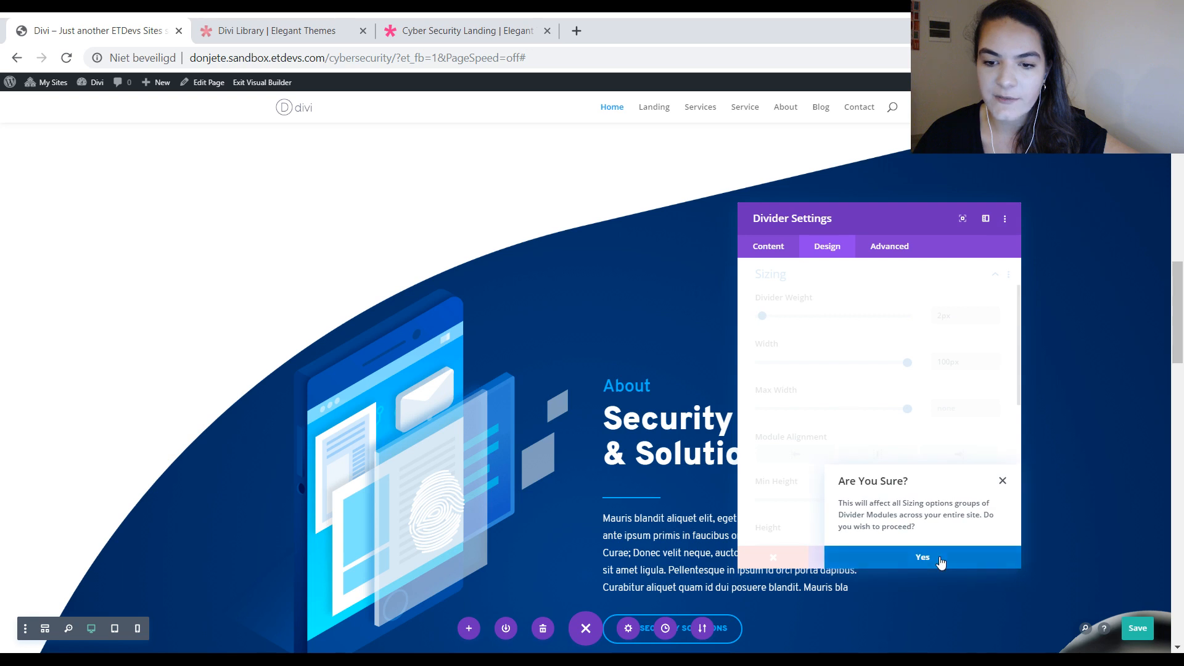
click(938, 561)
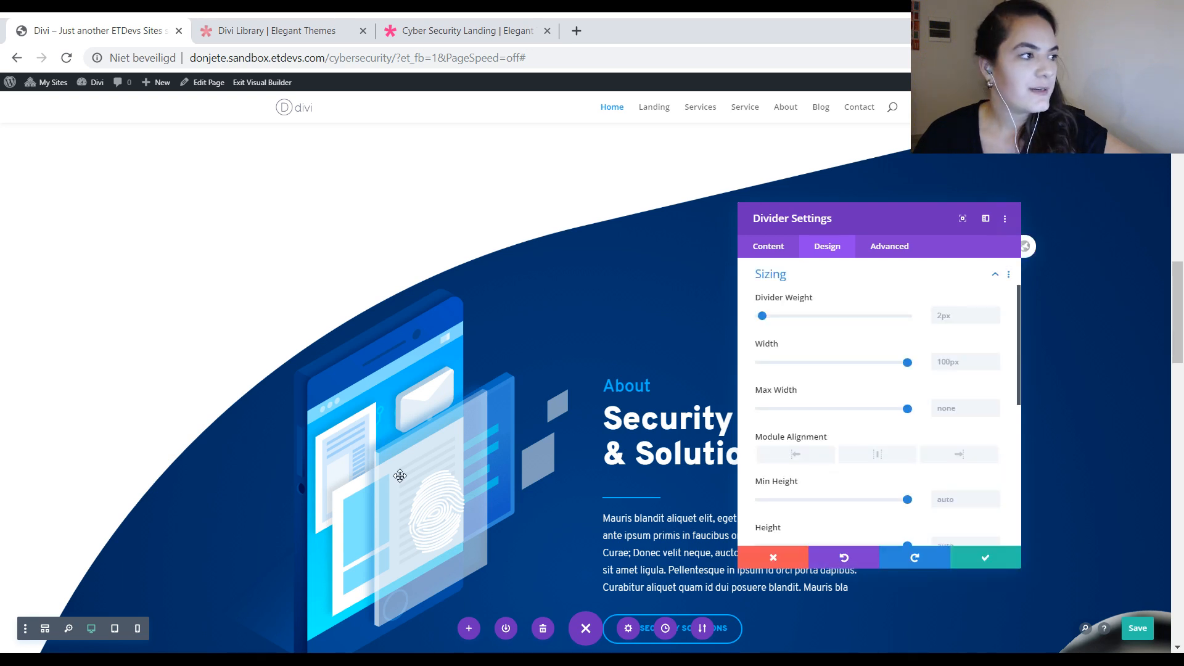
click(984, 557)
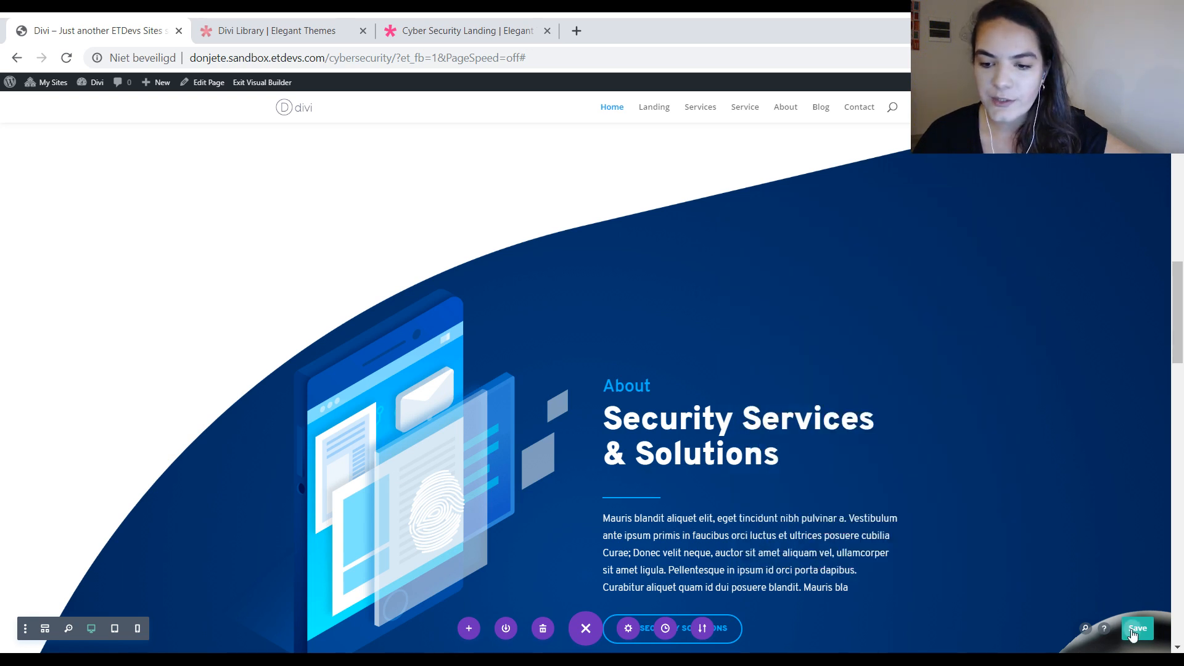
click(1132, 630)
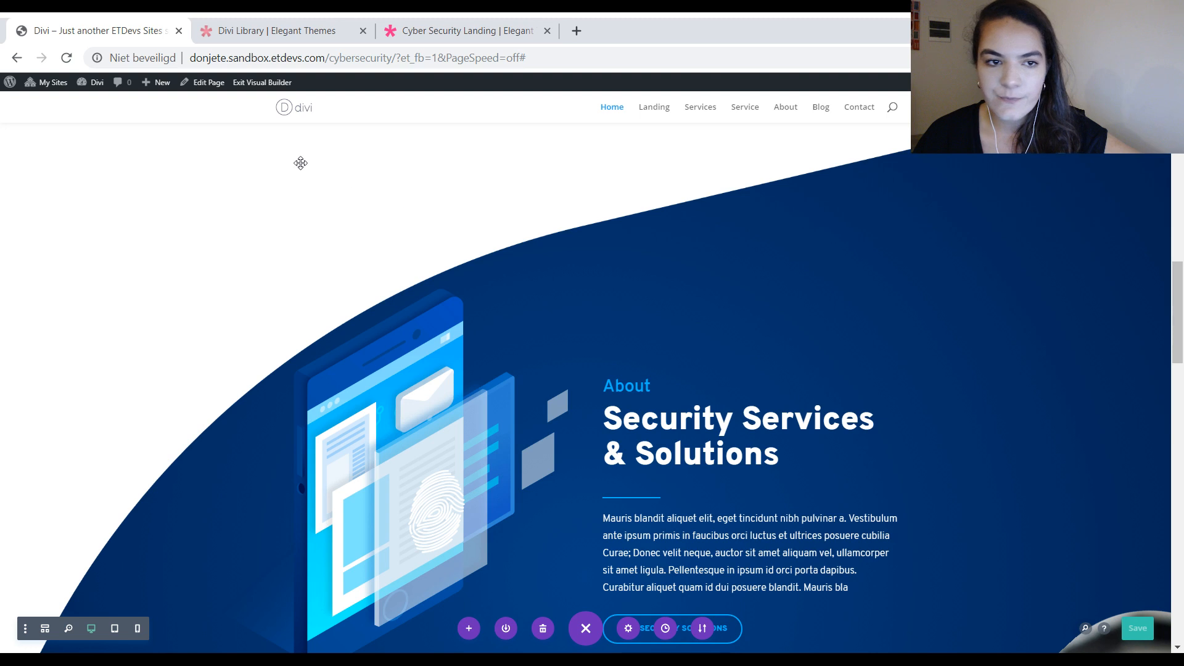
Step: Exit the Visual Builder on the Home page and open the Blog page in the Visual Builder
click(282, 86)
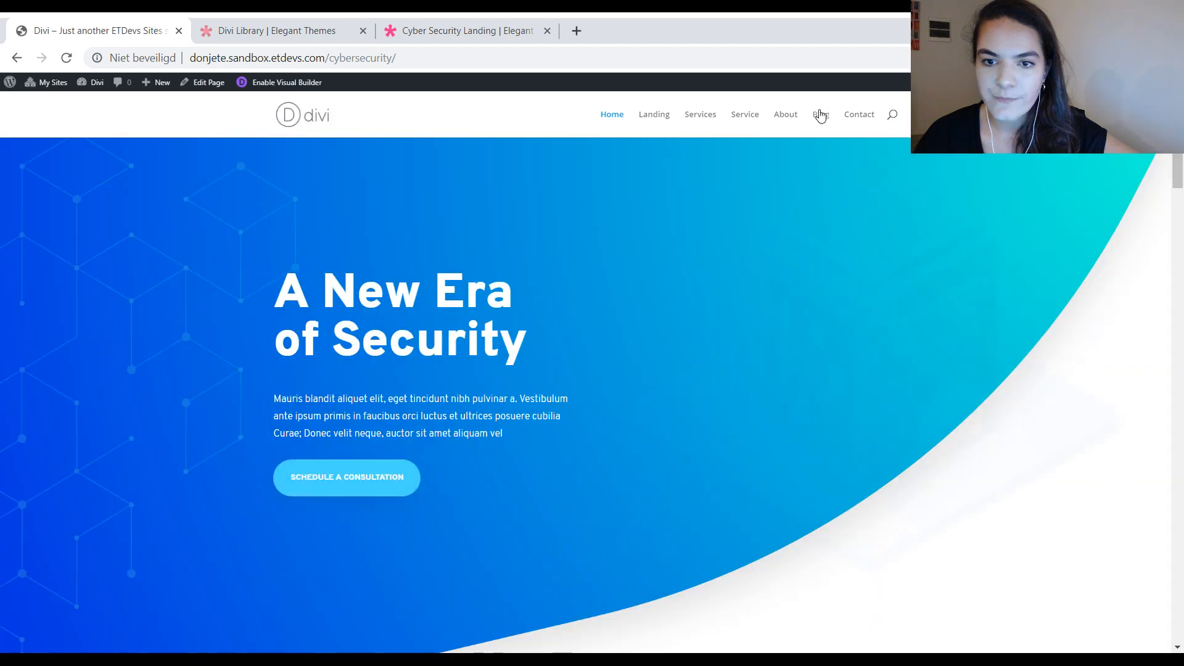
click(820, 114)
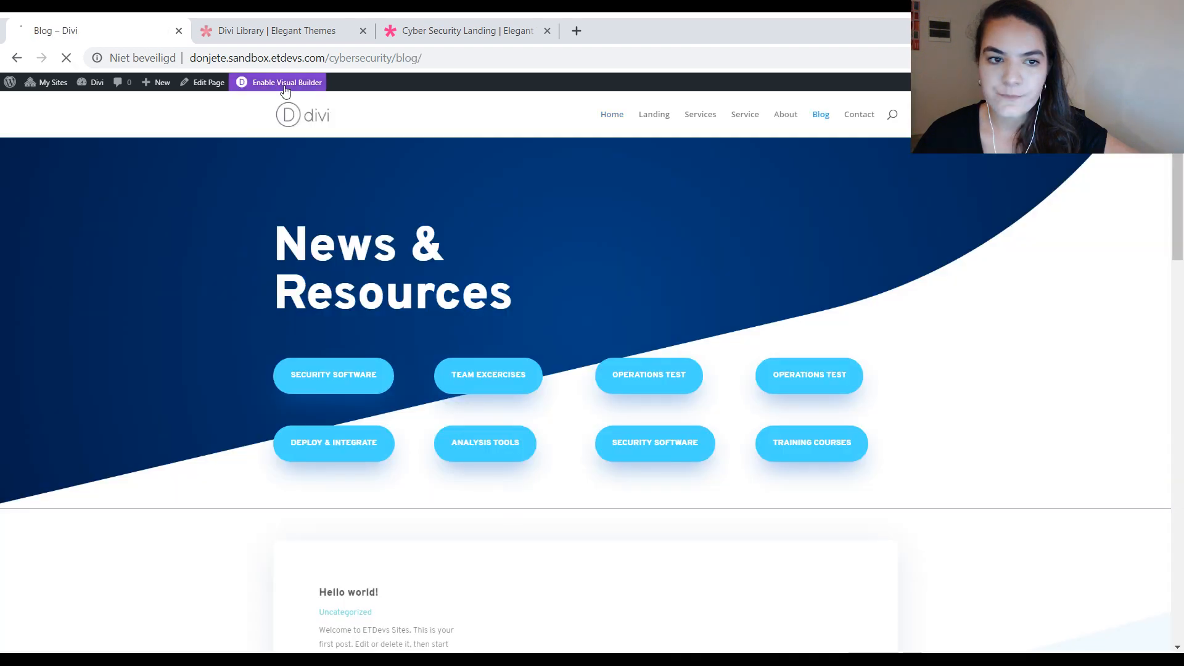
click(282, 82)
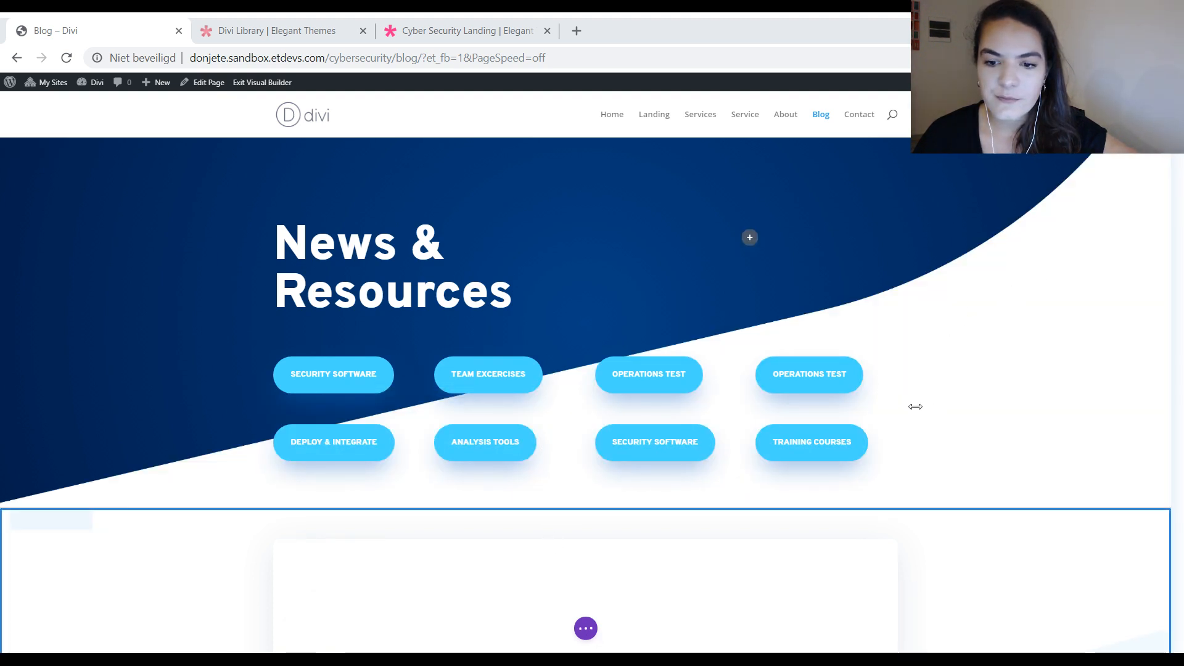
Step: Make the Title Text styles of the "Subscribe For Instant Updates" form the site-wide default for Email Optin modules
scroll(925, 400, down, 4)
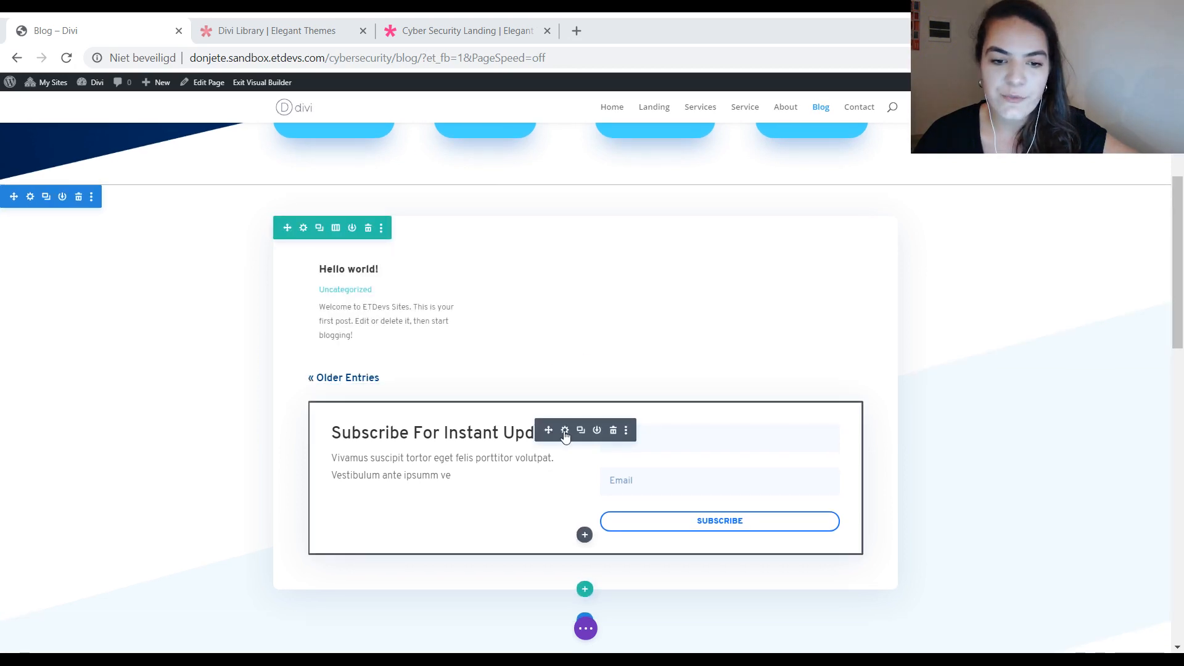
click(565, 431)
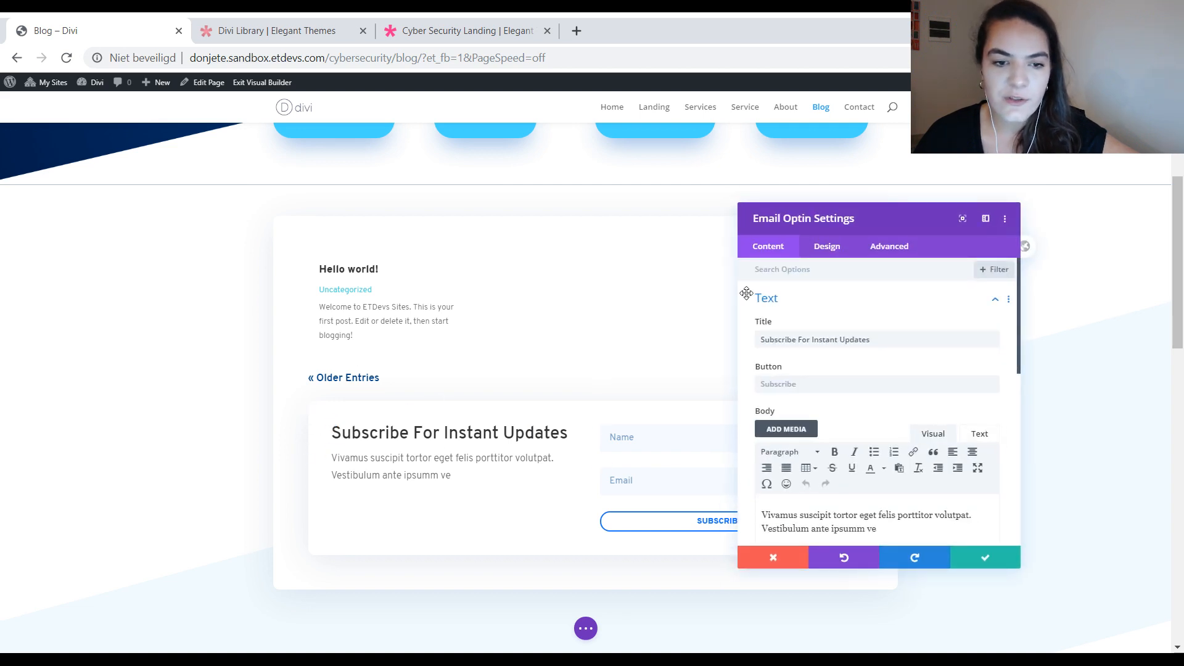
click(827, 252)
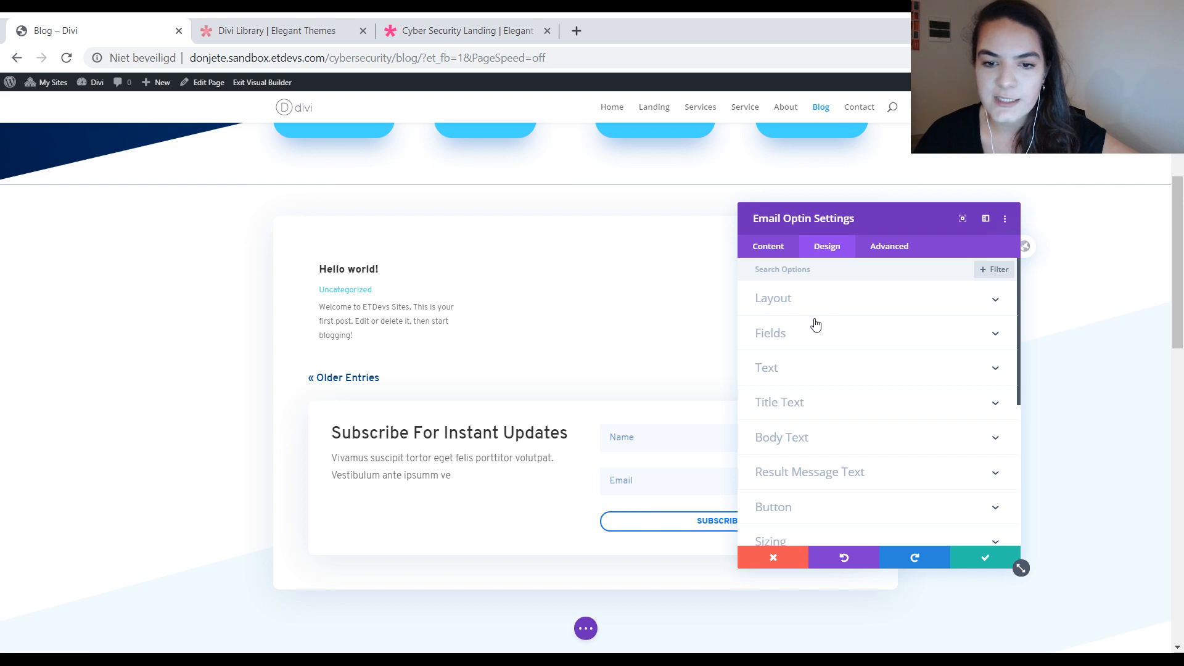
scroll(818, 407, down, 4)
scroll(777, 407, up, 4)
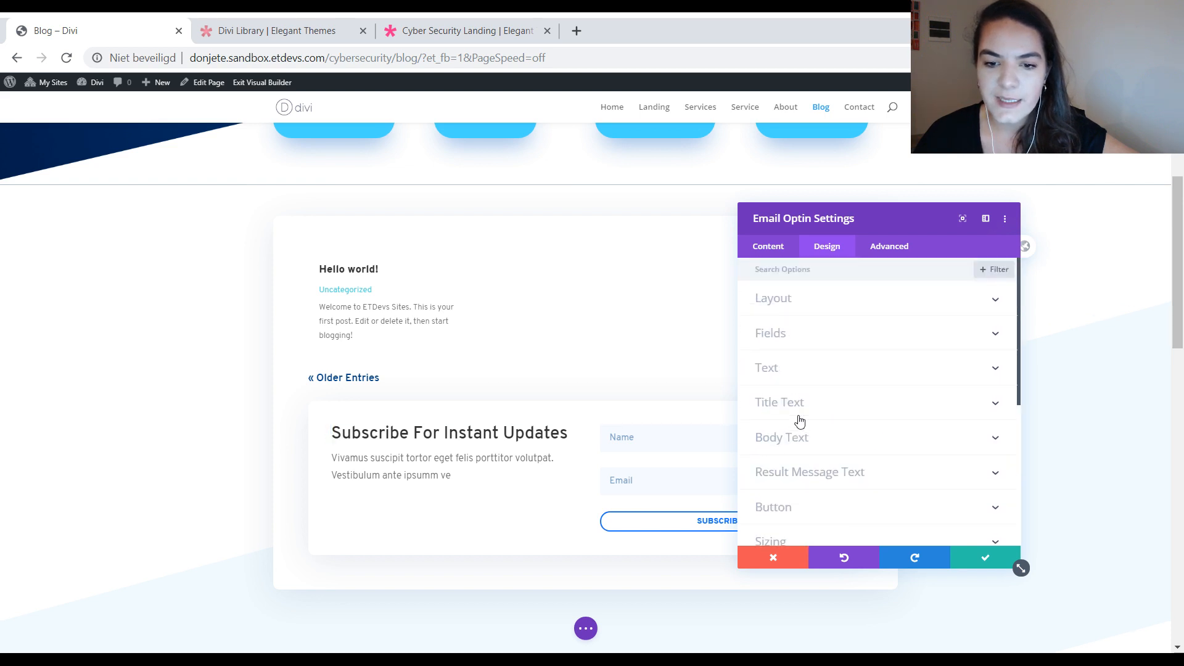
right_click(830, 410)
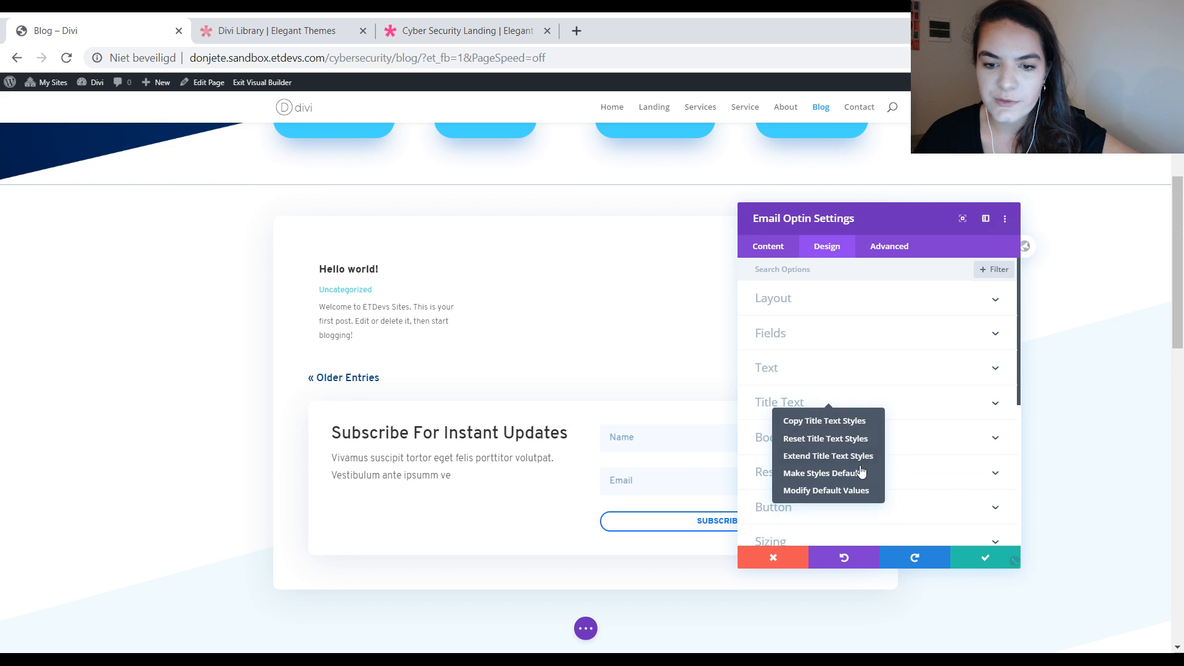
click(849, 491)
click(934, 560)
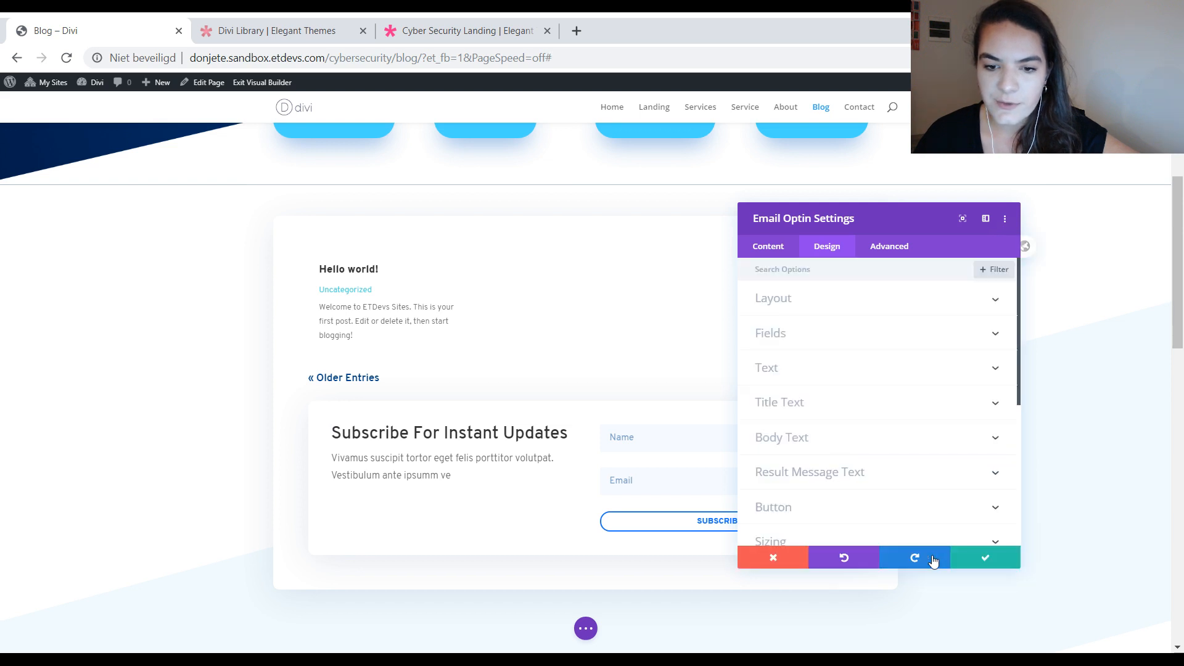
Step: Make the email optin's Body Text styles the site-wide default for Email Optin modules
right_click(880, 445)
click(883, 509)
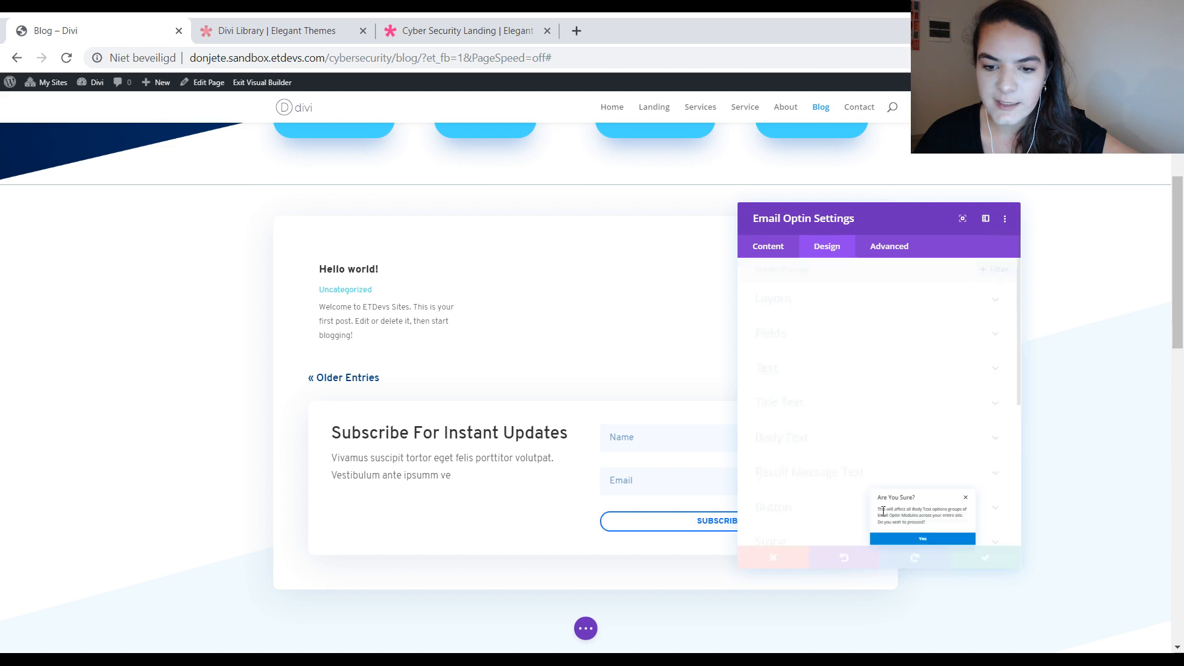
click(925, 550)
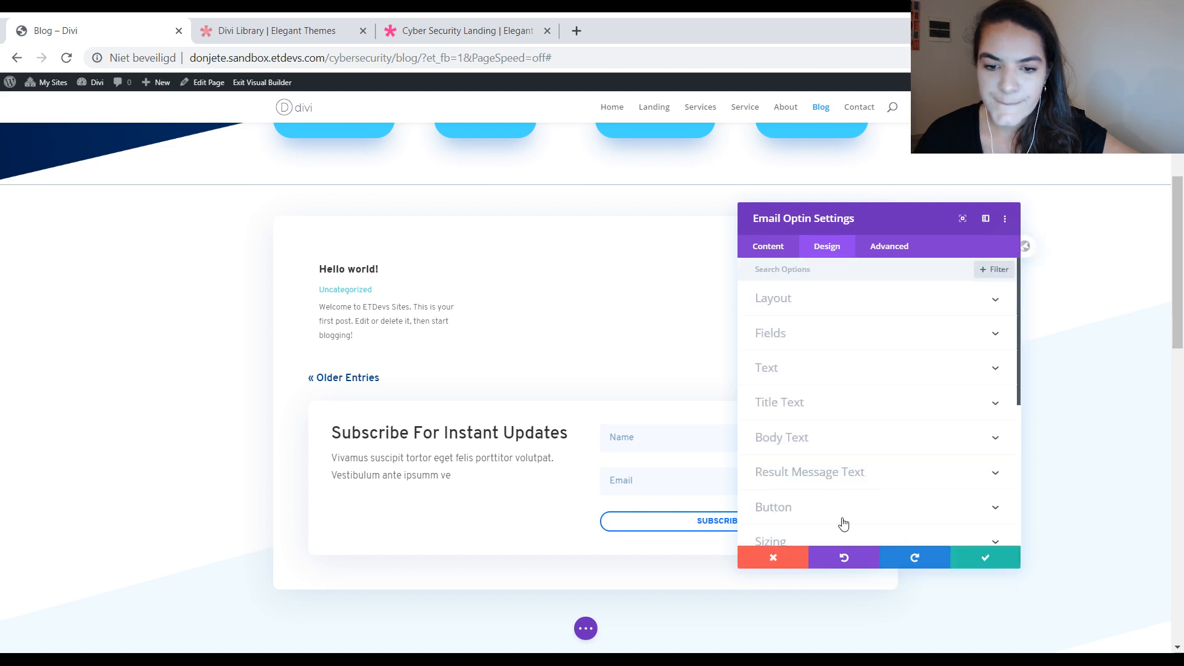
Step: Make the email optin's Button styles the site-wide default for Email Optin modules
scroll(843, 523, down, 3)
right_click(842, 360)
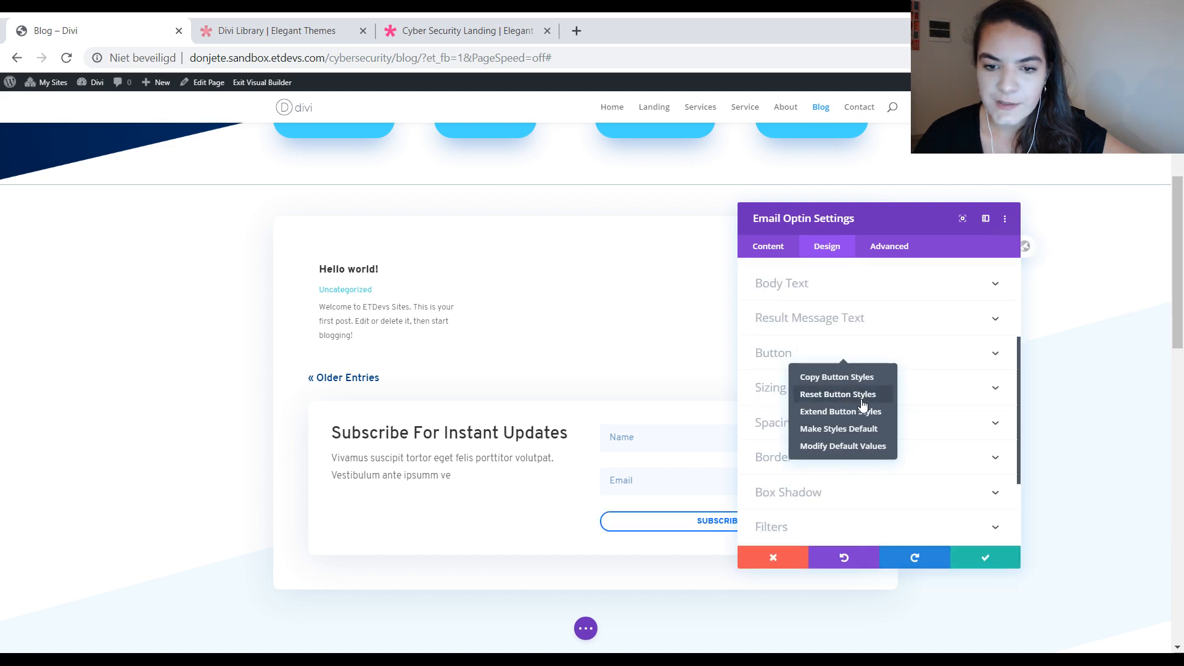
click(854, 428)
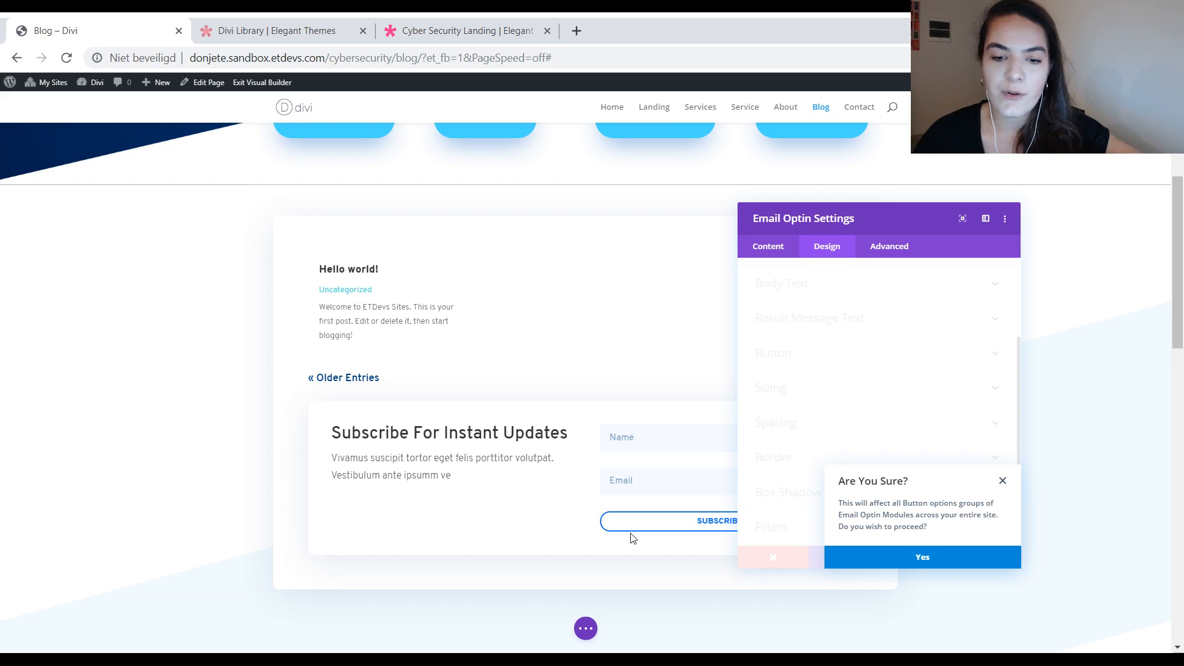
click(923, 559)
Step: Make the email optin's Border and Box Shadow styles the site-wide defaults for Email Optin modules, and save the module settings
right_click(886, 464)
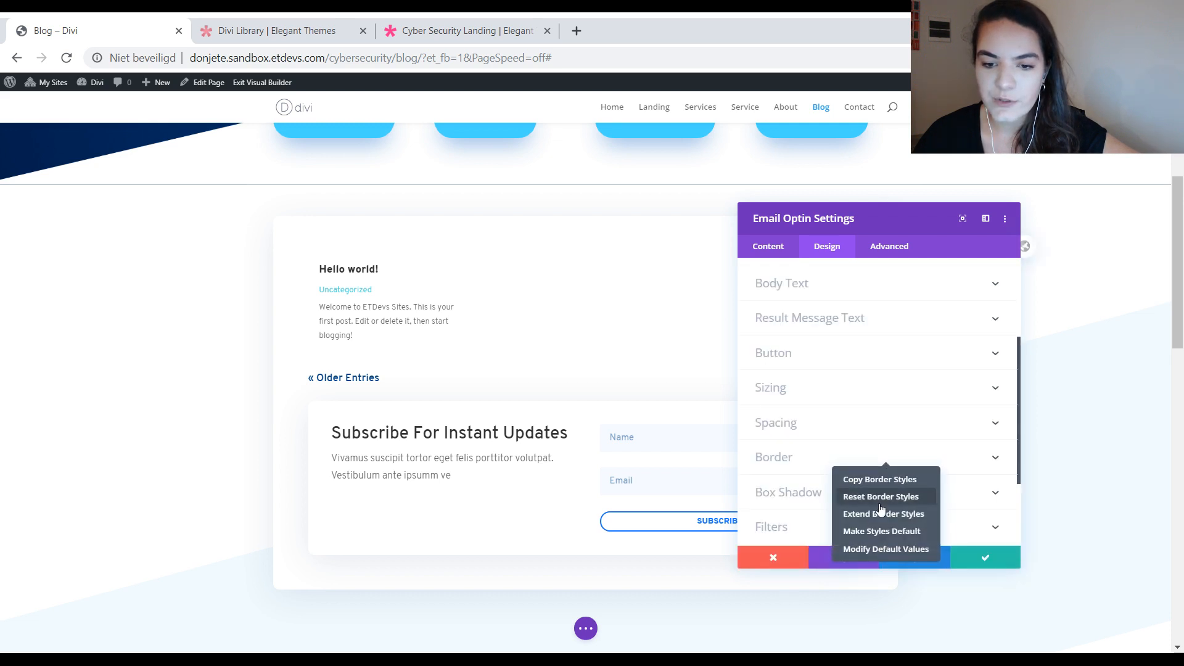
click(882, 531)
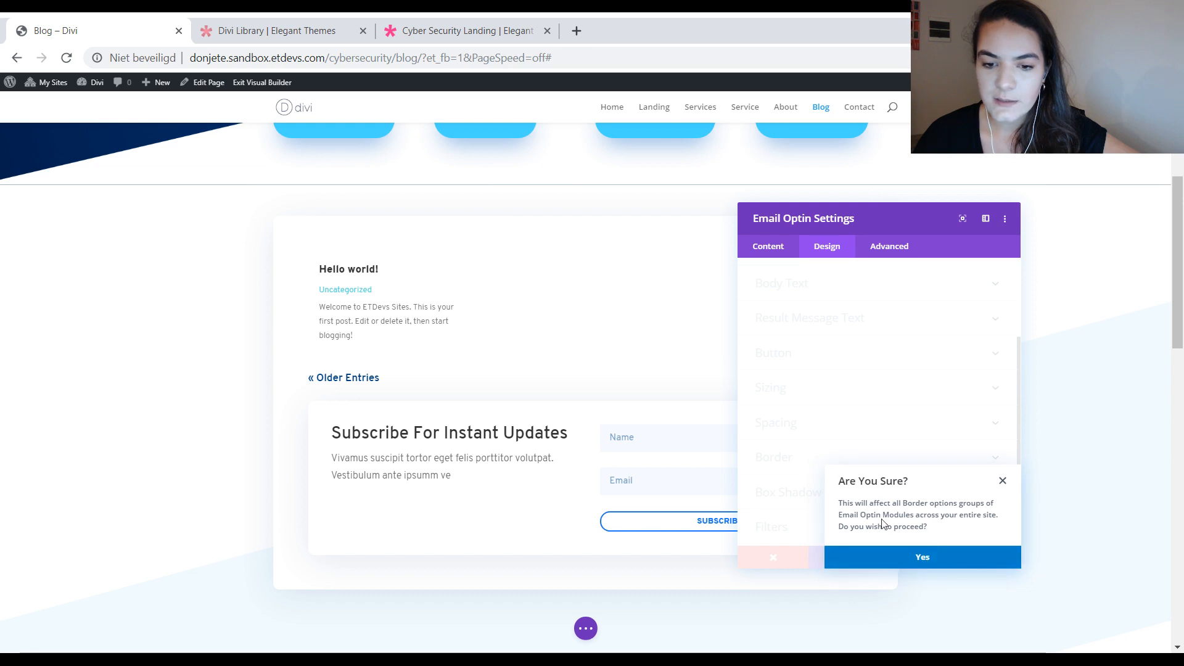
right_click(845, 501)
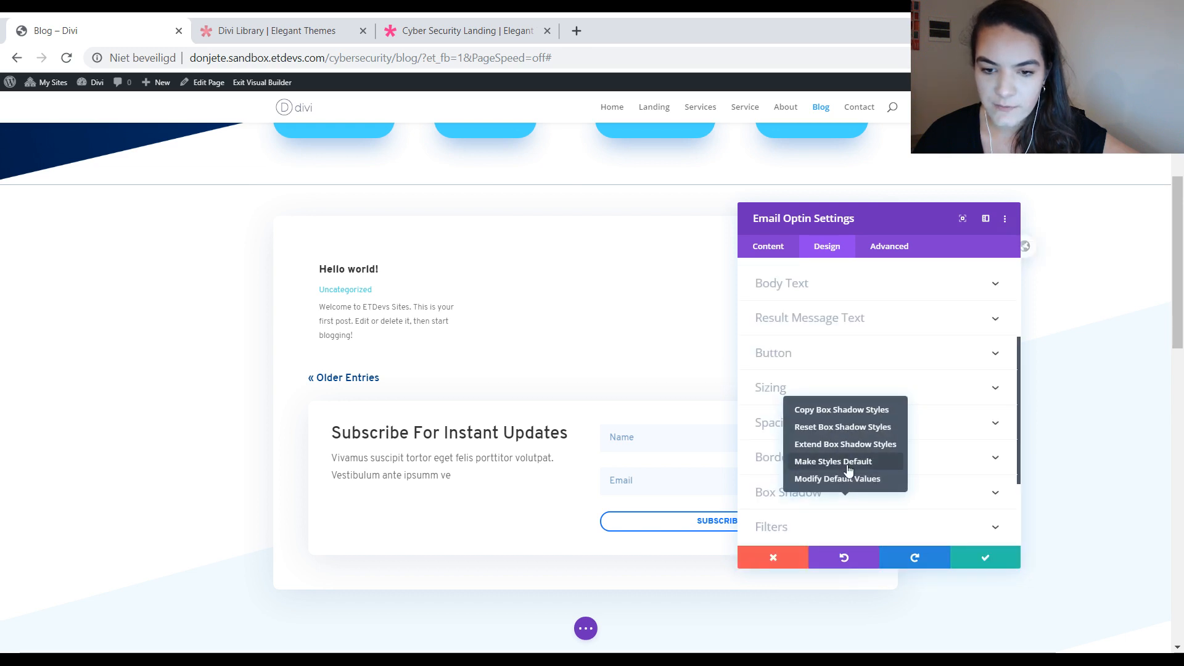
click(848, 463)
click(957, 559)
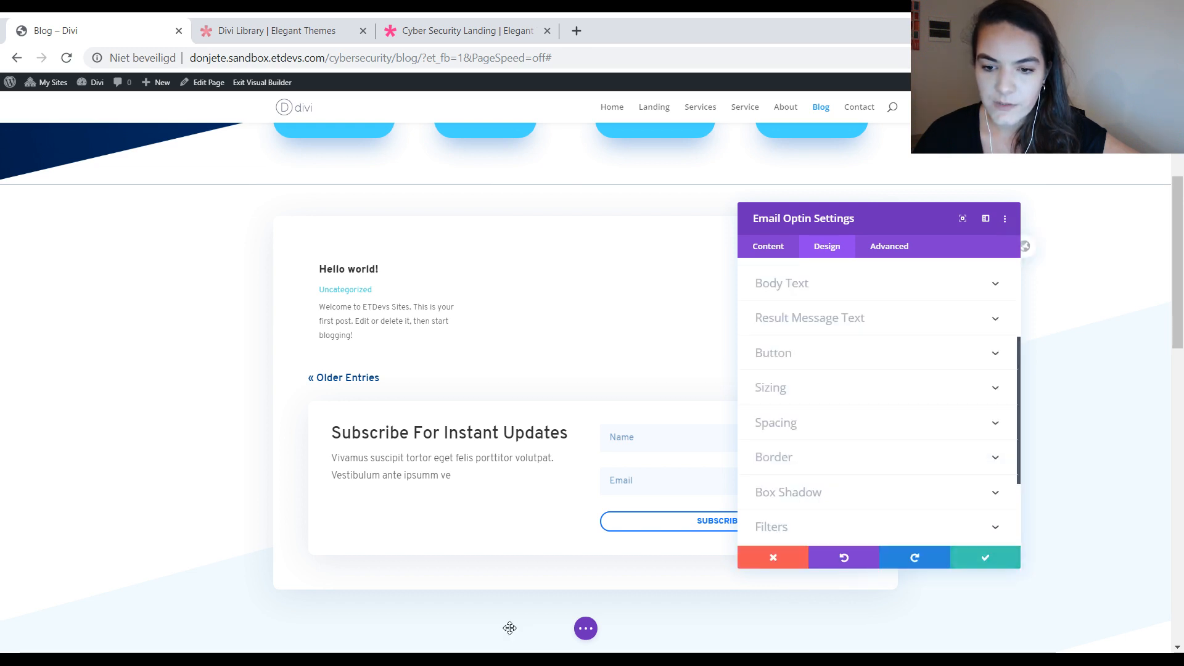
Step: Save the Blog page and open the Contact page in the Visual Builder
click(585, 628)
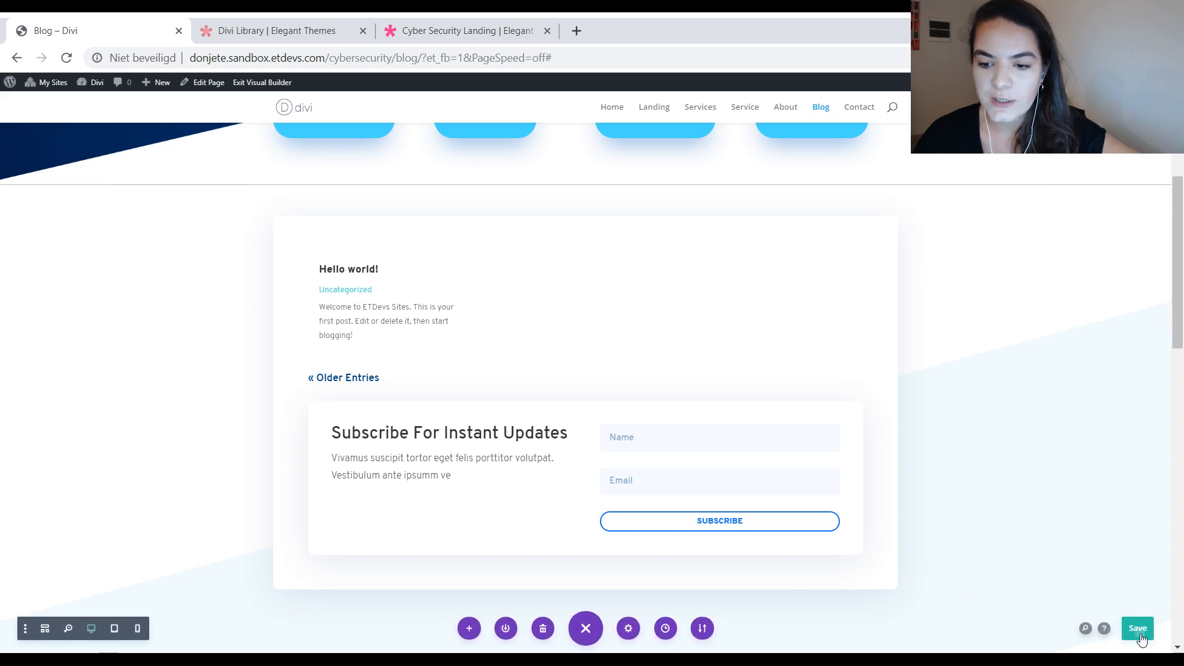
click(1137, 628)
scroll(488, 177, up, 5)
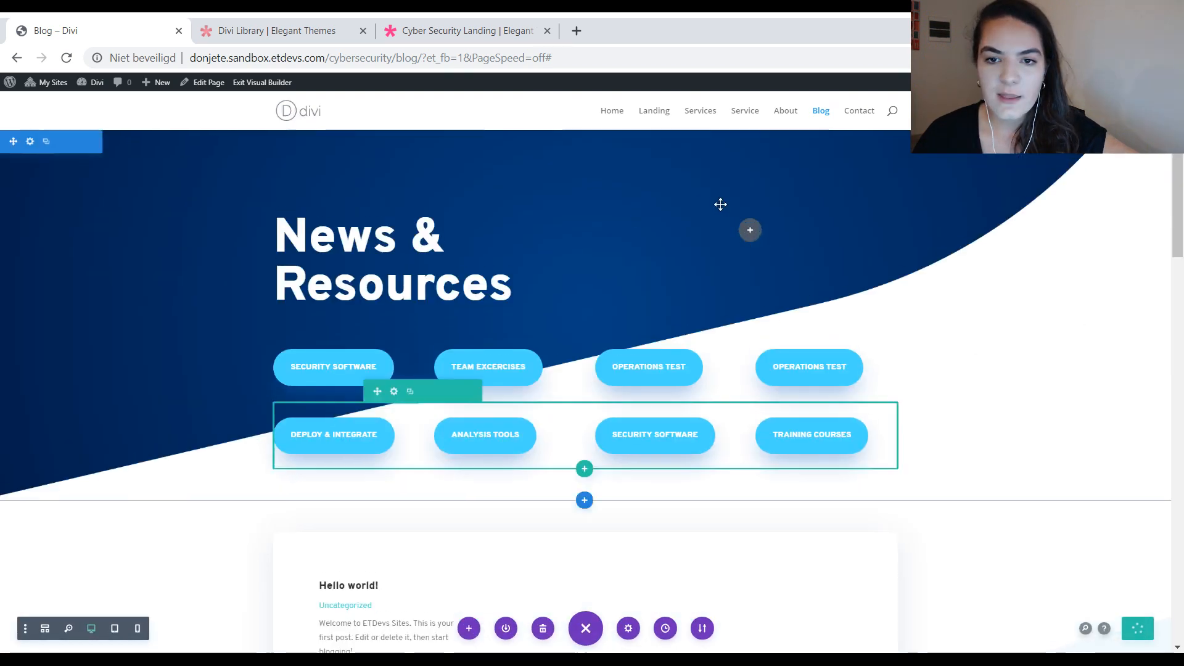
click(263, 90)
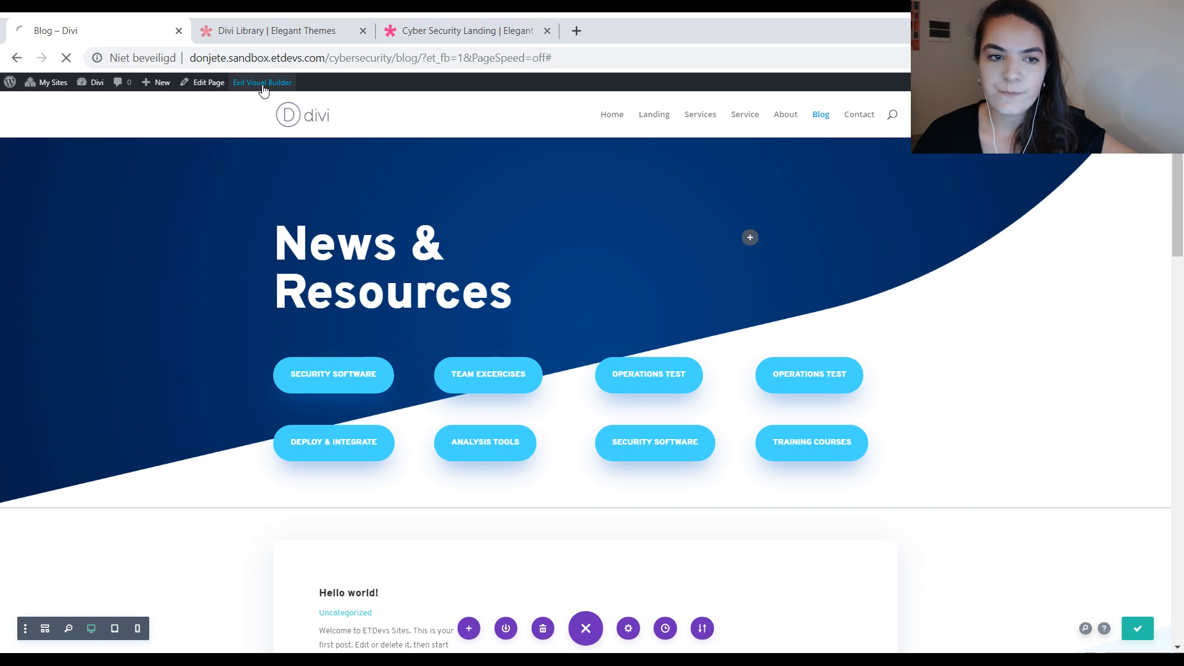
click(848, 120)
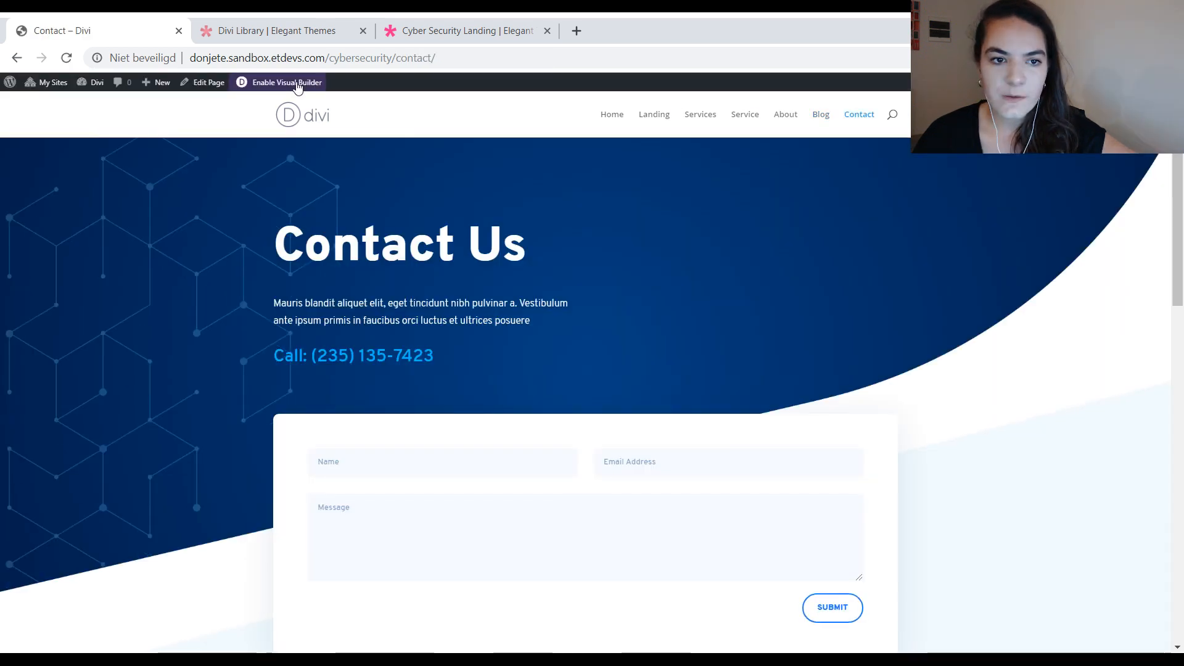
click(297, 84)
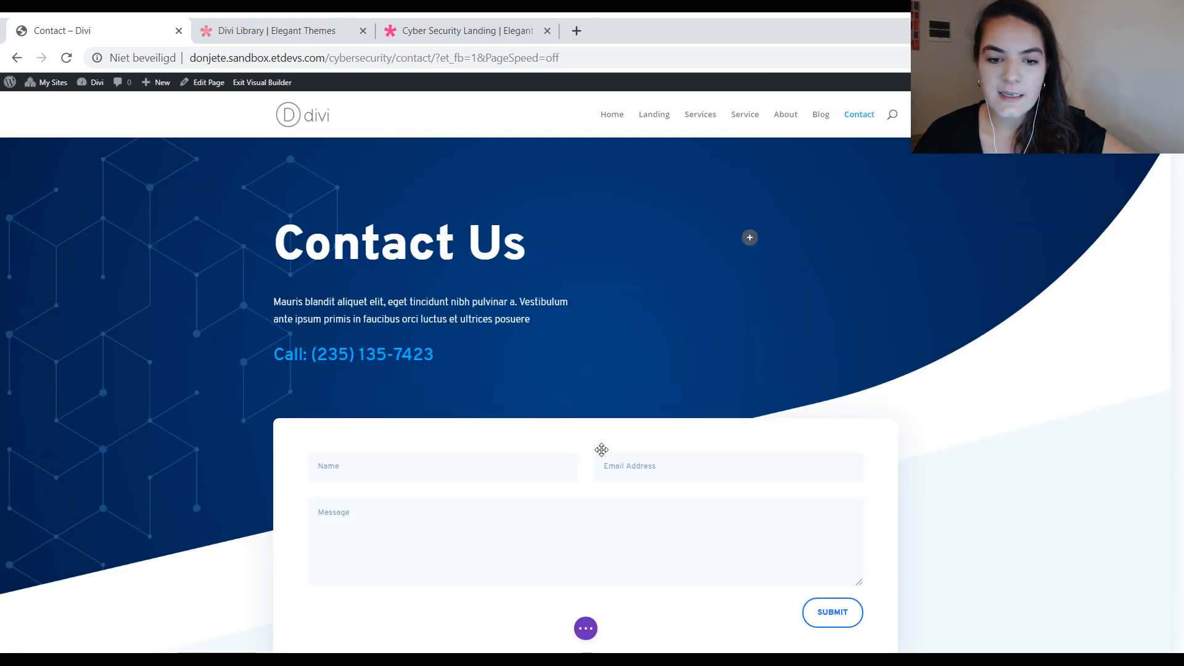
Step: Make the Title Text styles of the form under "Contact Us" the site-wide default for Contact Form modules
scroll(624, 418, down, 2)
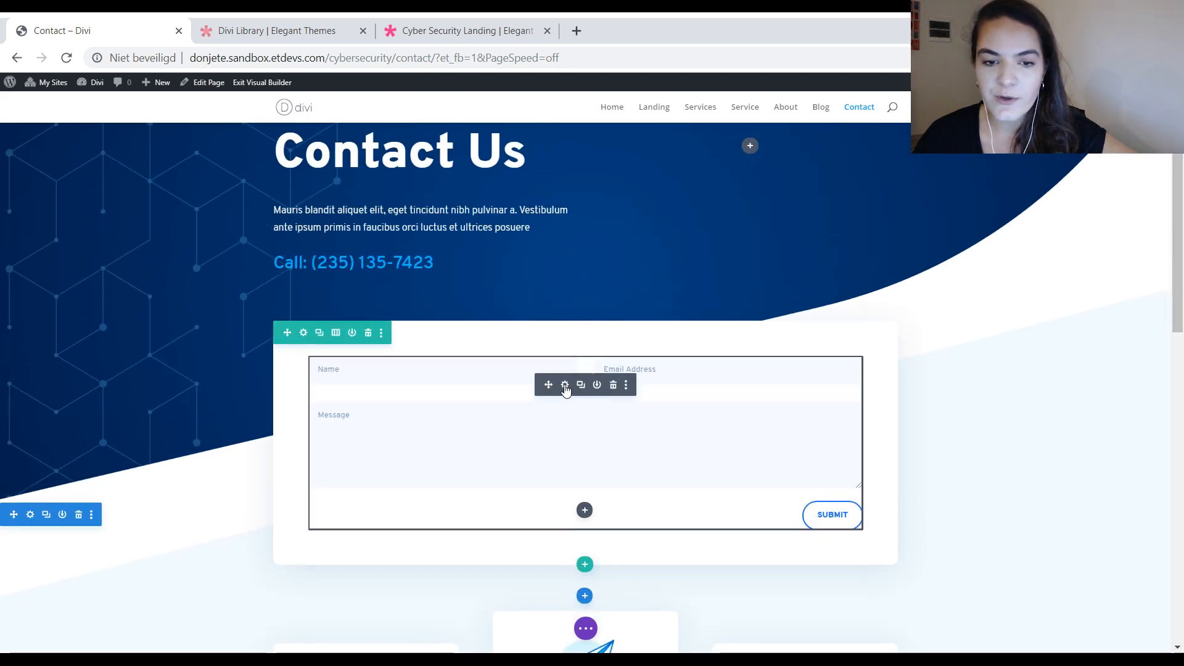
click(565, 385)
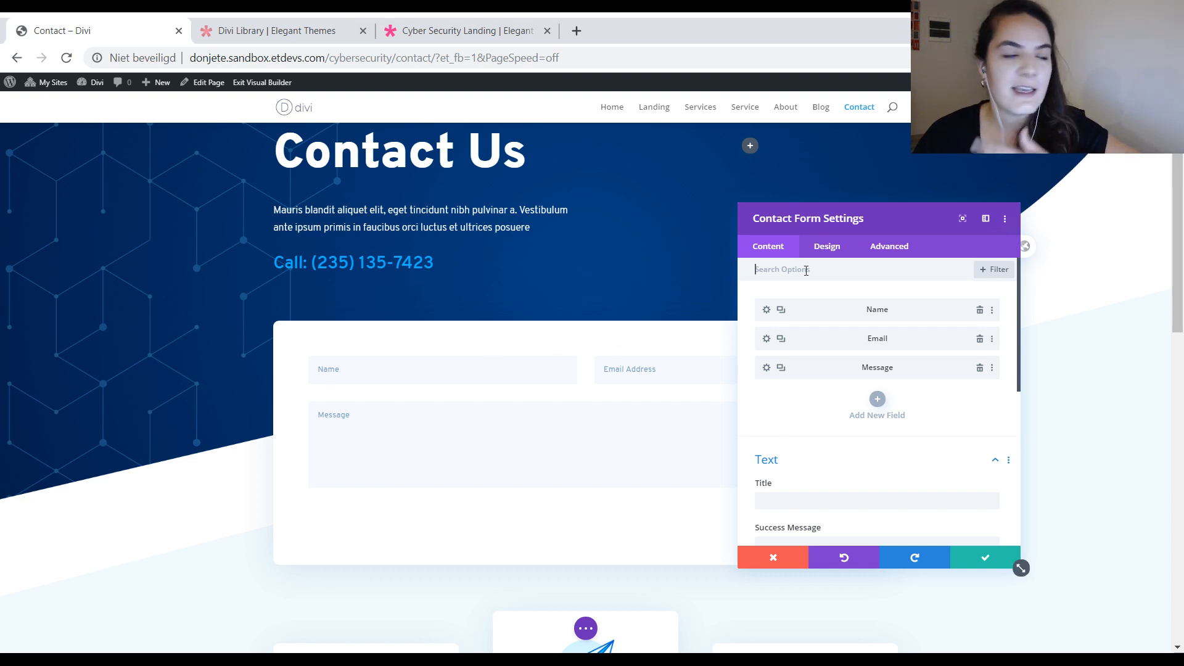
click(822, 248)
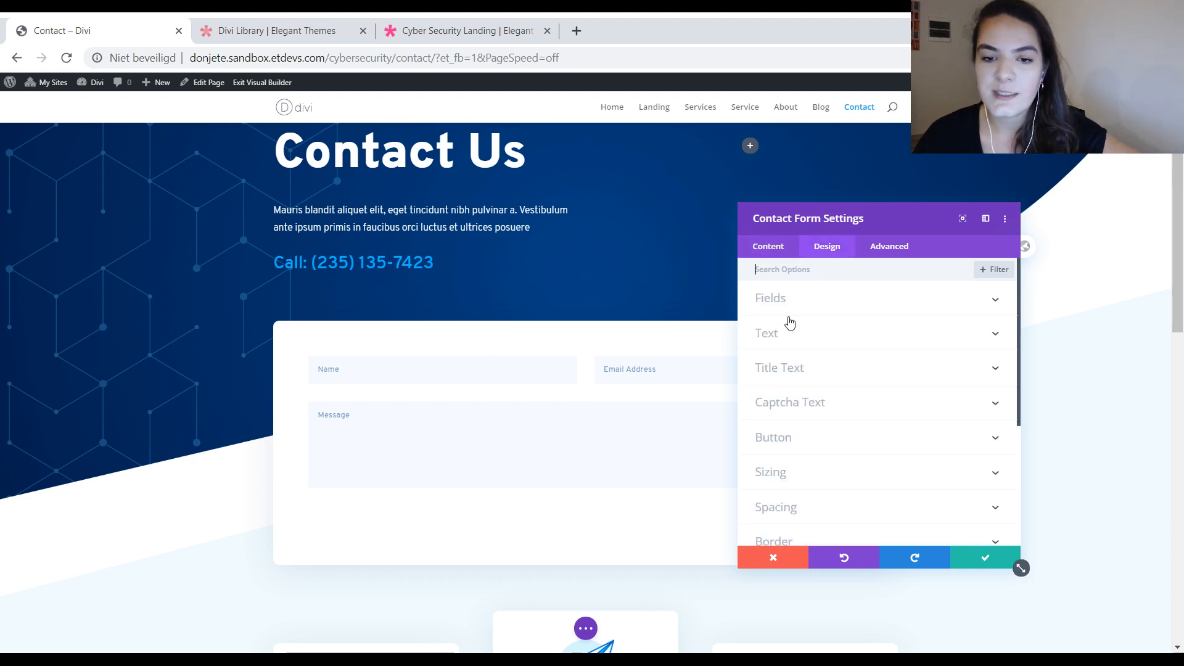
right_click(842, 376)
click(826, 328)
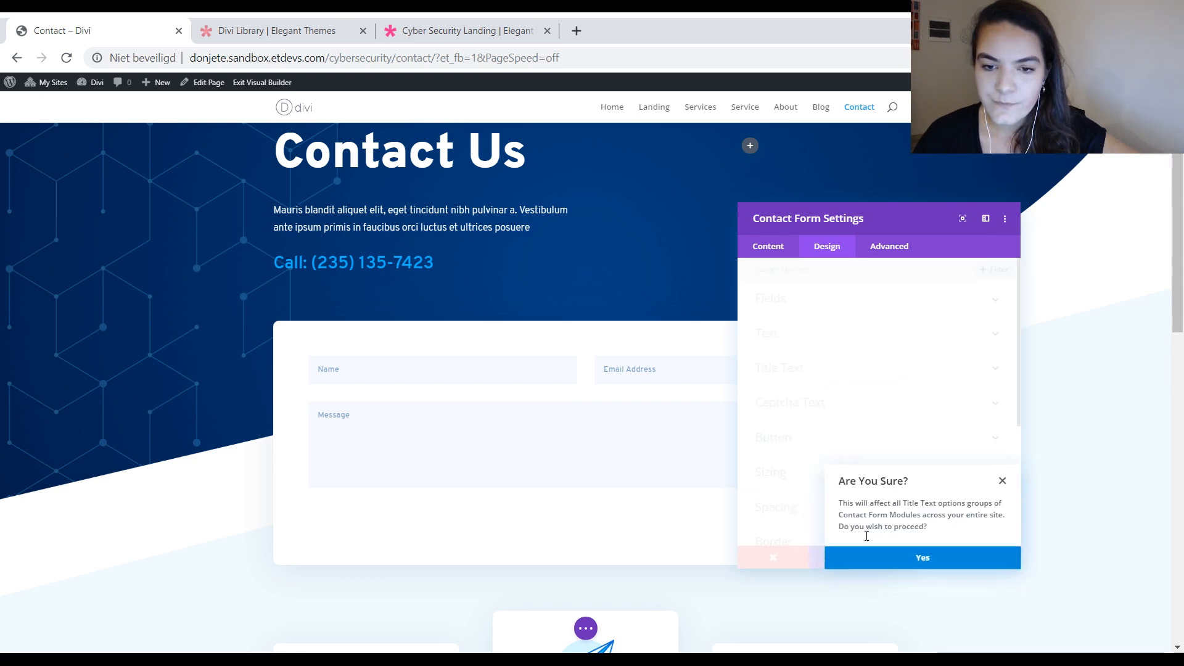
click(882, 557)
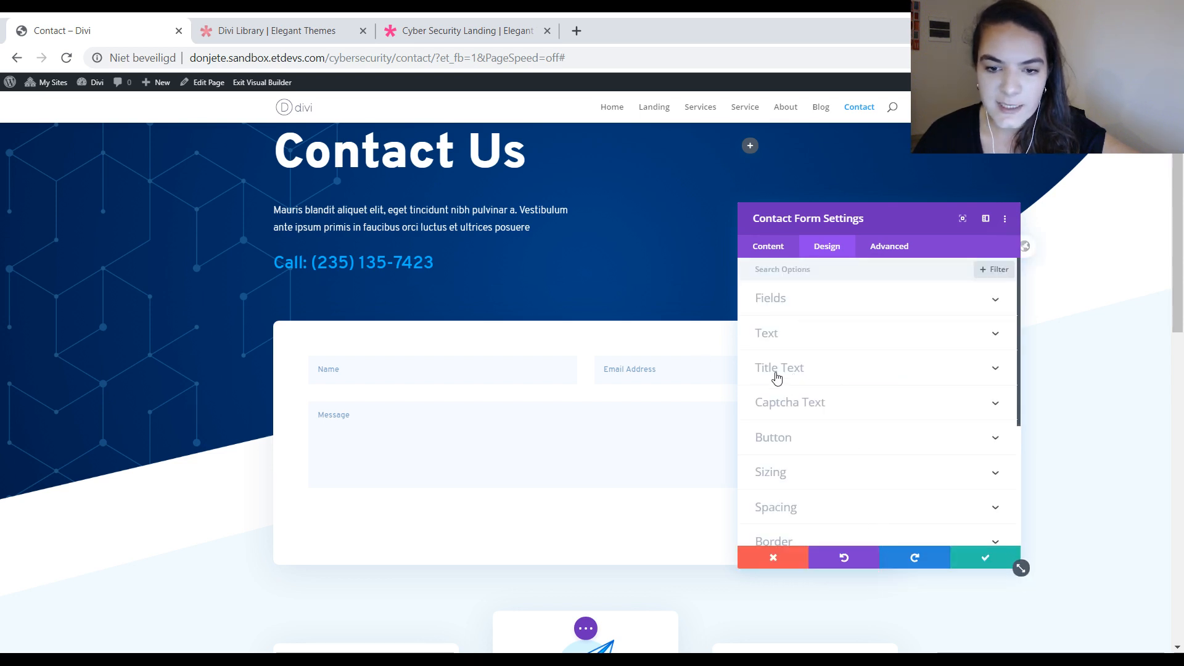
Step: Make the contact form's Fields styles the site-wide default for Contact Form modules
right_click(818, 308)
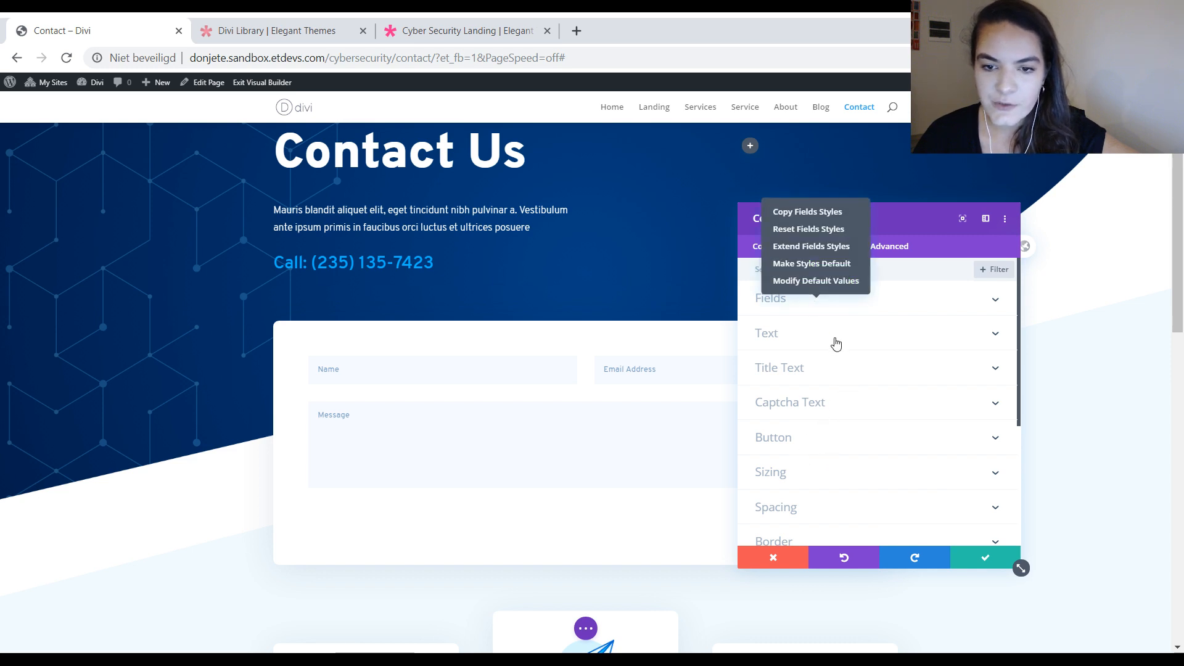
click(811, 264)
click(931, 562)
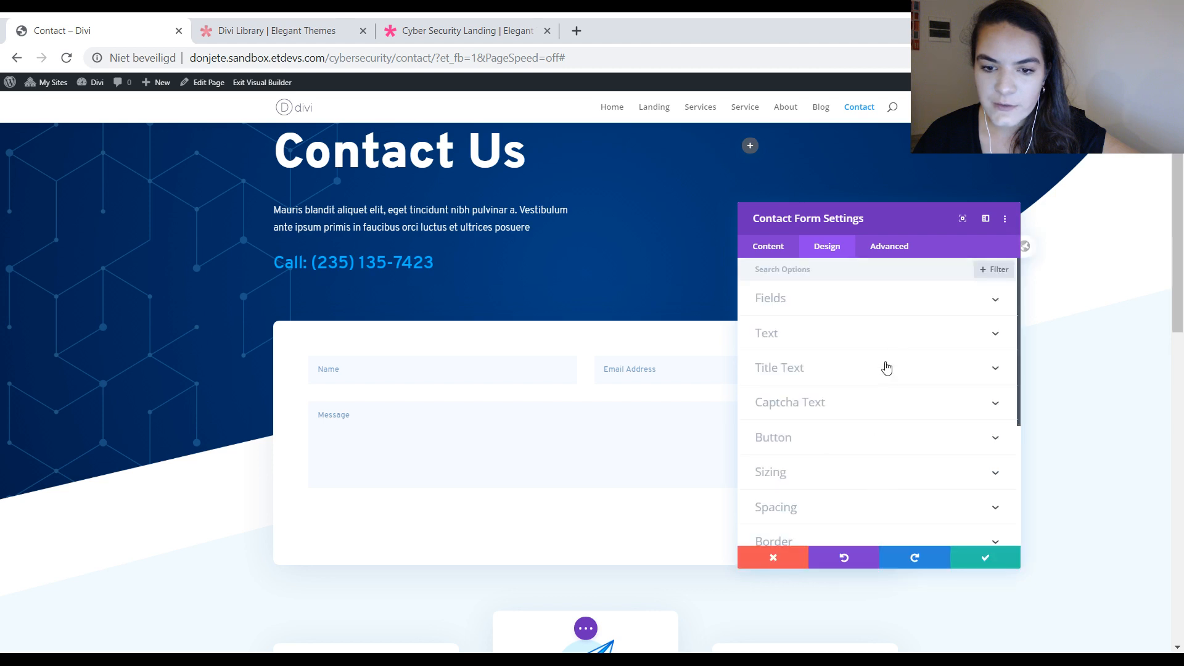
Step: Check the contact form's Spacing and Border settings, and save the module settings
click(835, 501)
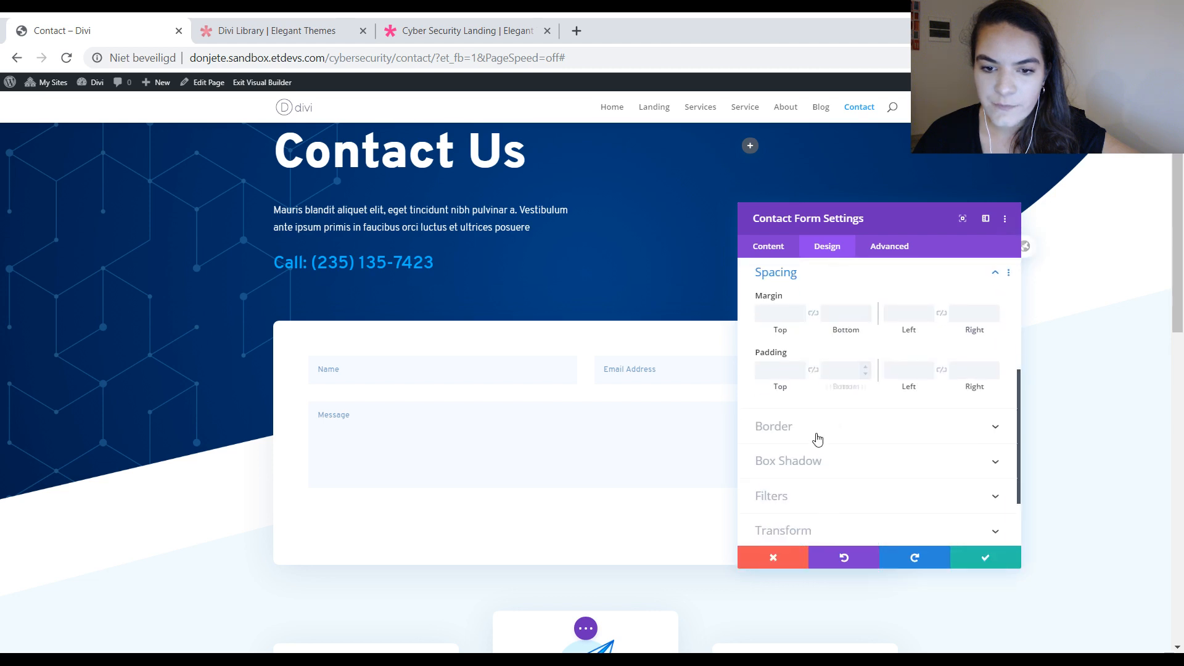
click(817, 427)
scroll(848, 452, down, 8)
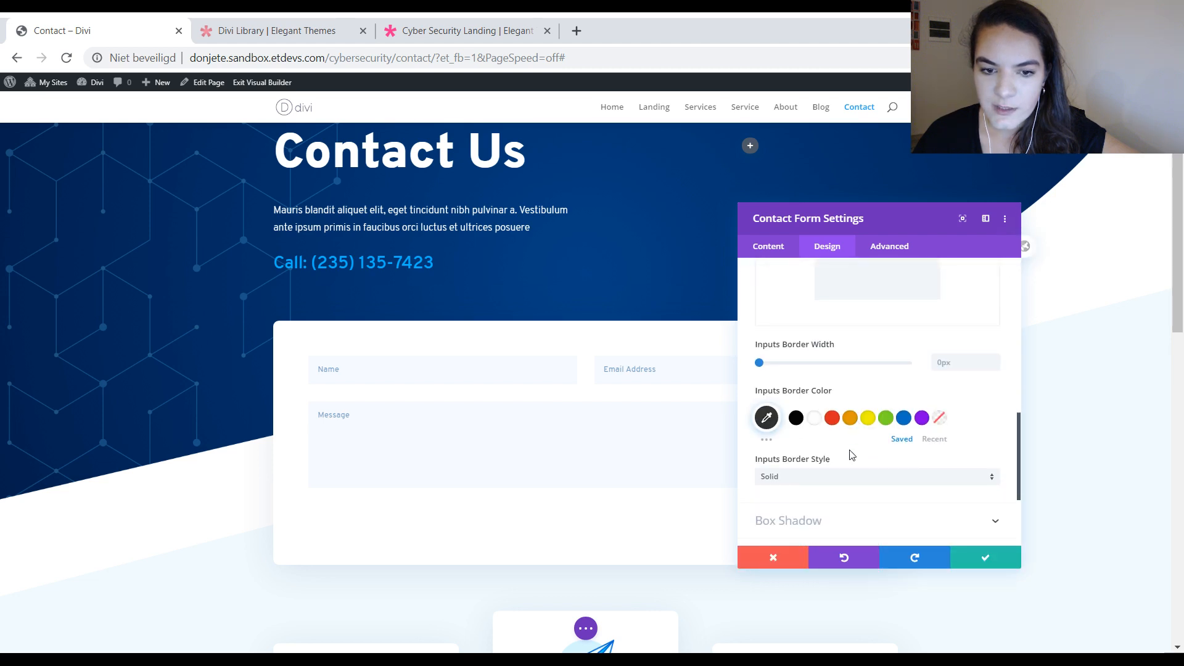
scroll(825, 457, up, 10)
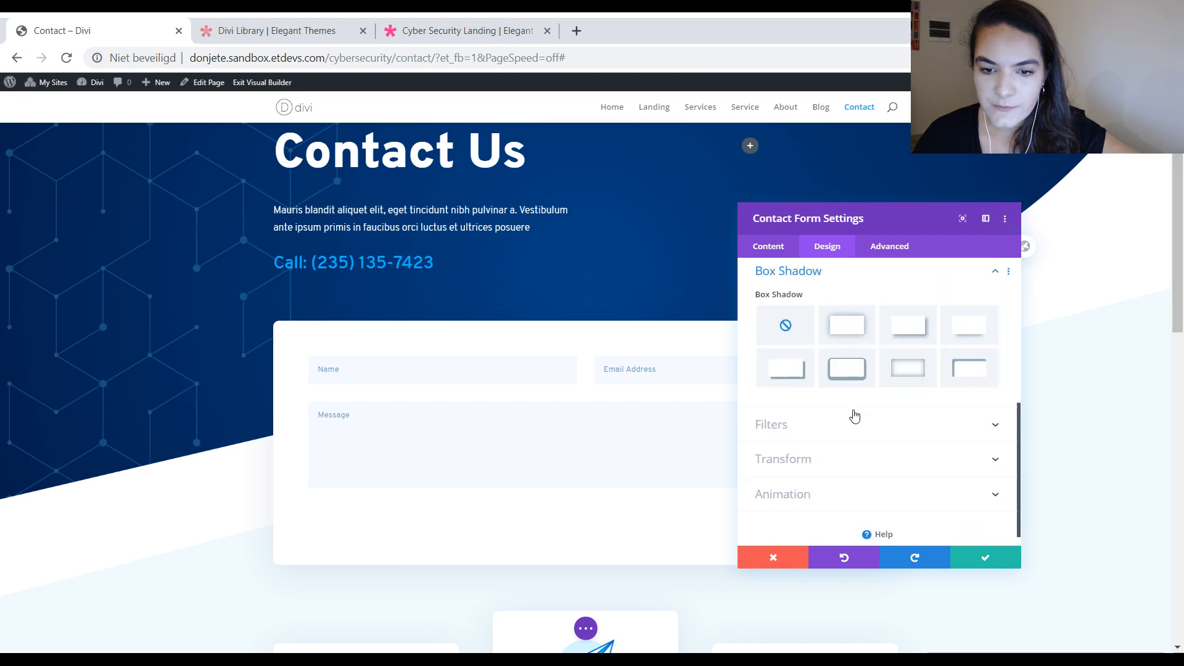
click(978, 557)
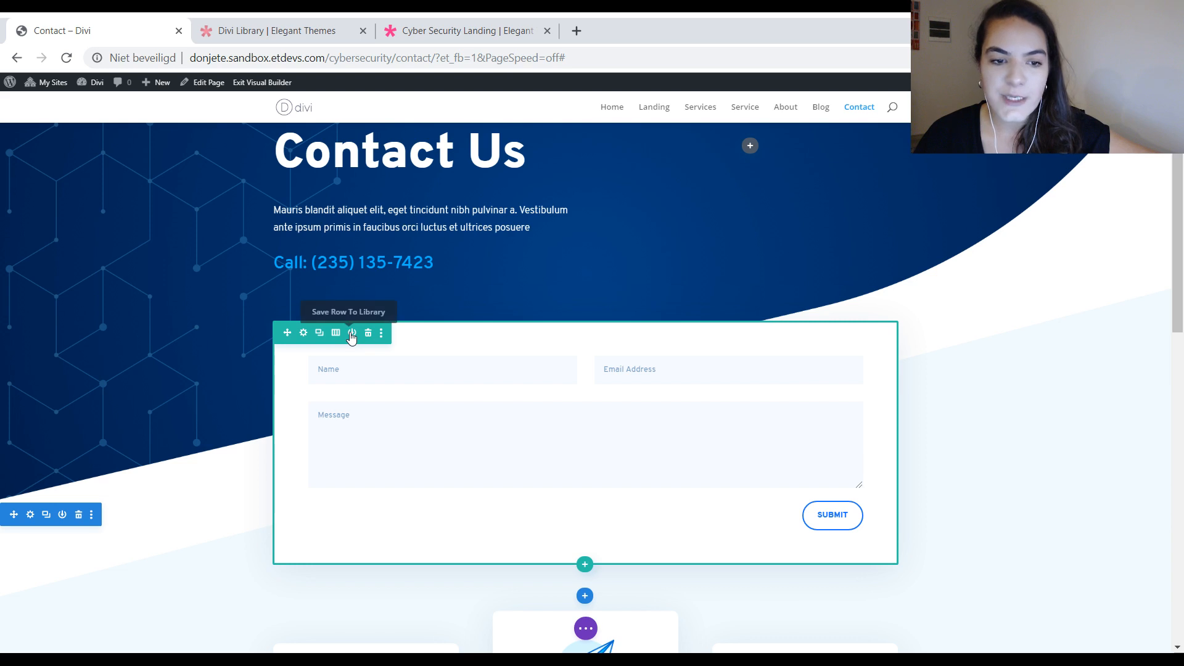
Step: Save the contact form row to the Divi Library as a global item with the layout name divi-contact-form
click(352, 333)
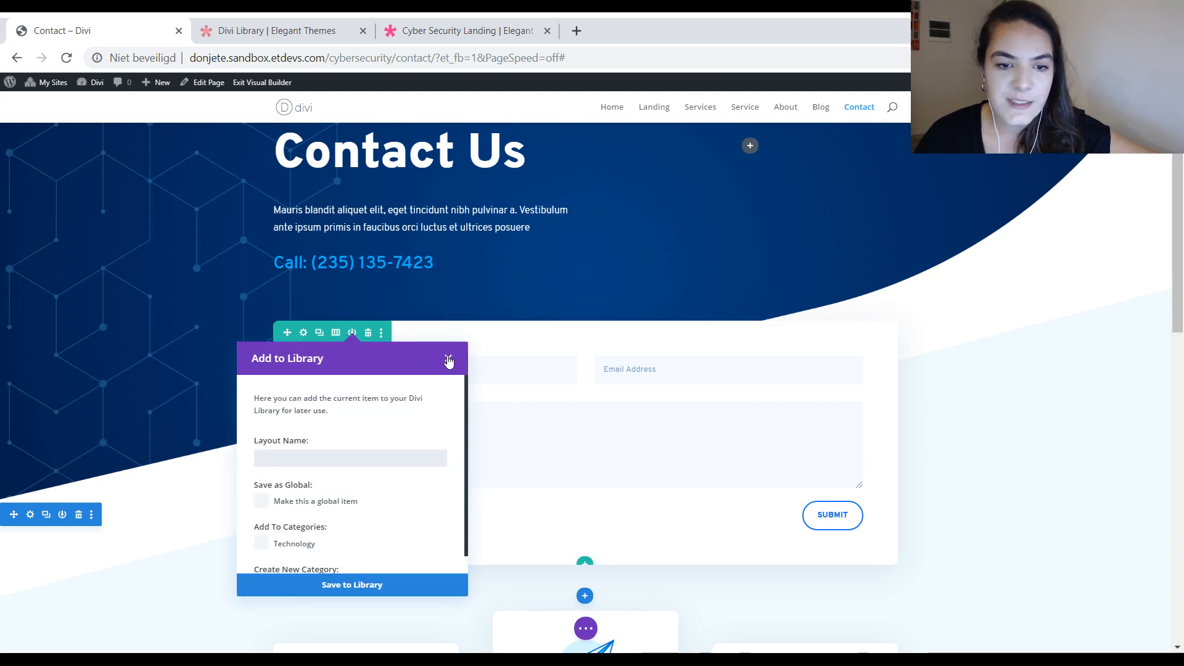
click(402, 461)
text(d)
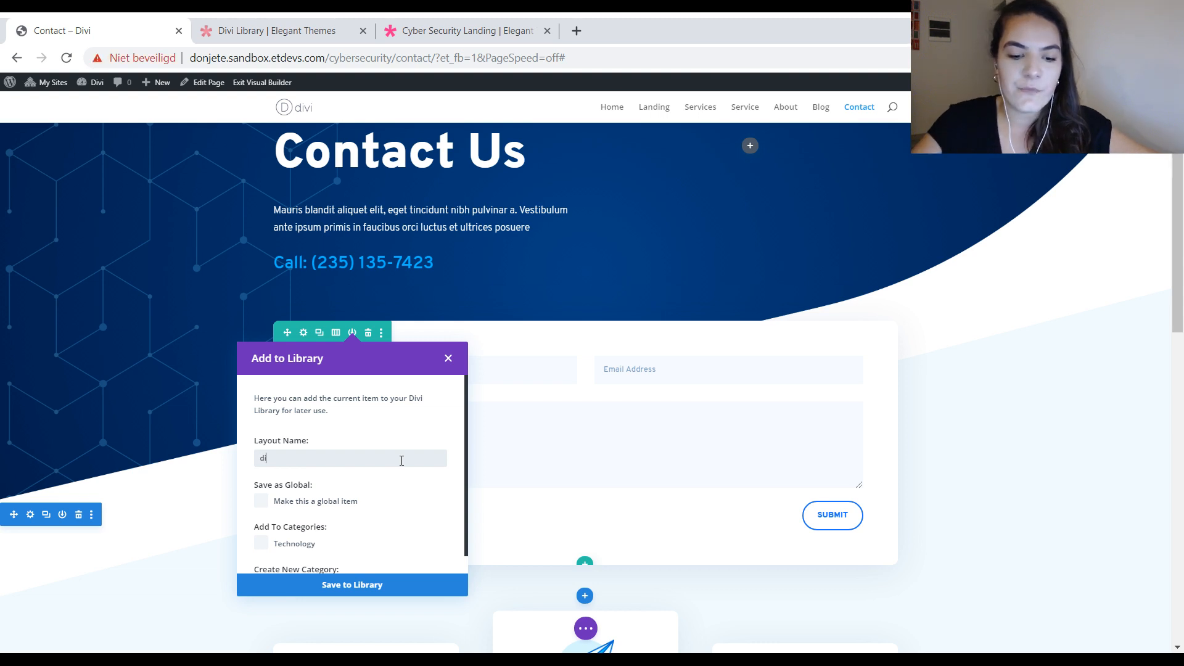
text(ivi-contact-form)
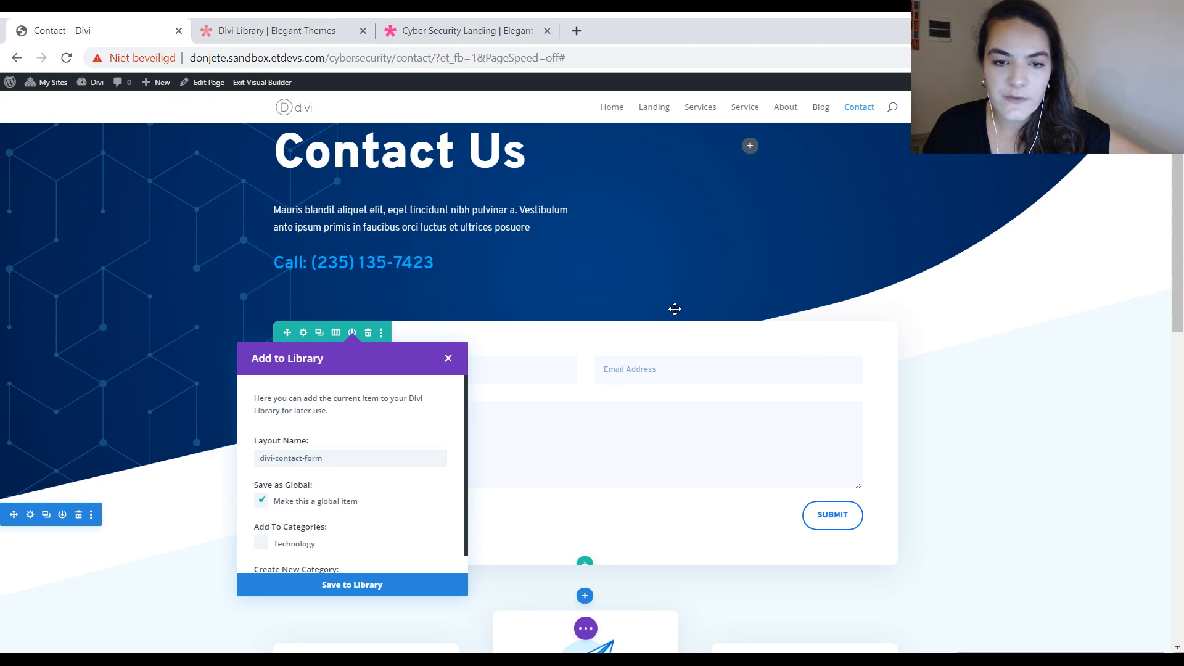
click(366, 587)
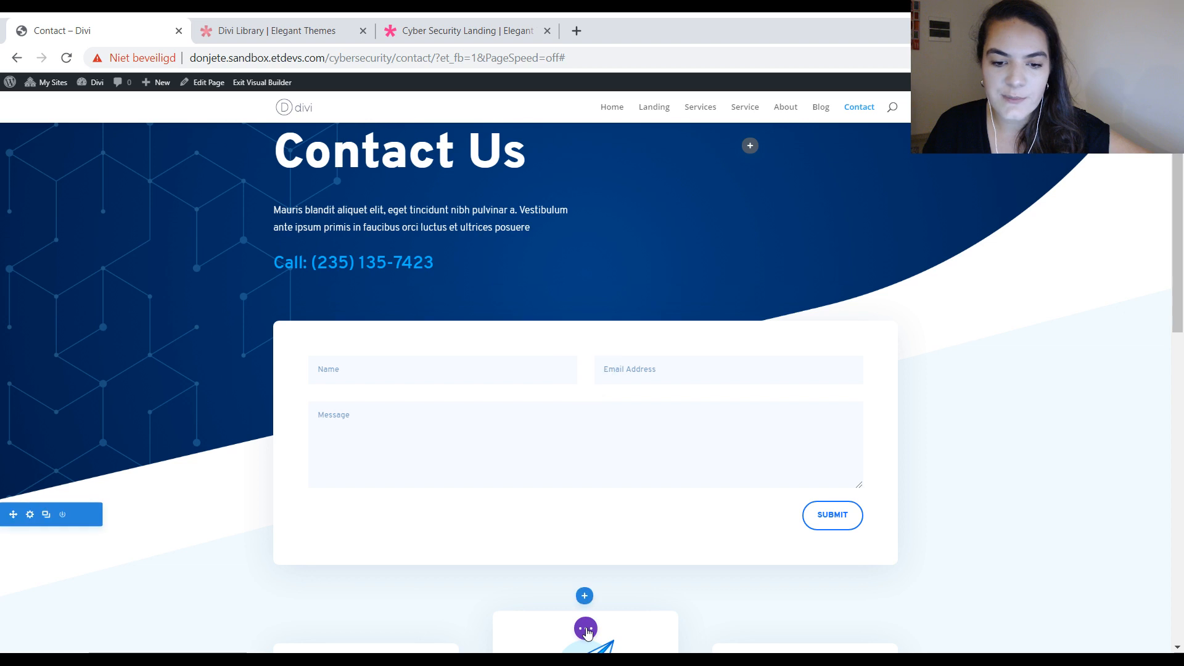
click(586, 629)
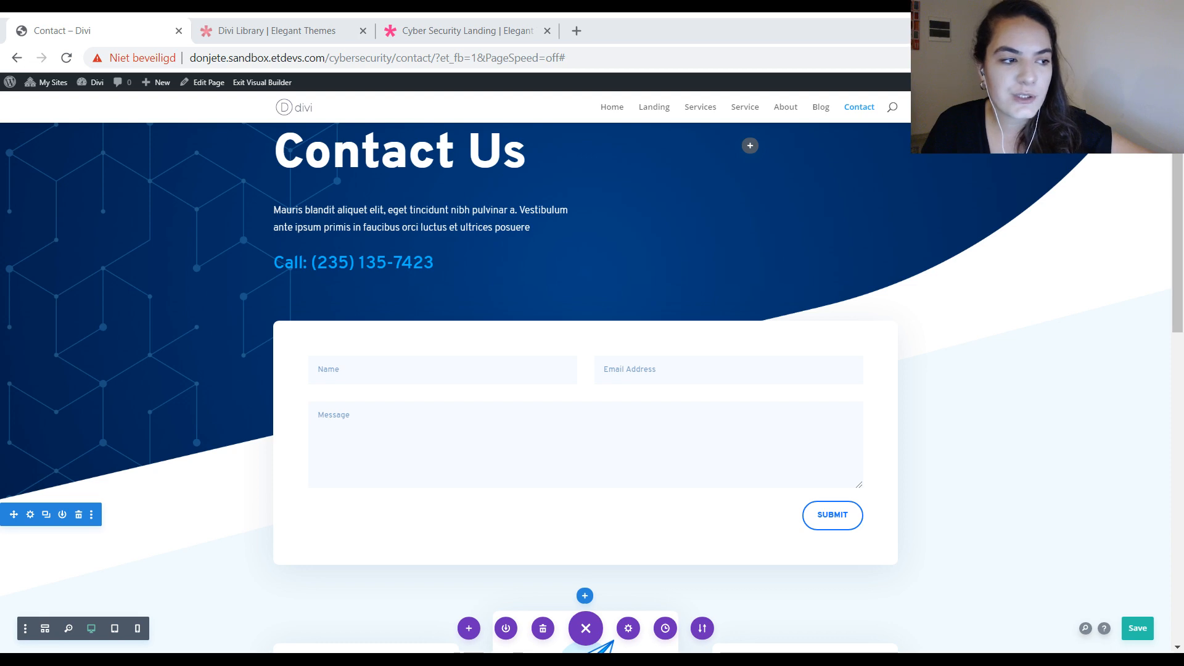
scroll(592, 387, down, 15)
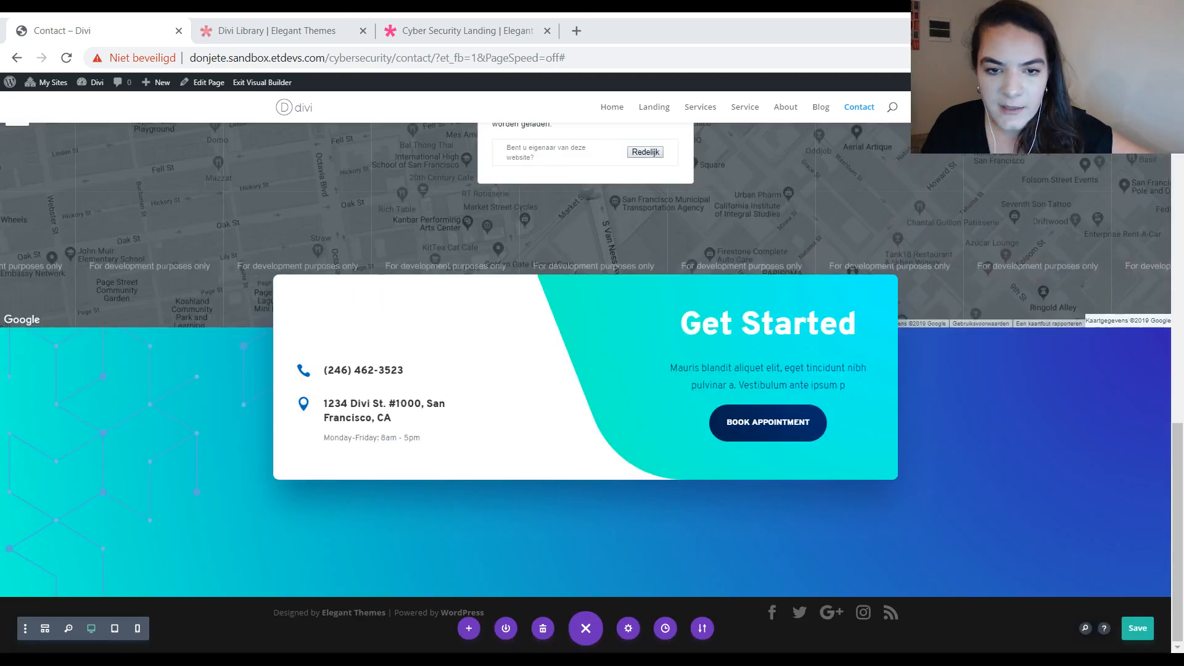
scroll(592, 387, up, 9)
scroll(346, 423, up, 1)
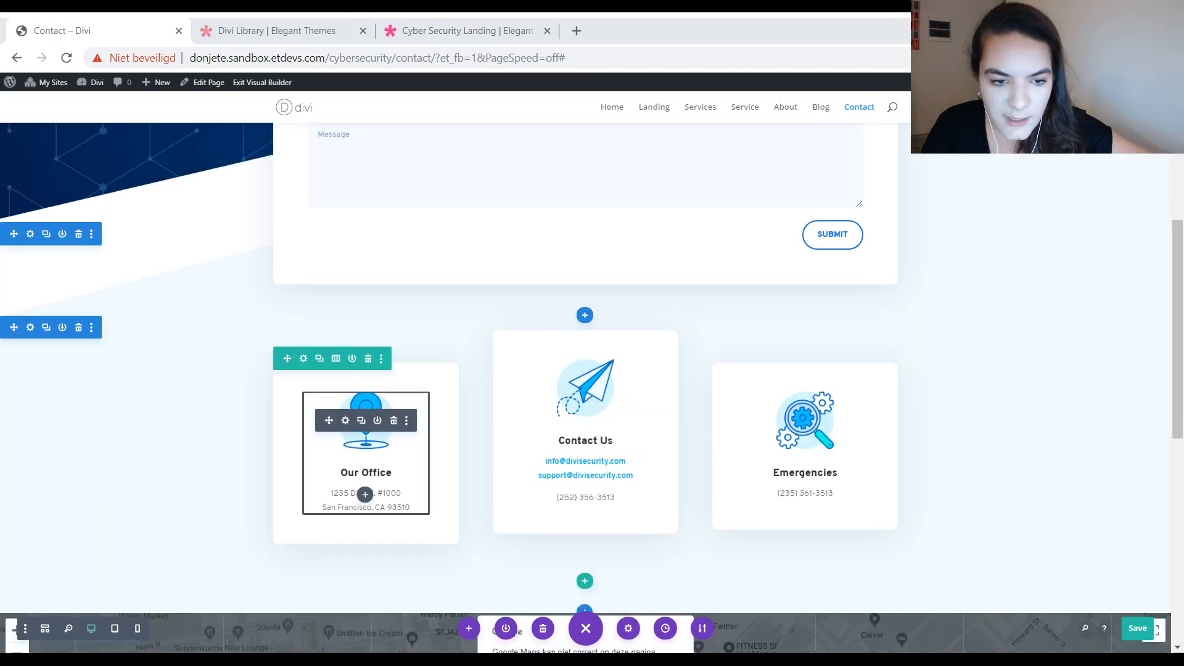
click(369, 412)
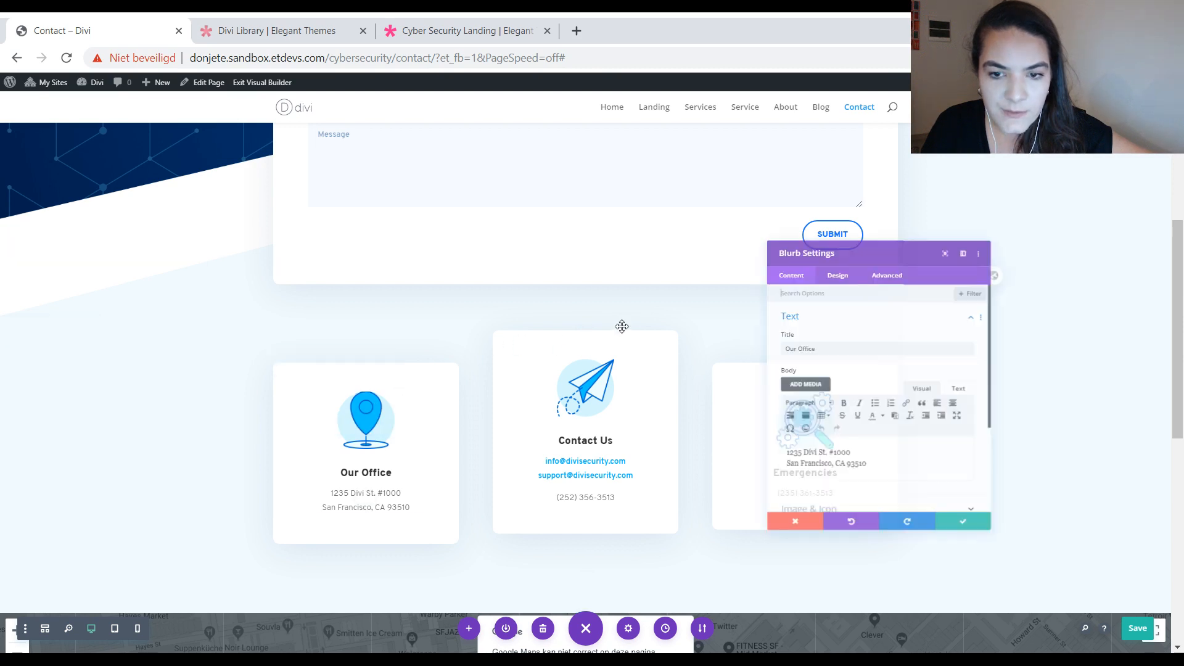
click(960, 555)
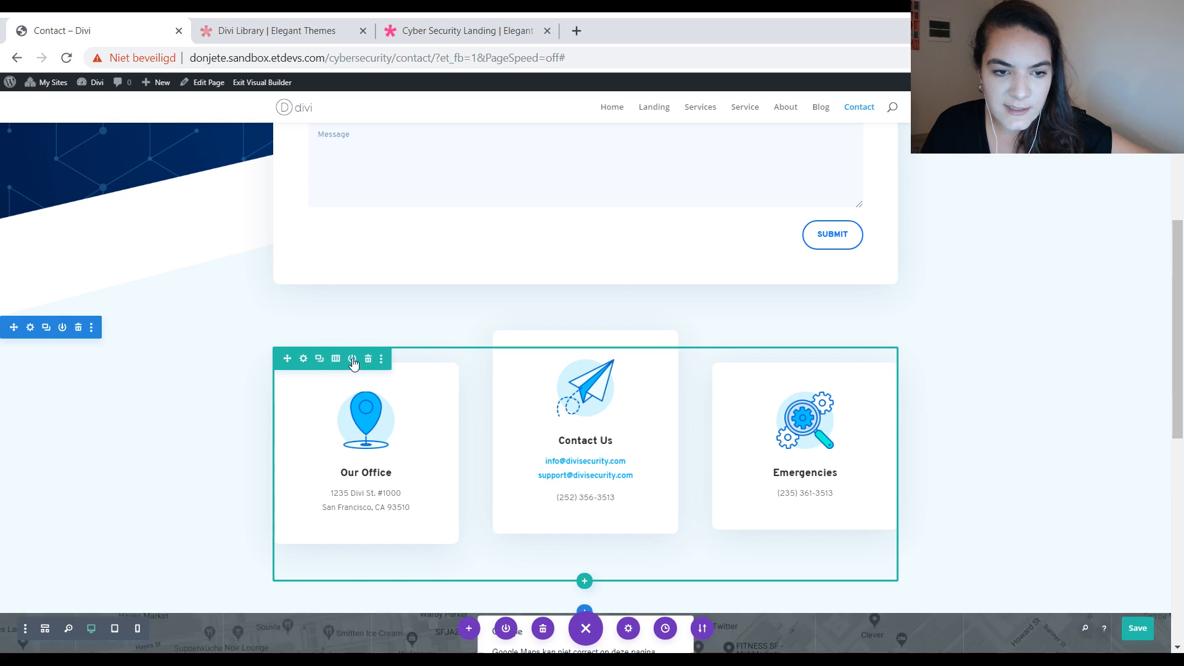
click(353, 359)
click(449, 384)
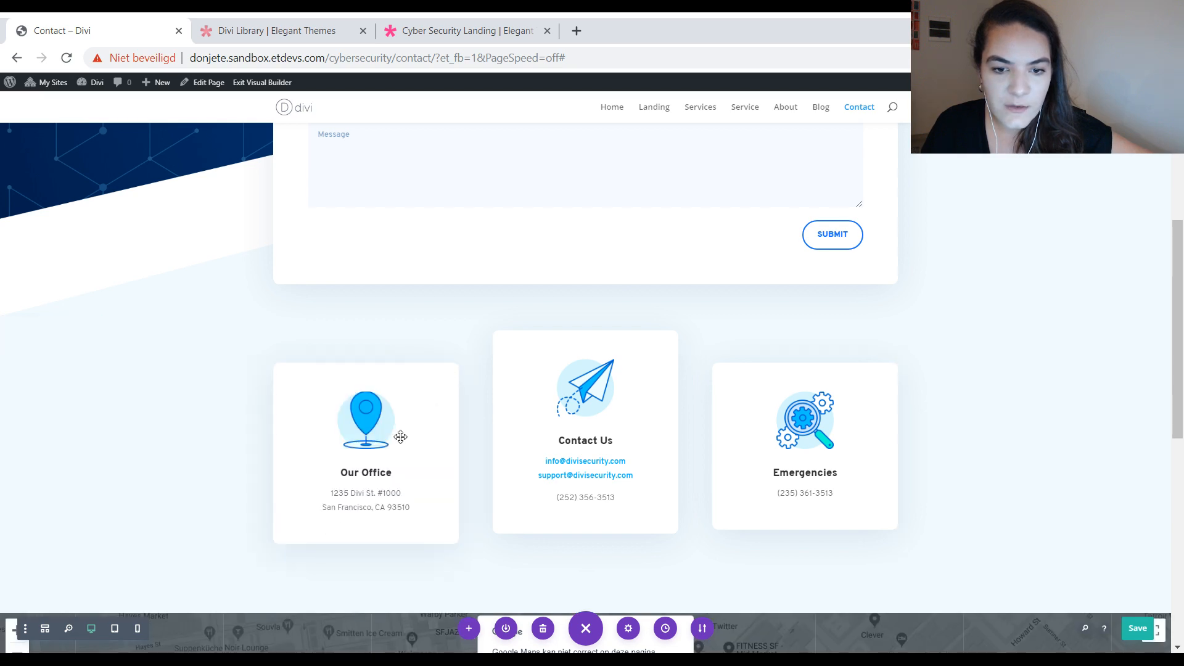
click(377, 420)
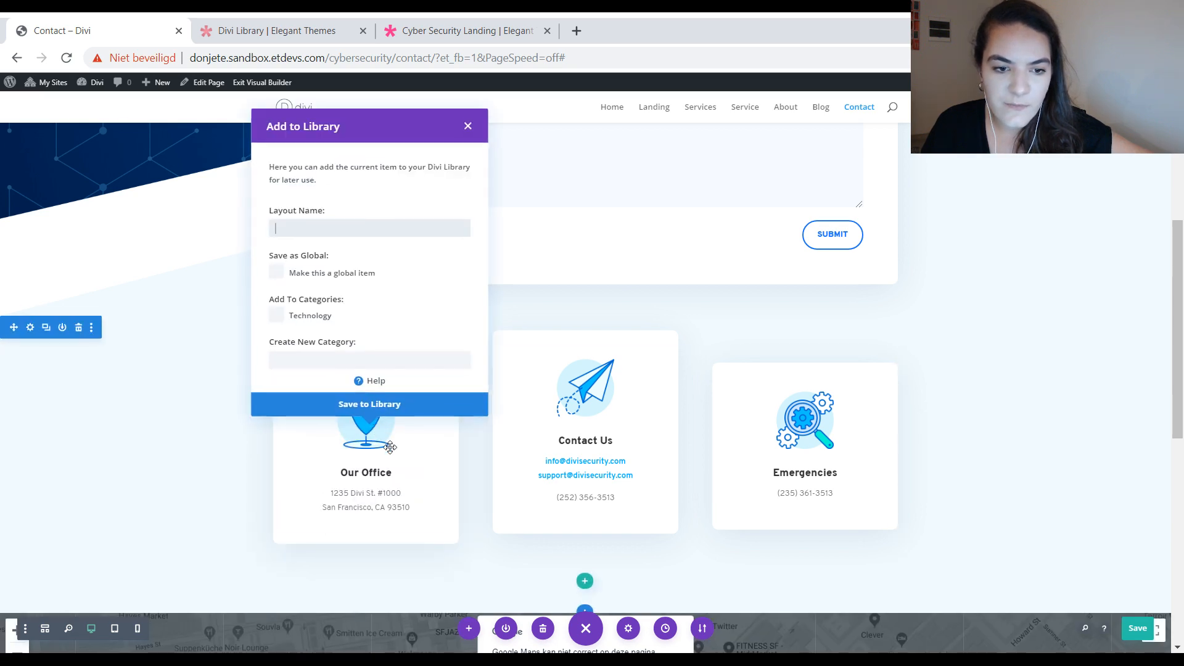
click(465, 127)
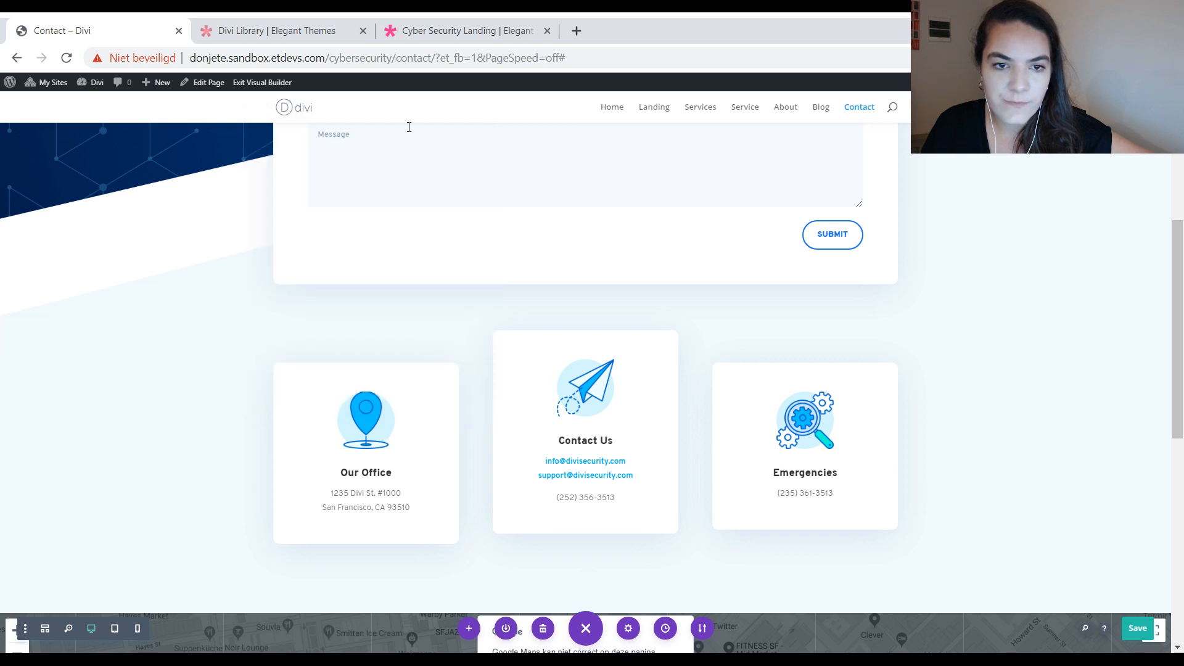
Step: Exit the Visual Builder on the Contact page and open the Landing page in the Visual Builder
click(262, 82)
click(562, 437)
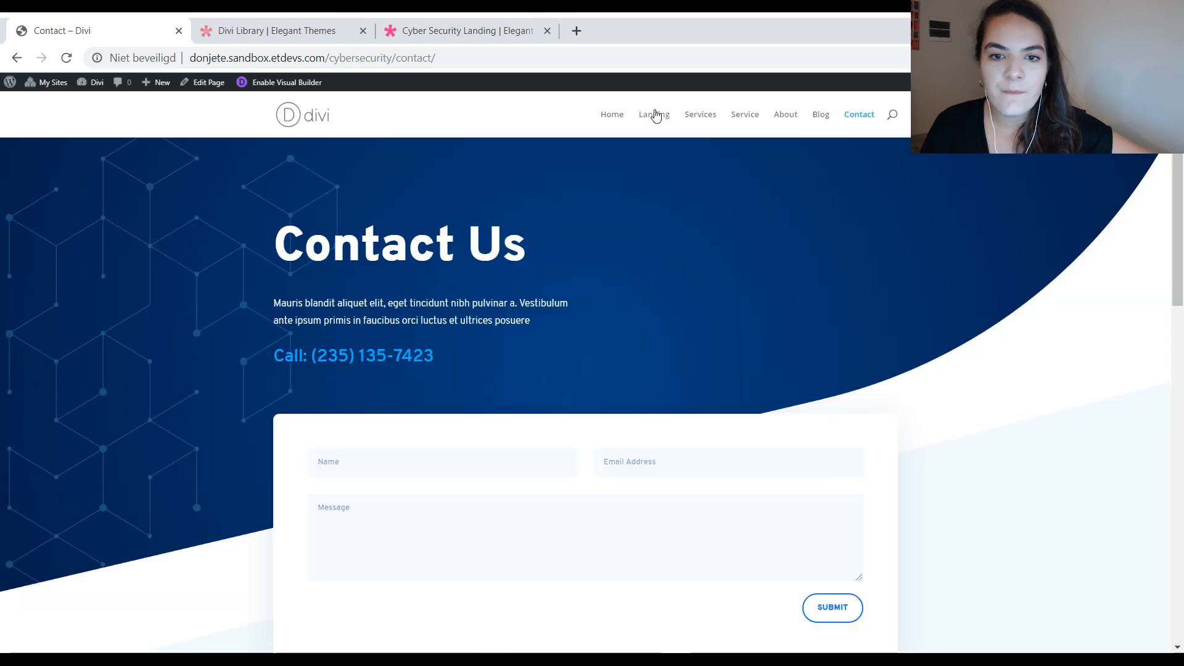
click(654, 115)
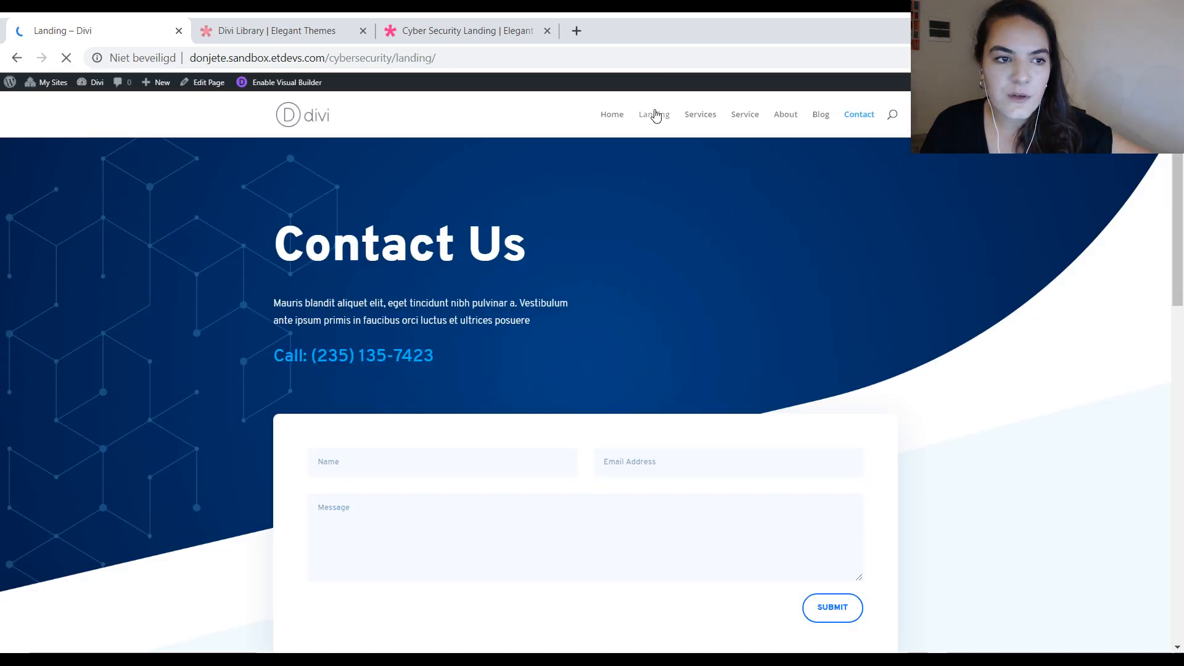
scroll(524, 409, down, 12)
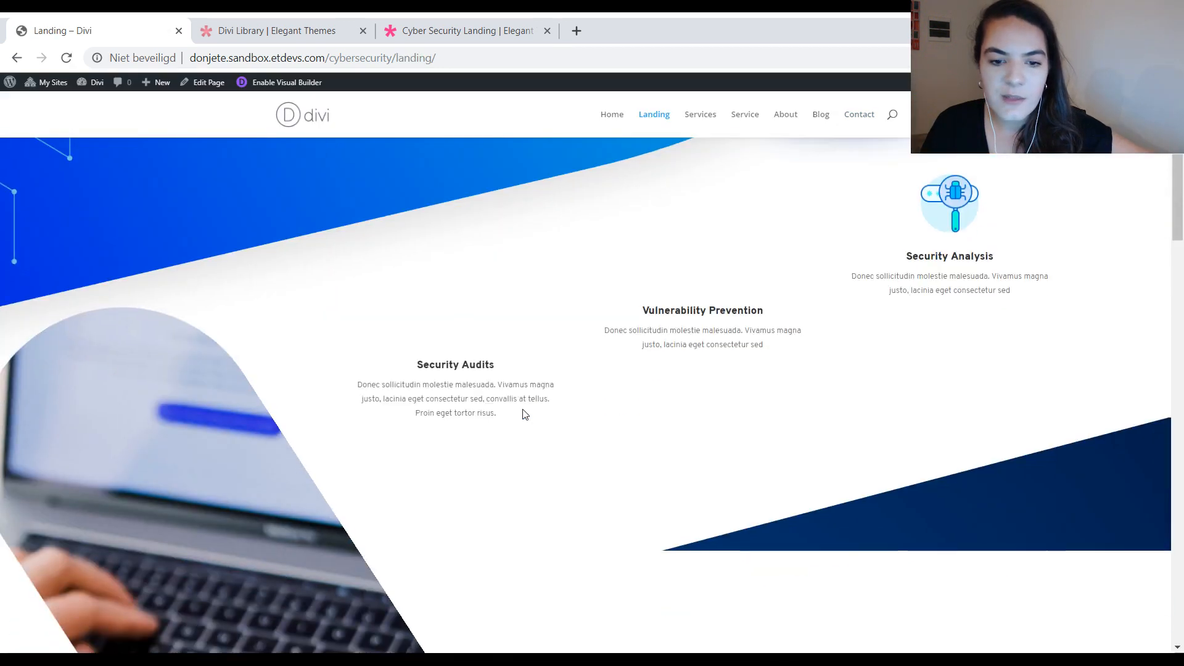
scroll(523, 413, down, 20)
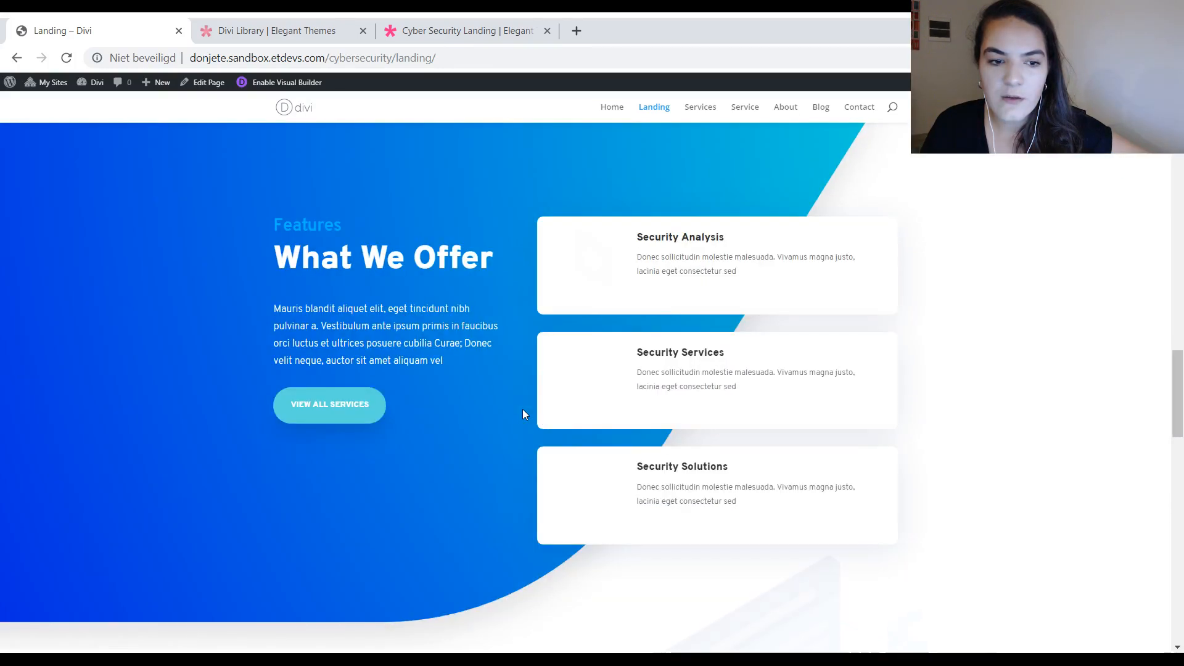
scroll(523, 413, down, 3)
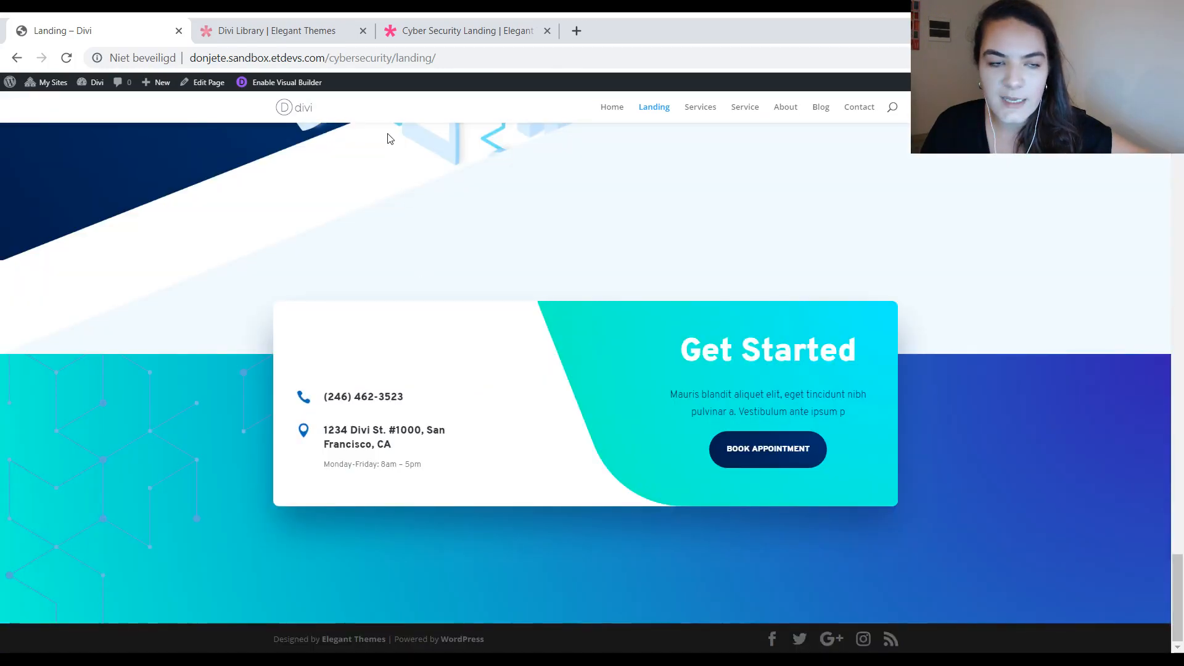
scroll(489, 294, up, 4)
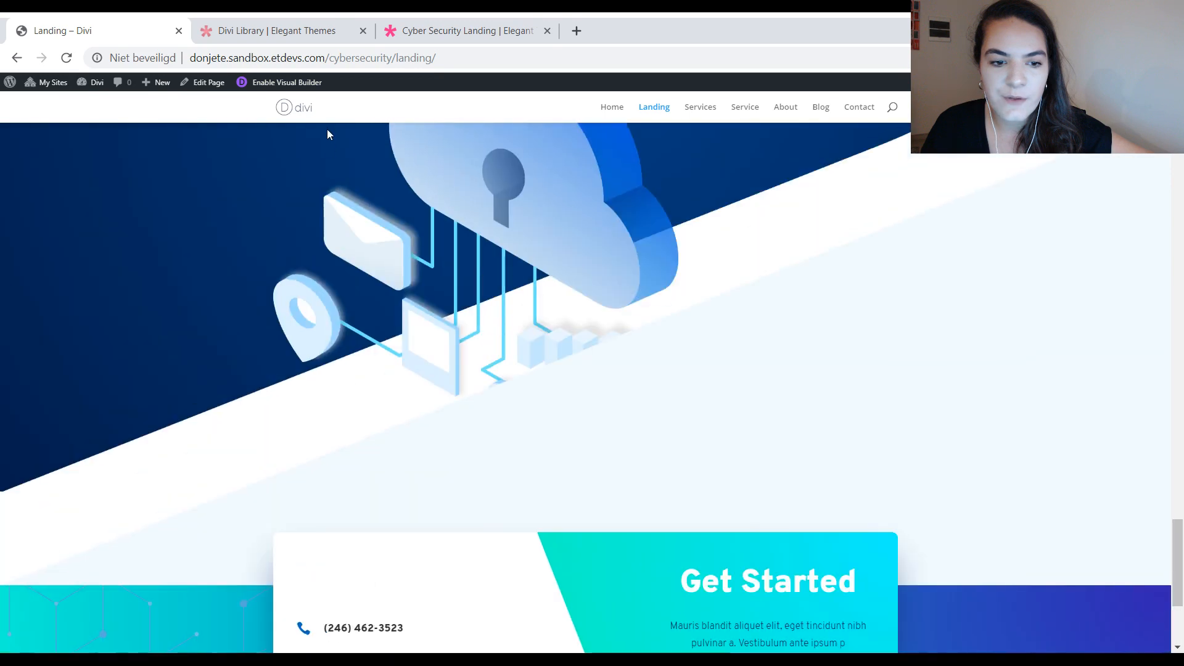
click(286, 86)
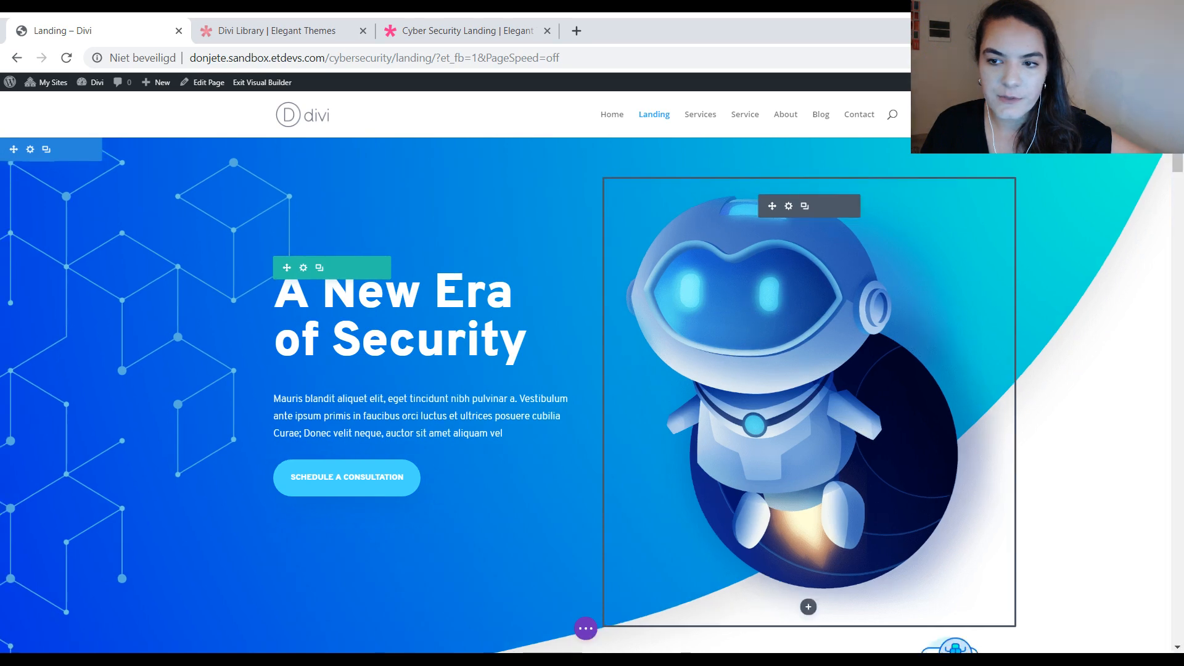
Step: Save the "Get Started" call-to-action section at the end of the Landing page to the Divi Library as divi-cta-section
drag(1177, 154, 1179, 620)
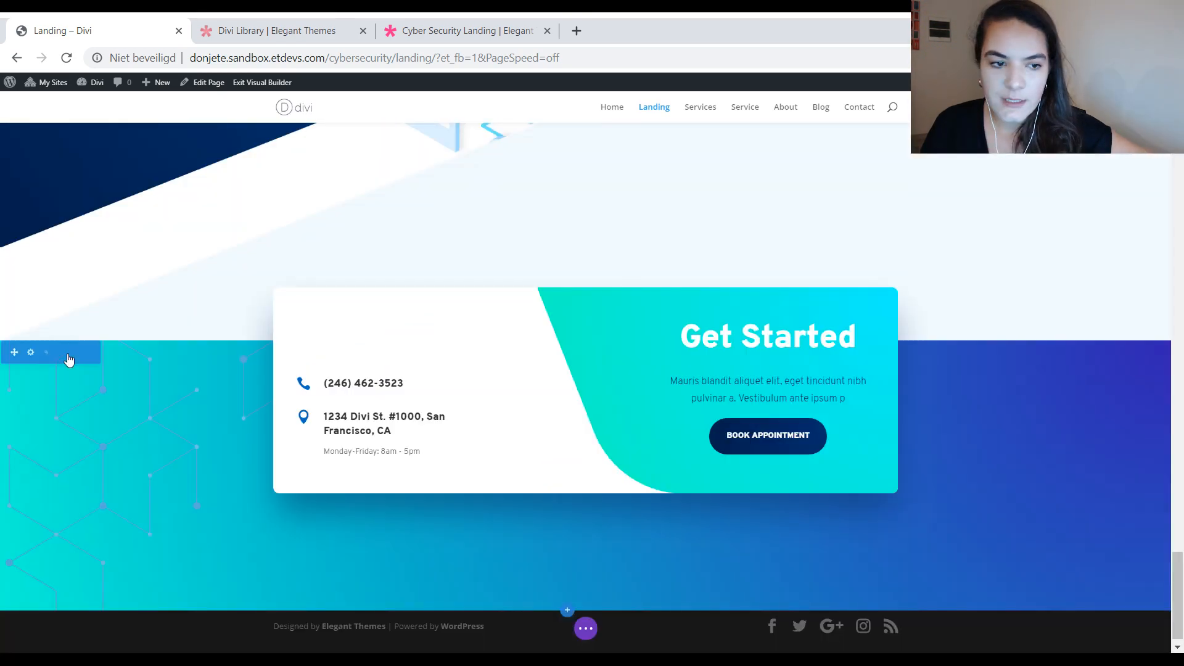
click(62, 352)
text(divi-cta-section)
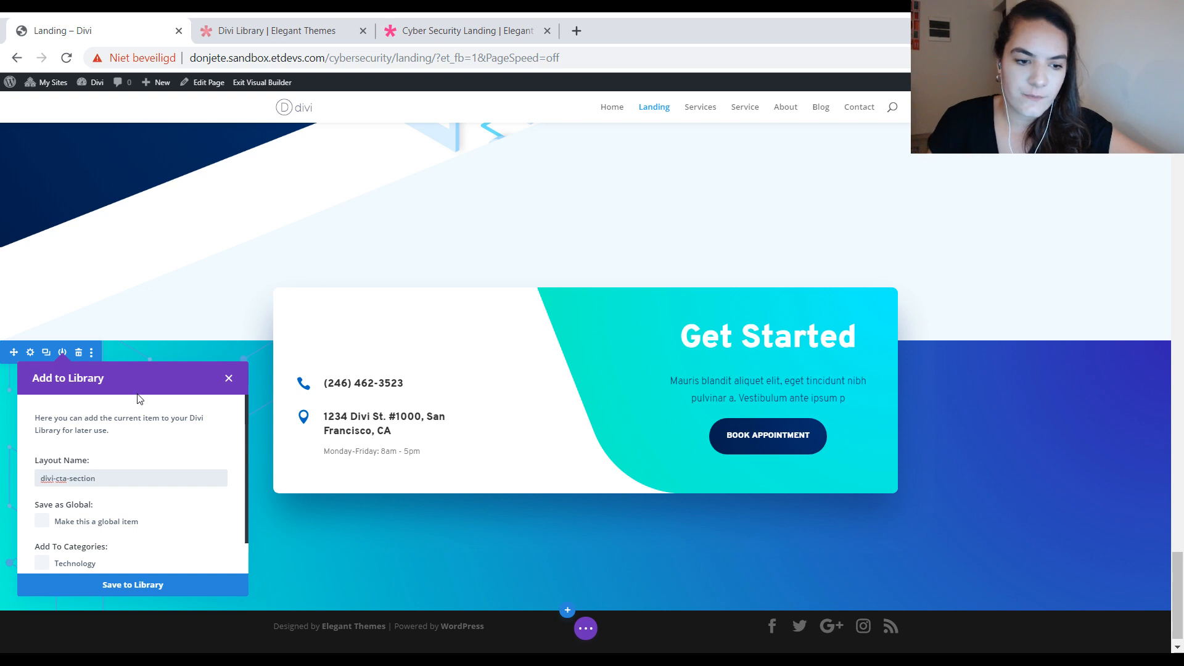
click(164, 586)
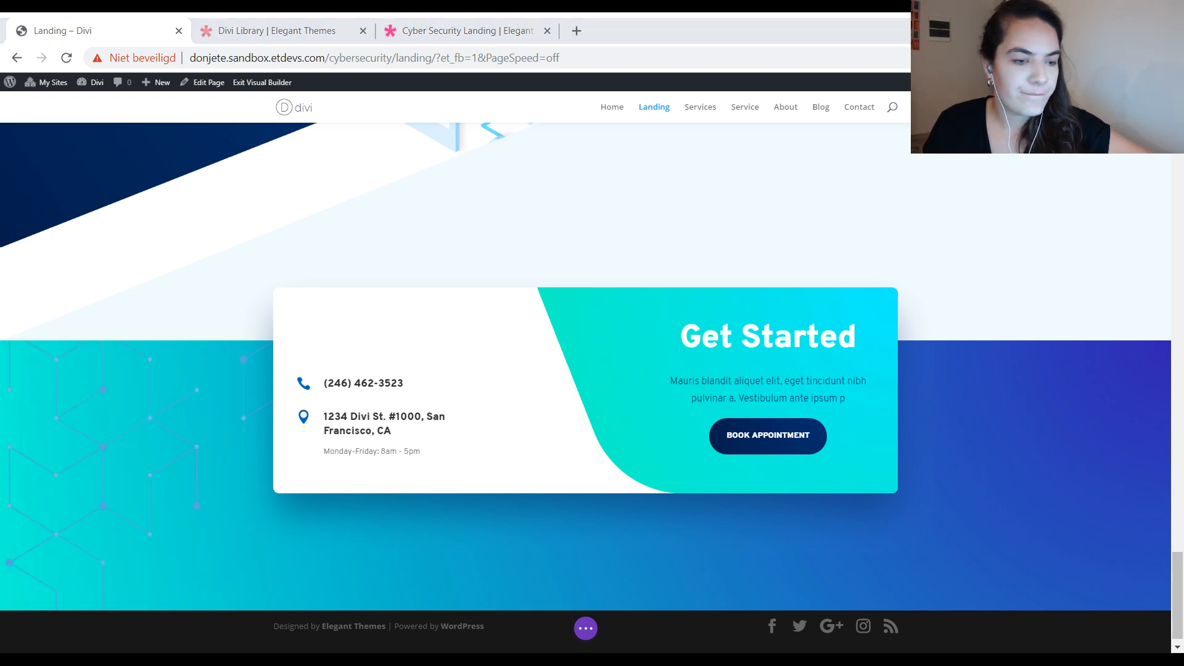
Step: Save the "Learn More" button module under "Security Solutions & Services" to the Divi Library as divi-secondary-button
scroll(592, 388, up, 20)
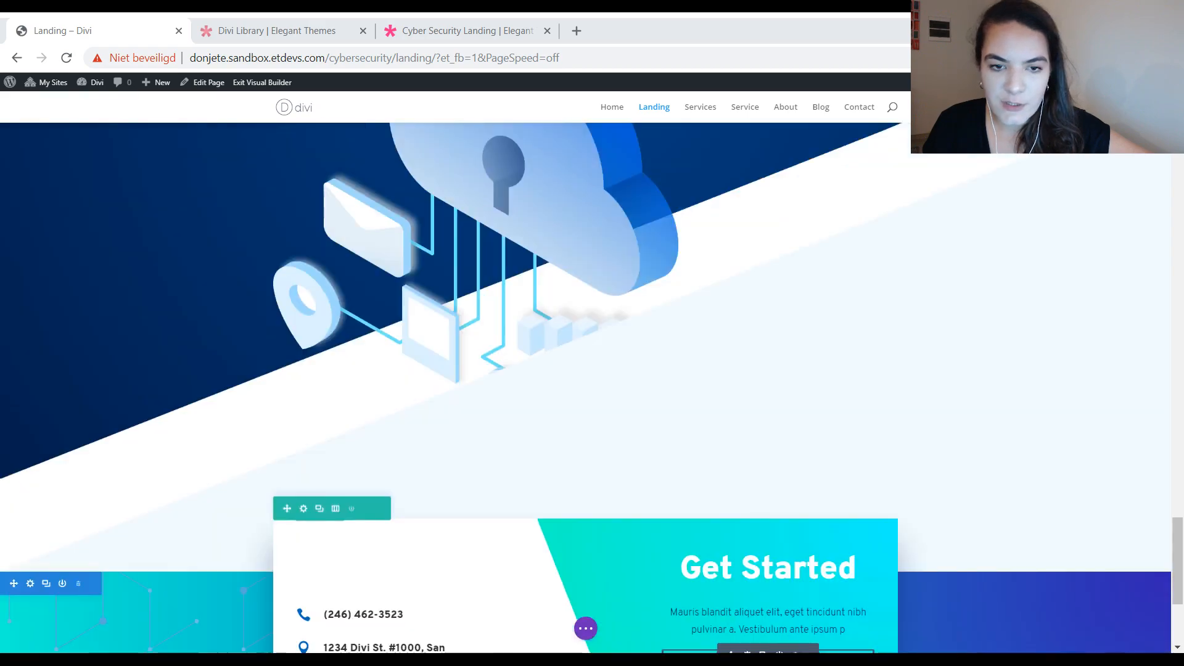
scroll(592, 388, up, 10)
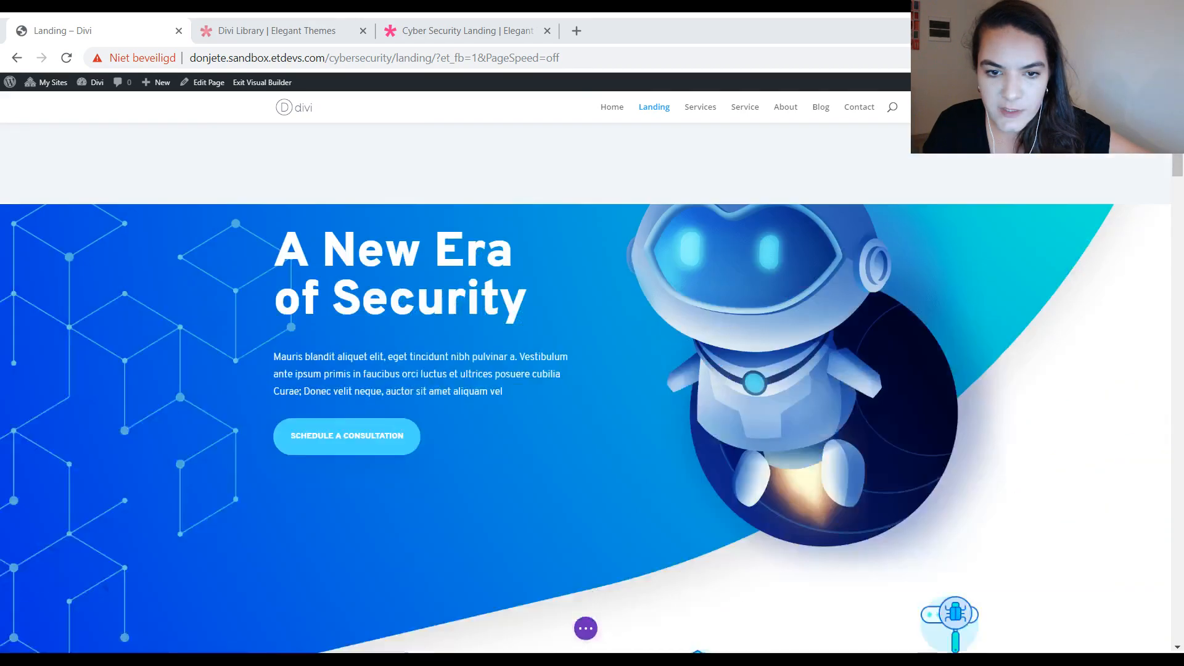
scroll(592, 388, down, 8)
scroll(592, 388, down, 10)
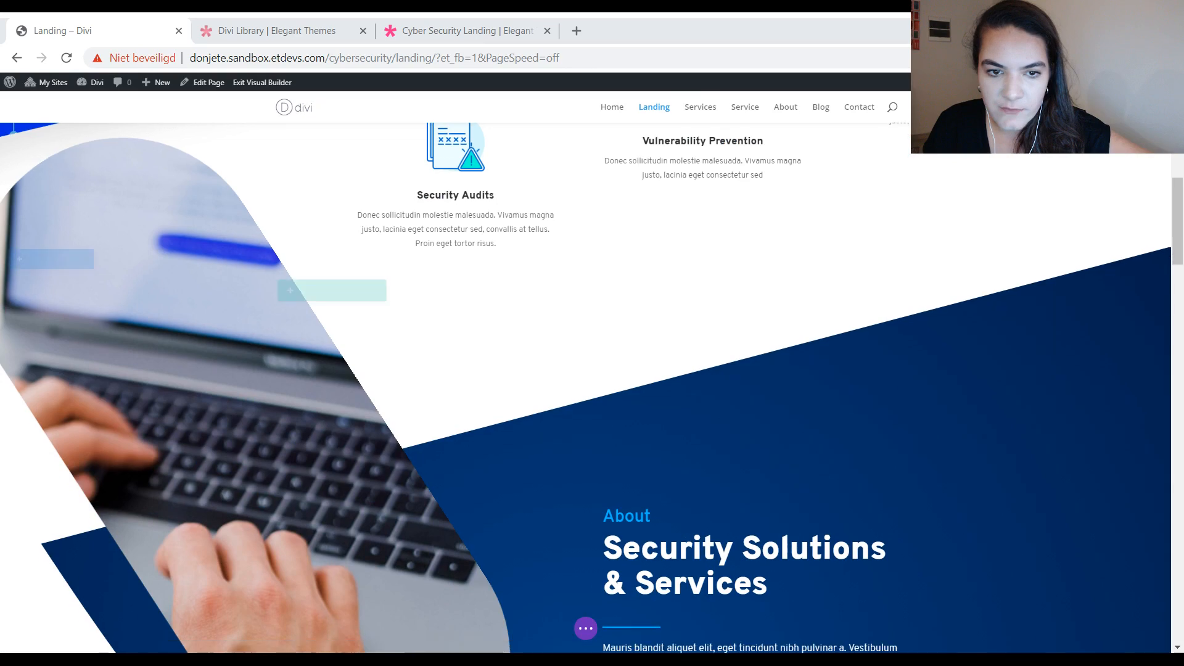
scroll(592, 387, up, 2)
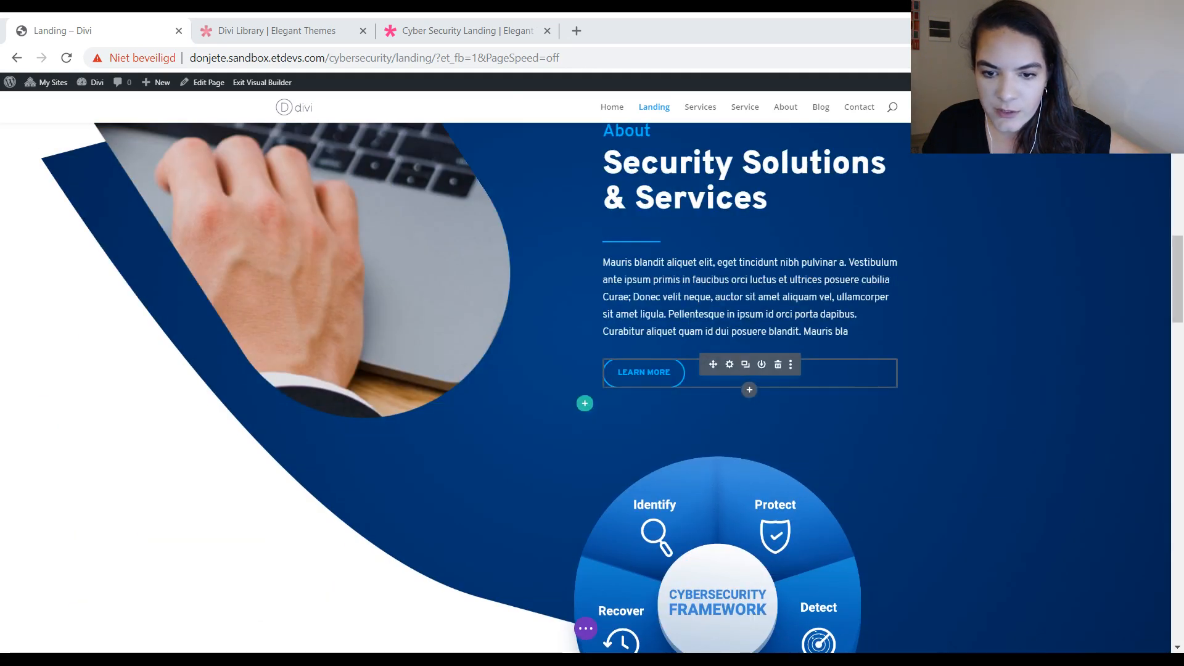
click(762, 364)
click(703, 465)
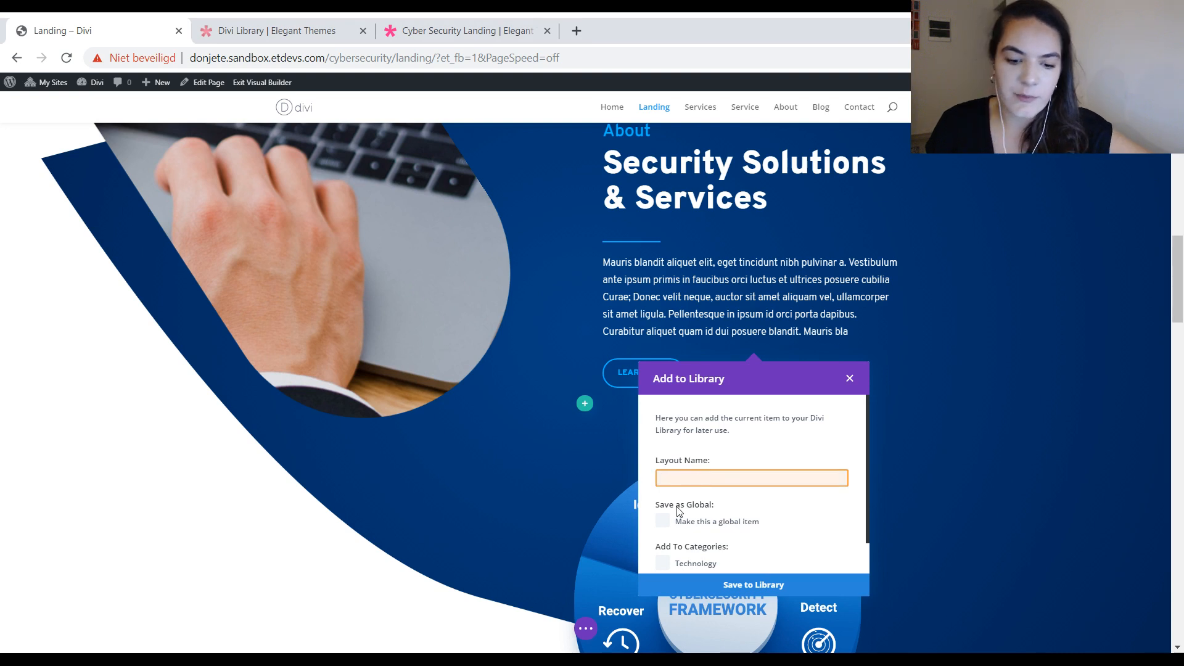
text(divi-secondary-button)
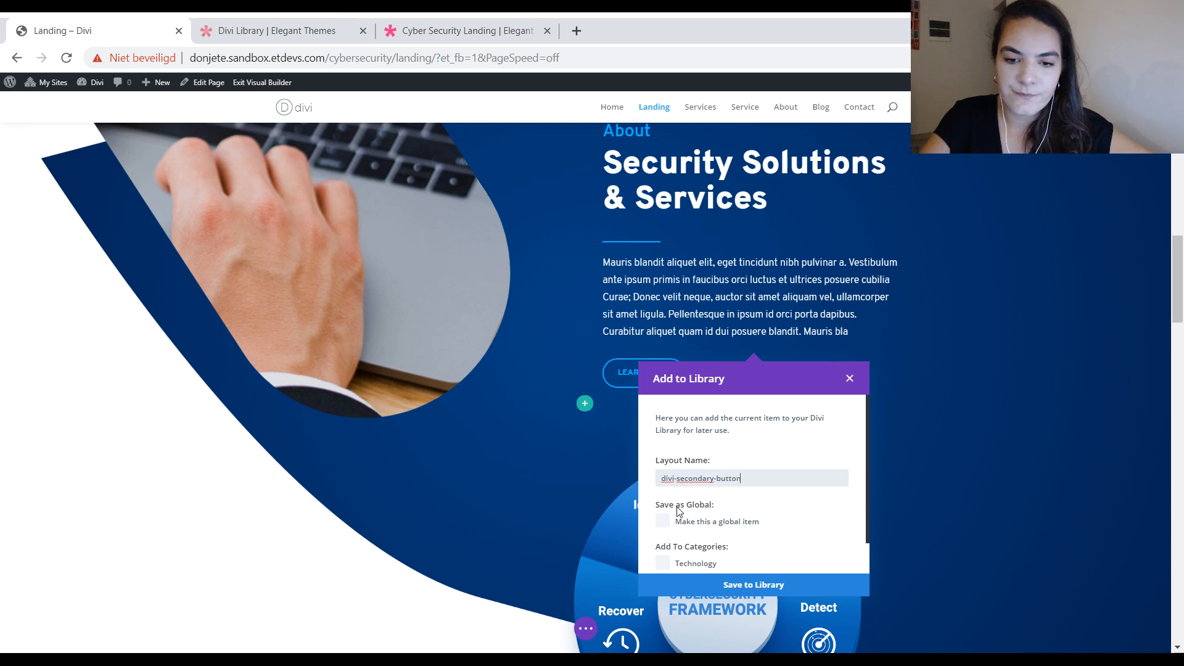
click(708, 589)
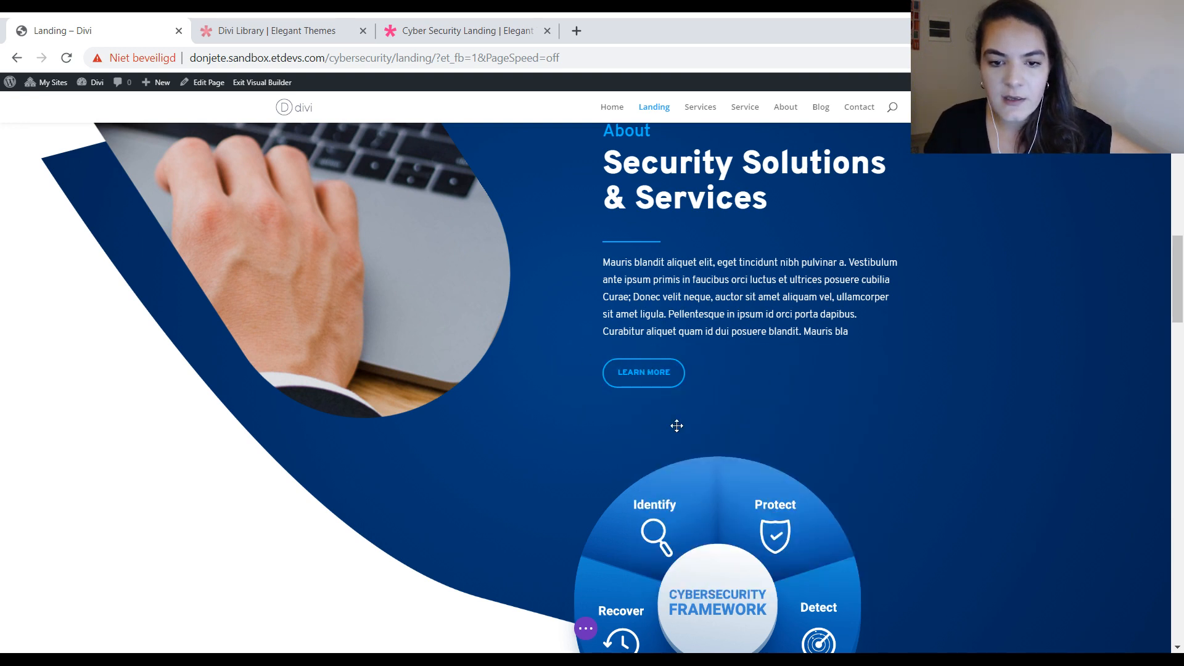
Step: Look over the Landing page's hero, About and "What We Offer" sections and their buttons
scroll(777, 420, up, 5)
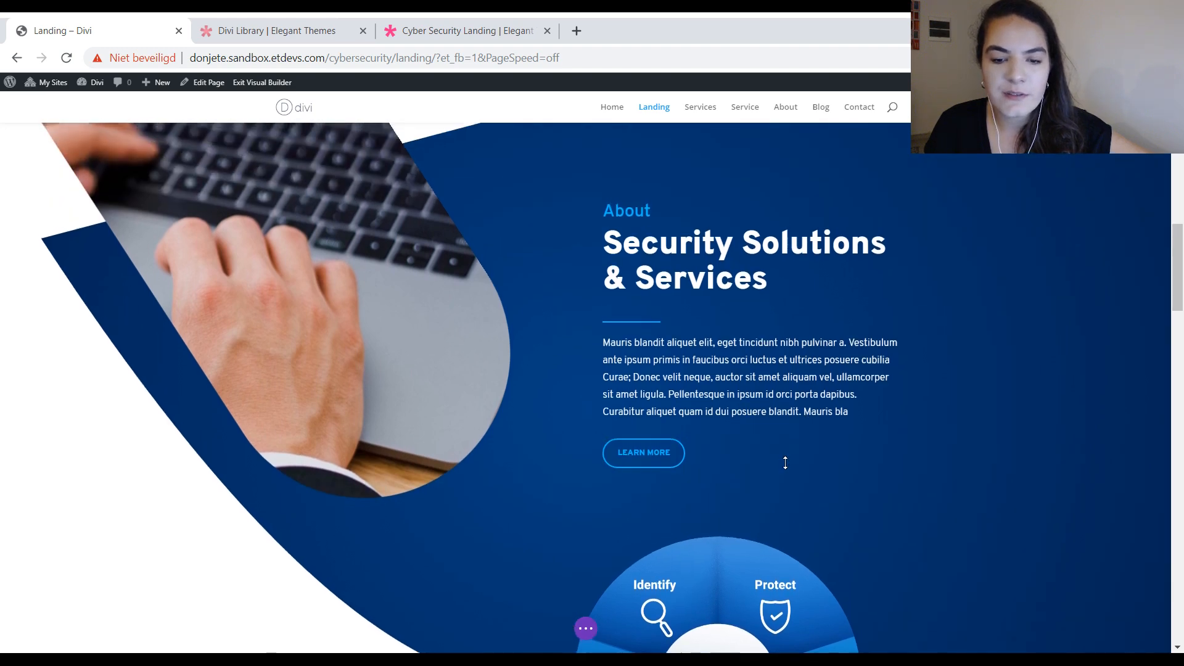
scroll(784, 462, up, 10)
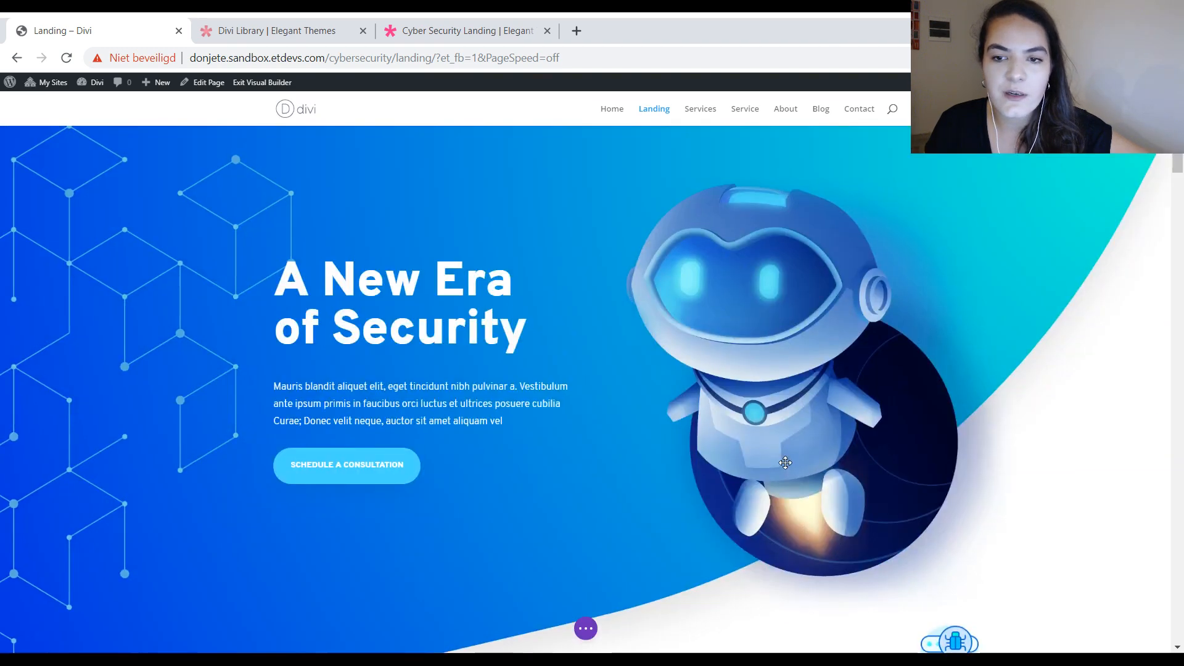
scroll(785, 463, down, 6)
scroll(785, 463, down, 9)
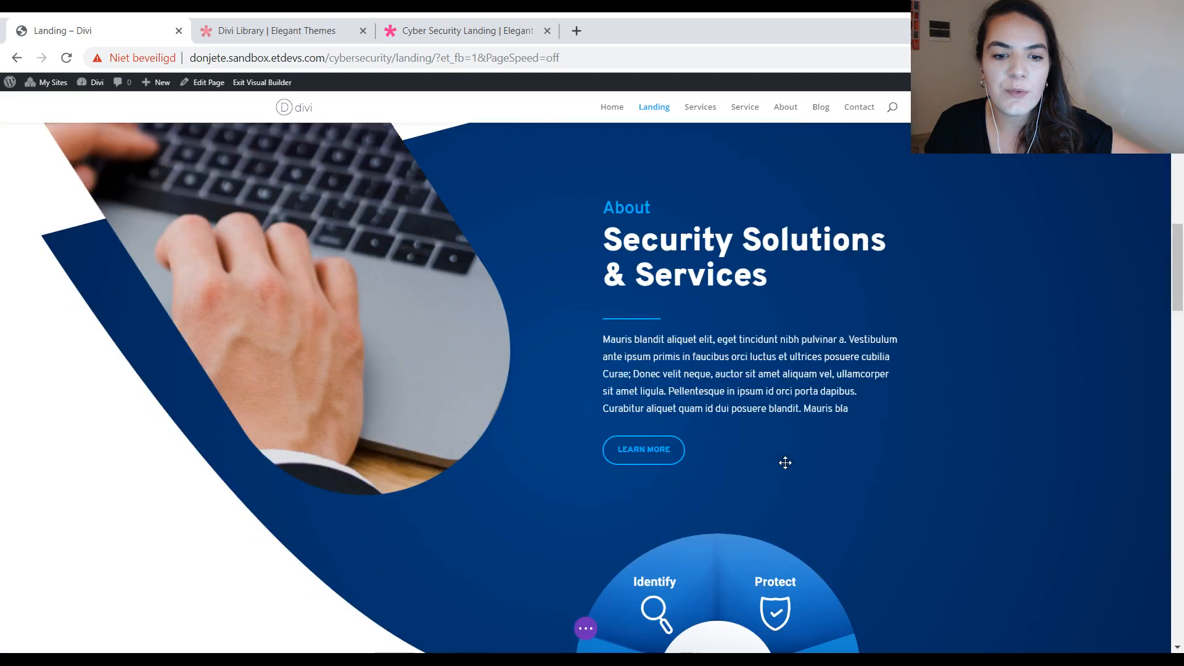
scroll(785, 462, down, 5)
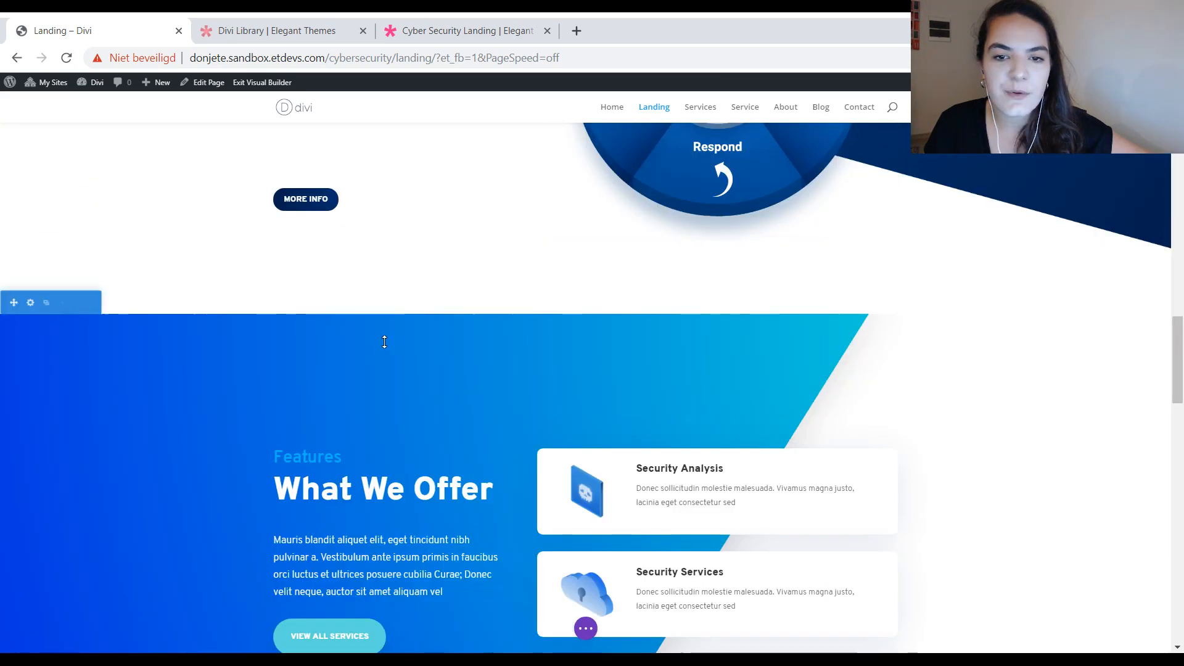
scroll(510, 351, up, 3)
scroll(578, 354, up, 10)
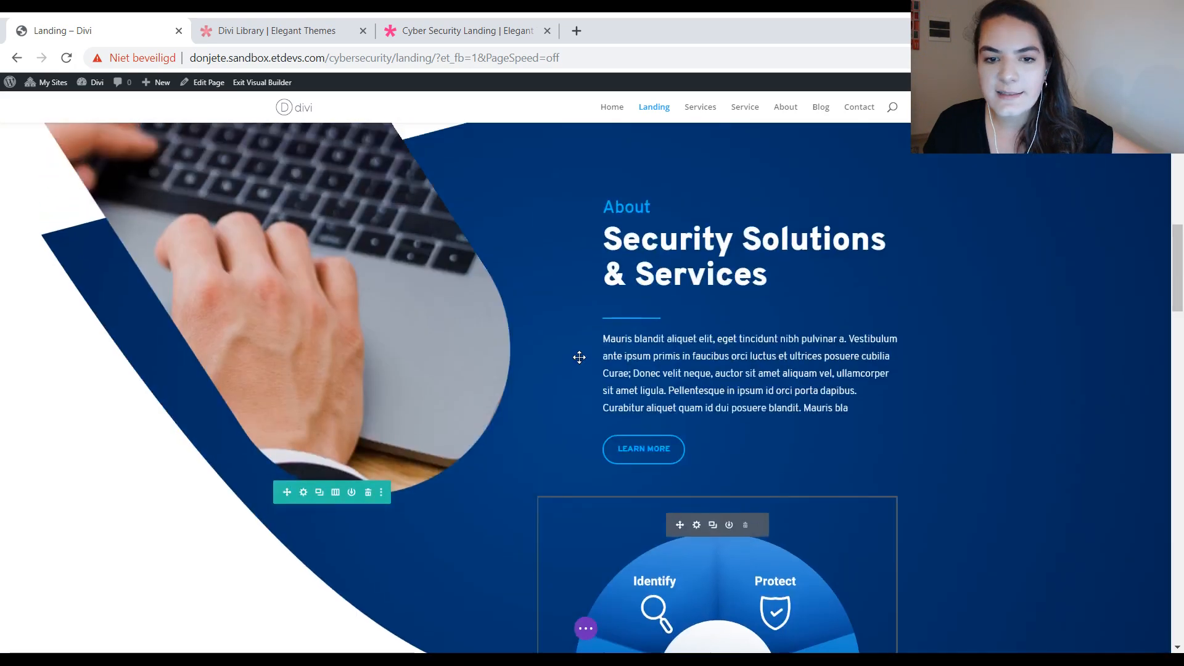
scroll(579, 357, up, 4)
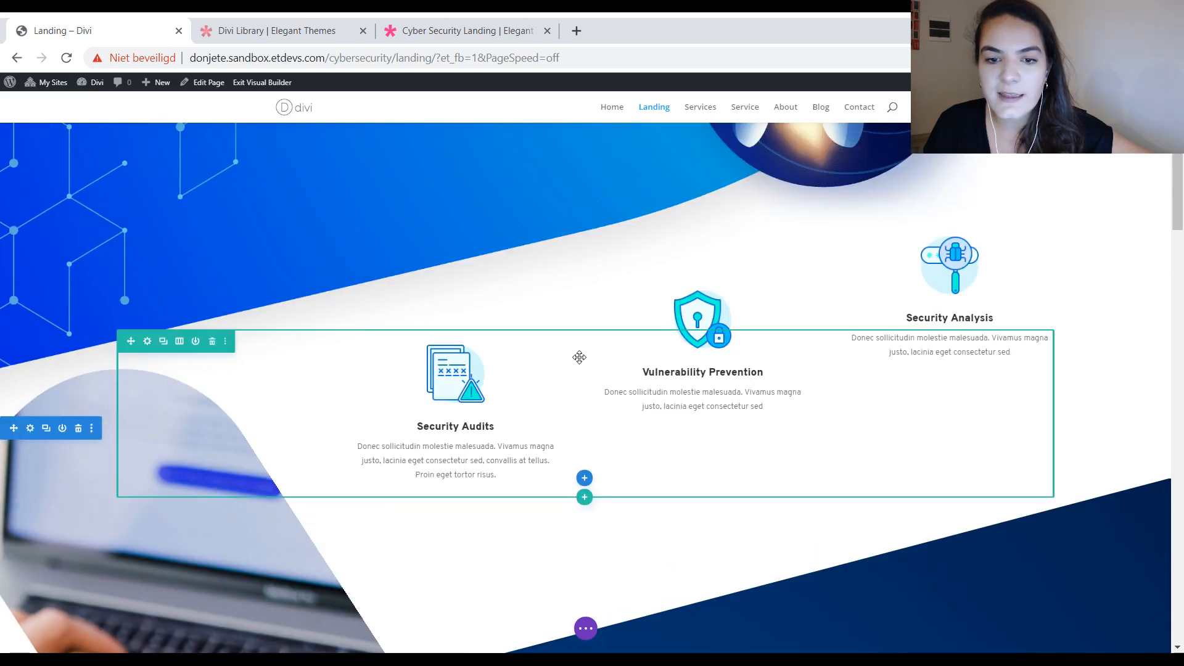
Step: Save the first dark "Learn More" button module in the "Our Approach to Security" section to the Divi Library as divi-tertiary-button
scroll(579, 357, down, 15)
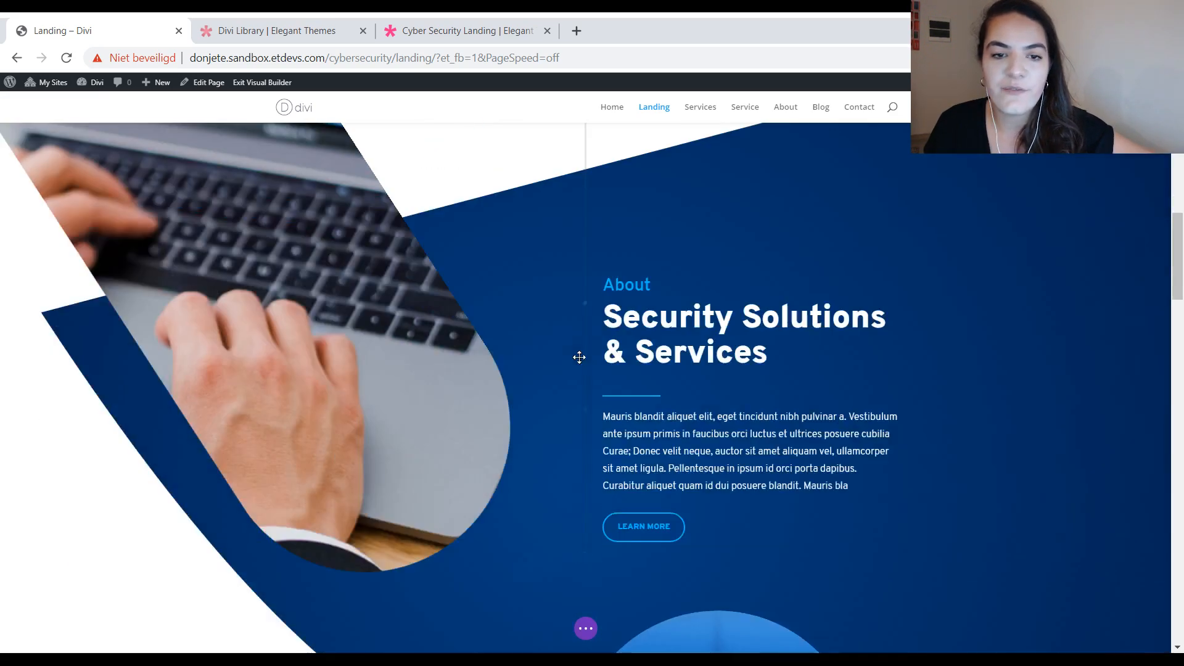
scroll(579, 357, down, 8)
scroll(387, 326, down, 15)
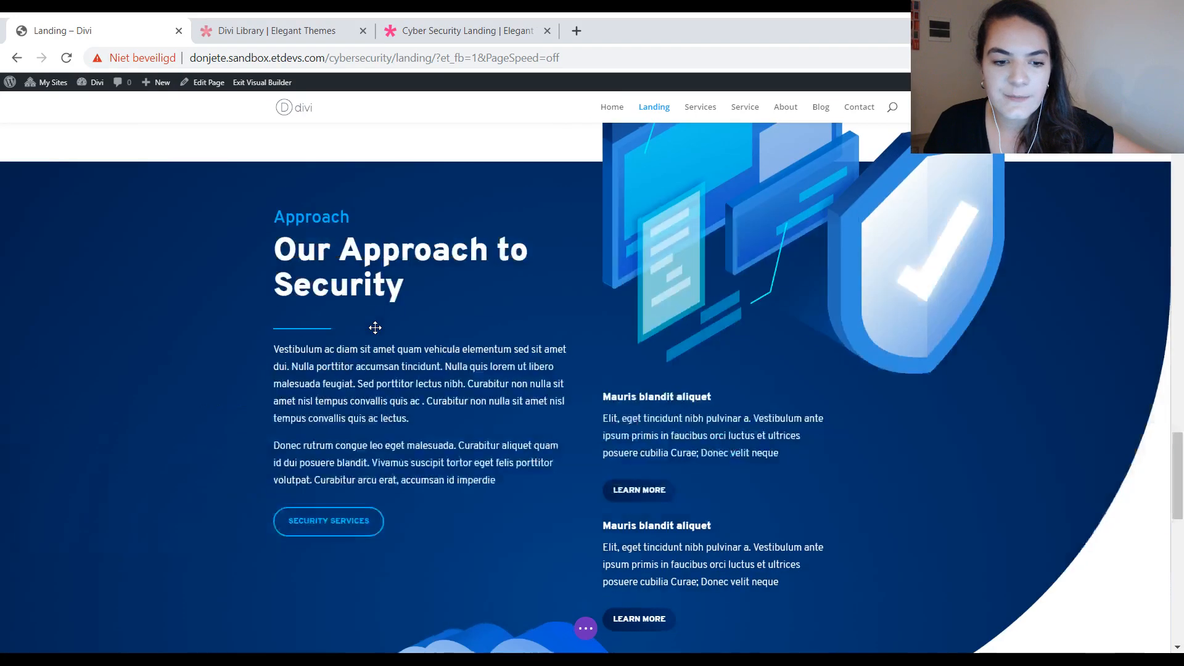
scroll(579, 309, up, 5)
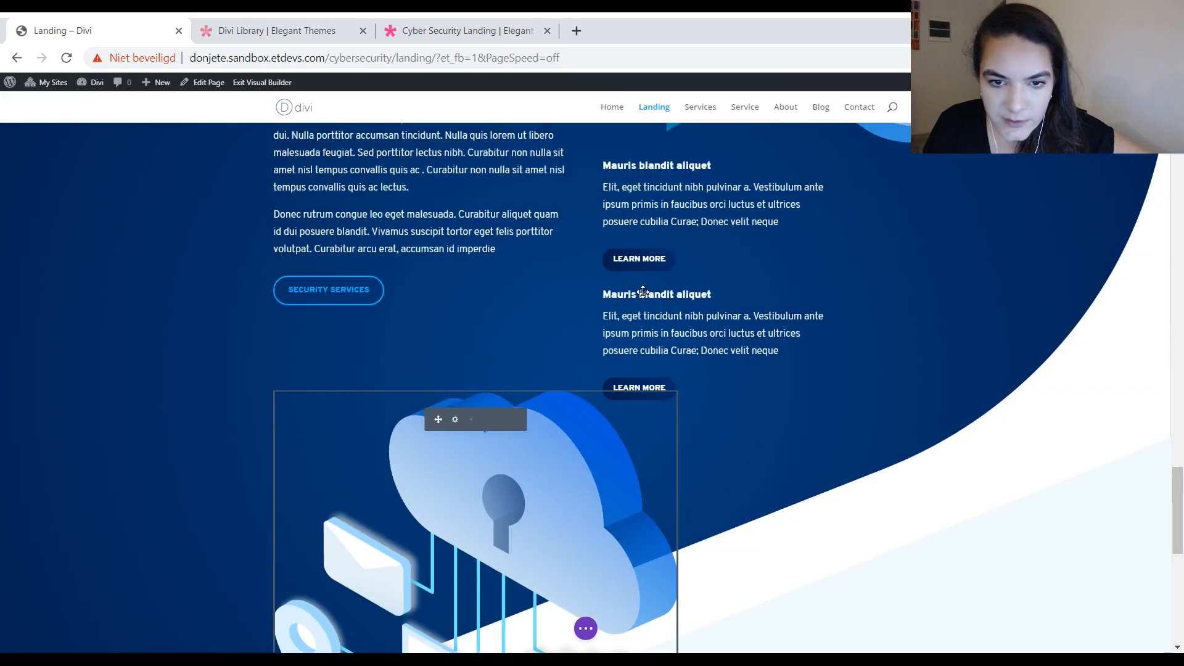
mouse_move(707, 257)
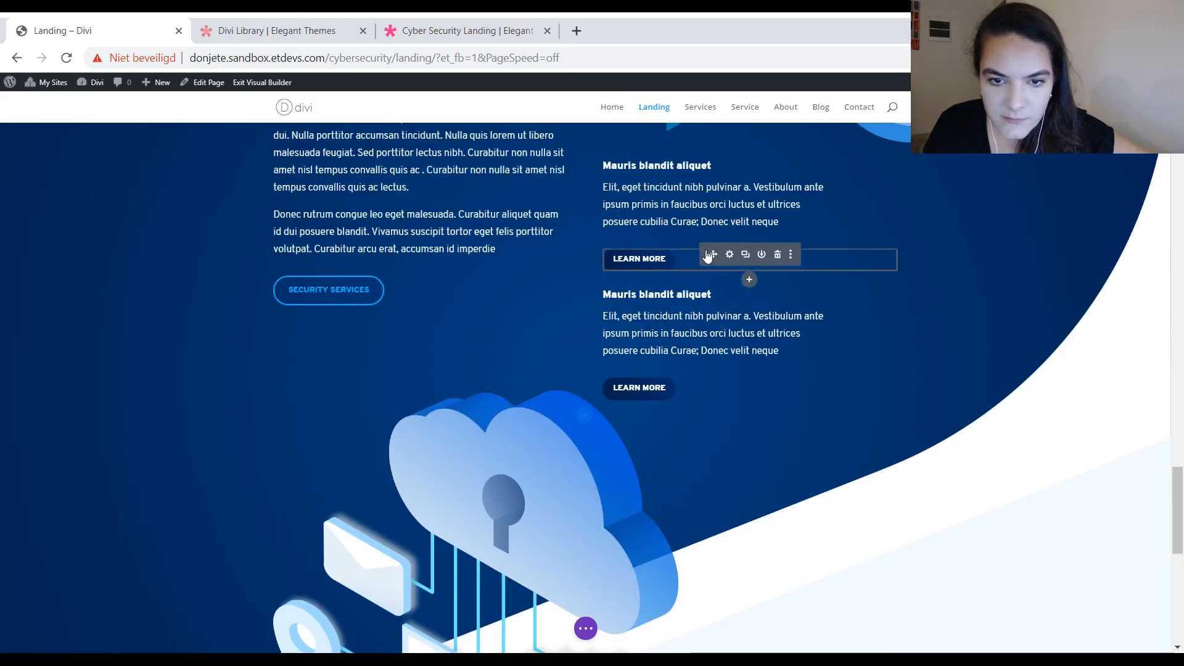
click(762, 254)
text(divi-tertiary)
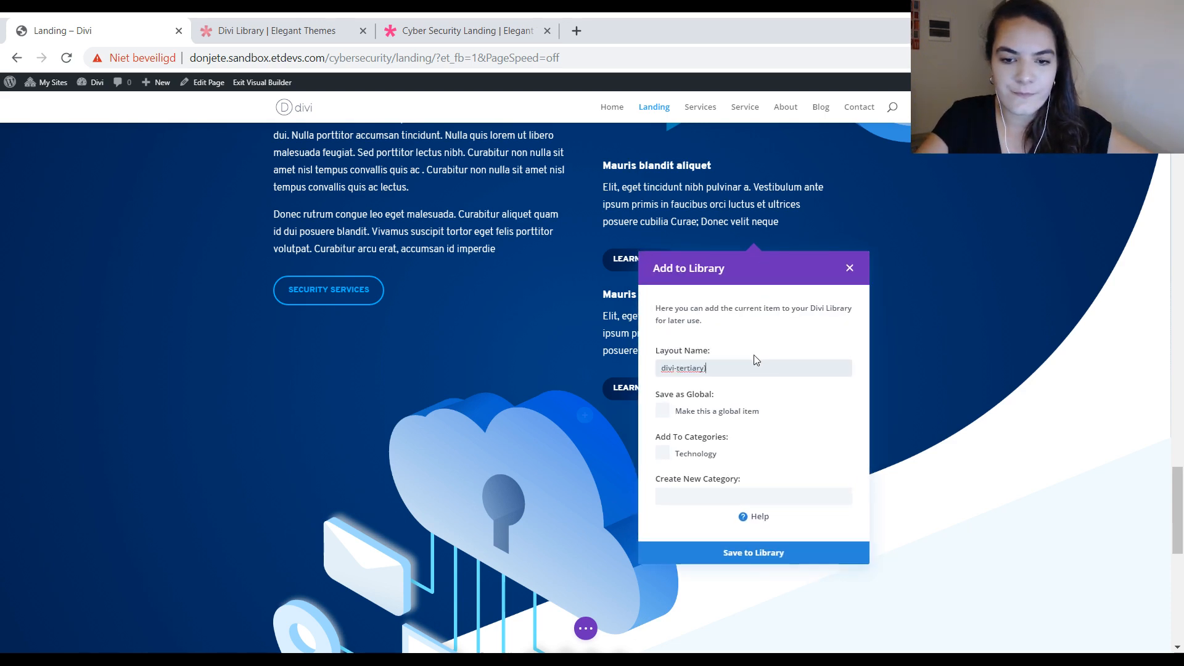
text(-button)
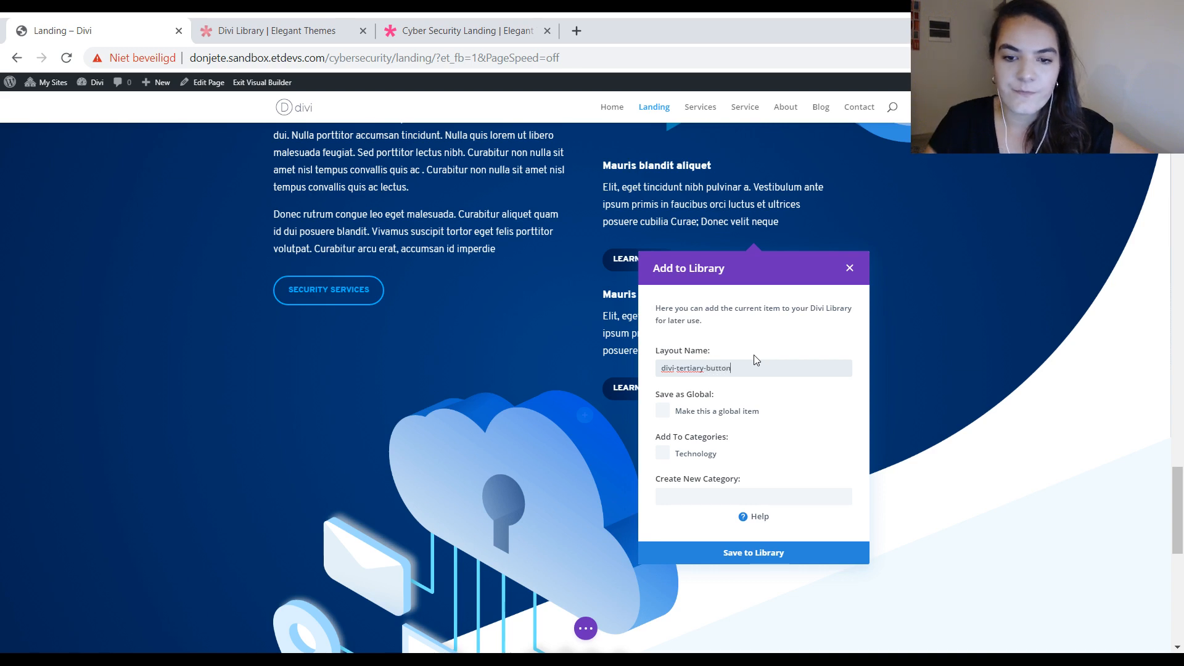
click(813, 561)
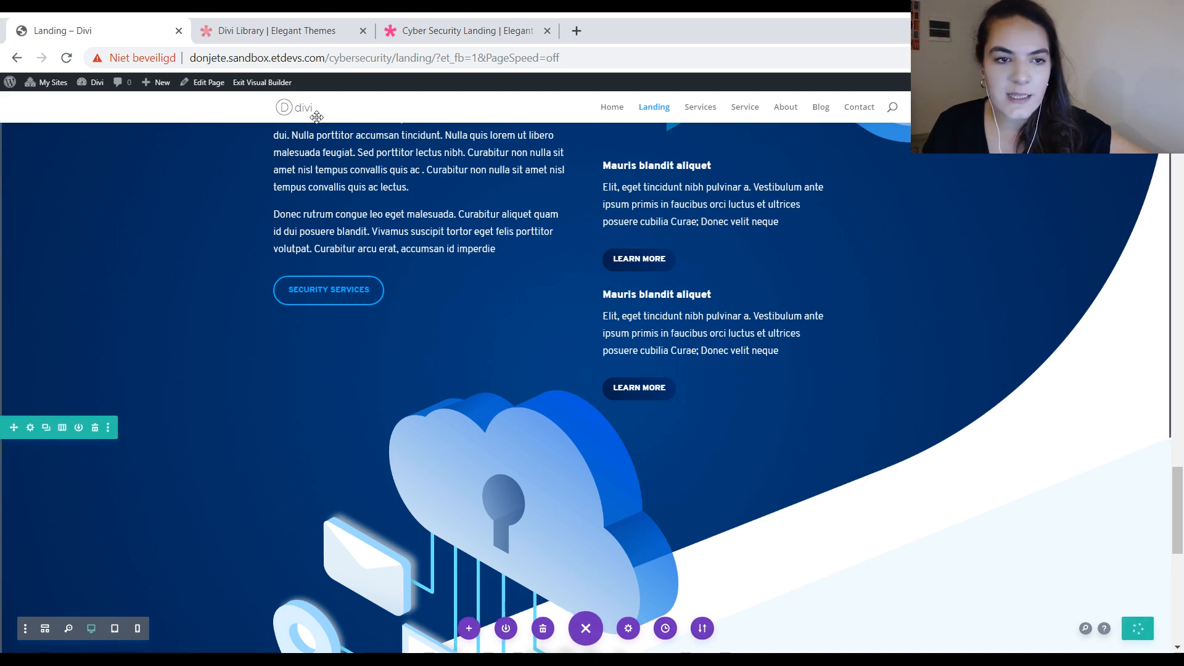
Step: Exit the Visual Builder on the Landing page once the page is saved
scroll(520, 308, up, 10)
scroll(520, 360, up, 15)
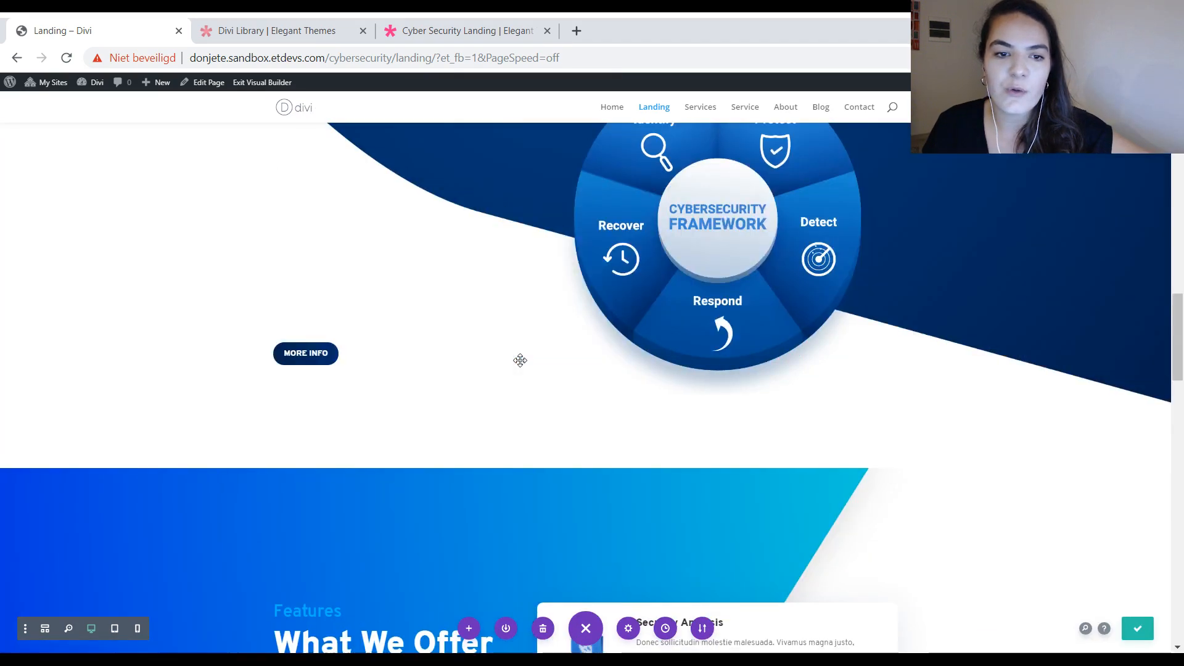
scroll(520, 360, up, 8)
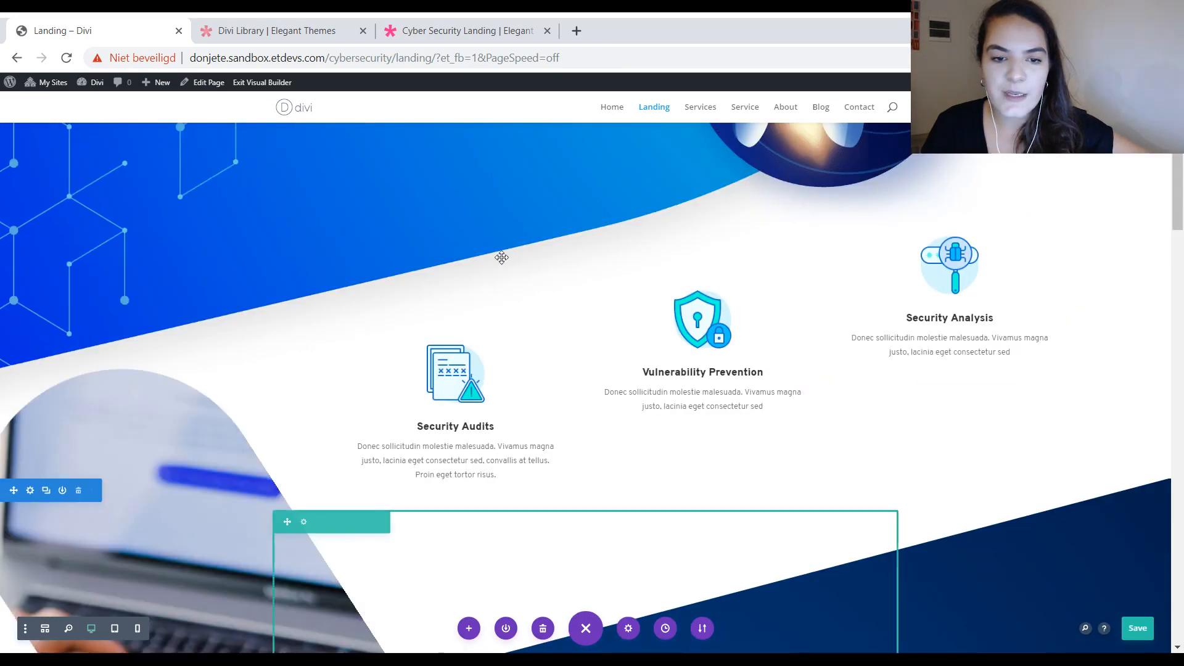
click(265, 83)
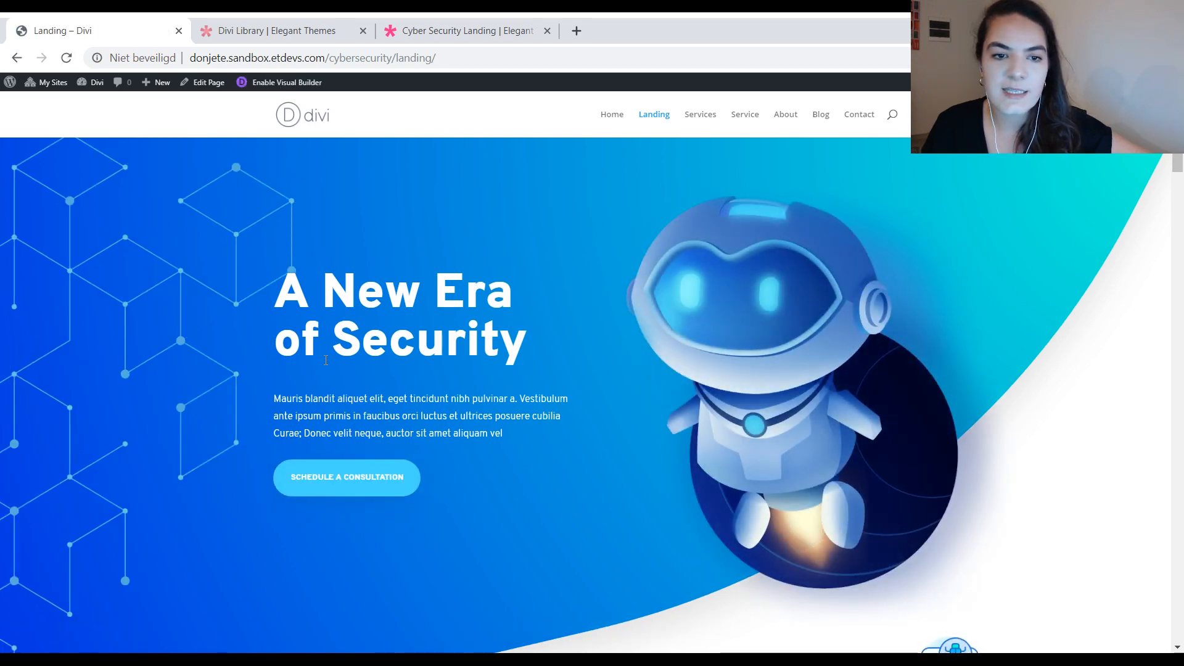
scroll(186, 391, down, 3)
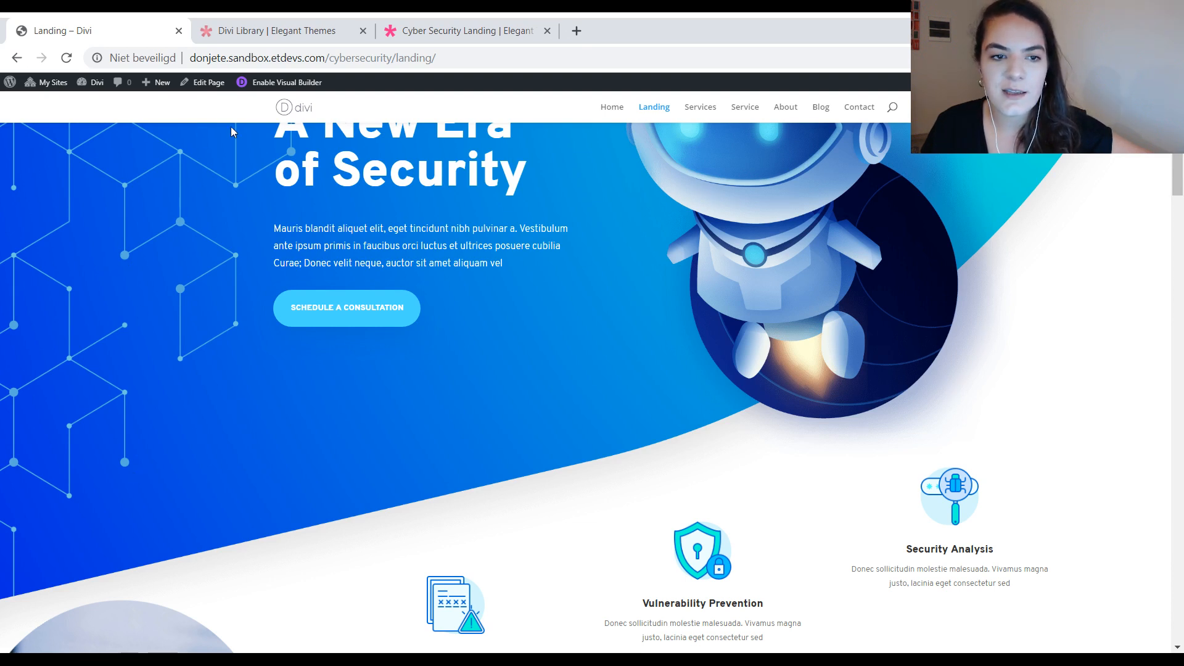
Step: Go to the WordPress dashboard and open the Divi Theme Options
click(9, 82)
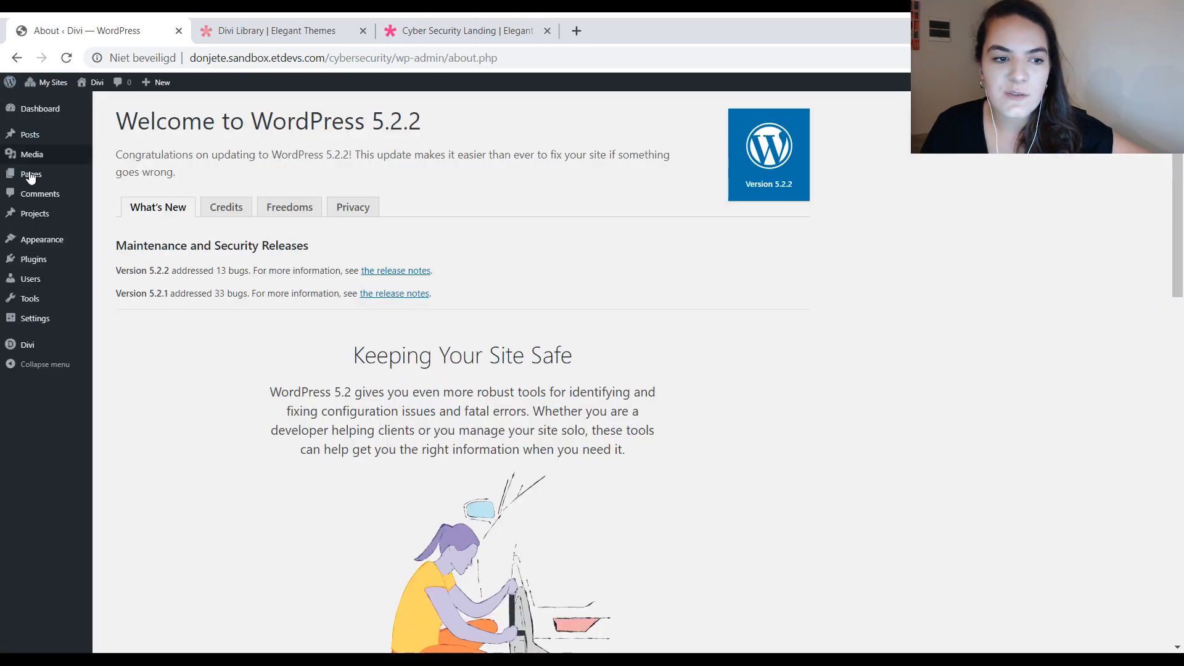
mouse_move(47, 345)
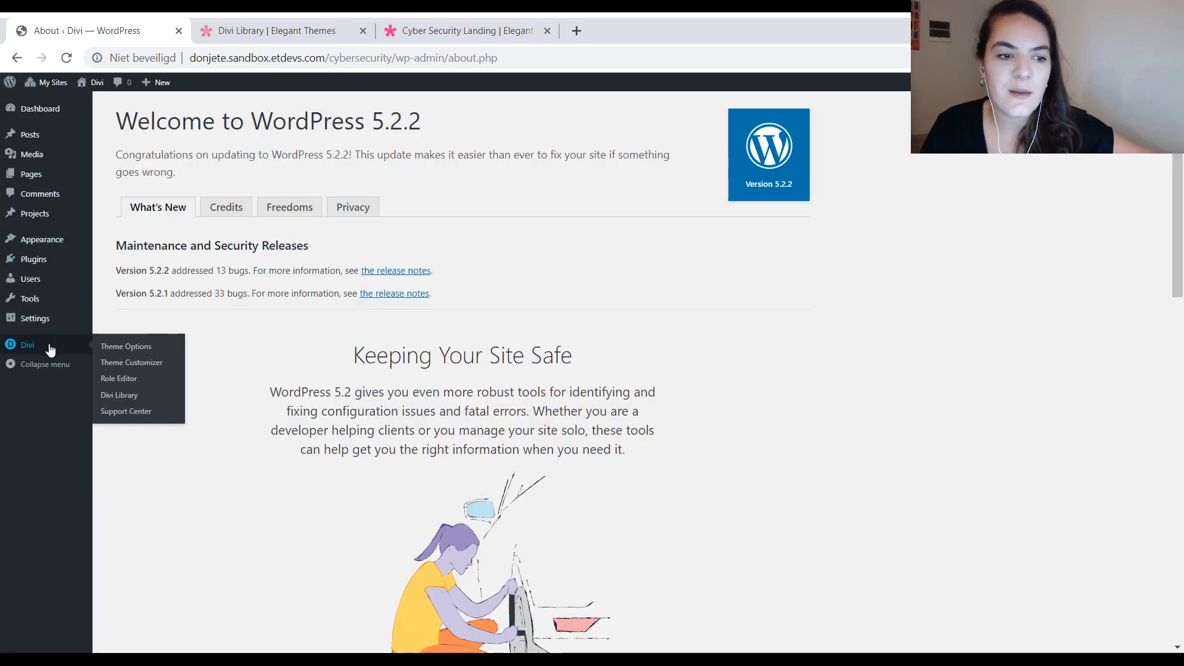
click(123, 349)
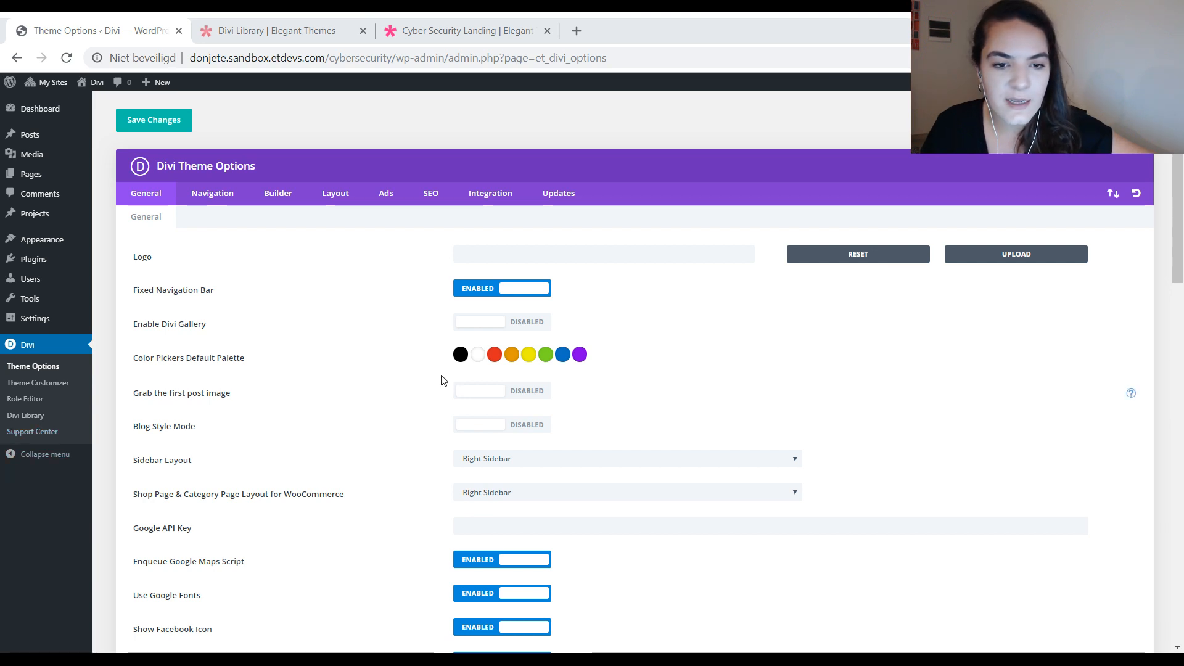
Step: Replace the first three colours of the Color Pickers Default Palette with the layout pack's turquoise, deep blue and light blue
click(461, 354)
triple_click(479, 378)
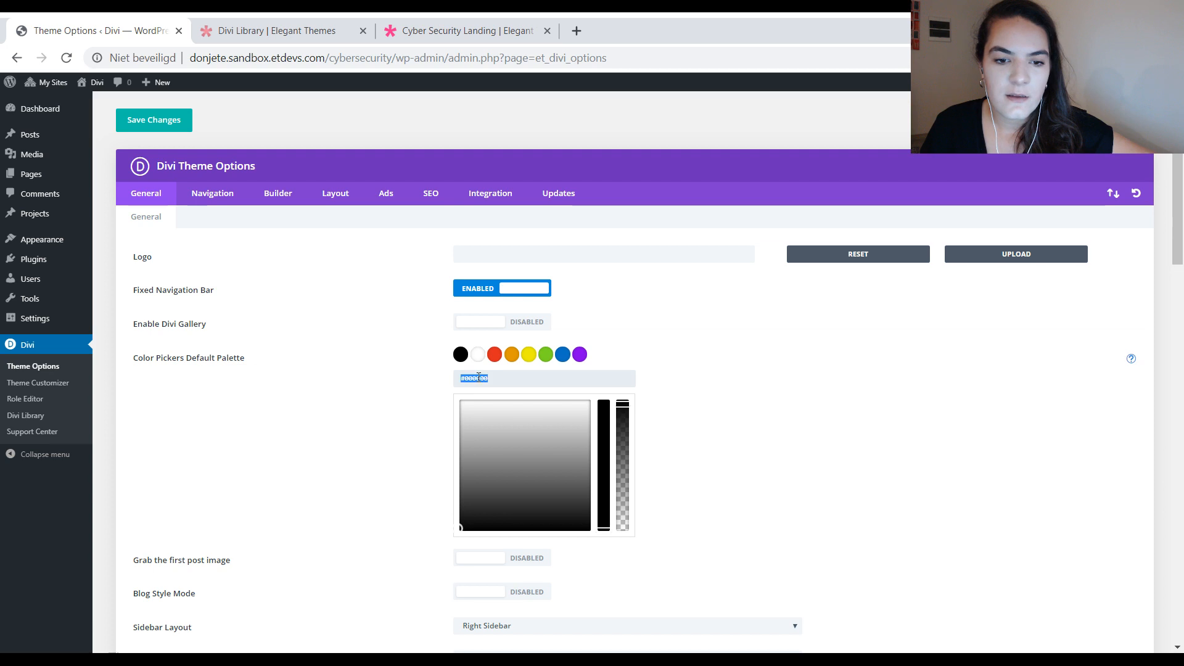
key(ctrl+v)
click(483, 359)
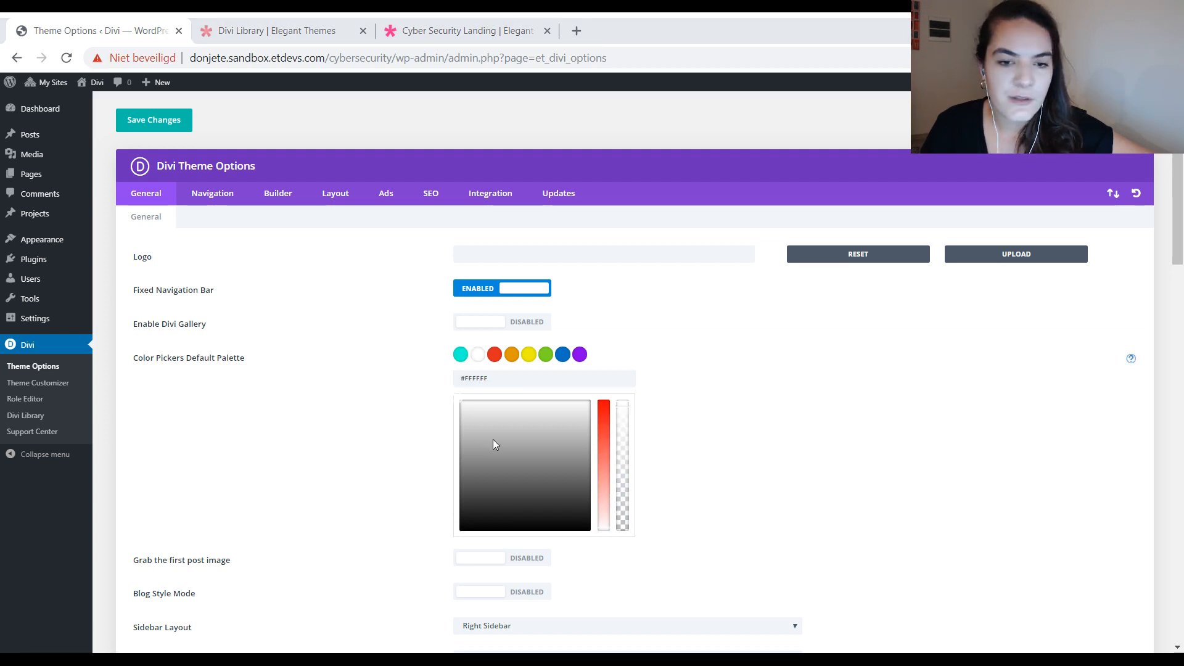
triple_click(499, 377)
key(ctrl+v)
click(493, 358)
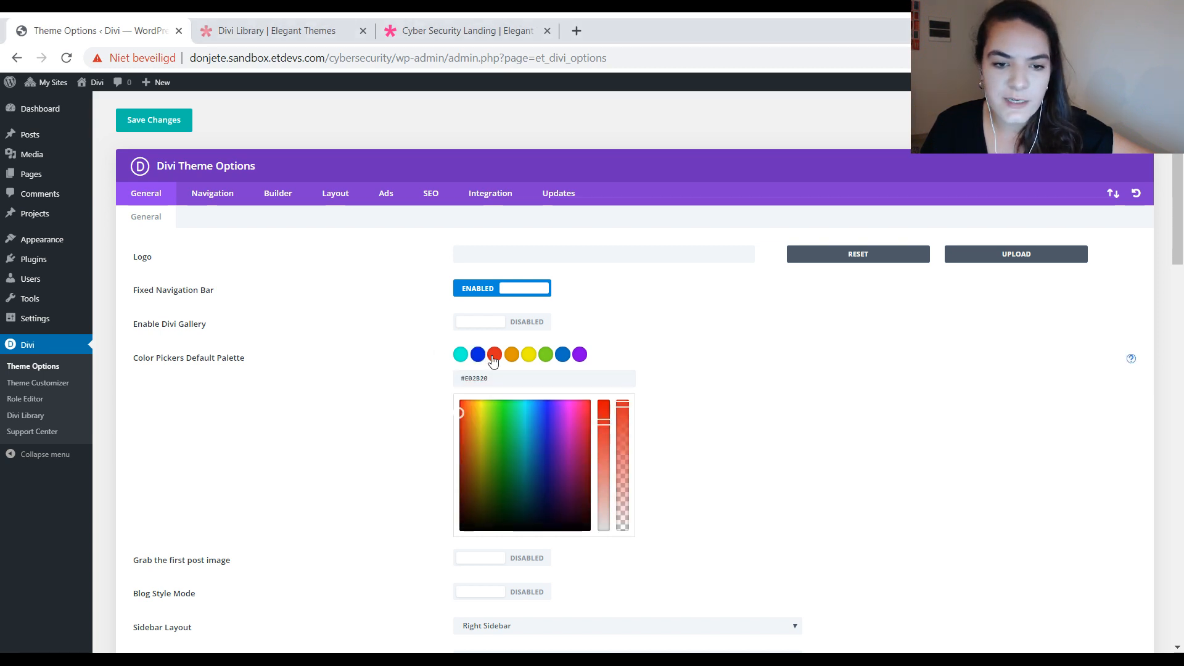
triple_click(493, 378)
text(#47d7ff)
Step: Set the fourth default palette colour to #000000 and the fifth to #ffffff
click(512, 355)
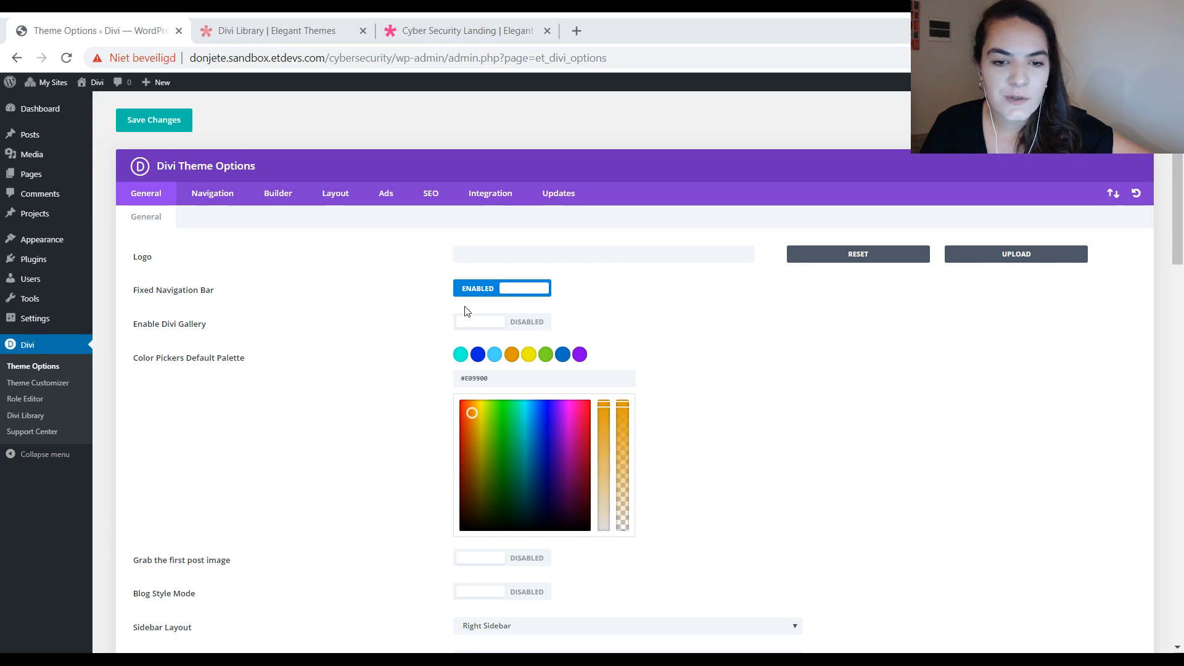
triple_click(481, 377)
text(#000000)
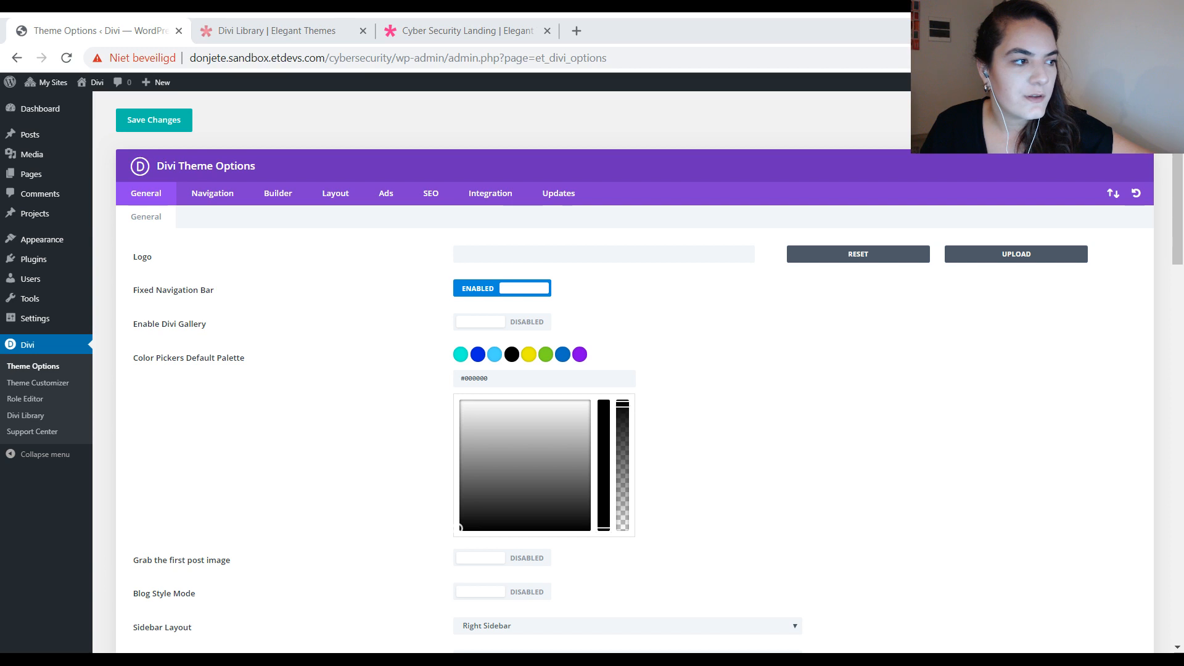
click(529, 354)
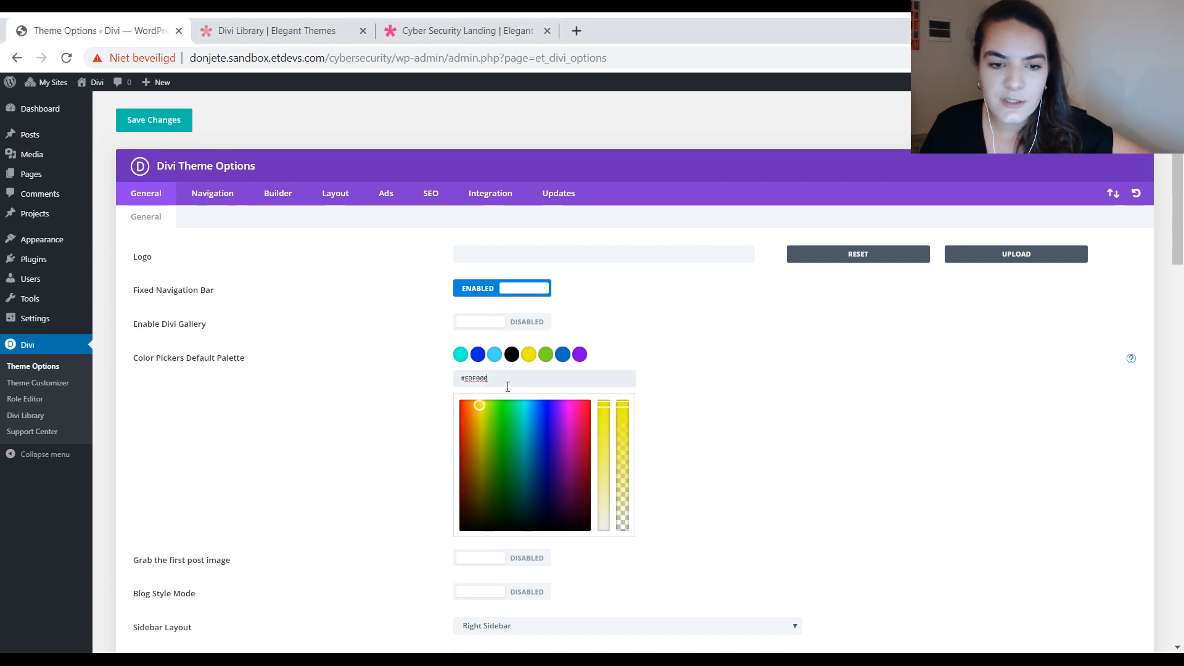
triple_click(516, 378)
text(v)
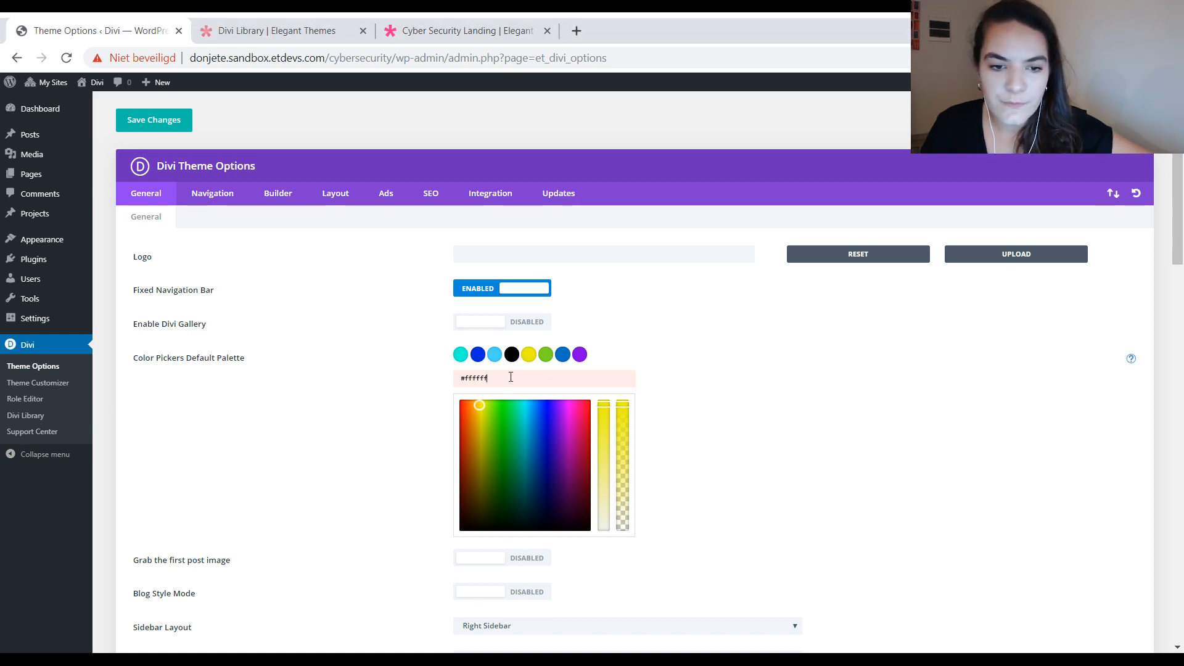
Step: Set the sixth, seventh and eighth default palette colours to bright blue, #003070 and #001f4c, and save the theme options
click(546, 354)
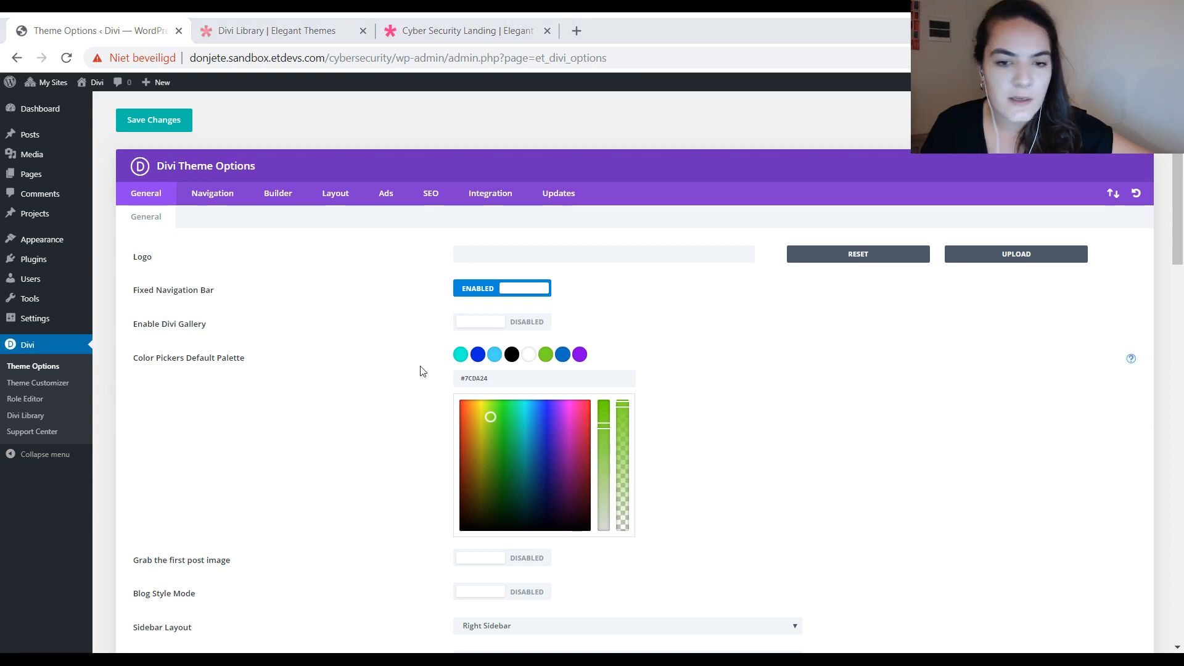
triple_click(497, 378)
key(ctrl+v)
click(562, 357)
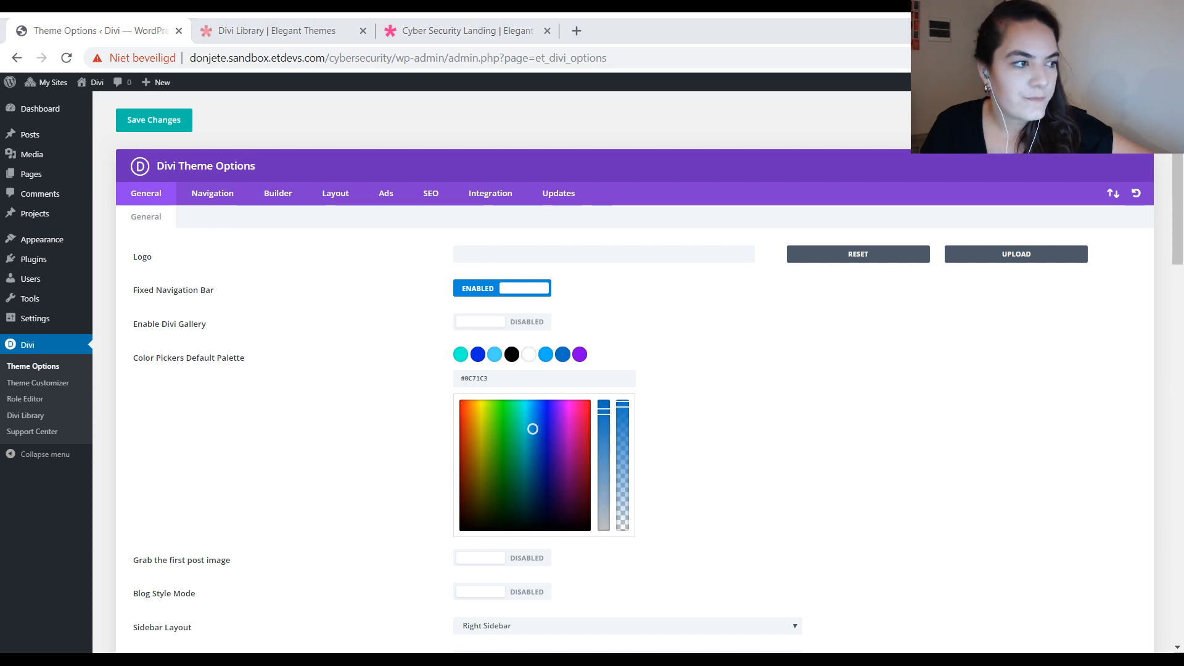
triple_click(523, 378)
text(#003070)
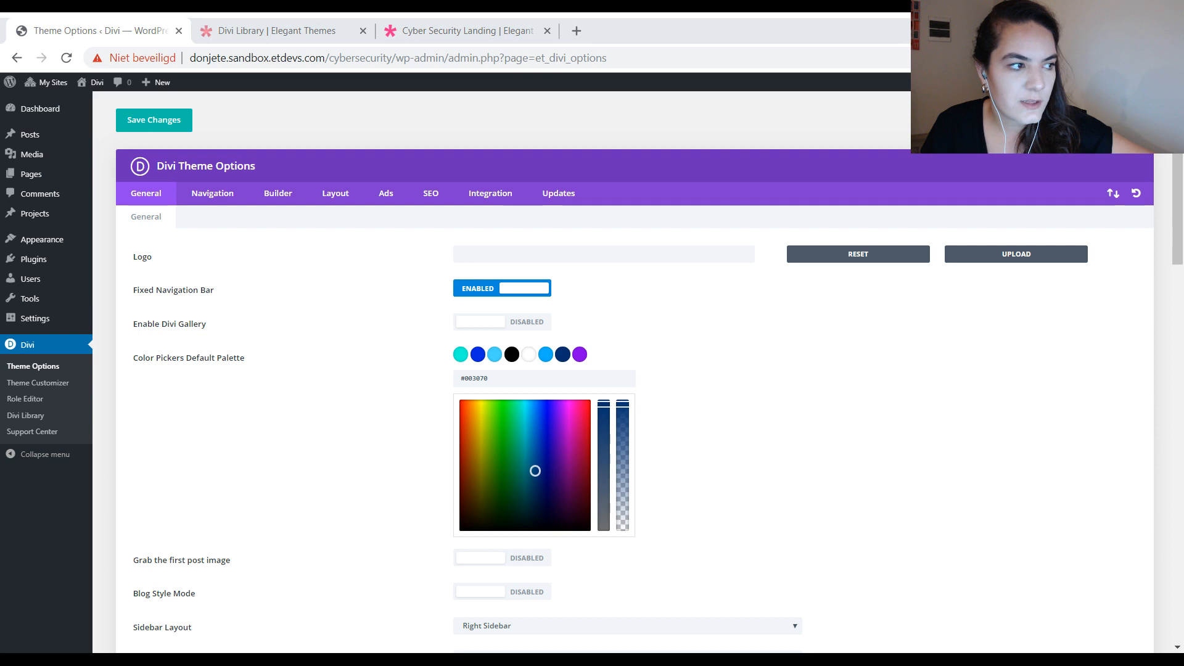
click(580, 354)
key(ctrl+a)
text(#001f4c)
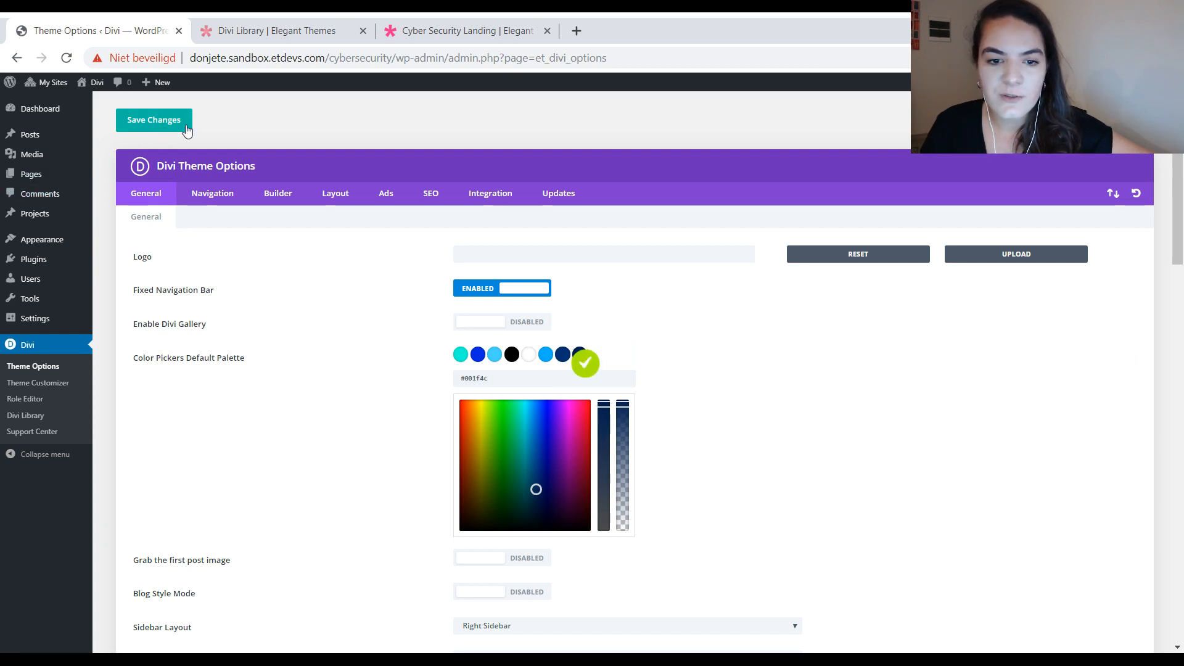
Step: Open the homepage in the Visual Builder and show the text design settings of the "A New Era of Security" heading
click(87, 92)
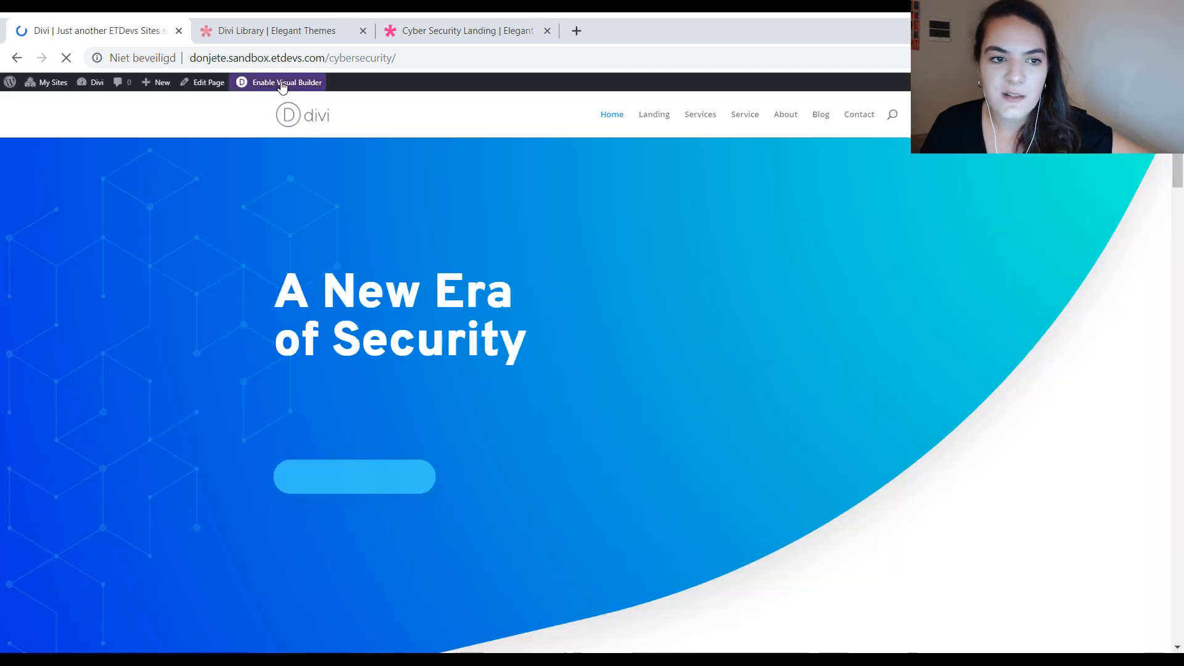
click(282, 86)
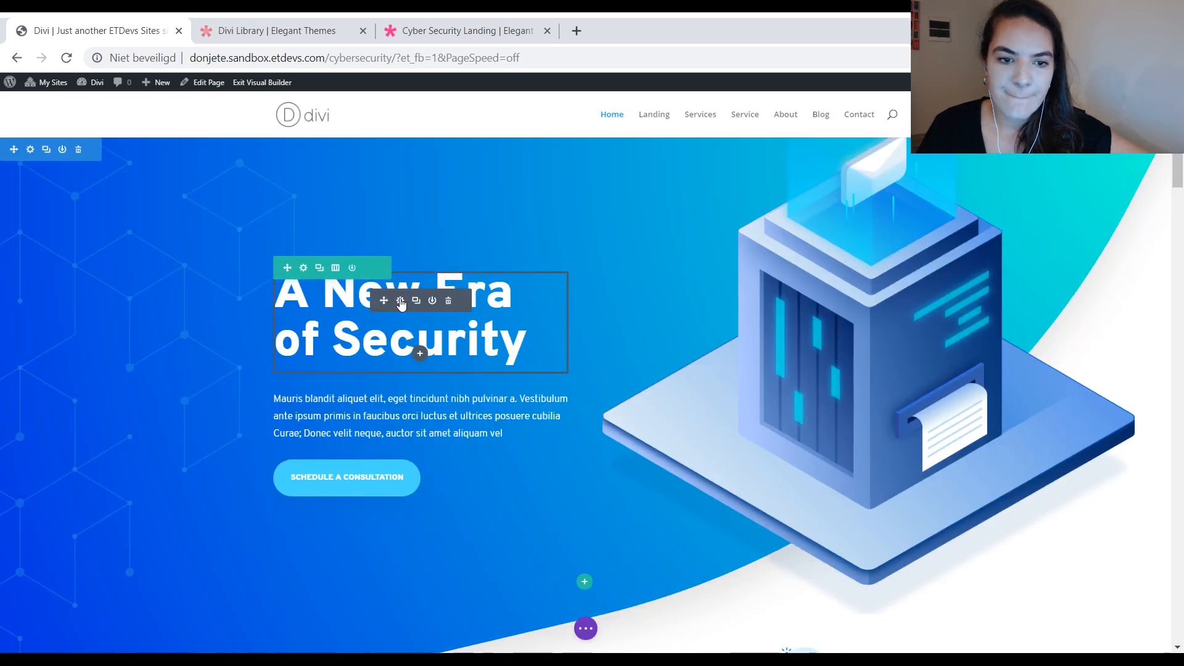
click(450, 257)
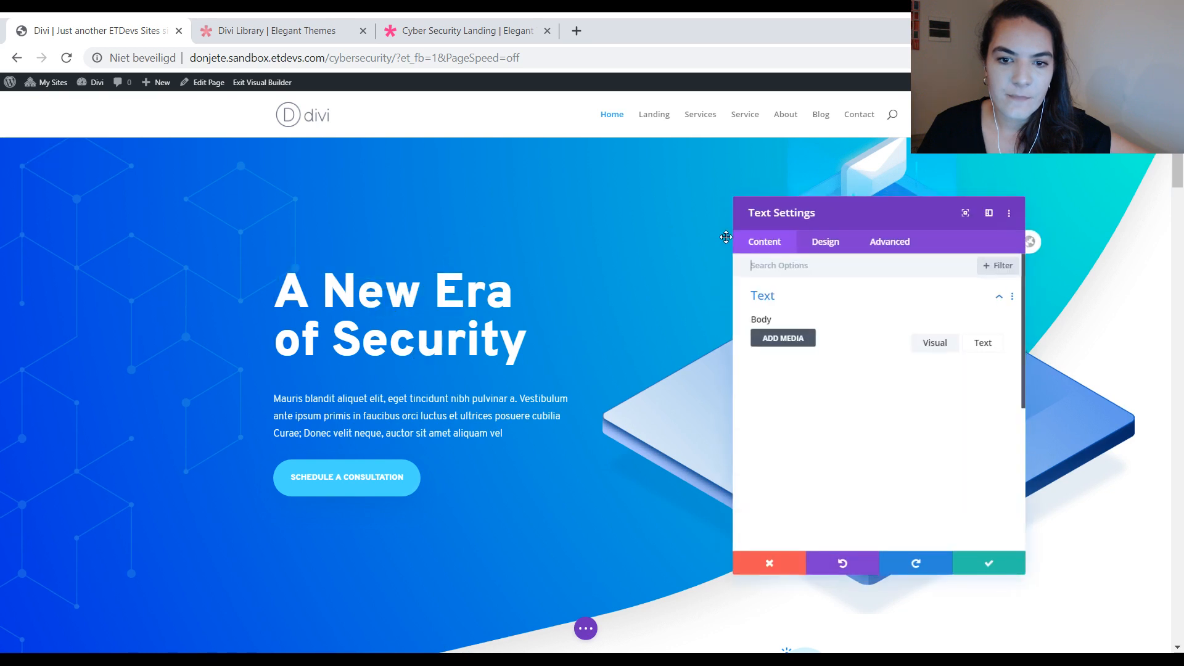
click(827, 246)
click(805, 302)
scroll(844, 401, down, 3)
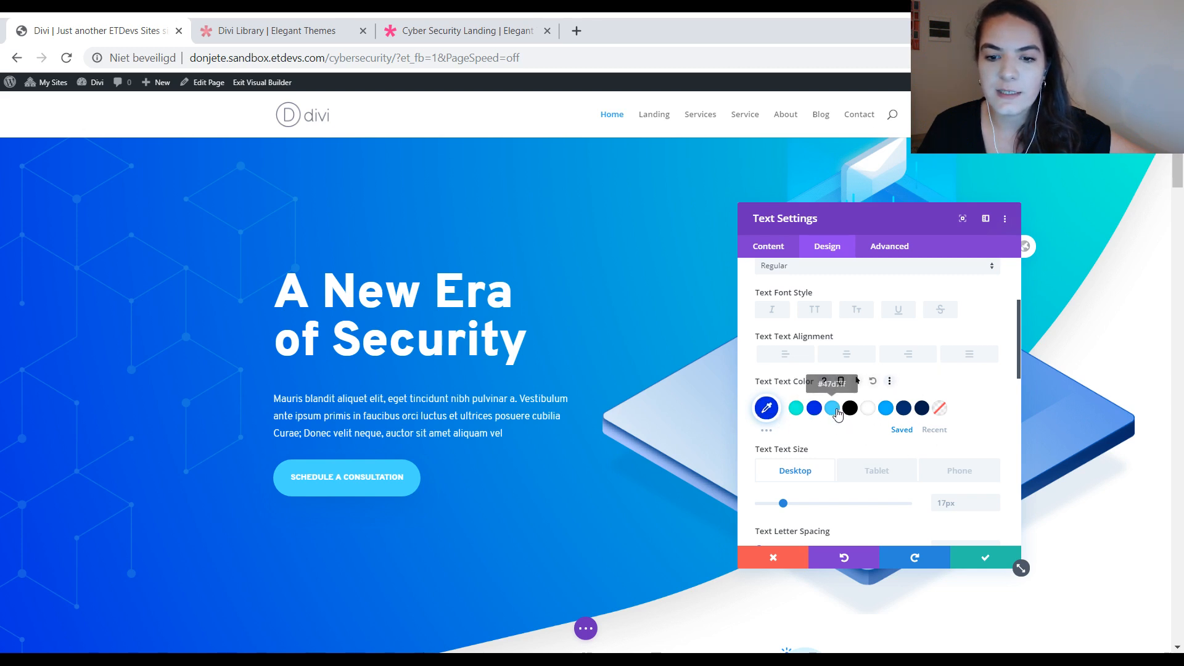
Step: Try the palette's light blue and black as the heading module's text colour, settle on white, and exit the Visual Builder
click(835, 411)
click(853, 410)
click(869, 410)
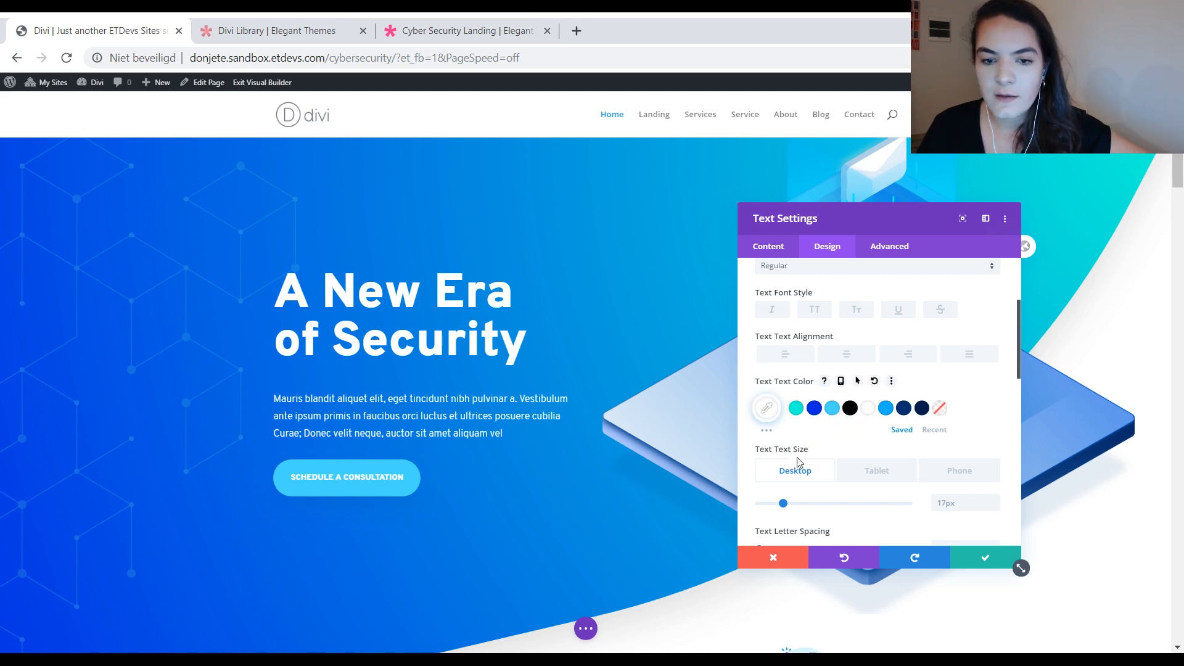
click(985, 558)
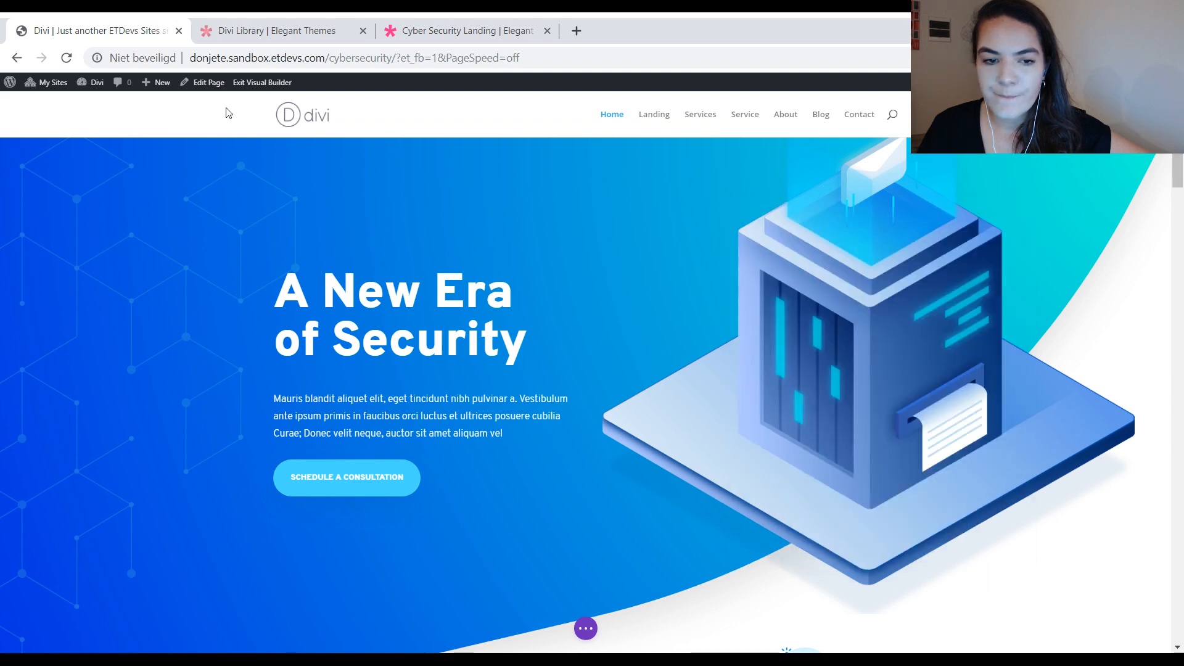
click(259, 82)
click(548, 443)
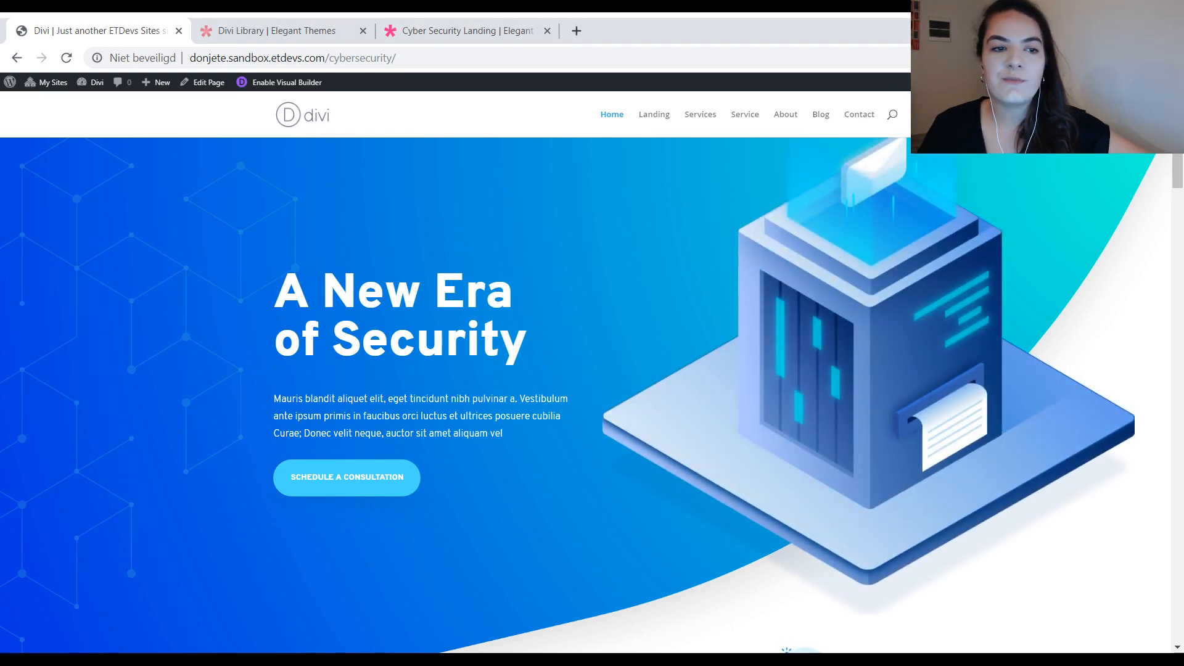
Step: Add a new WordPress page titled "test" and publish it
click(8, 85)
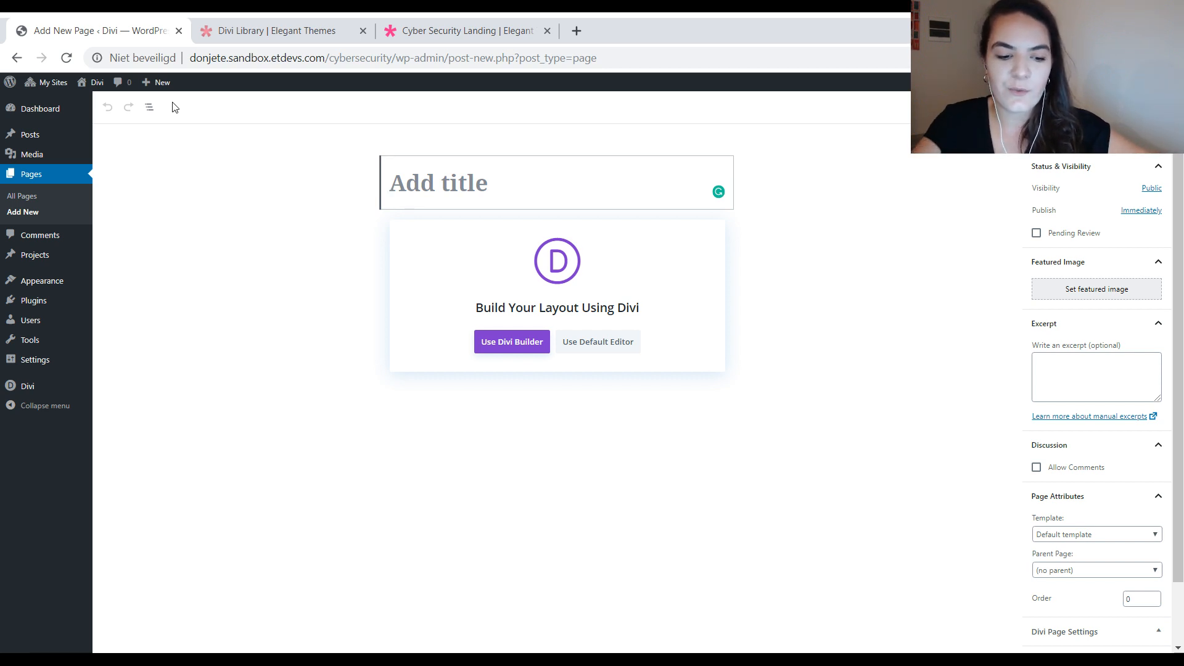
text(test)
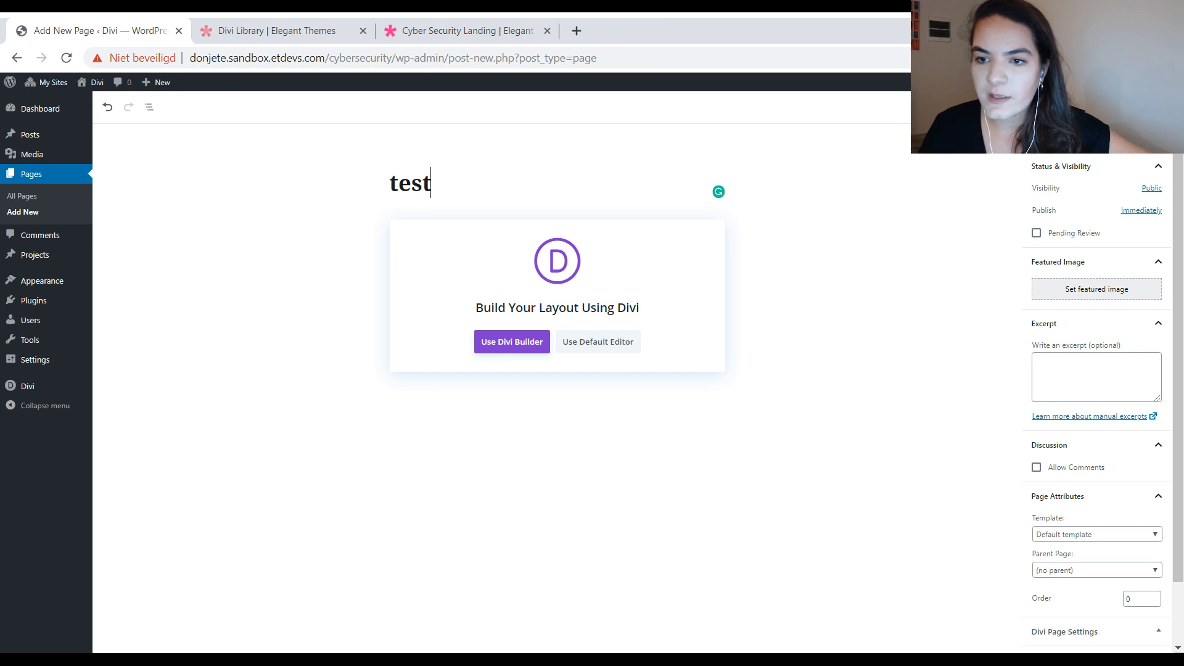
click(1121, 108)
click(1120, 107)
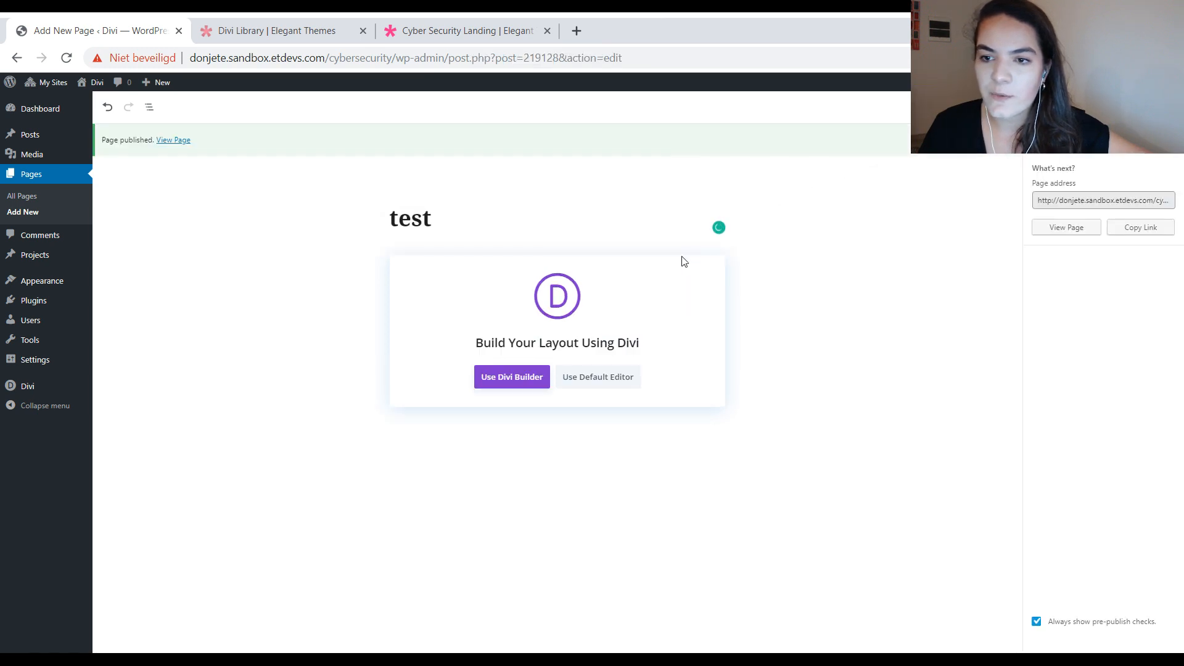
Step: Open the test page in the Divi Builder and import the premade Landing layout from the Learning Management (LMS) pack
click(490, 387)
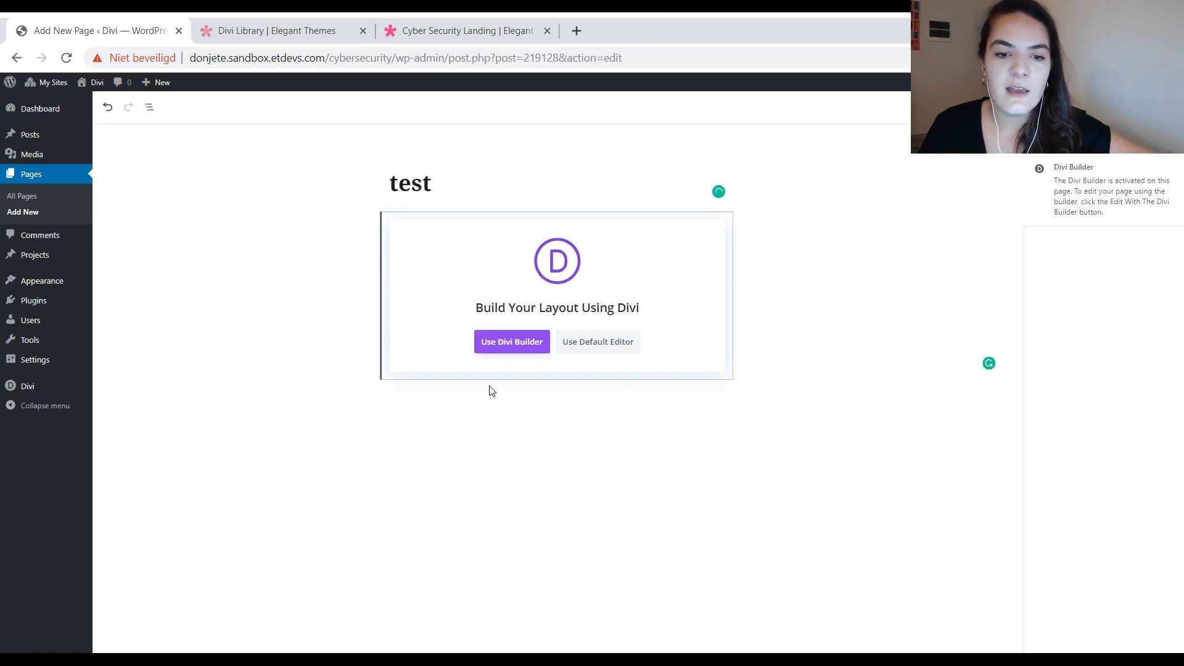
click(497, 382)
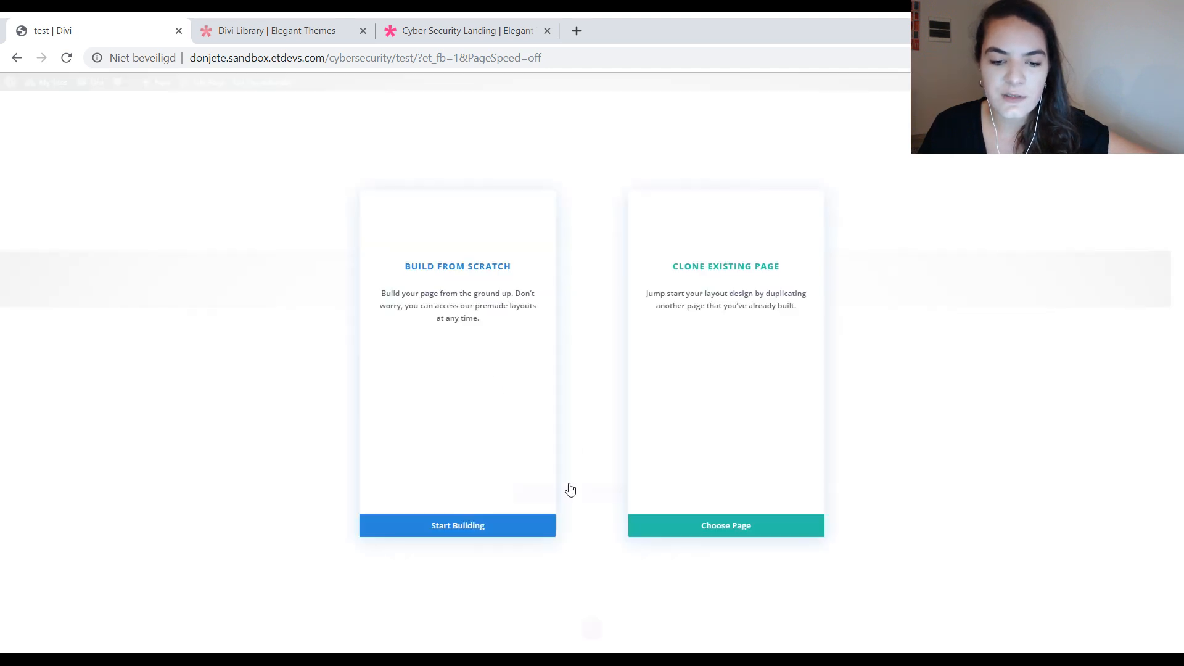
click(571, 529)
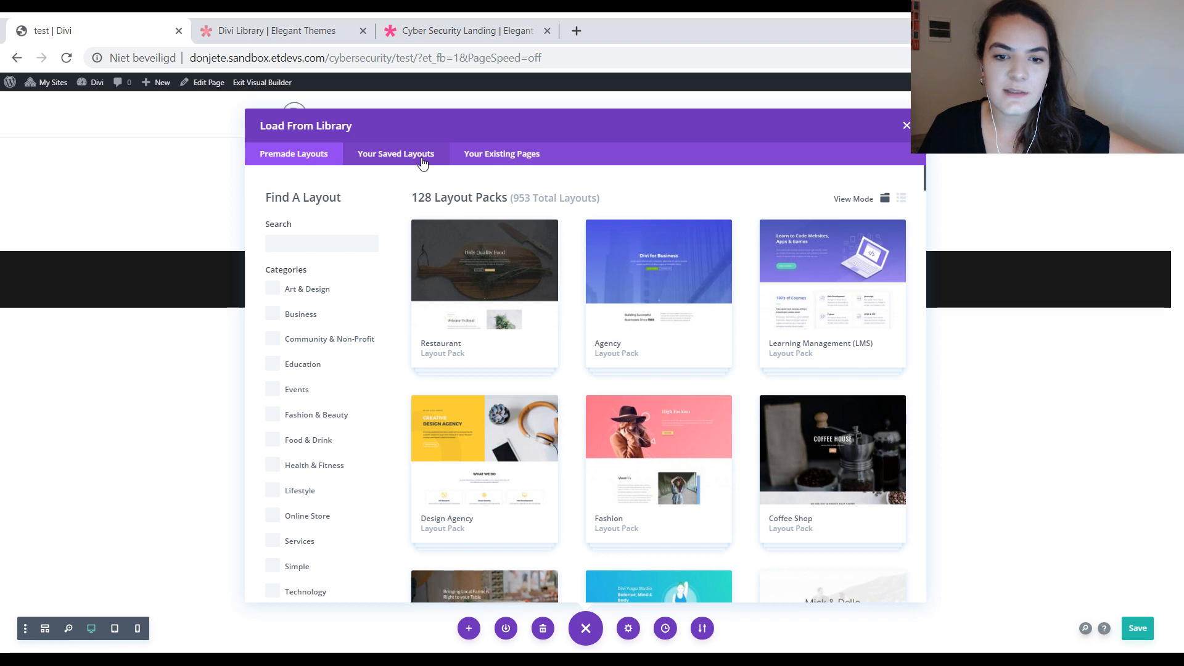
click(802, 290)
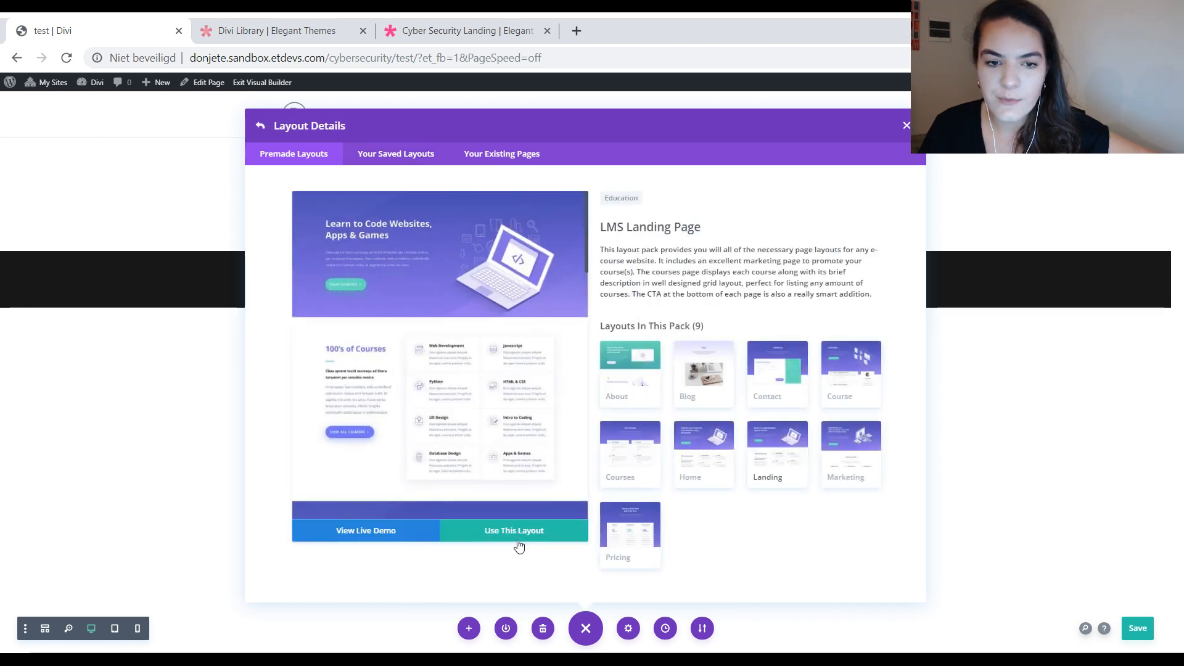
click(521, 545)
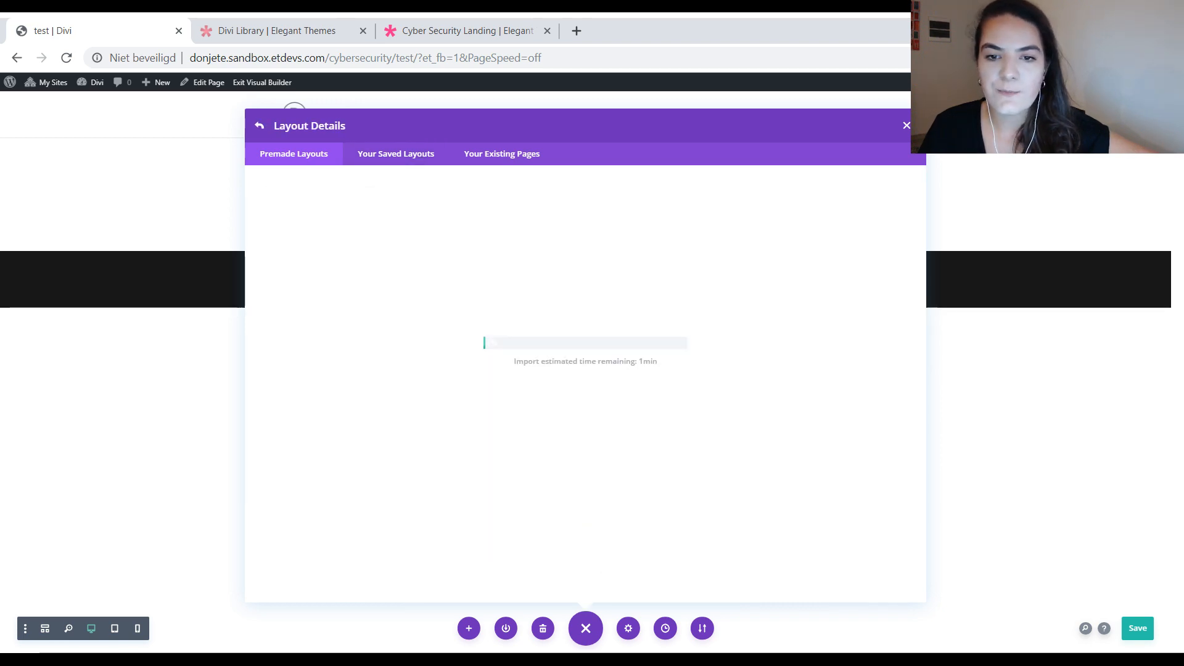
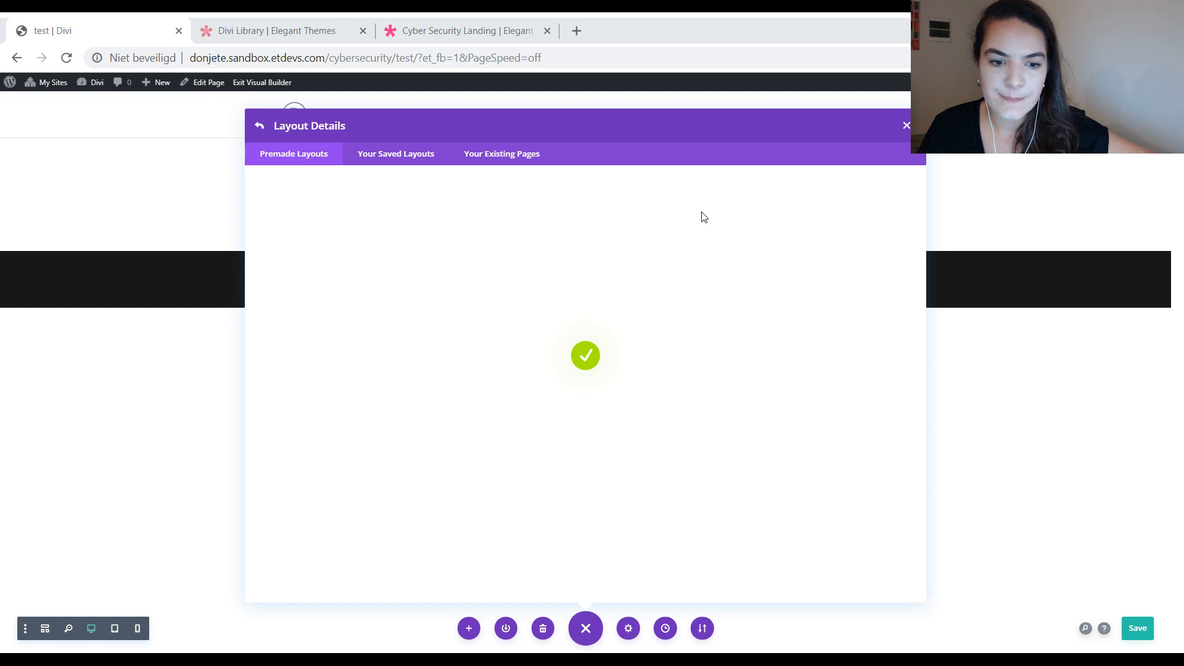
Step: Show the heading text design settings of the imported layout's "Learn to Code Websites, Apps & Games" heading
scroll(653, 331, down, 5)
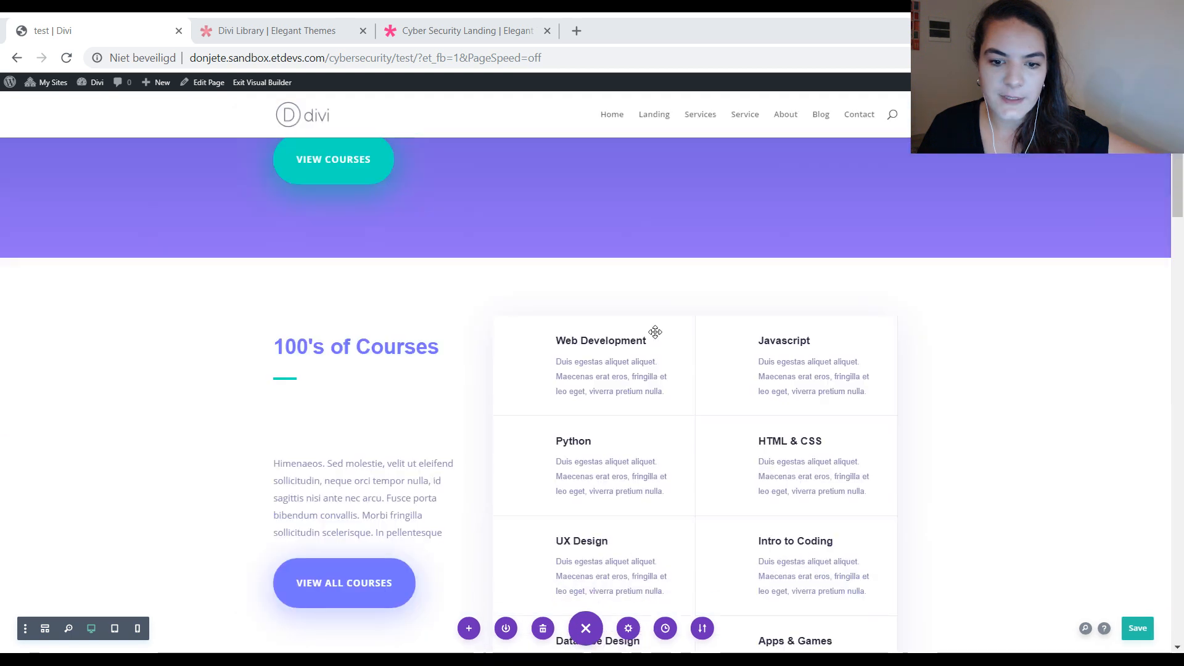
scroll(661, 333, down, 1)
scroll(661, 331, up, 3)
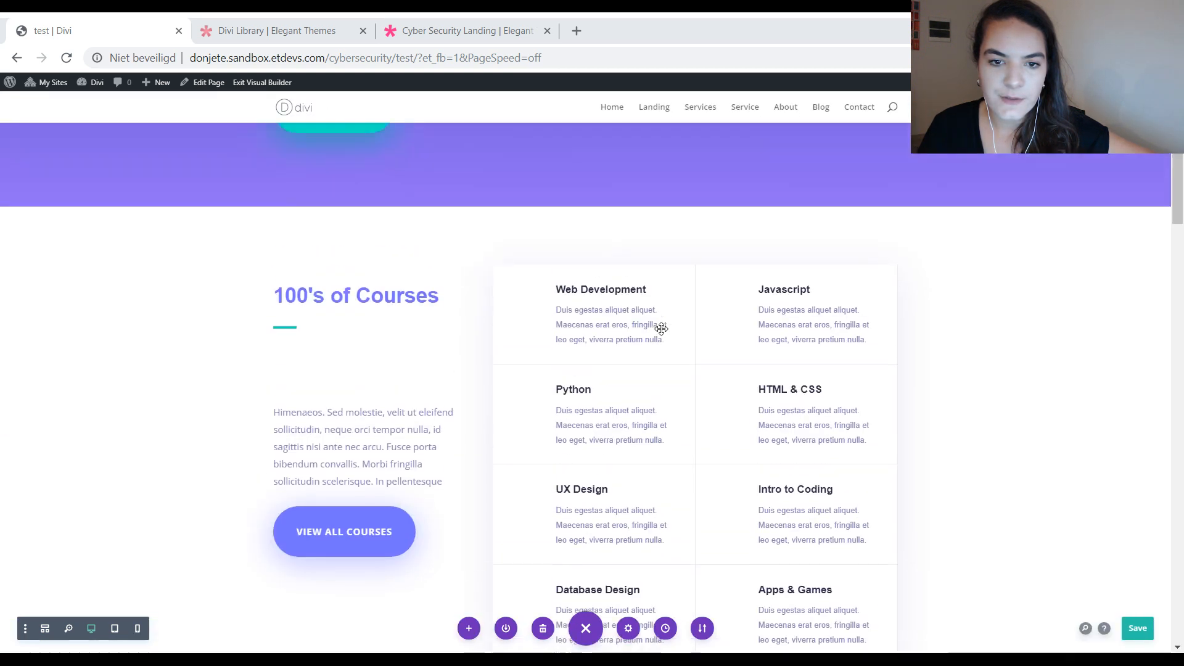
scroll(661, 328, down, 3)
scroll(721, 256, up, 6)
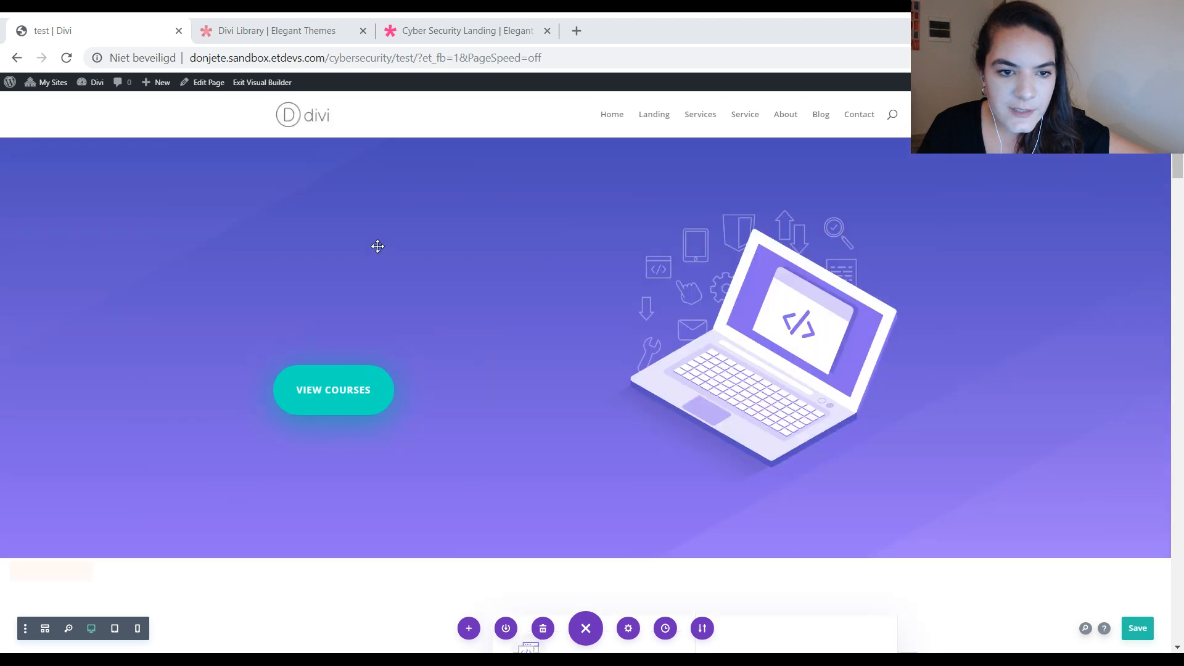
mouse_move(377, 231)
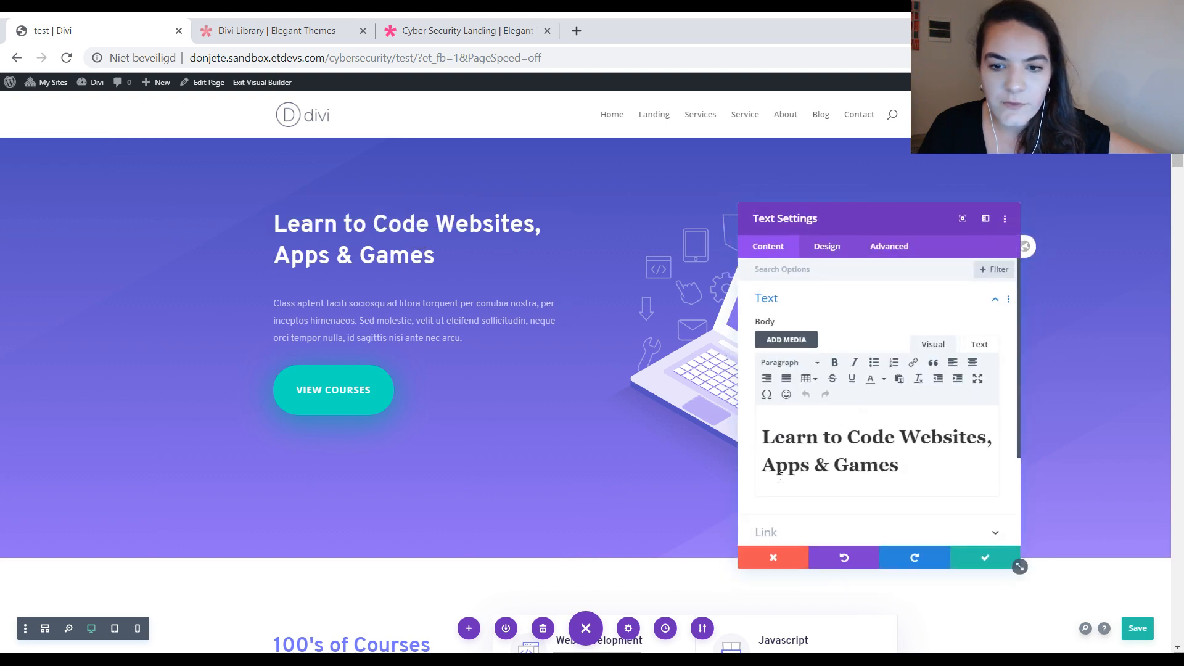
click(793, 462)
click(827, 246)
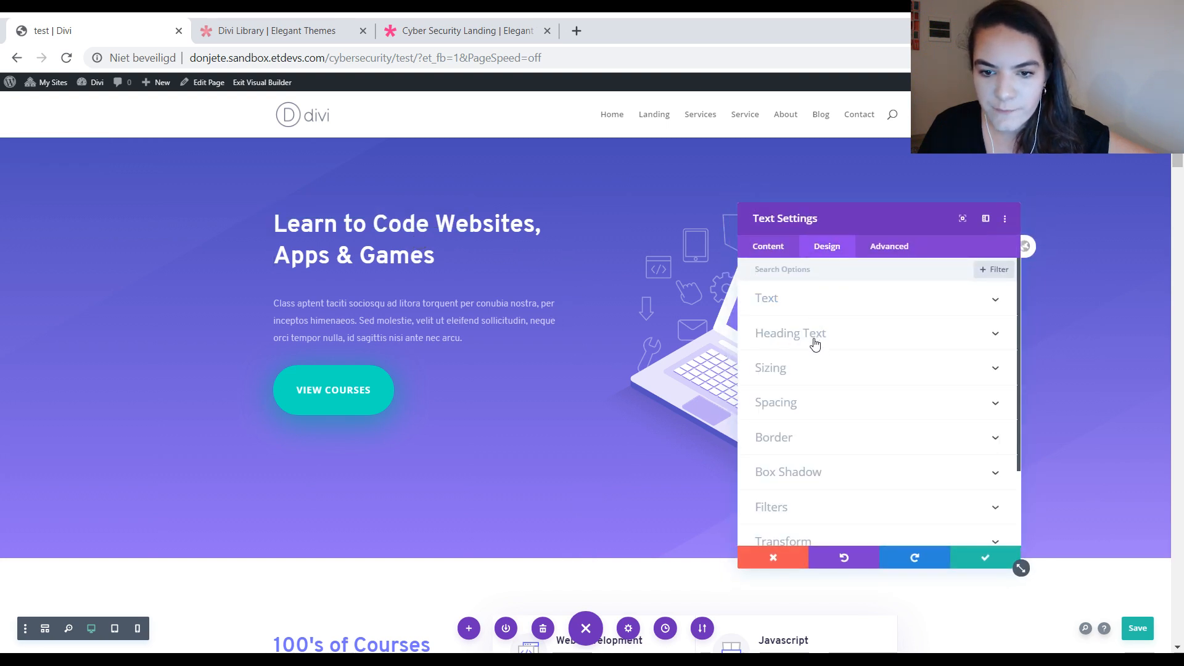
click(815, 342)
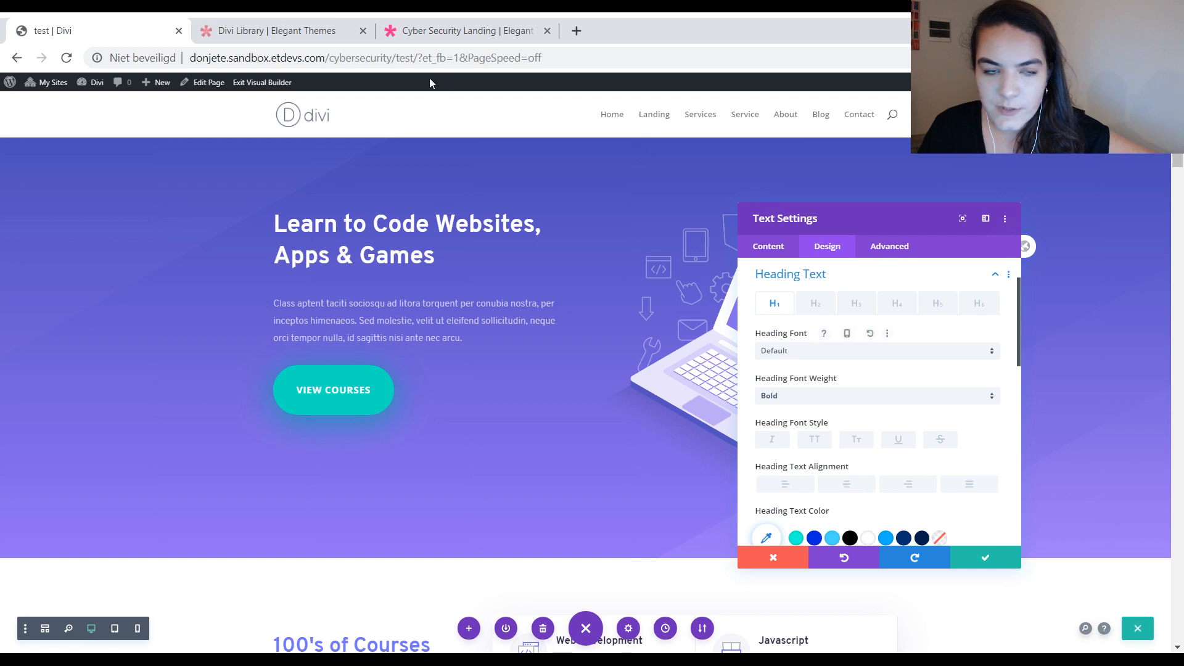
Step: Open the site's cybersecurity homepage in a new browser tab
click(577, 30)
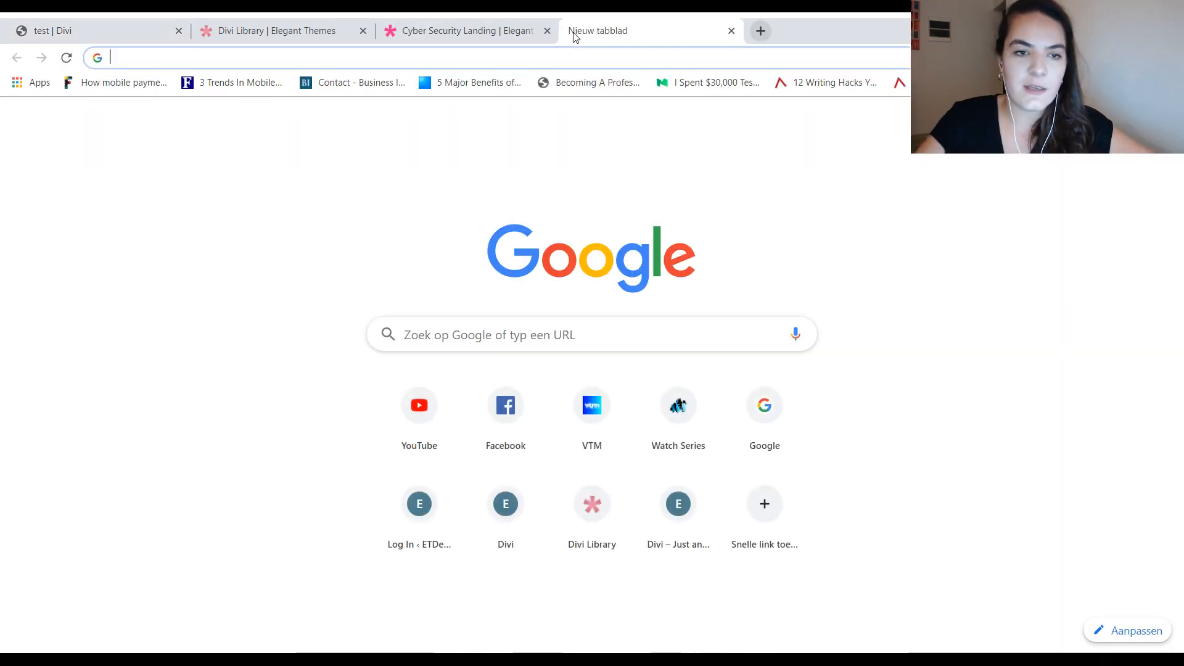
text(donjete)
key(Right)
key(BackSpace)
key(BackSpace)
key(BackSpace)
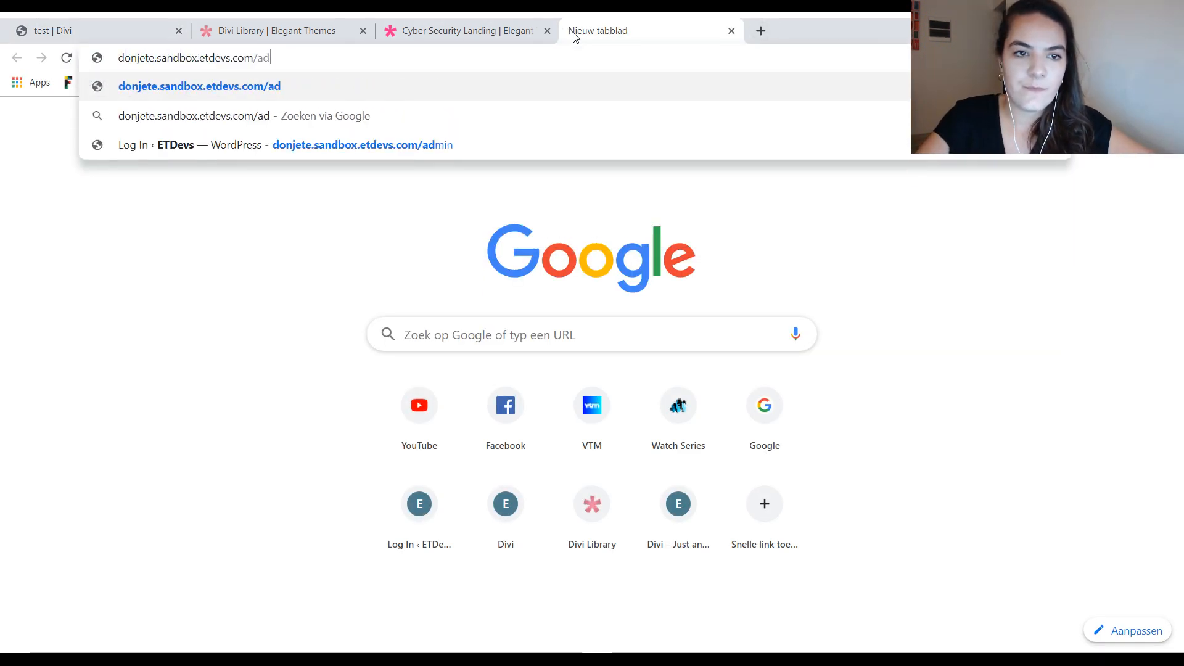
key(BackSpace)
key(BackSpace)
text(cyber)
key(Return)
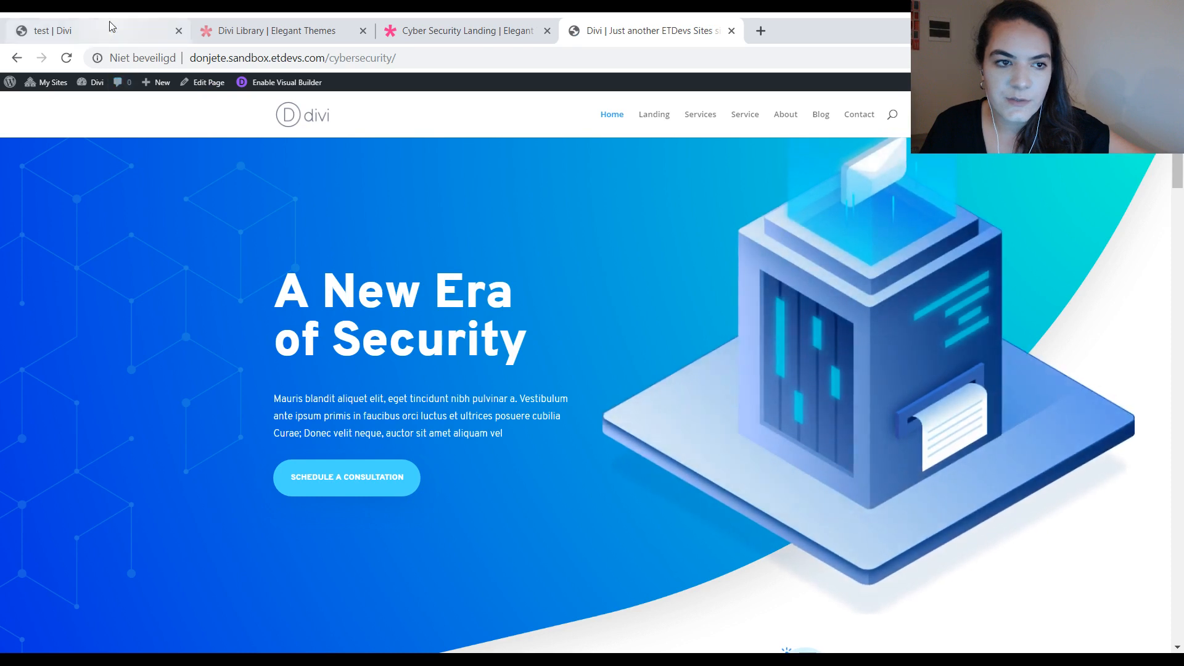
Step: Check the test page heading's font, weight, size and line height, and launch the Visual Builder on the homepage
click(109, 25)
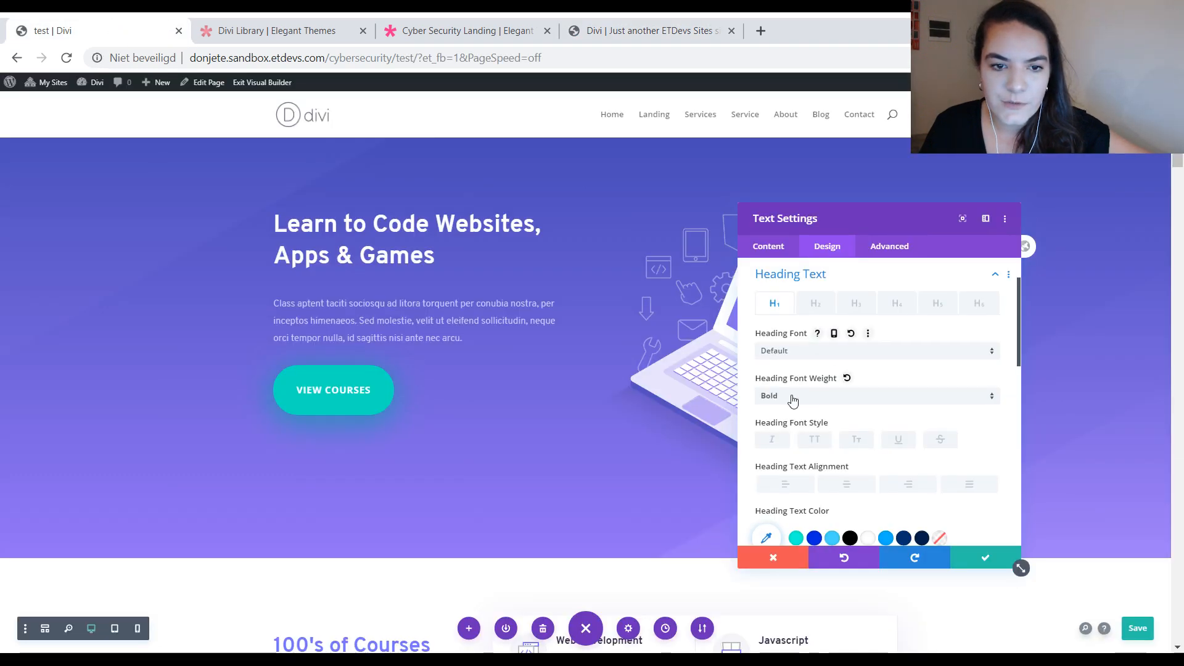
scroll(811, 438, down, 3)
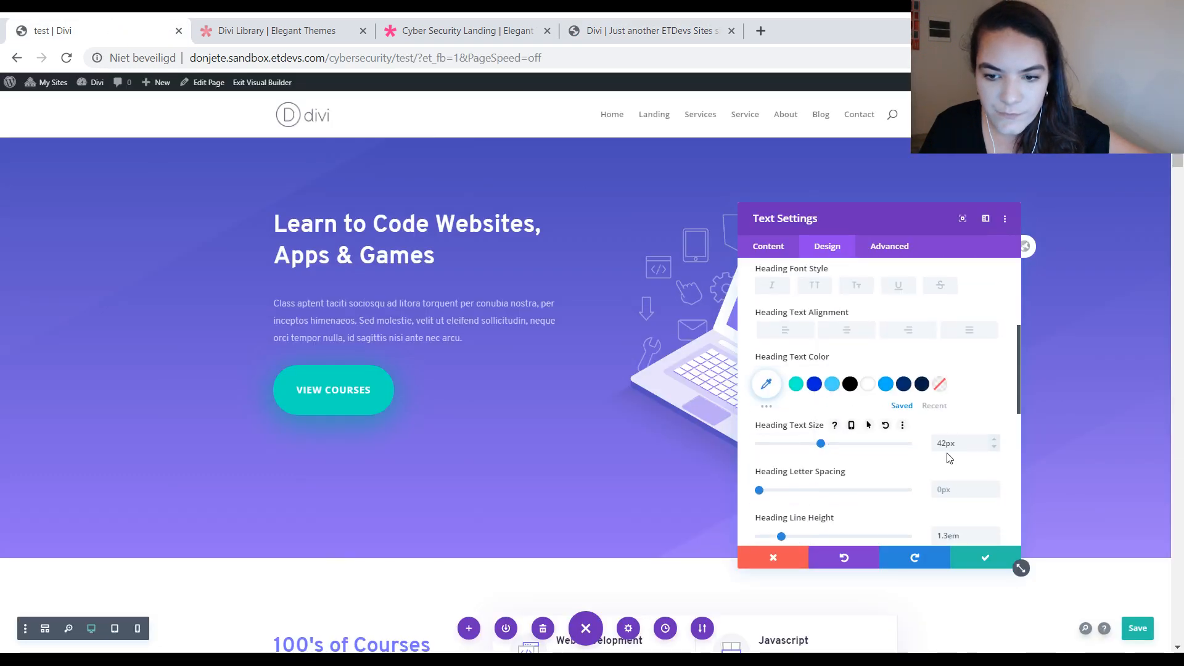
scroll(948, 456, down, 1)
click(606, 27)
click(286, 82)
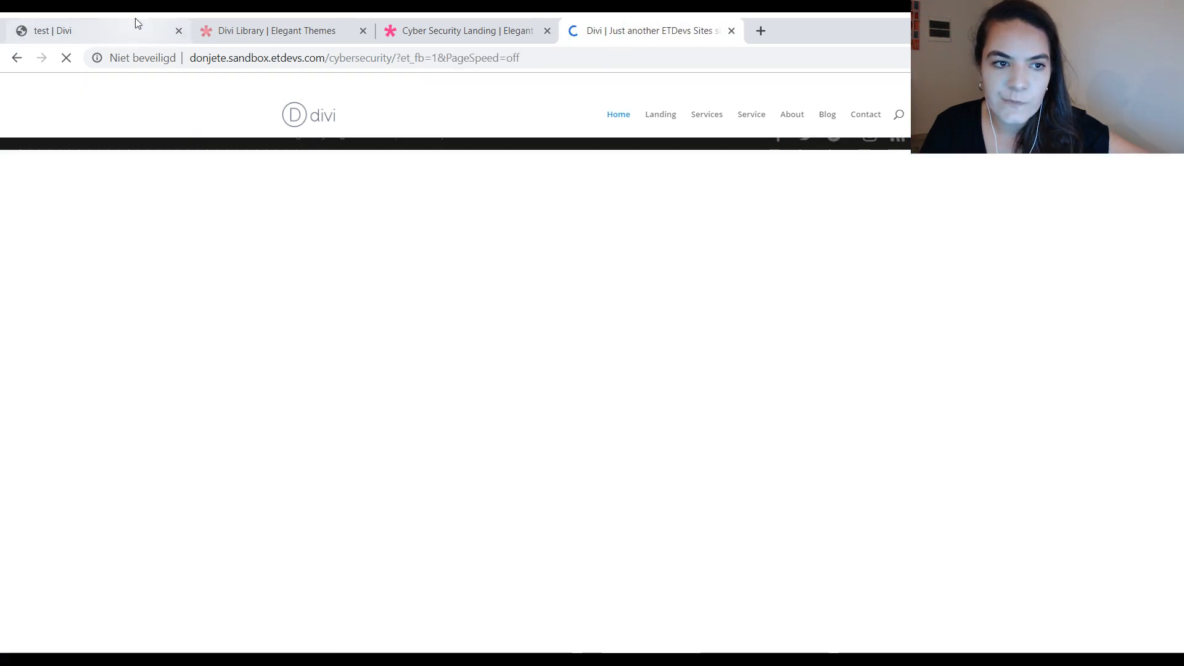
Step: On the test page, examine the H1 heading font, weight and colour in the text module's global defaults
click(135, 25)
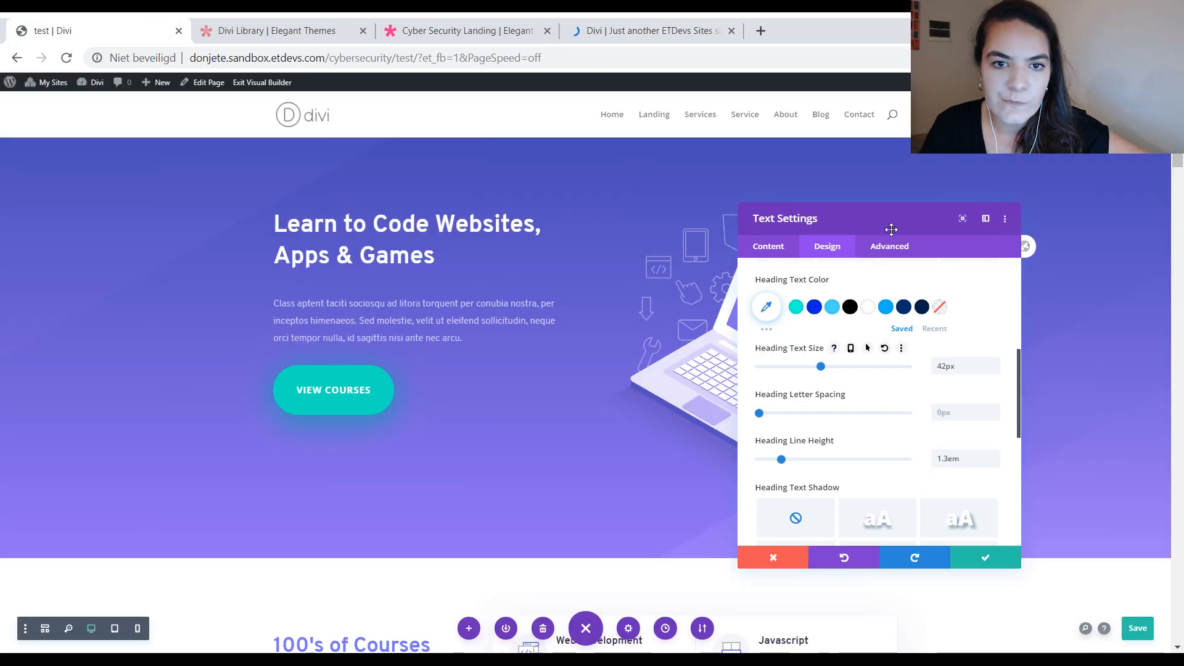
click(1027, 256)
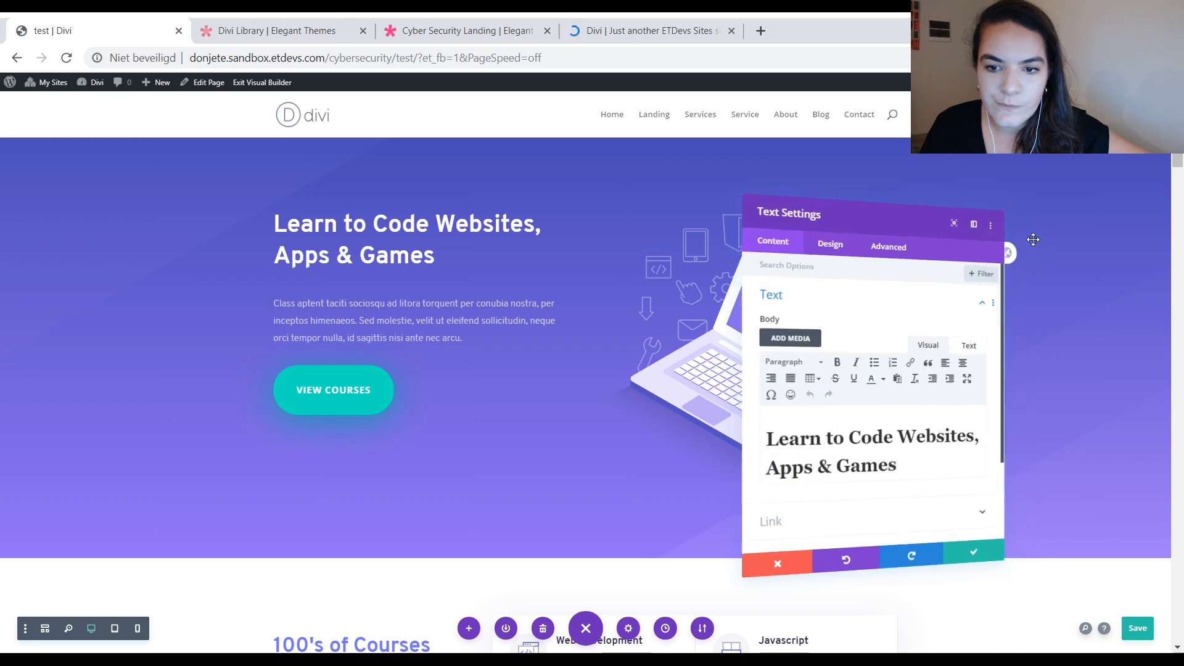
click(819, 246)
click(814, 341)
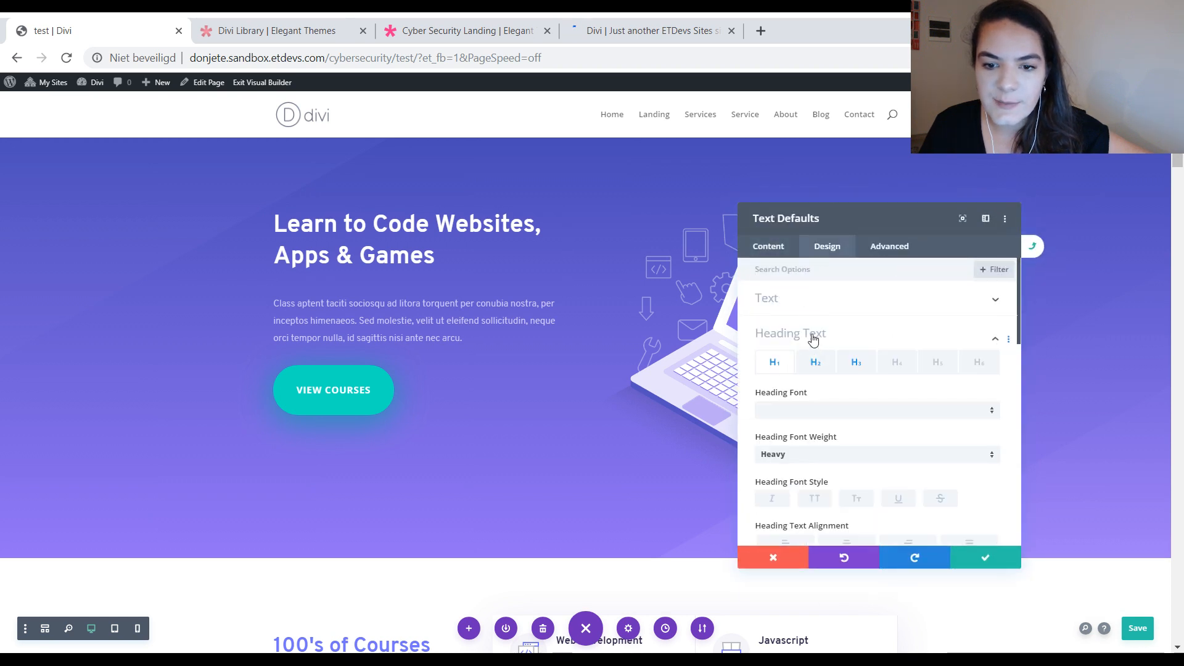
scroll(850, 395, down, 1)
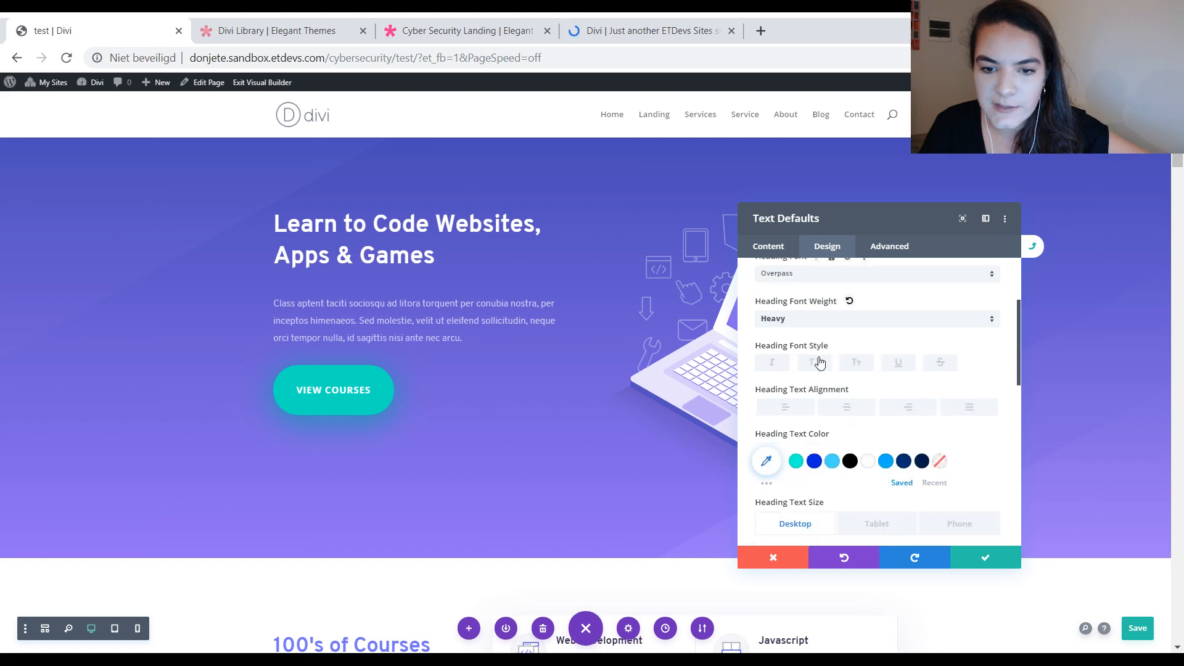
scroll(784, 296, up, 1)
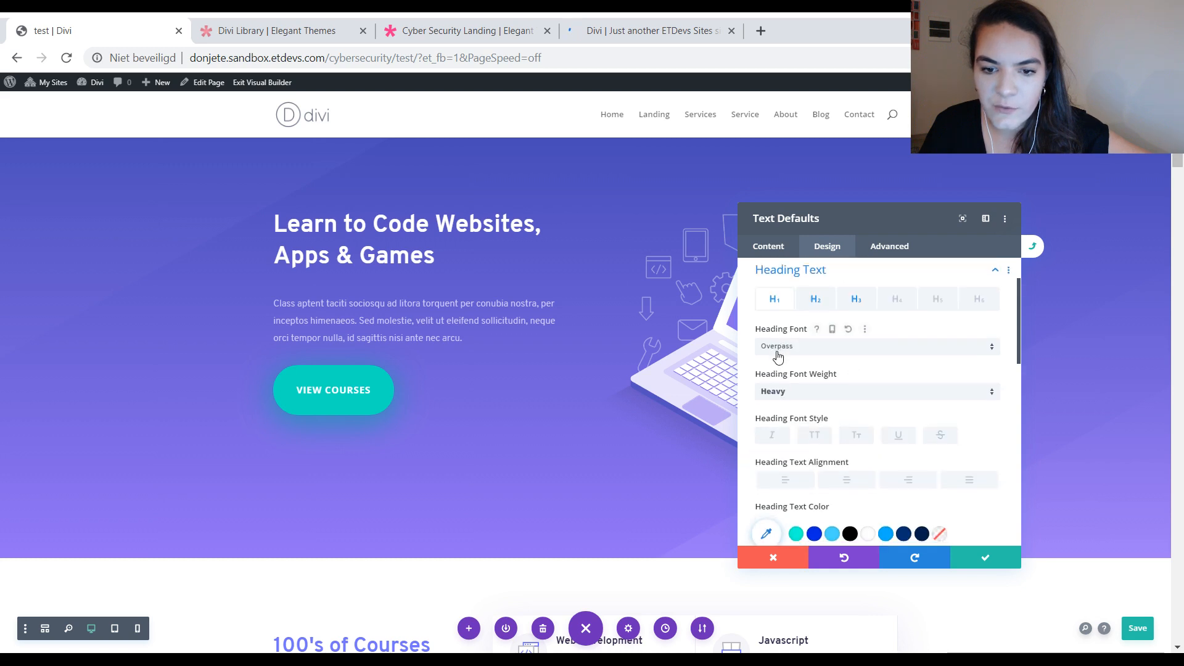
scroll(783, 336, down, 1)
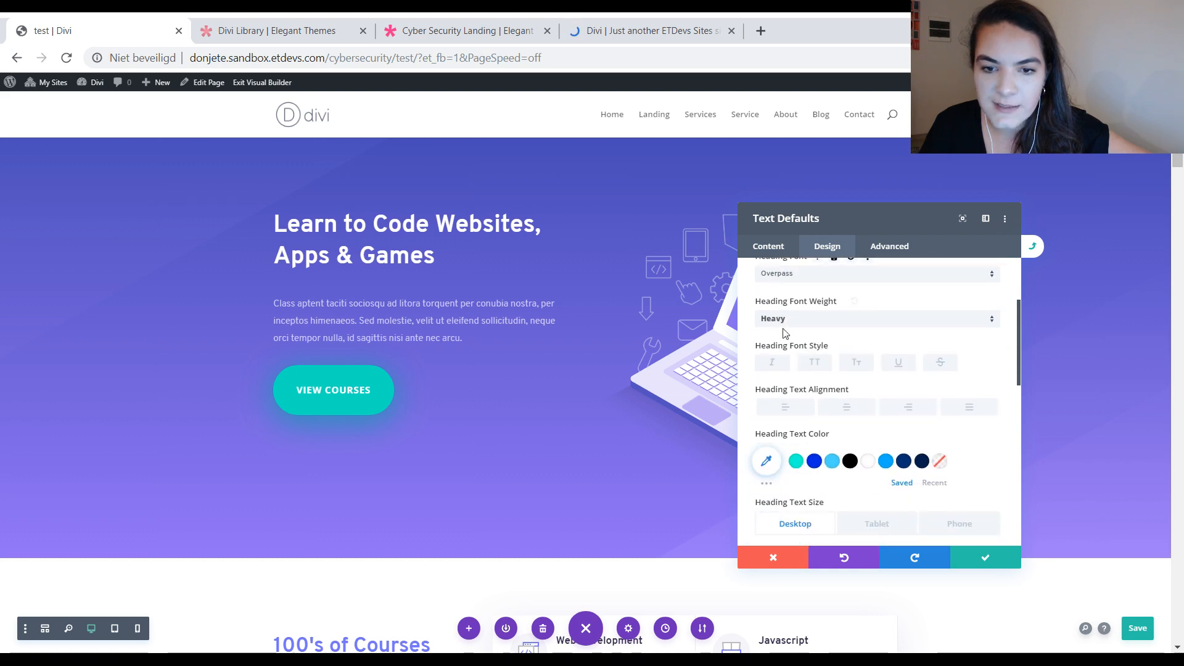
Step: Return to the hero heading's own settings and reset its heading text styles to the site-wide defaults
click(1029, 243)
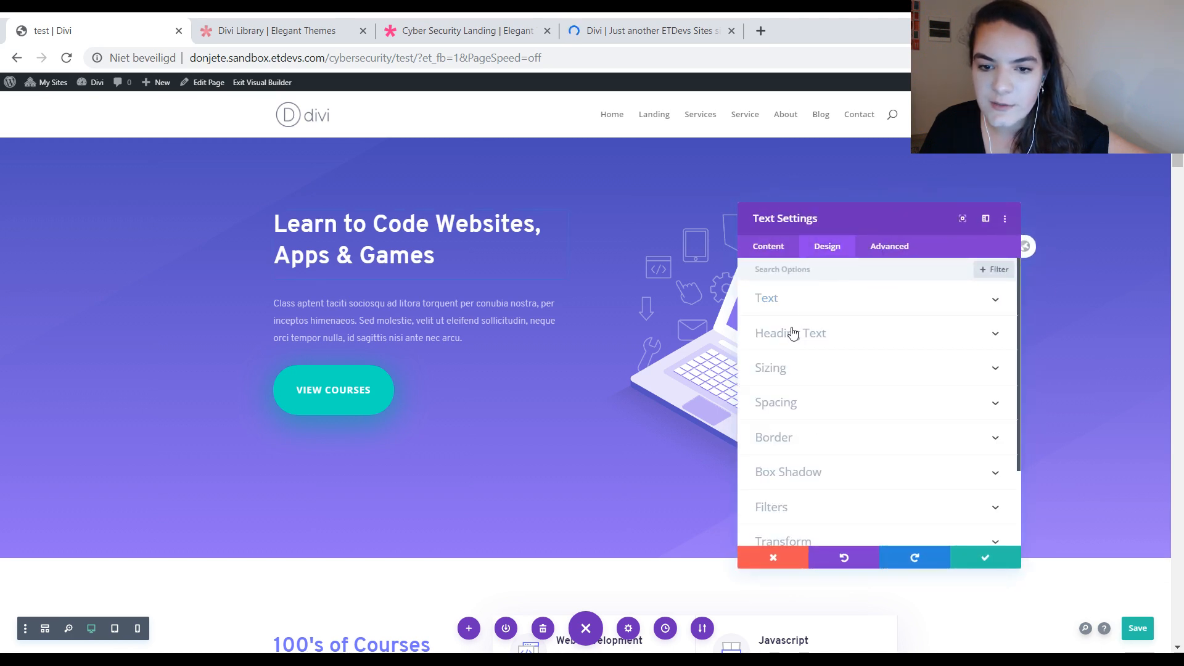
click(793, 334)
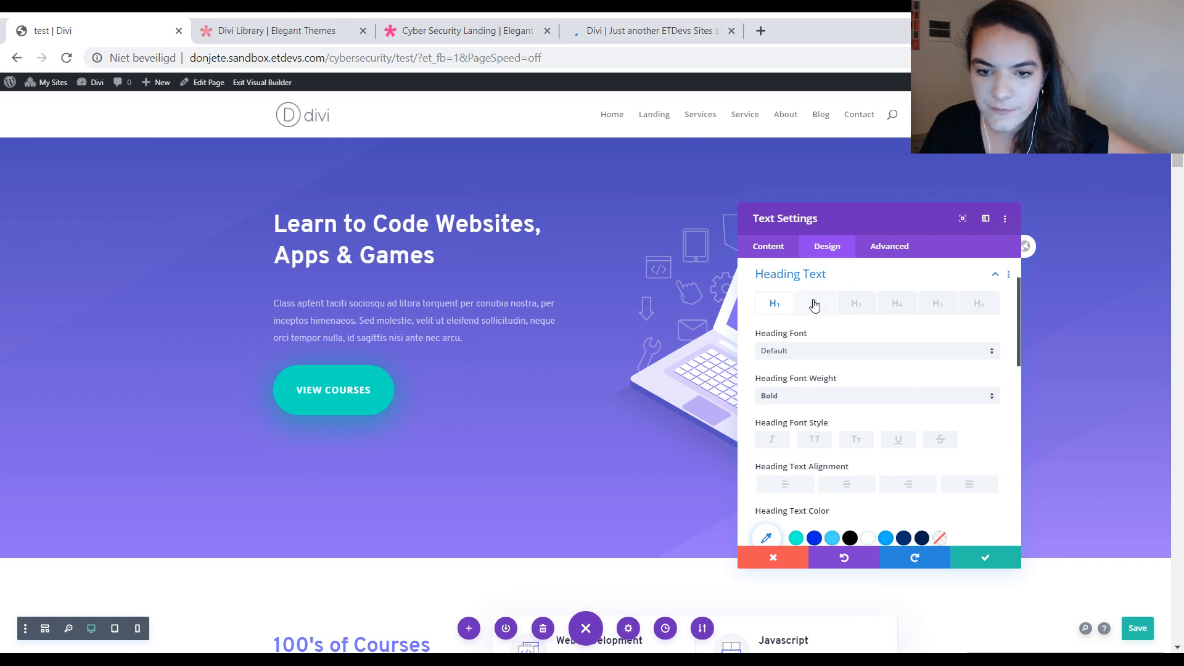
right_click(864, 279)
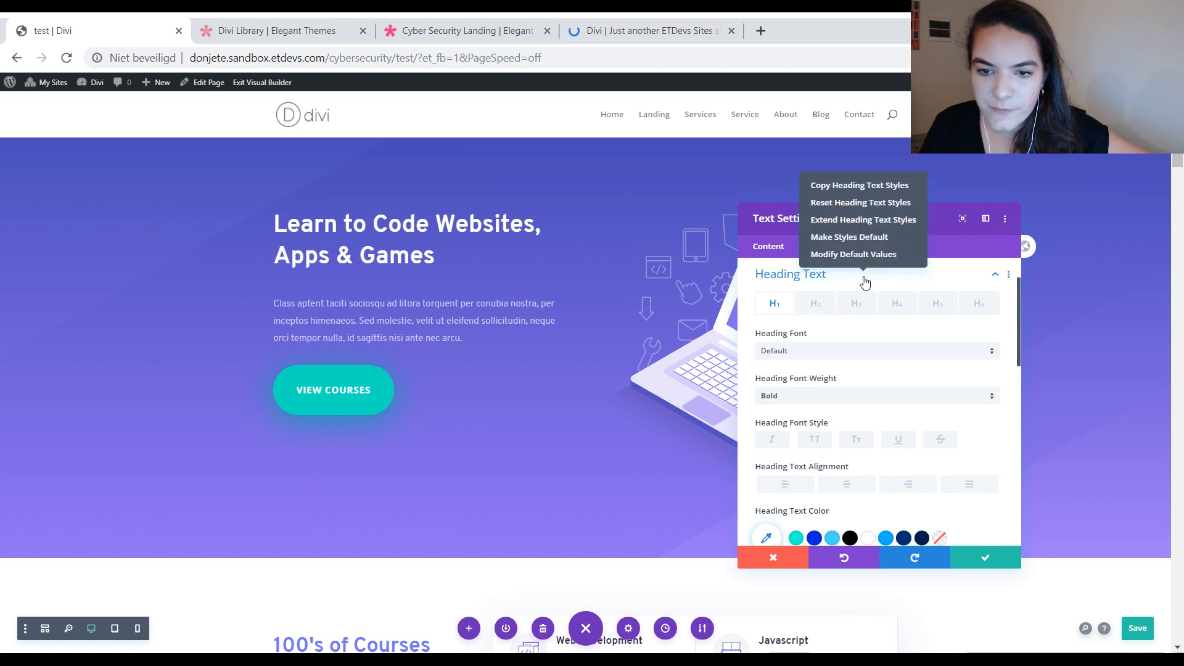
click(840, 204)
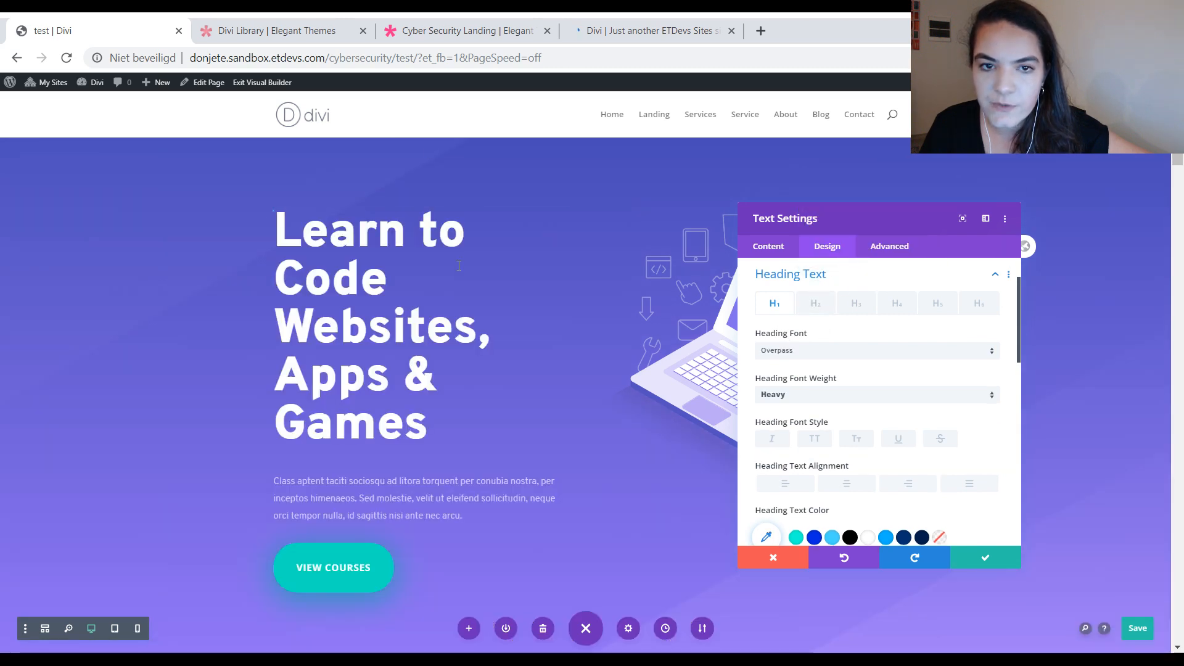
Step: Reload the homepage outside the Visual Builder by removing "/?et_fb=1&PageSpeed=off" from its URL
click(647, 21)
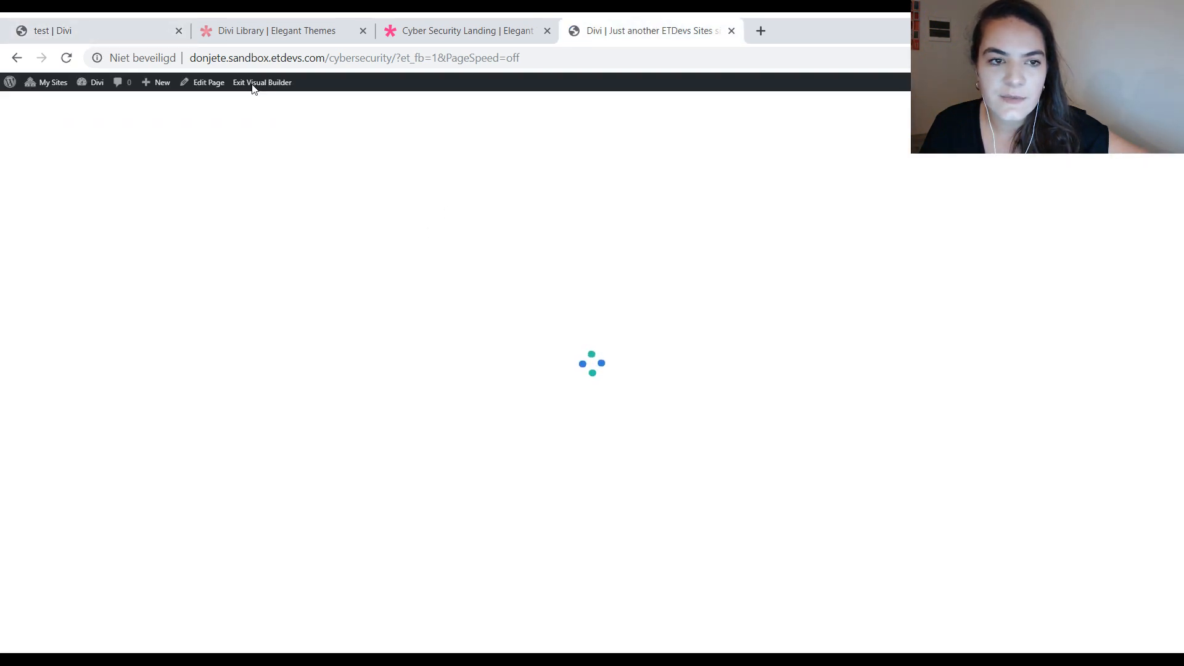
drag(393, 61, 608, 72)
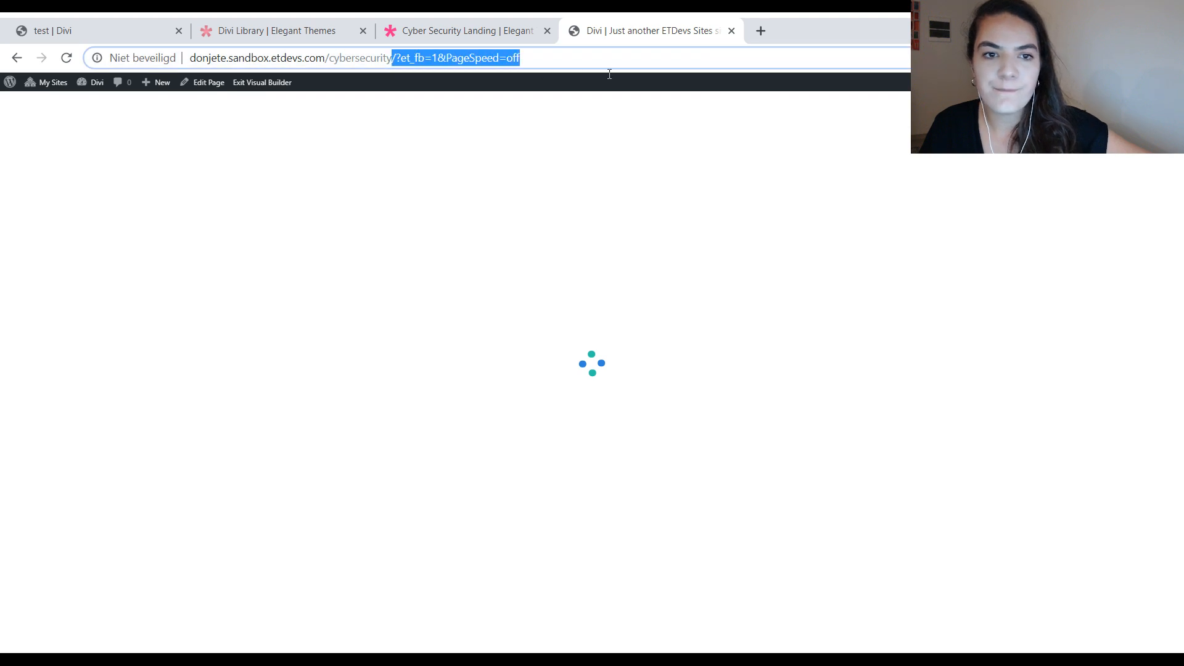
key(BackSpace)
key(Return)
Step: Set the test page hero heading's desktop text size to 64px and save the module and the page
click(44, 25)
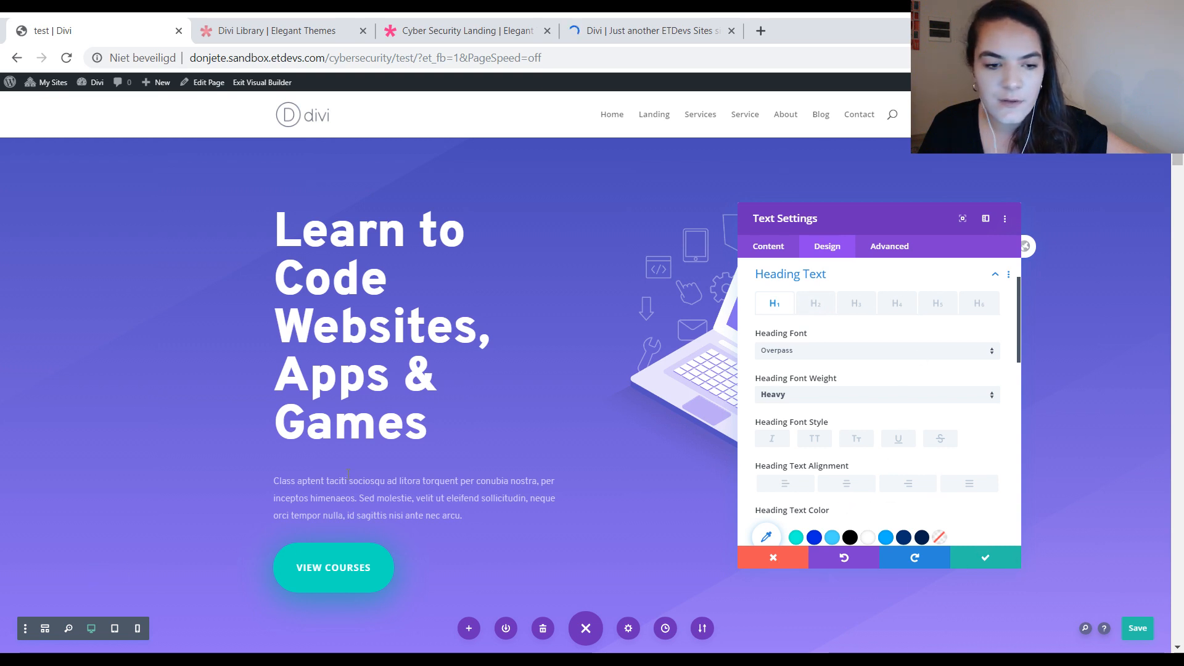
scroll(854, 395, down, 5)
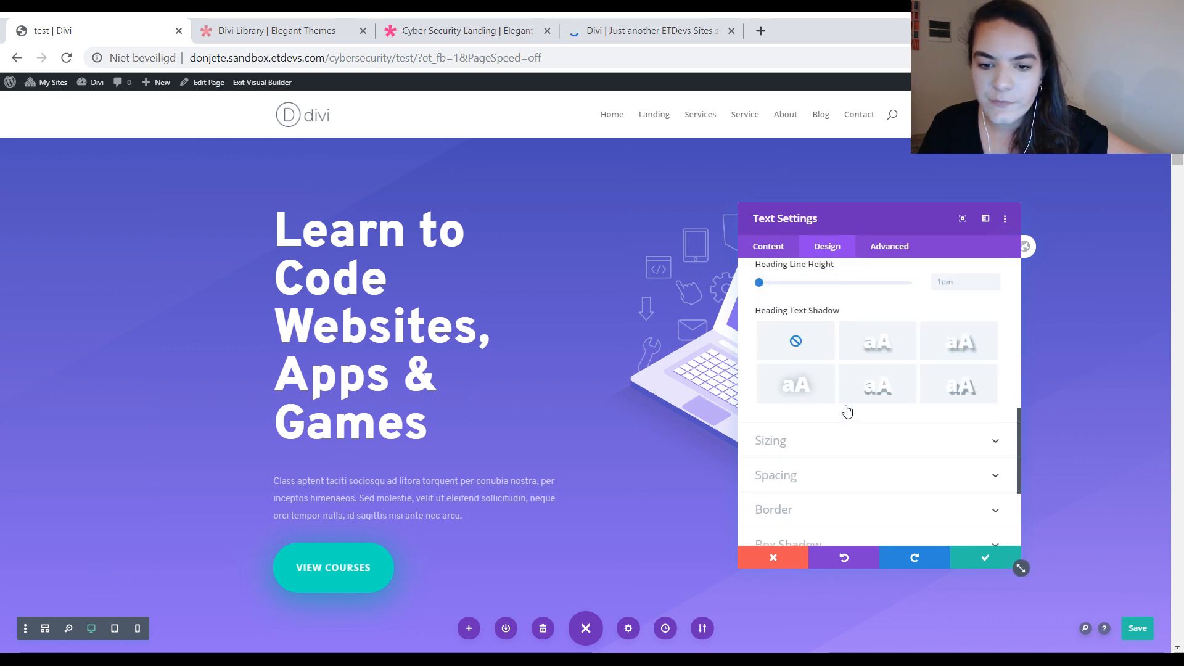
scroll(842, 434, up, 1)
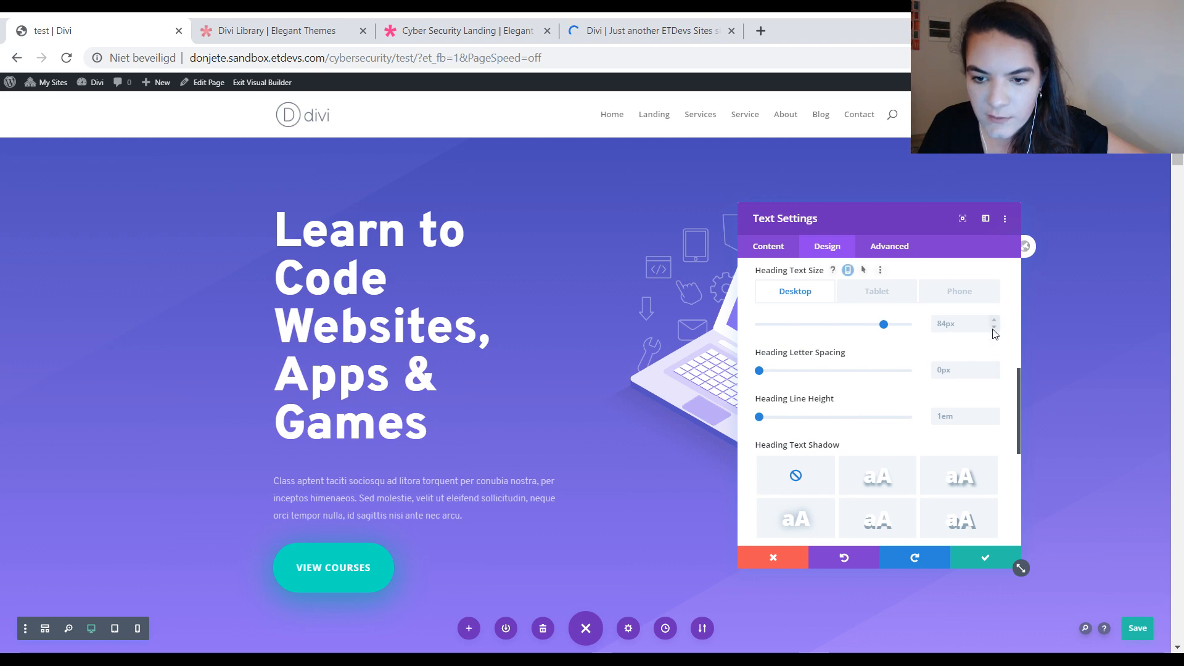
drag(888, 324, 854, 327)
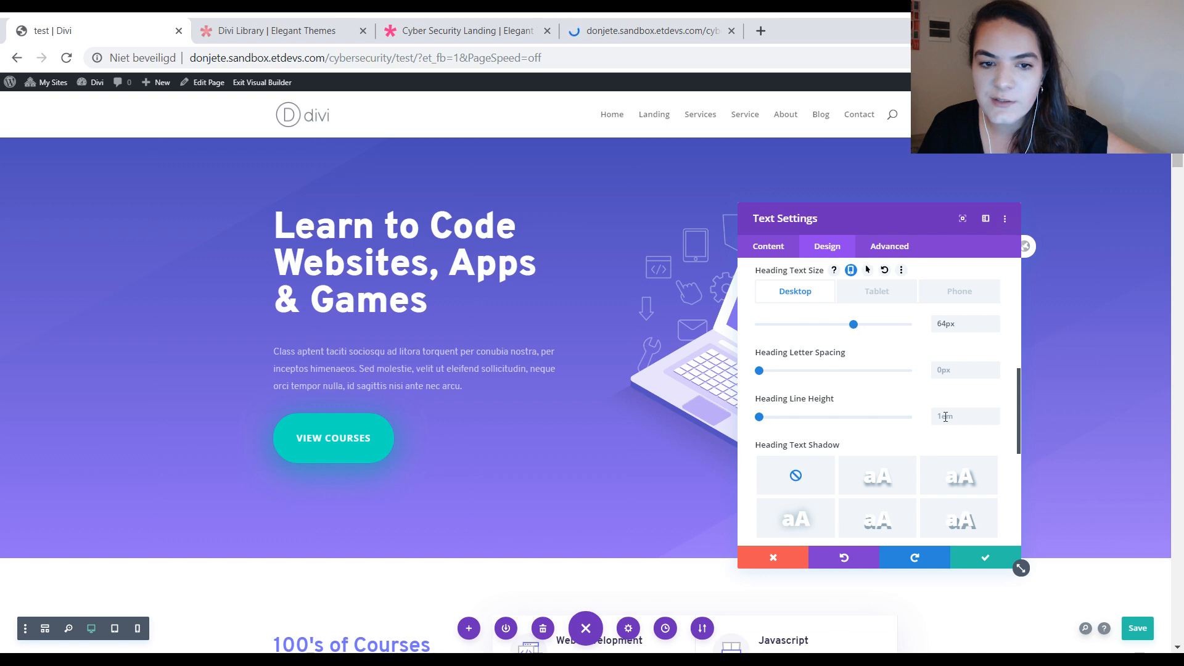
click(980, 562)
click(1134, 627)
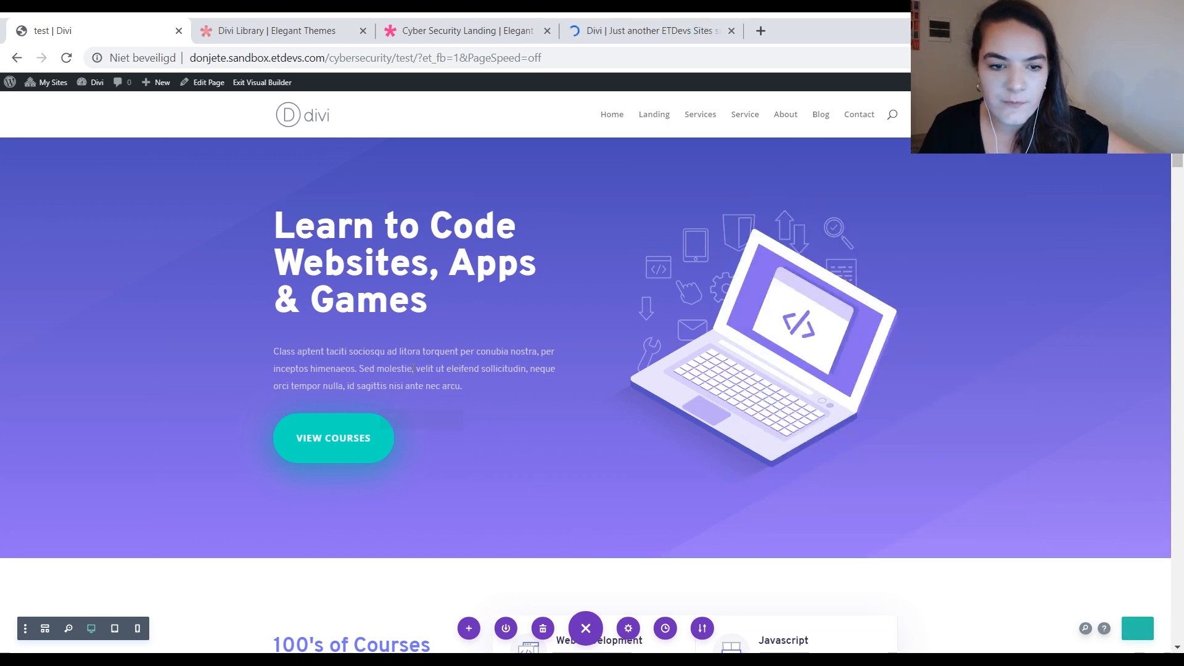
Step: Reset the hero paragraph's text styles to the site-wide defaults
click(401, 350)
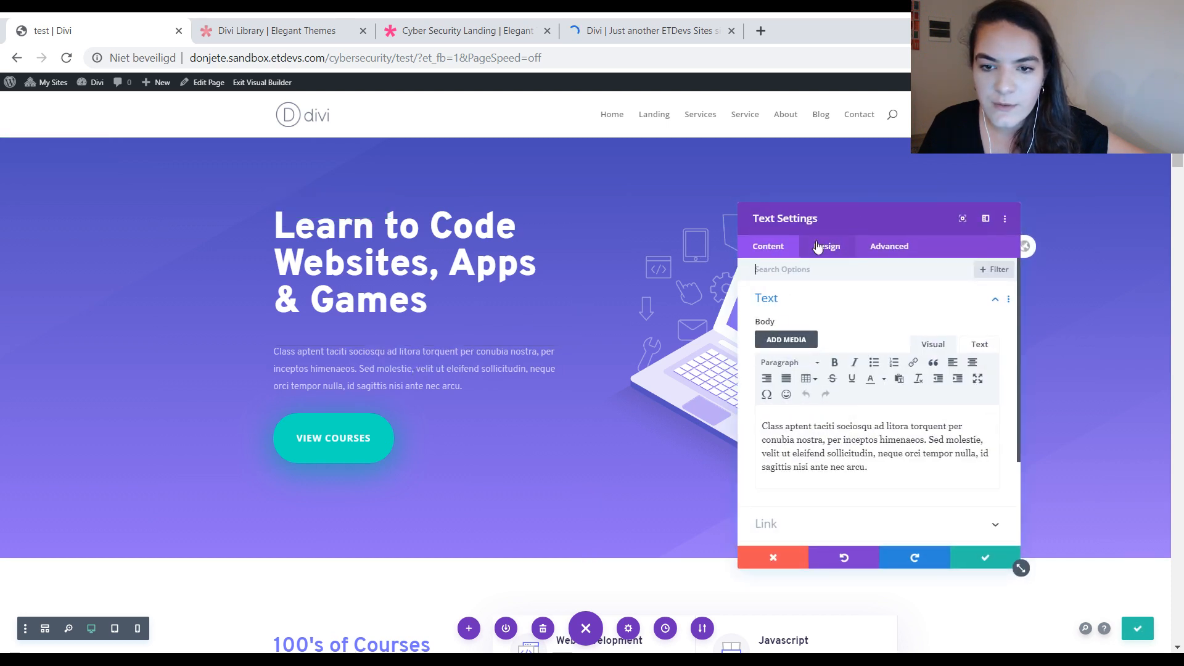
click(826, 246)
click(788, 303)
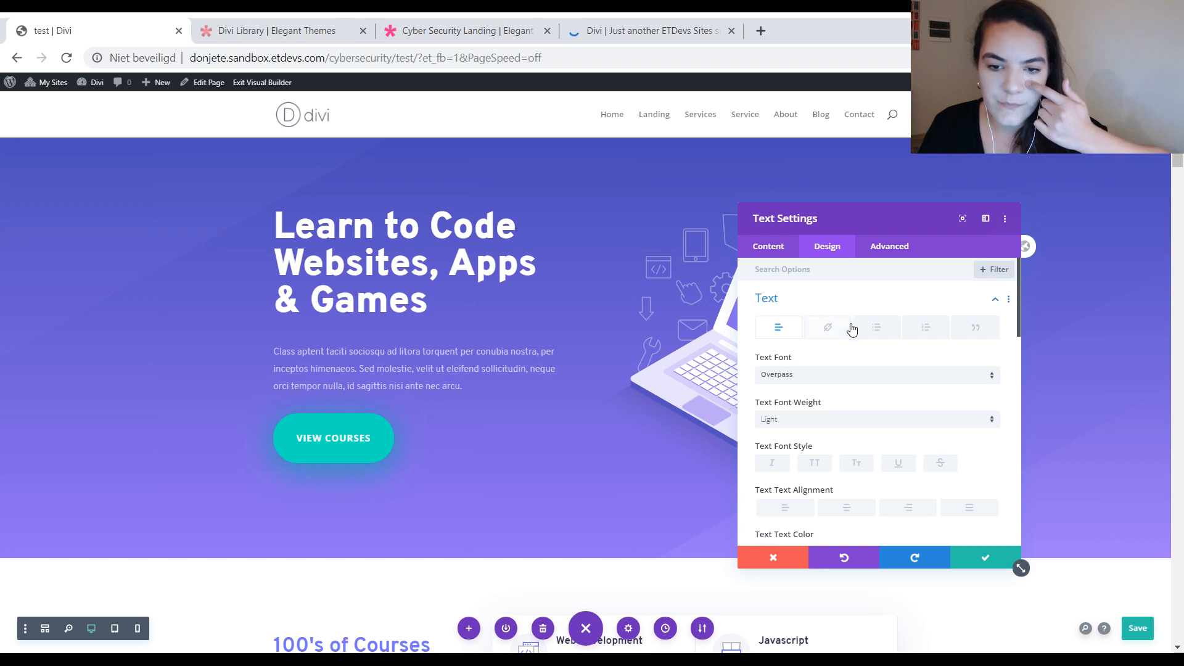
scroll(872, 396, down, 3)
scroll(872, 396, down, 1)
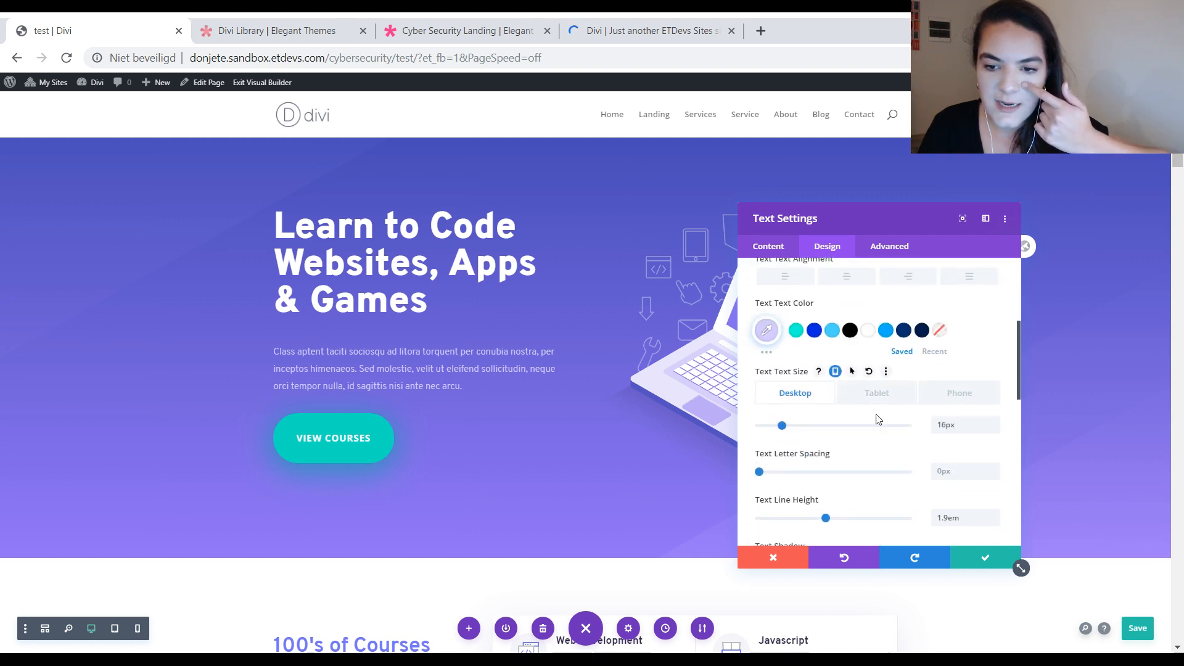
scroll(837, 425, down, 2)
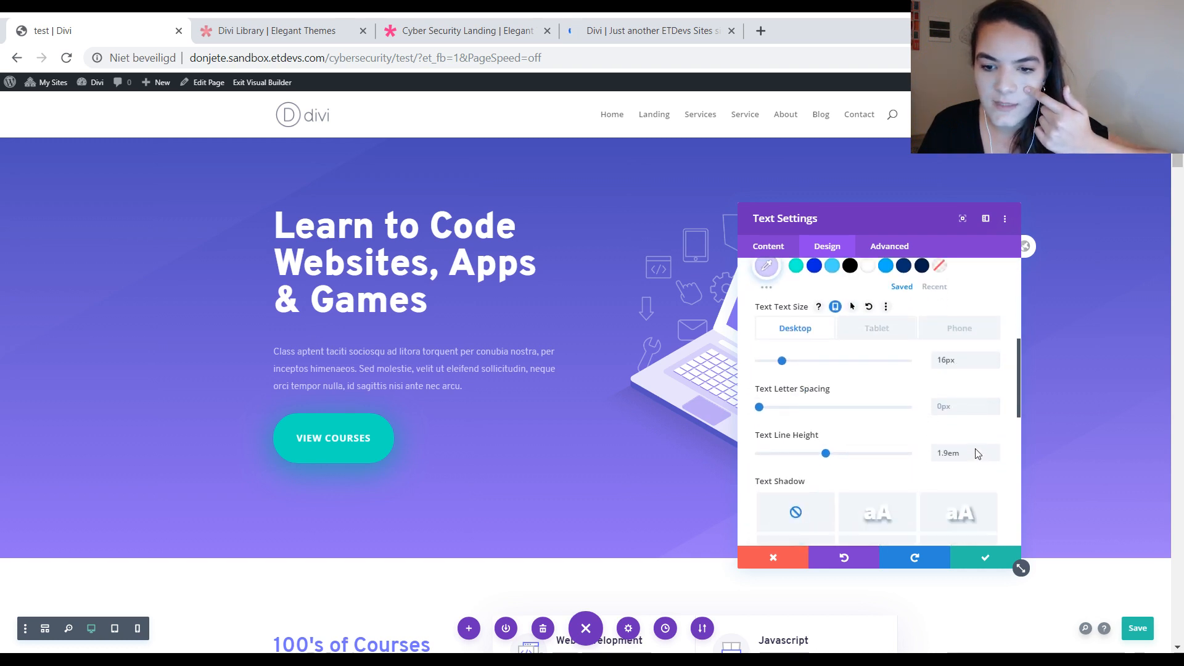
click(947, 348)
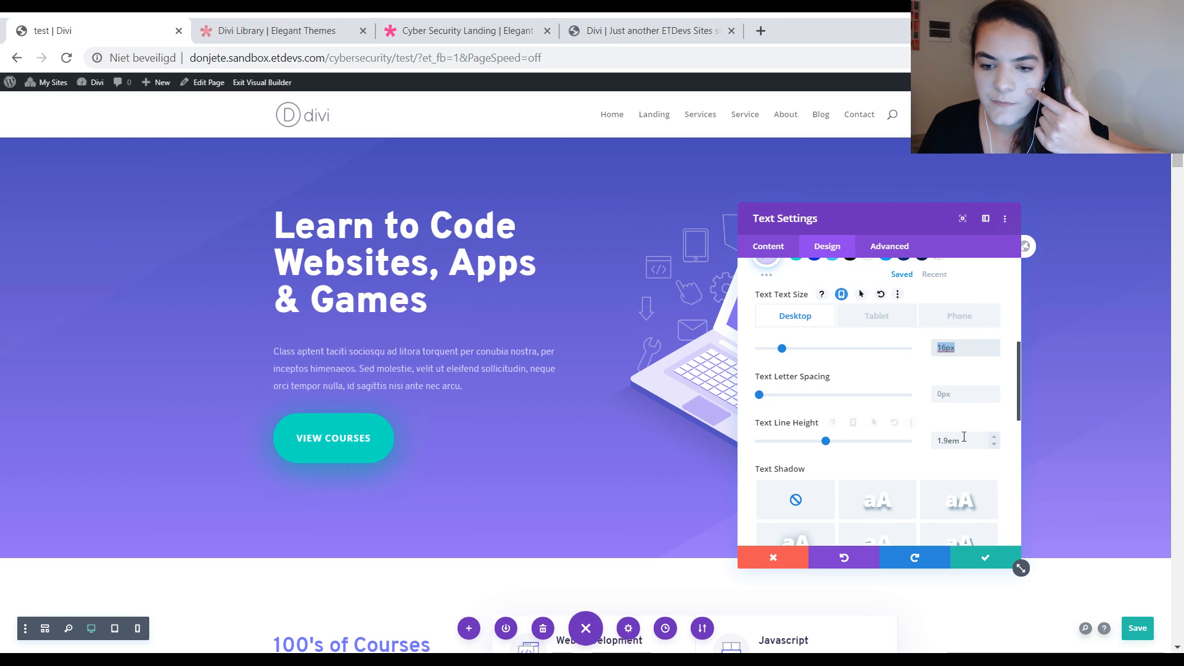
drag(963, 440, 931, 444)
scroll(889, 387, up, 3)
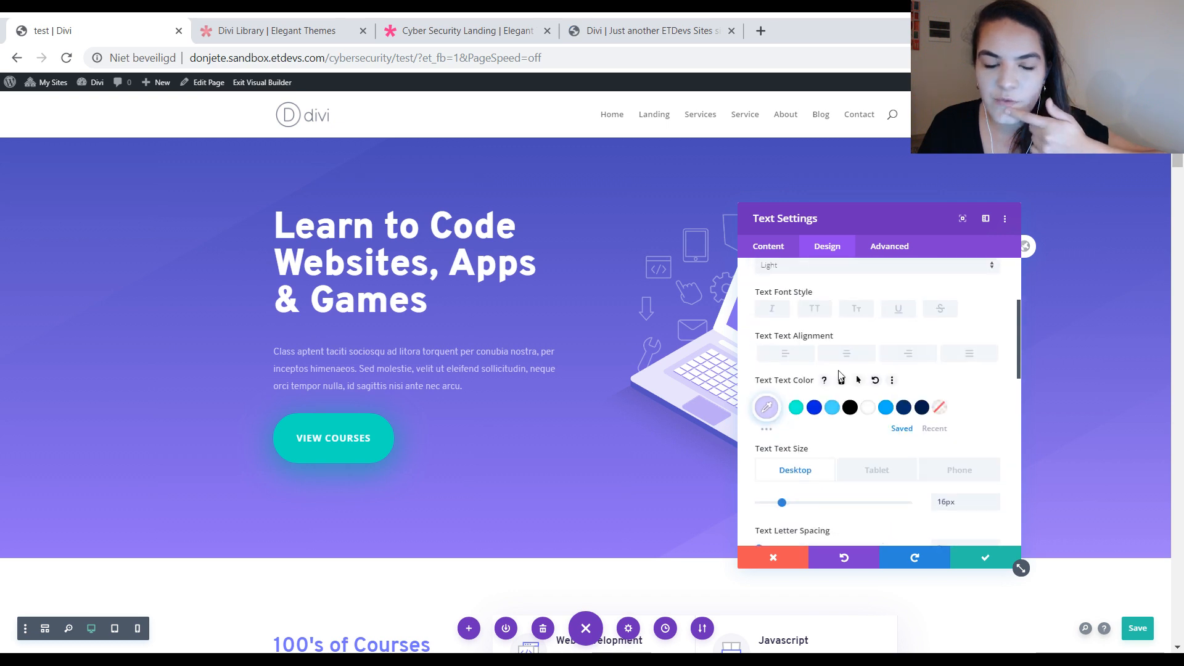
scroll(890, 388, up, 3)
right_click(801, 301)
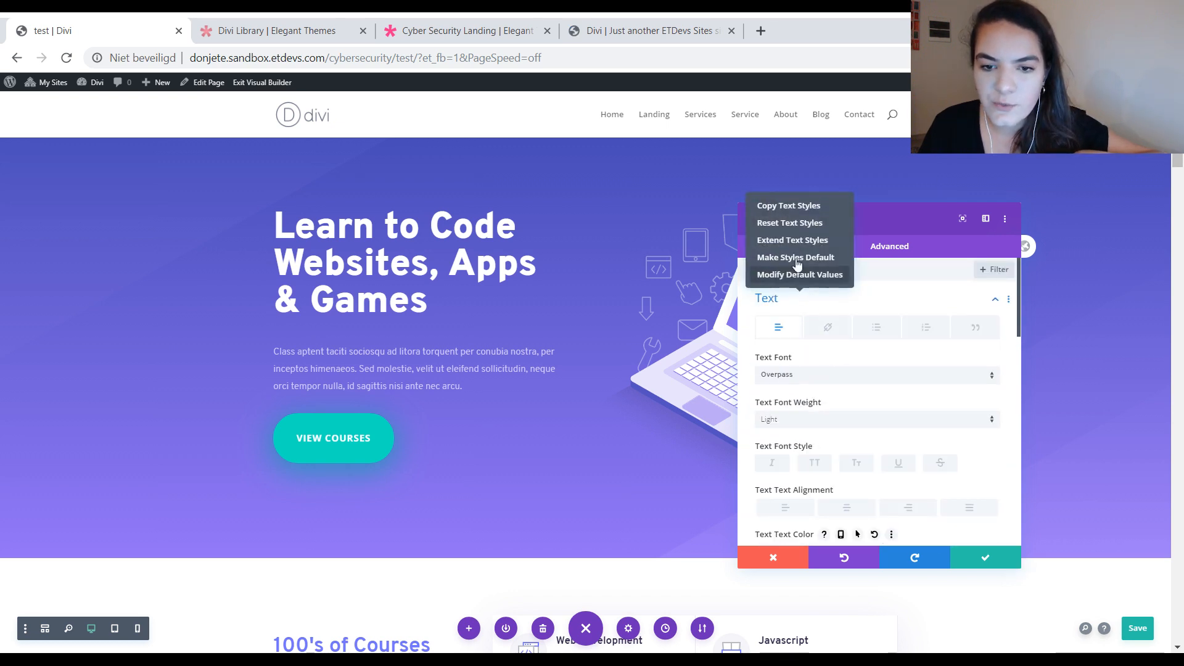
click(790, 223)
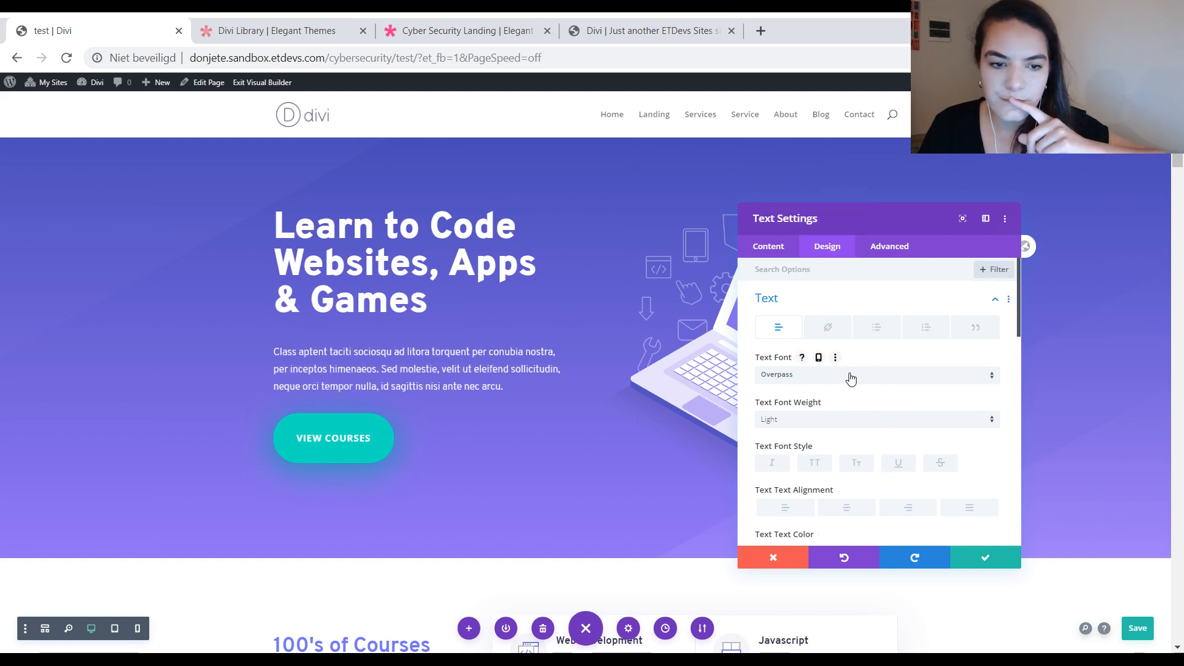
Step: Extend the hero paragraph's text styles to all texts throughout this page, and save the module and the page
scroll(620, 382, down, 5)
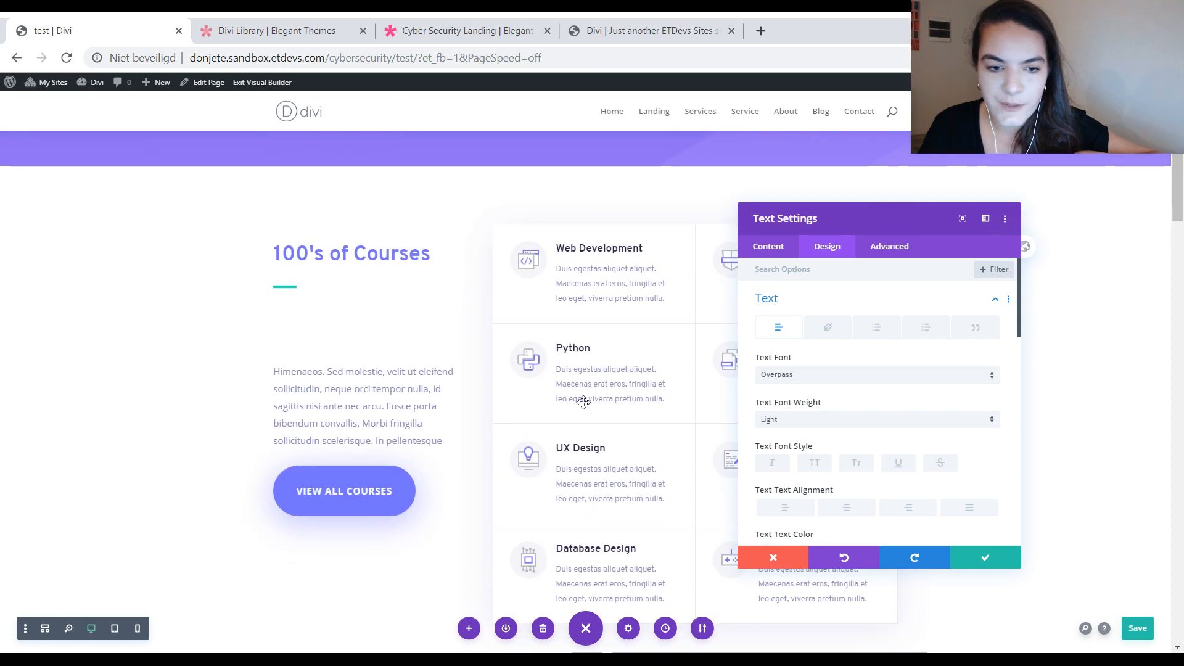
scroll(470, 402, up, 5)
scroll(584, 328, down, 2)
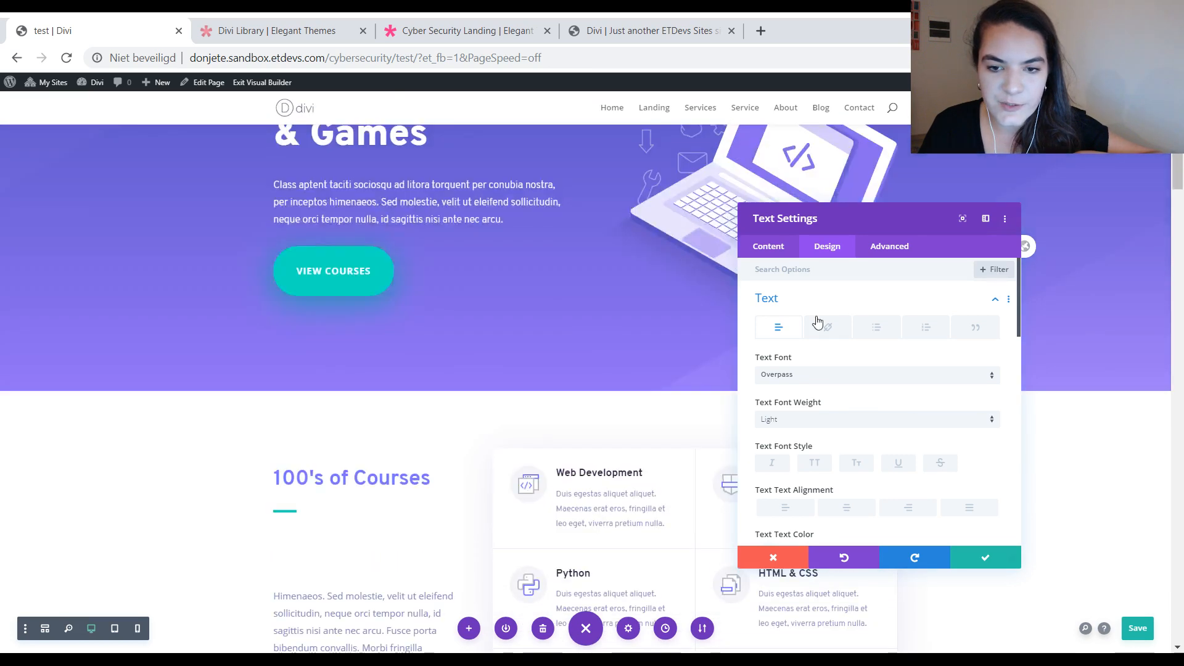
right_click(819, 300)
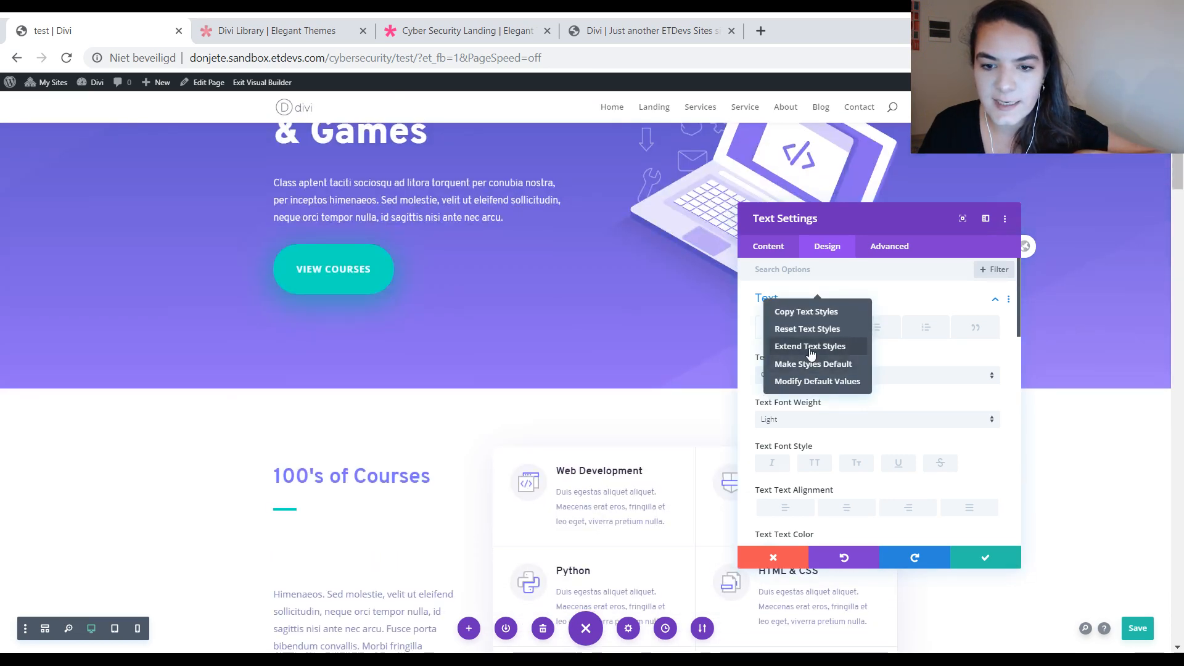
click(809, 346)
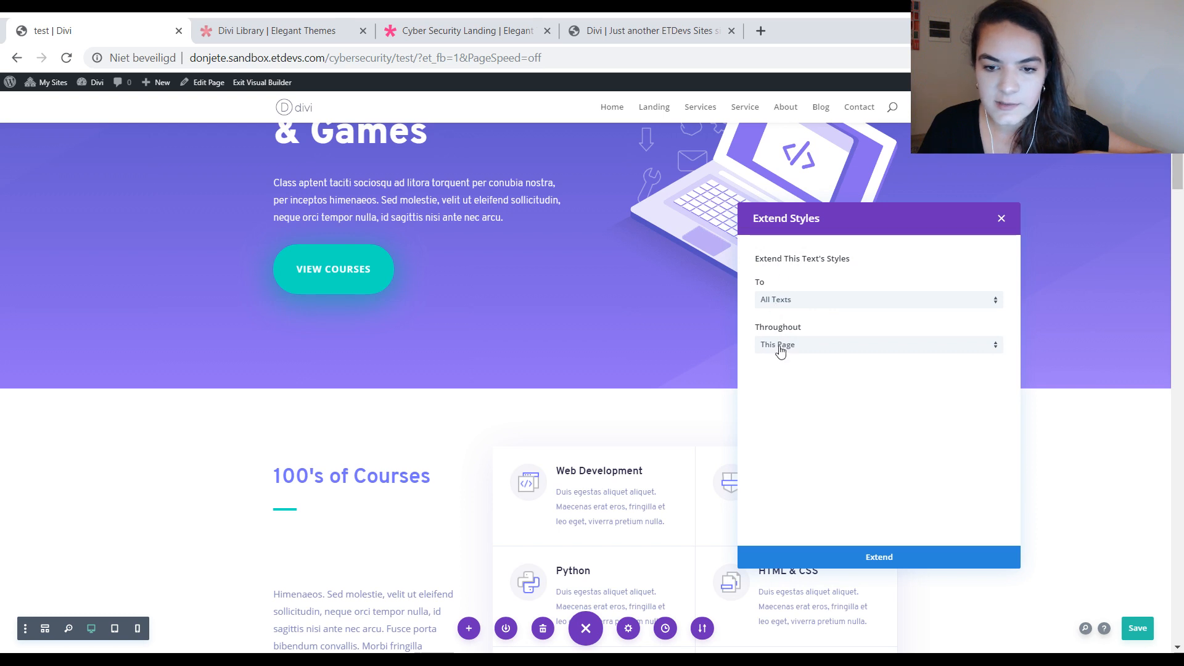
click(845, 563)
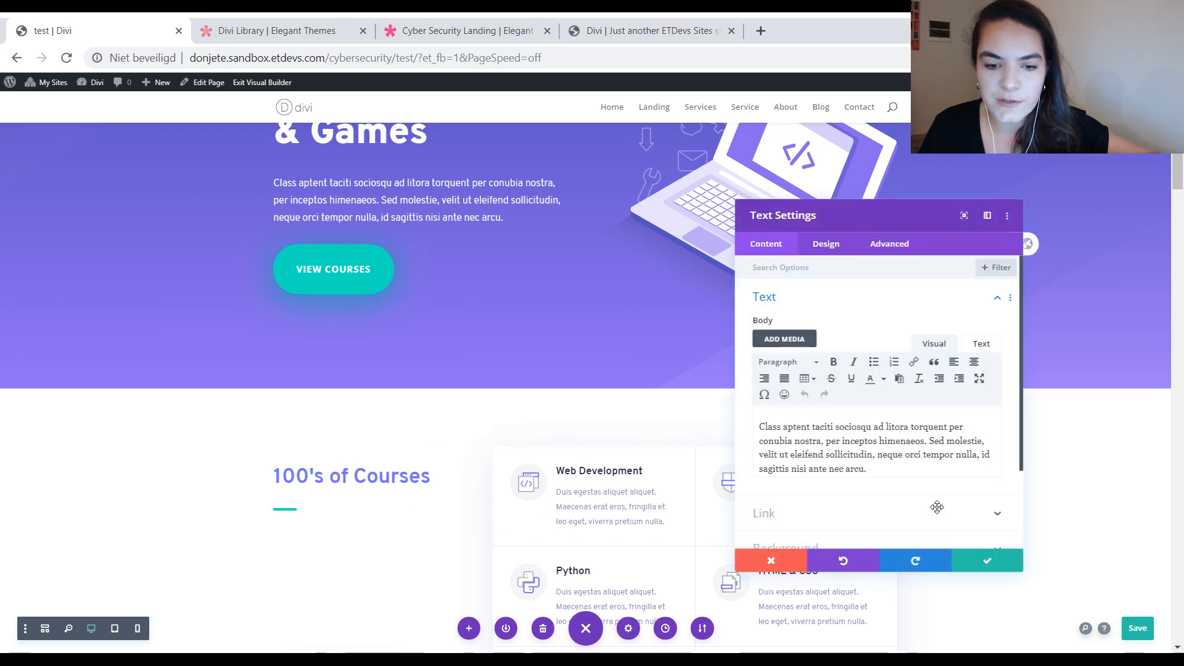
click(983, 559)
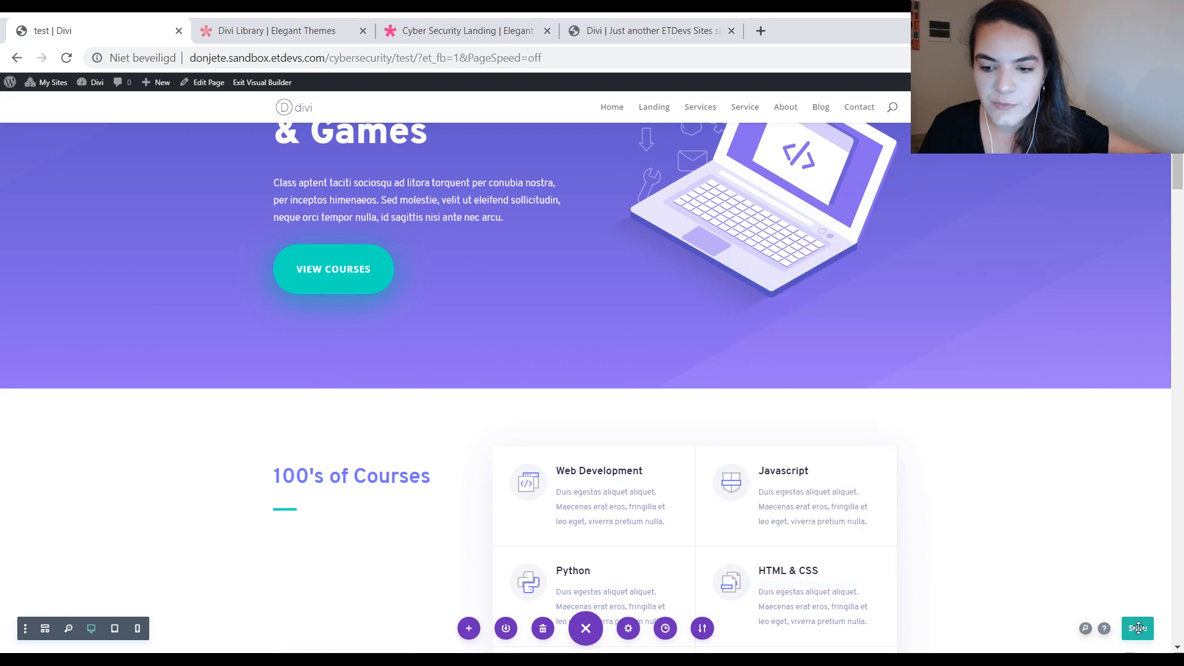
Step: Try the light grey #e8e8e8 as text colour for the paragraph below "100's of Courses" and reset it
scroll(861, 323, down, 3)
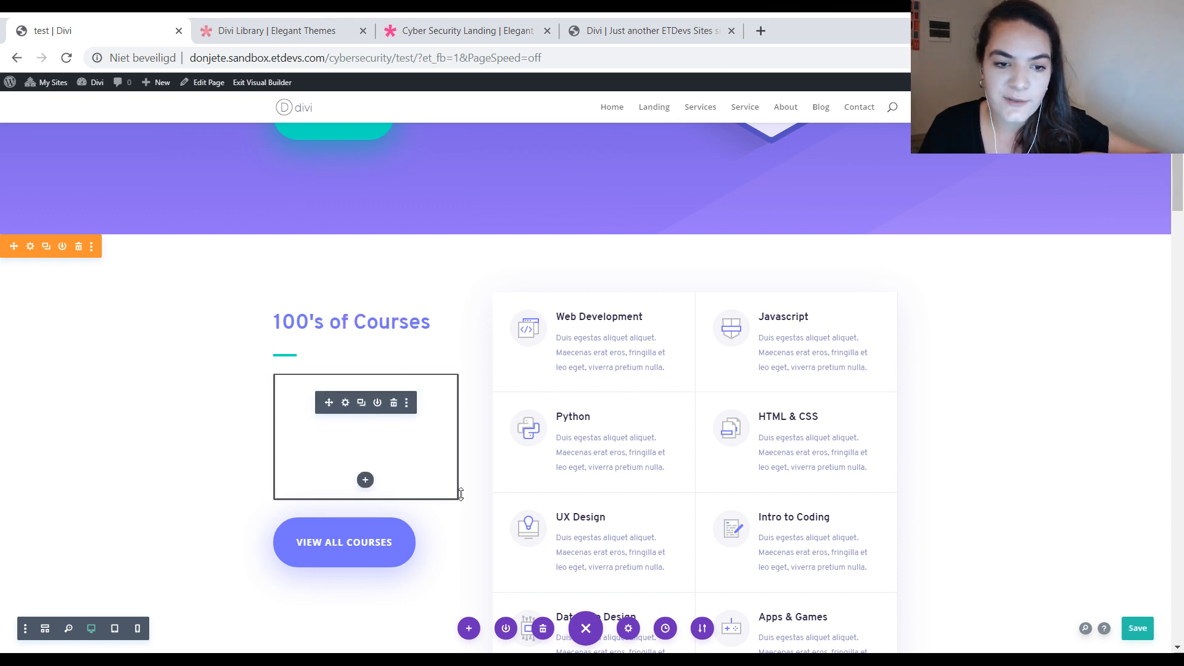
click(344, 402)
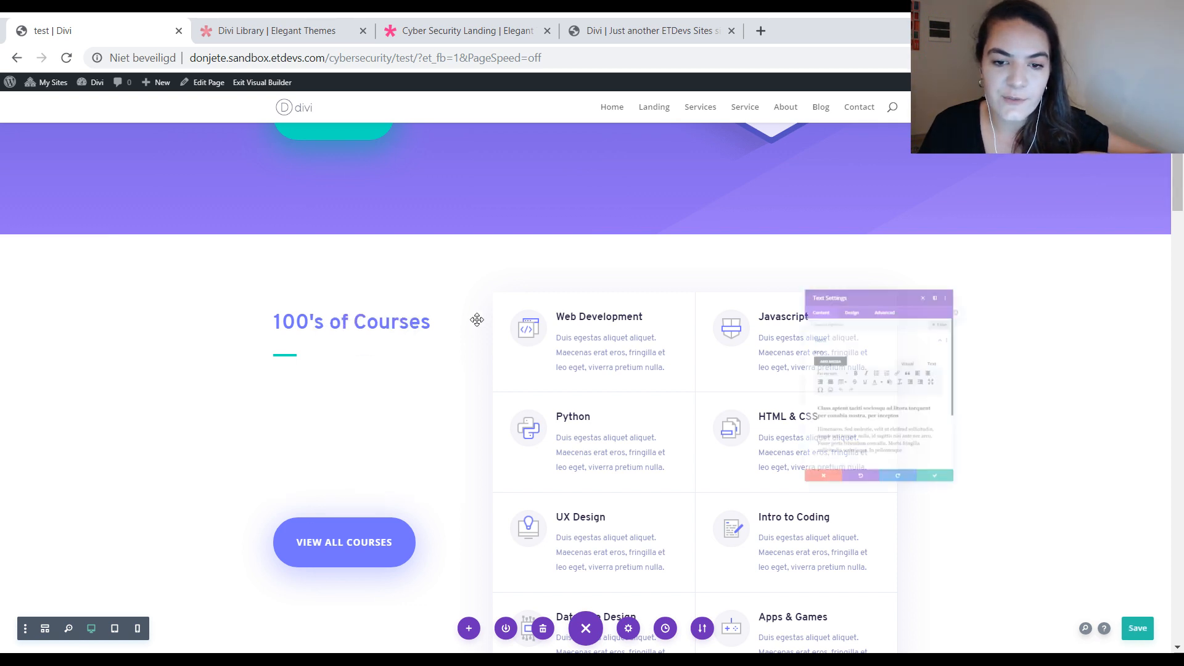
click(827, 245)
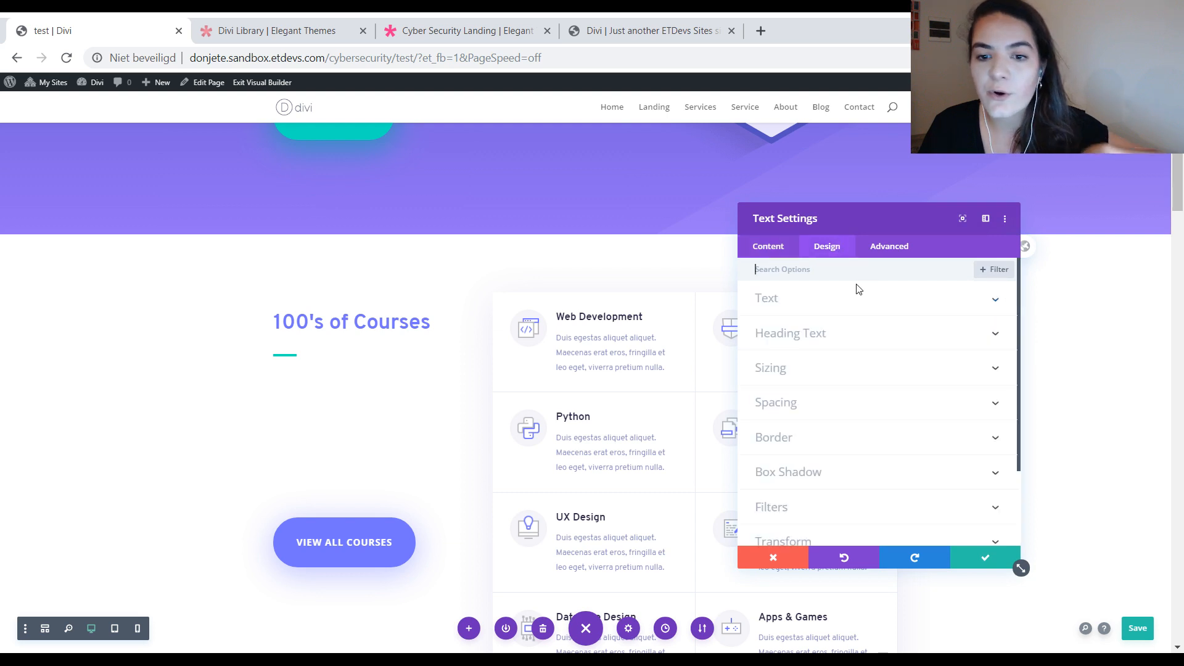
click(814, 306)
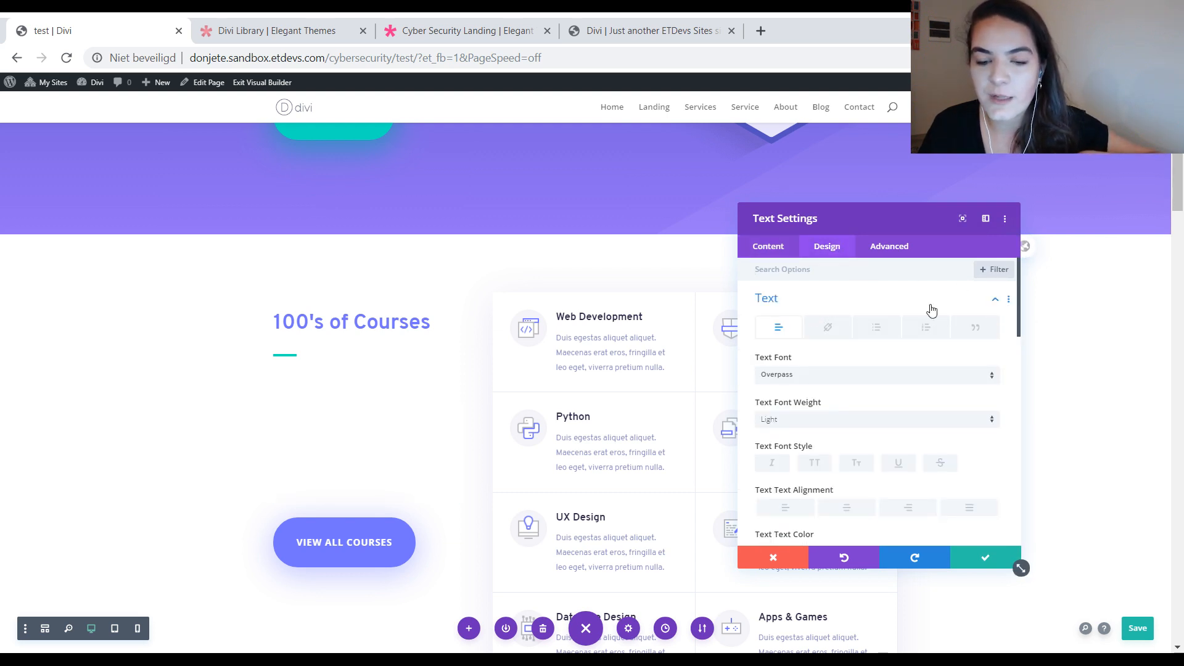
scroll(858, 354, down, 5)
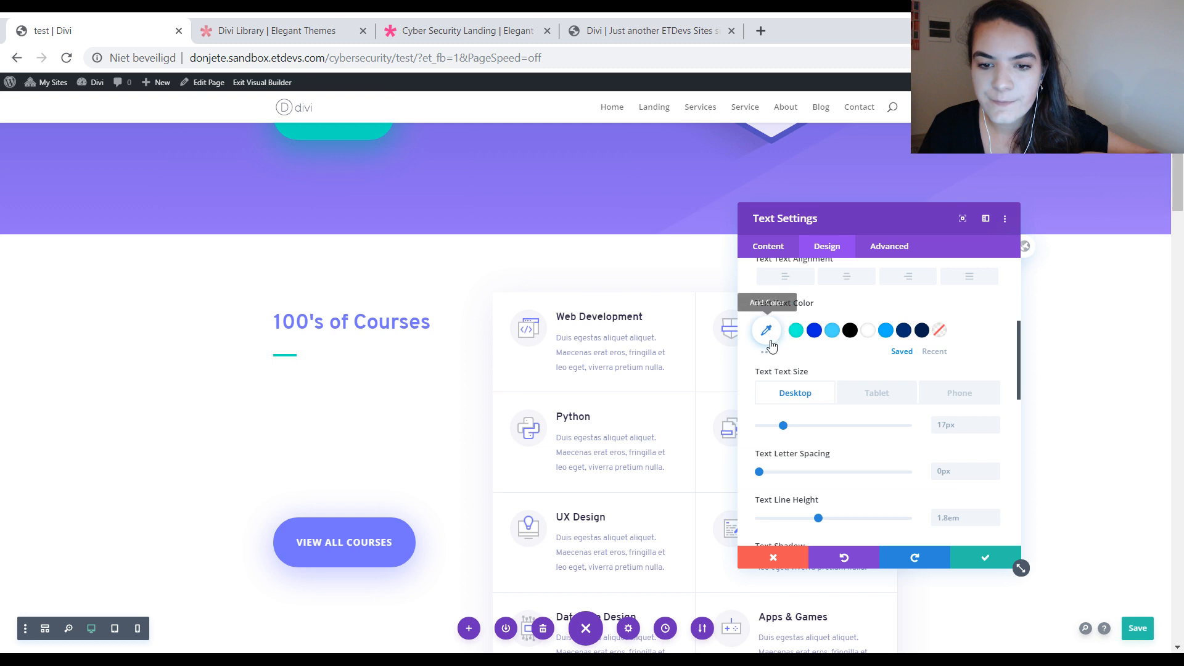
click(768, 336)
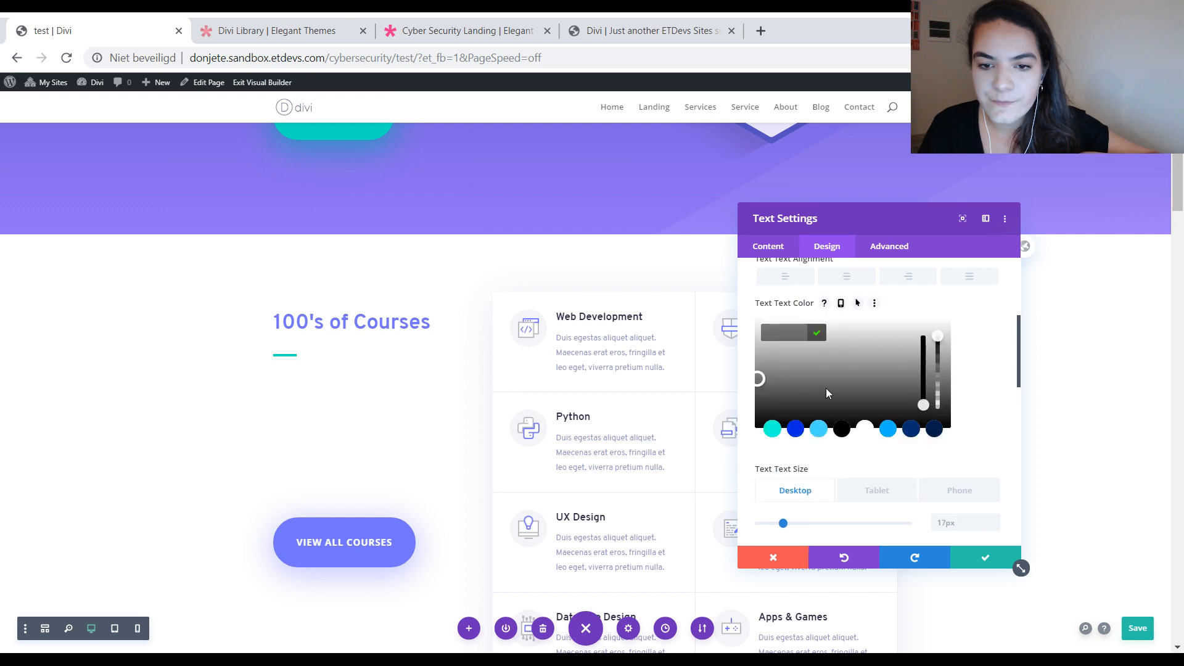
click(839, 330)
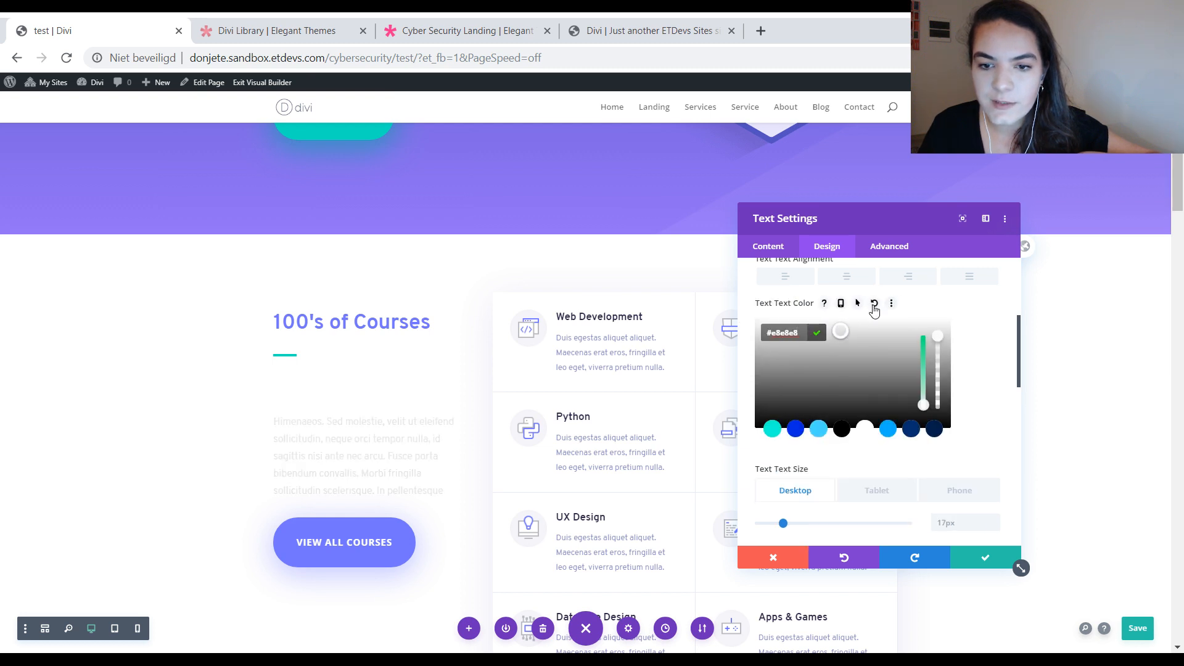
click(874, 304)
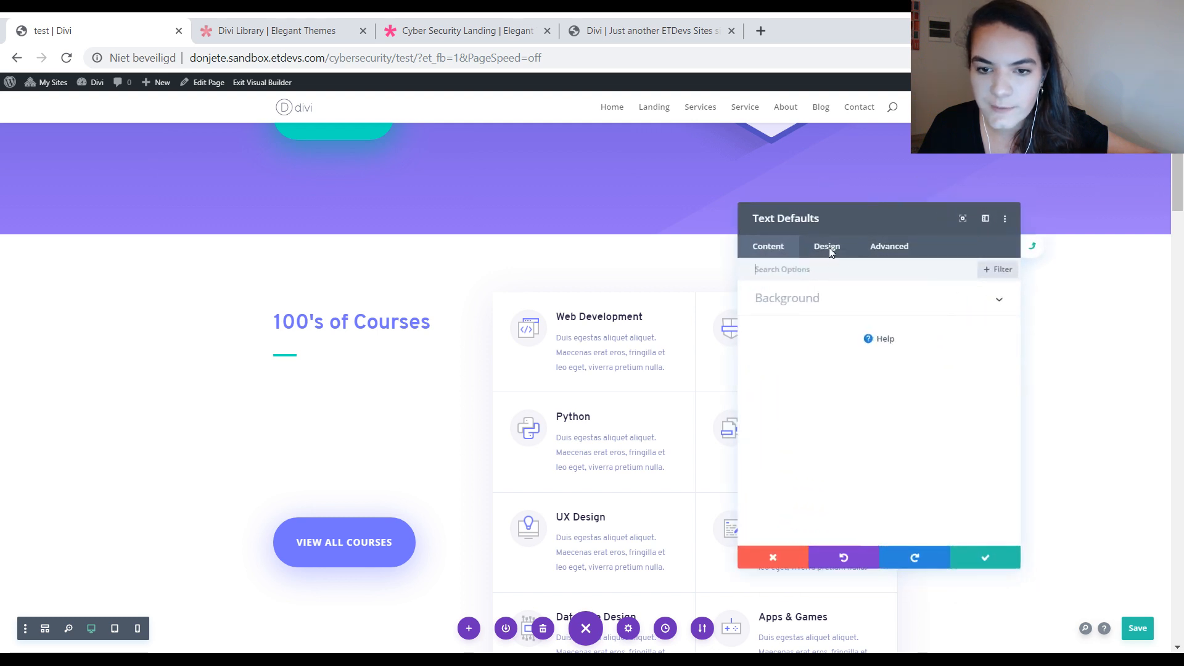
Step: In the text module's global defaults, try the light grey #e0e0e0 as the default text colour
click(825, 248)
click(817, 310)
scroll(840, 364, down, 3)
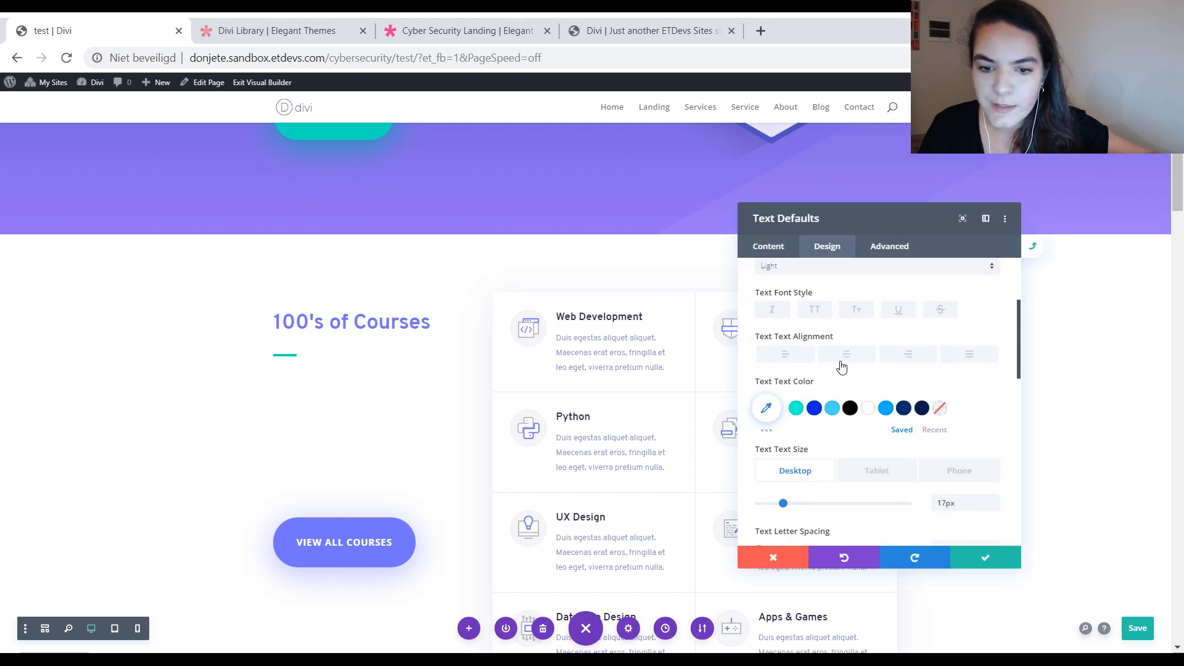
click(765, 408)
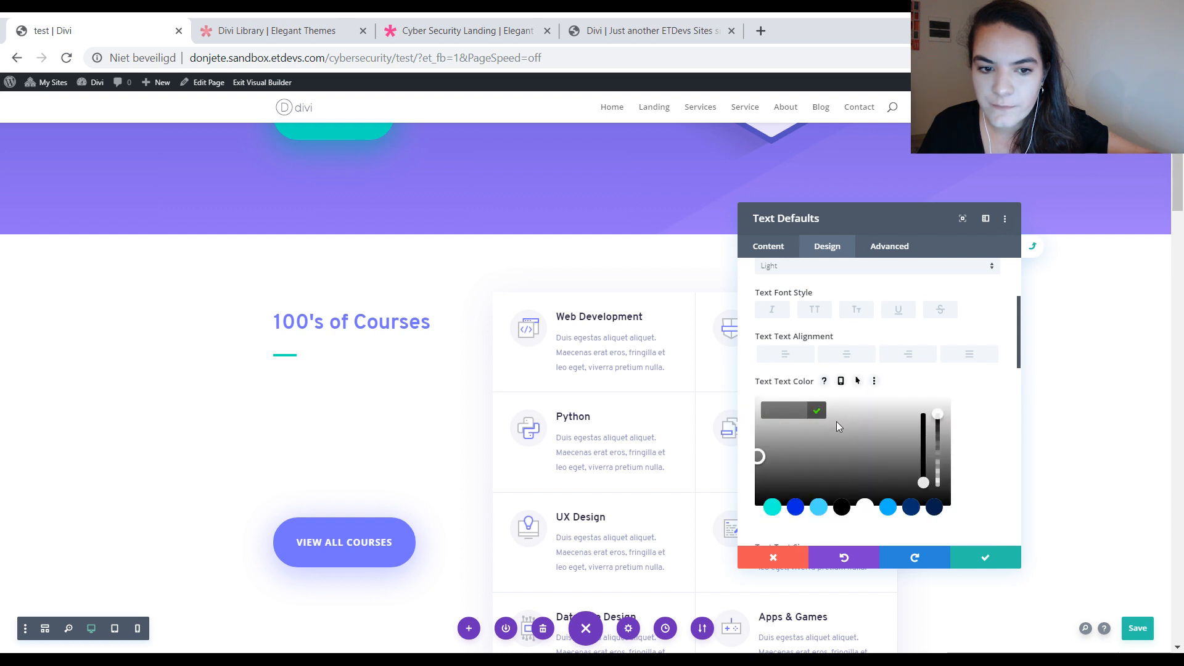
click(841, 418)
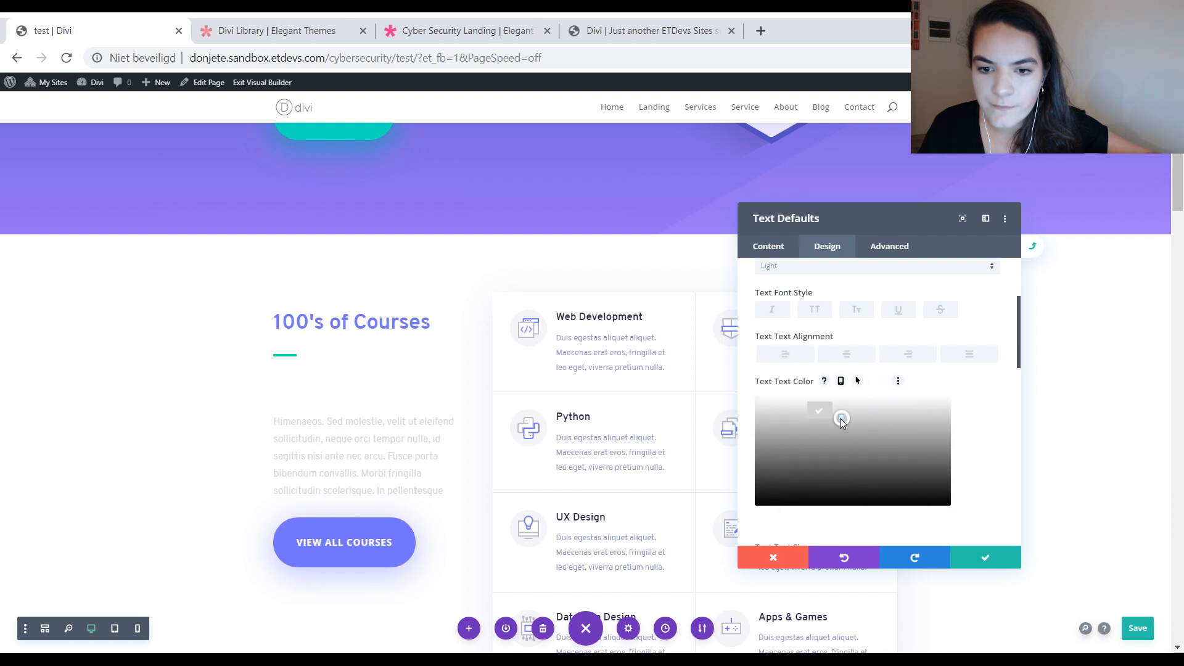
drag(845, 414, 847, 412)
scroll(865, 437, down, 1)
scroll(865, 437, down, 1)
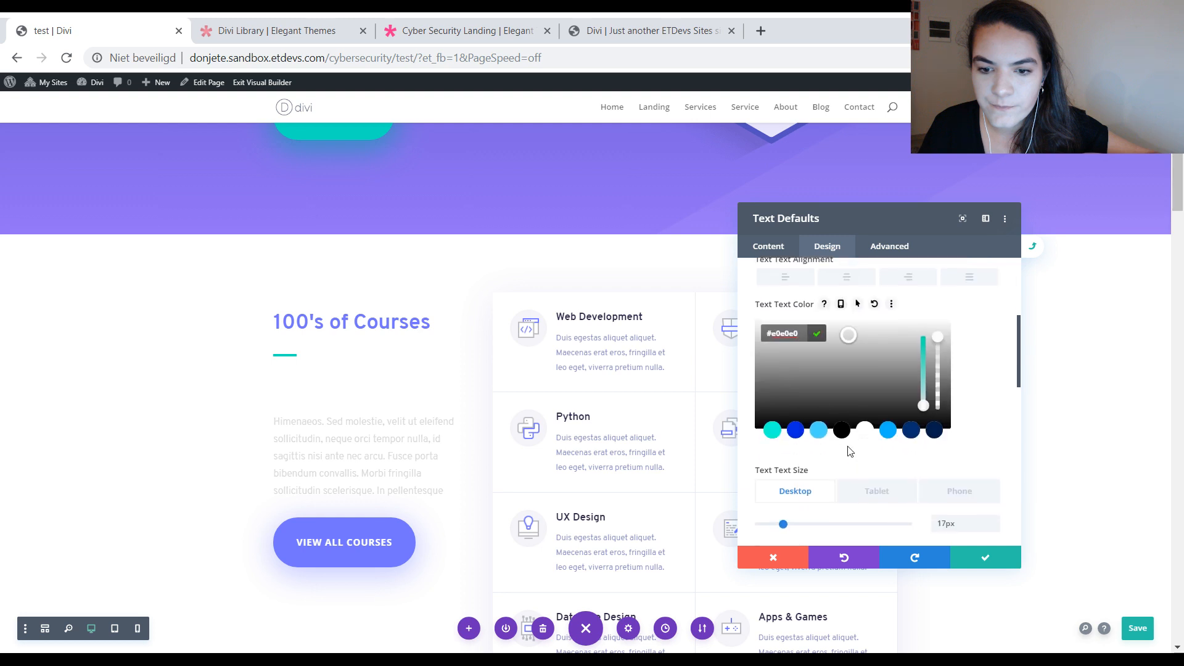
Step: Try darker greys such as #b2b2b2 and #474747 as the default text colour and discard the changes to the defaults
click(845, 356)
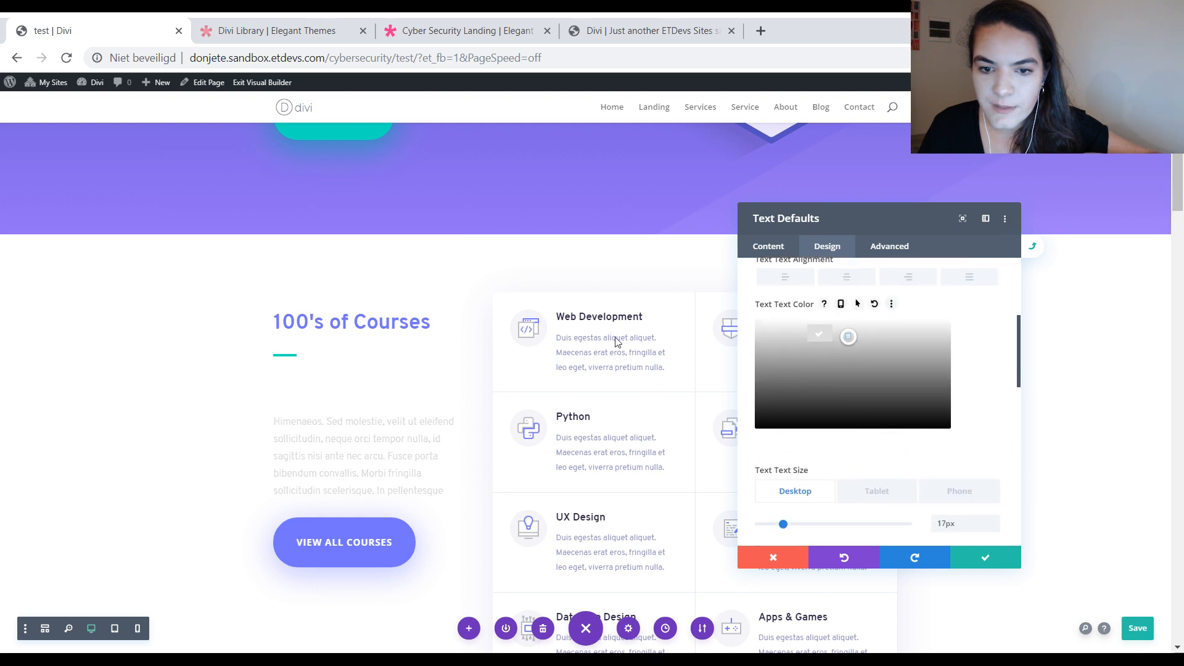
scroll(608, 265, up, 5)
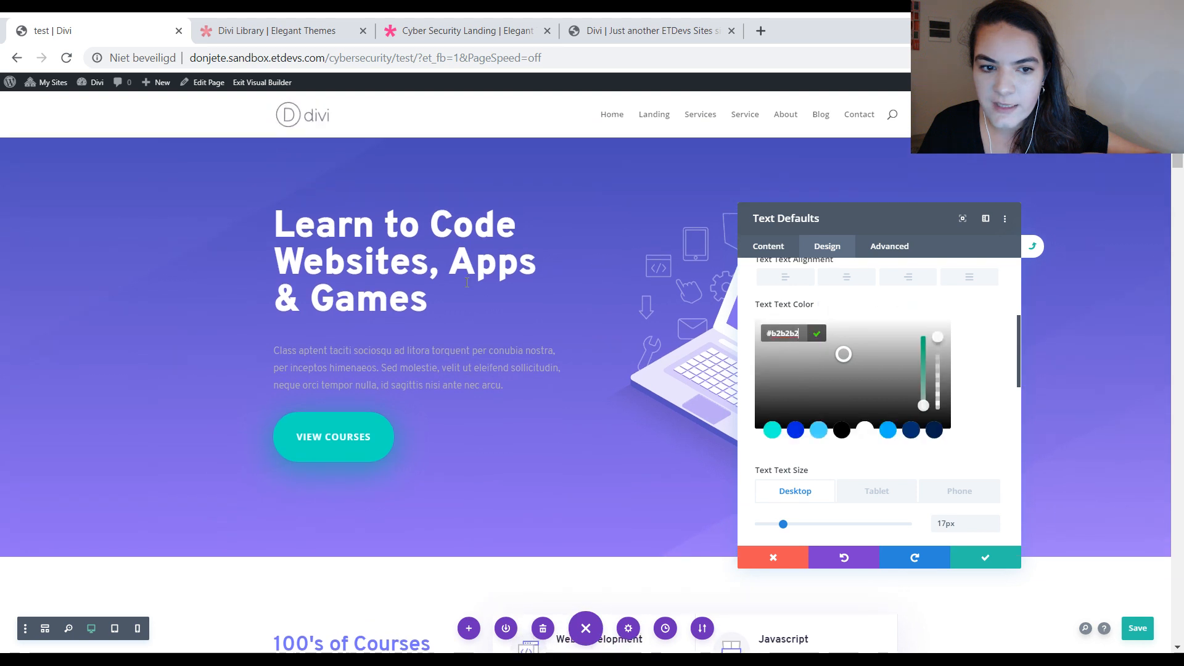
scroll(476, 299, down, 3)
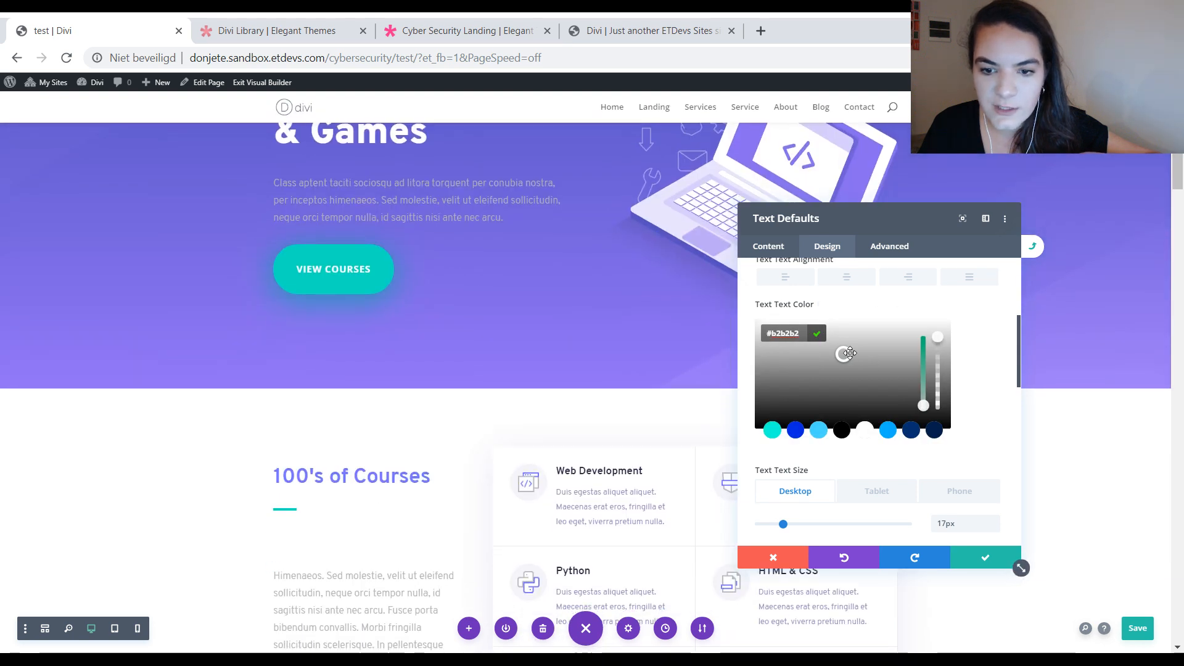
click(843, 400)
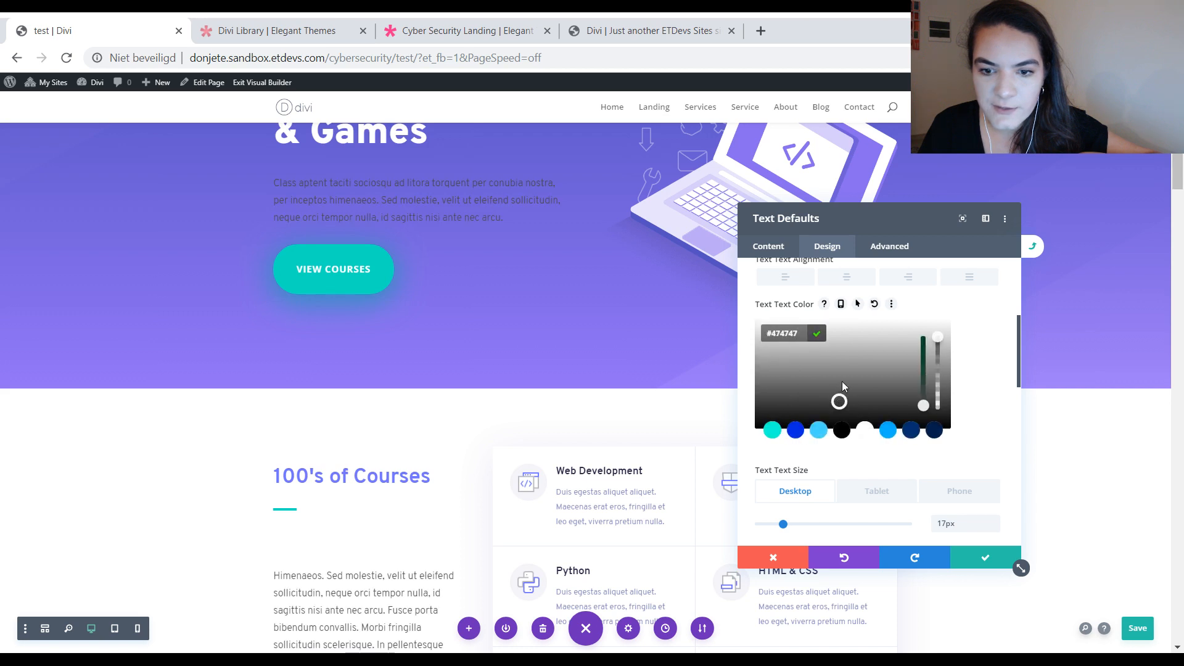
drag(842, 381, 839, 356)
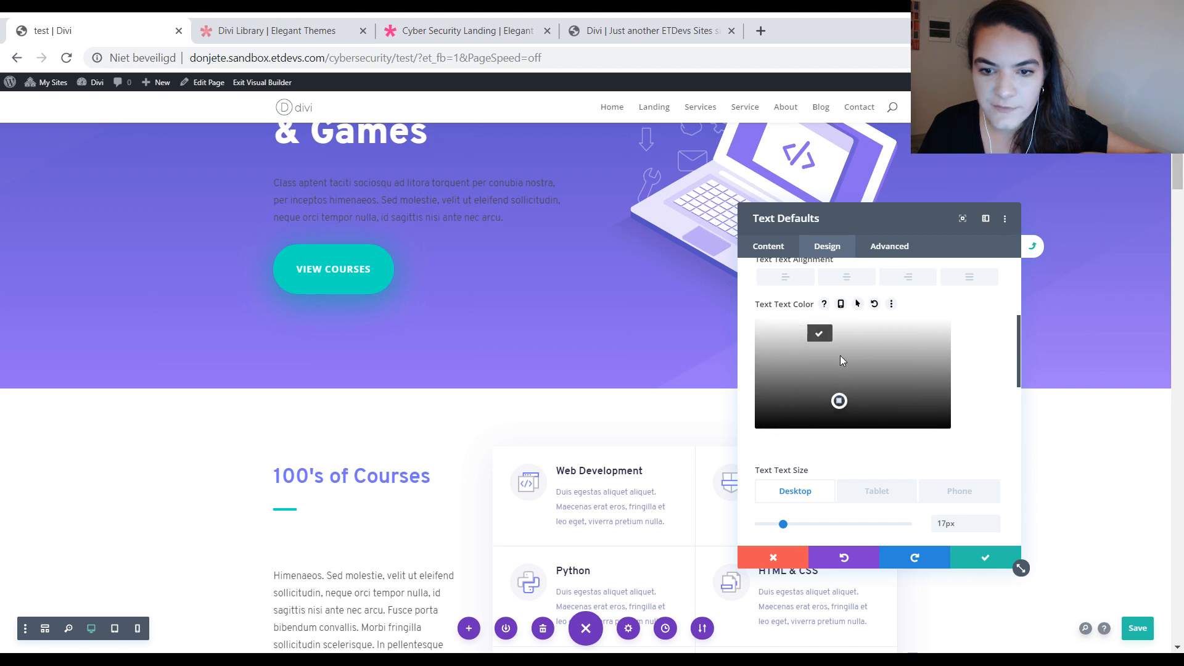
click(773, 564)
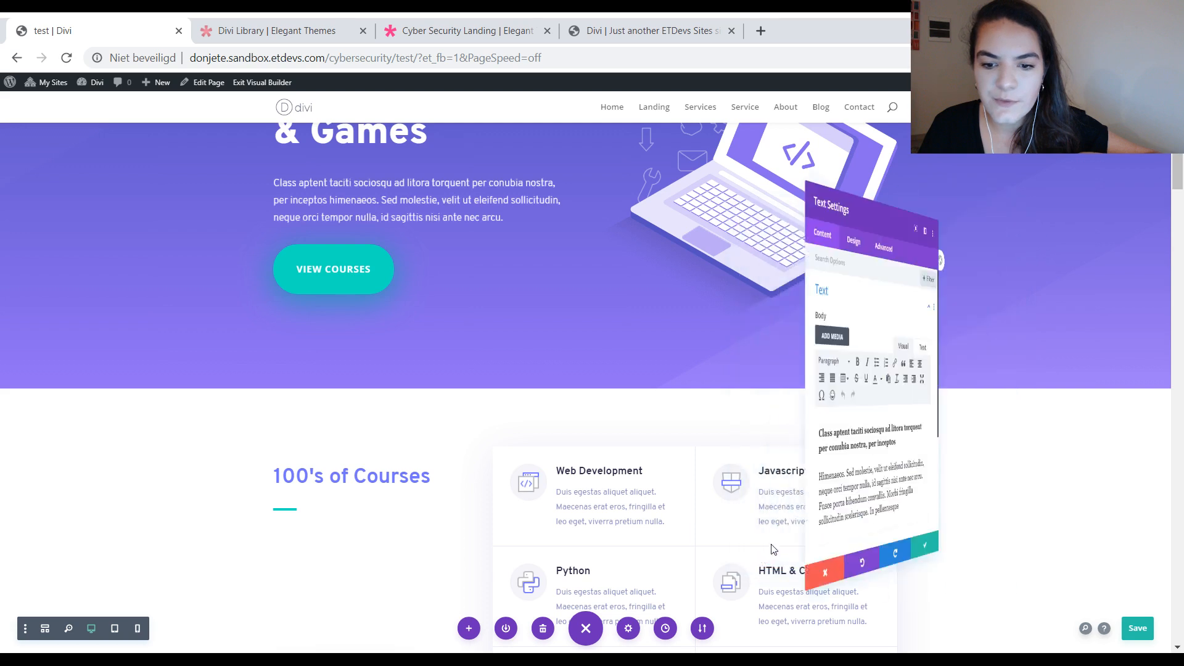
Step: Close the text module's settings, save the page, and reset the module styles of the Web Development blurb
click(982, 560)
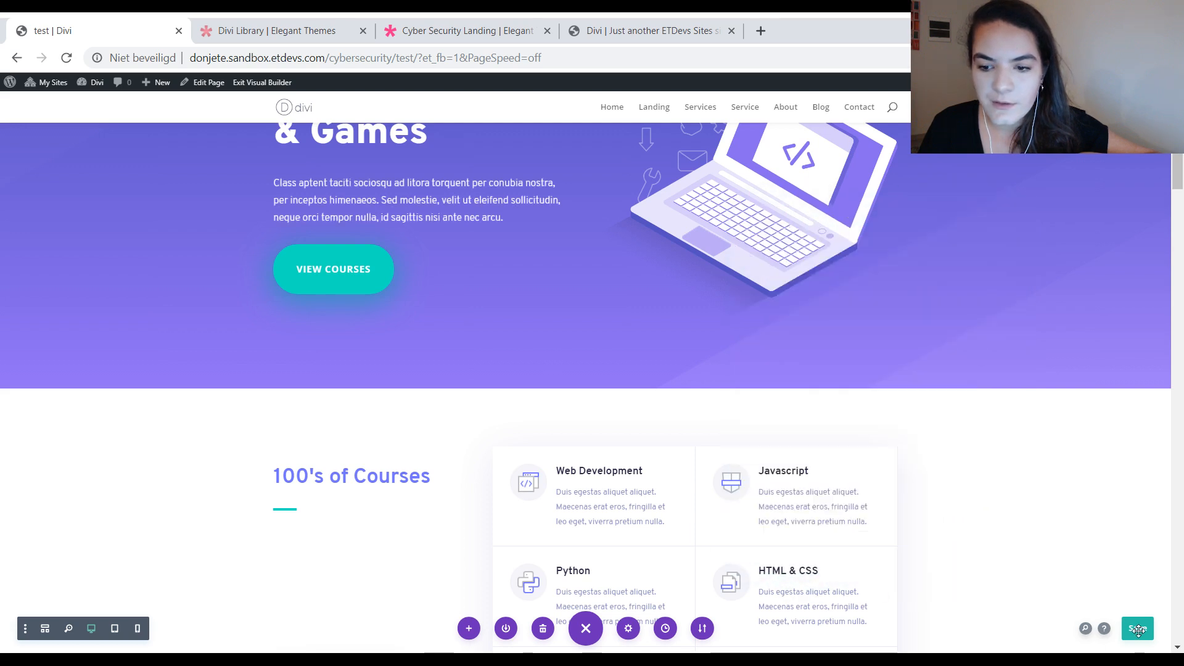
scroll(652, 465, down, 1)
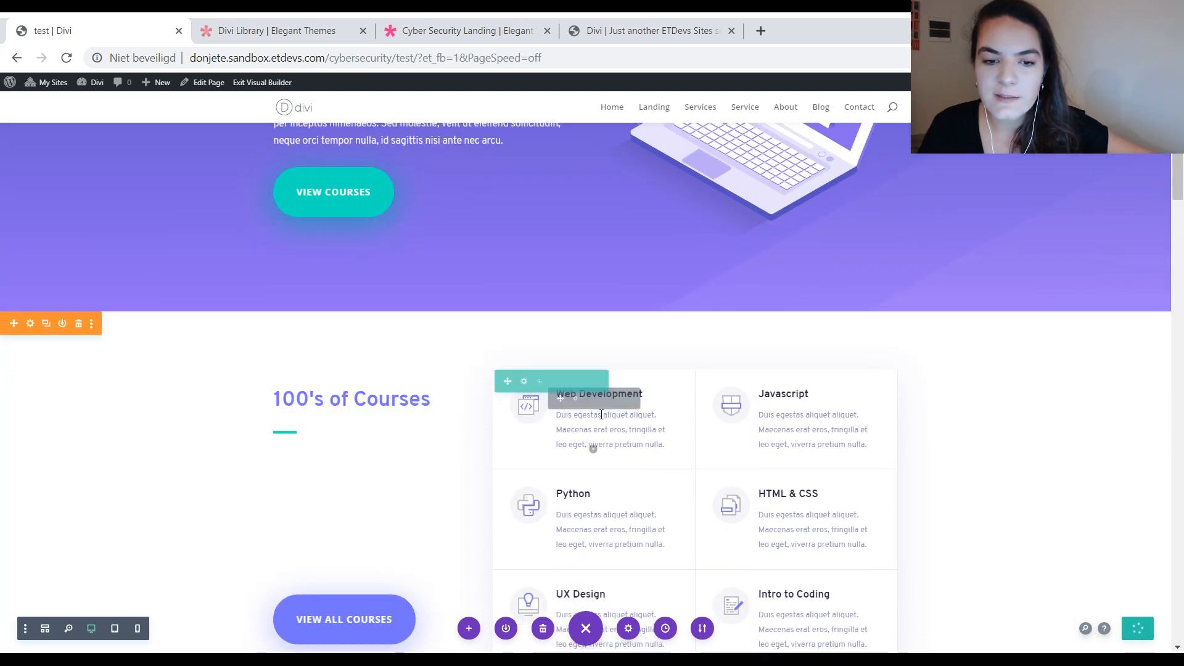
click(573, 400)
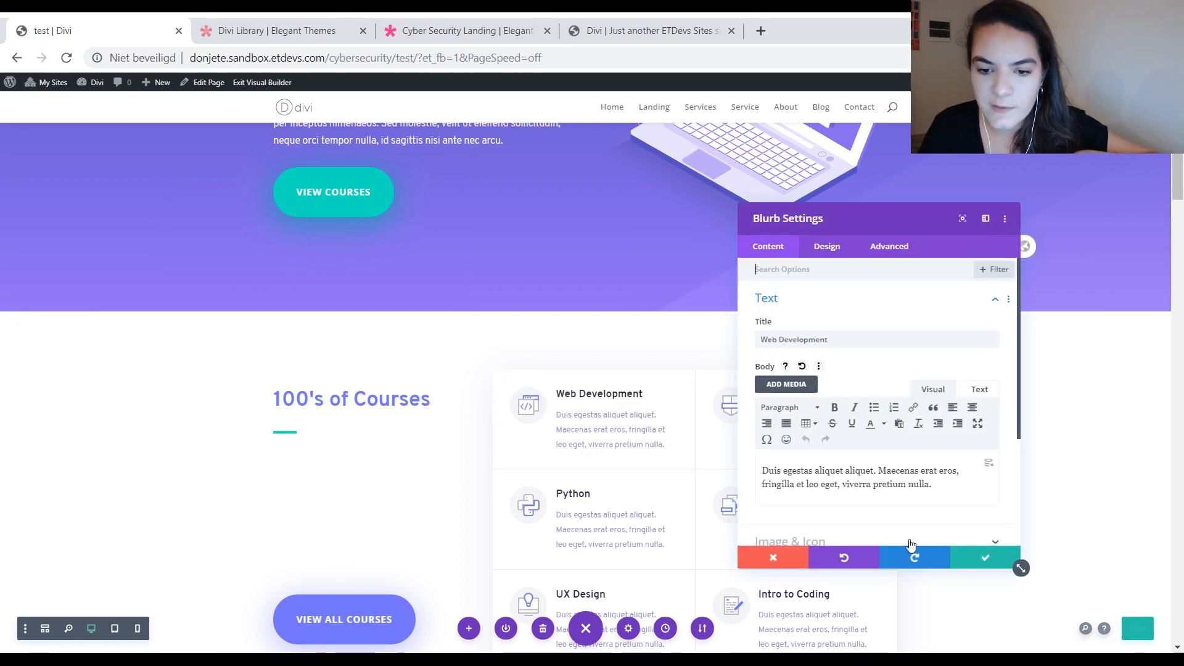
click(984, 558)
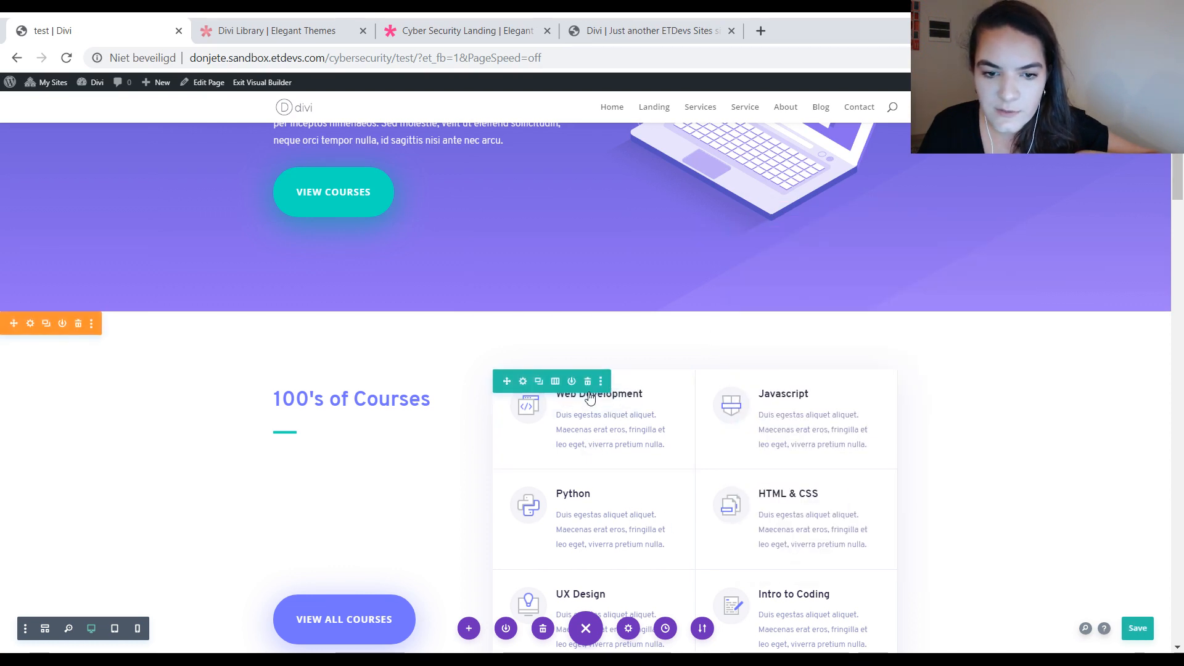
right_click(593, 449)
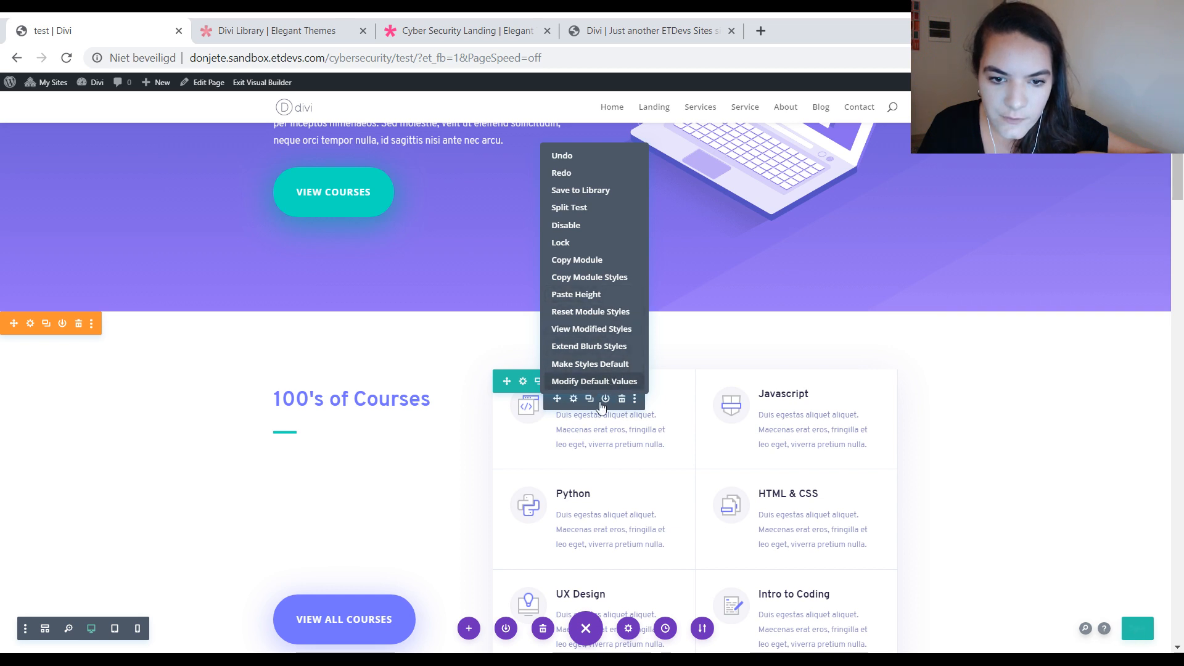
click(603, 346)
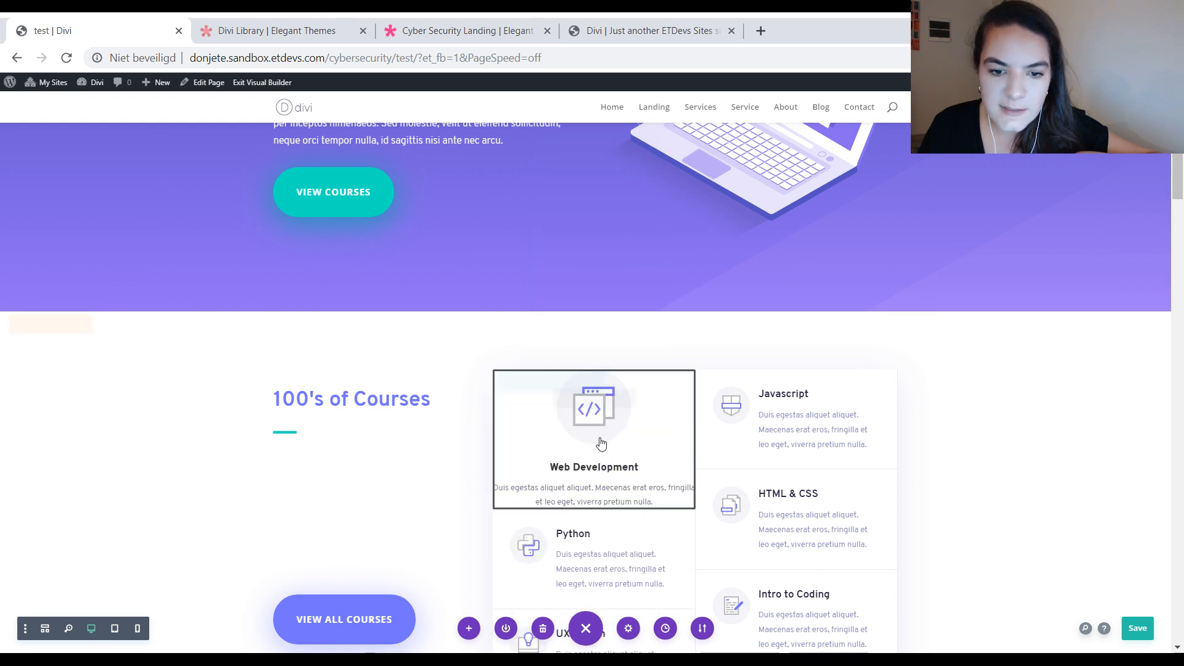
Step: Extend the Web Development blurb's styles to the other blurbs on the page
right_click(597, 407)
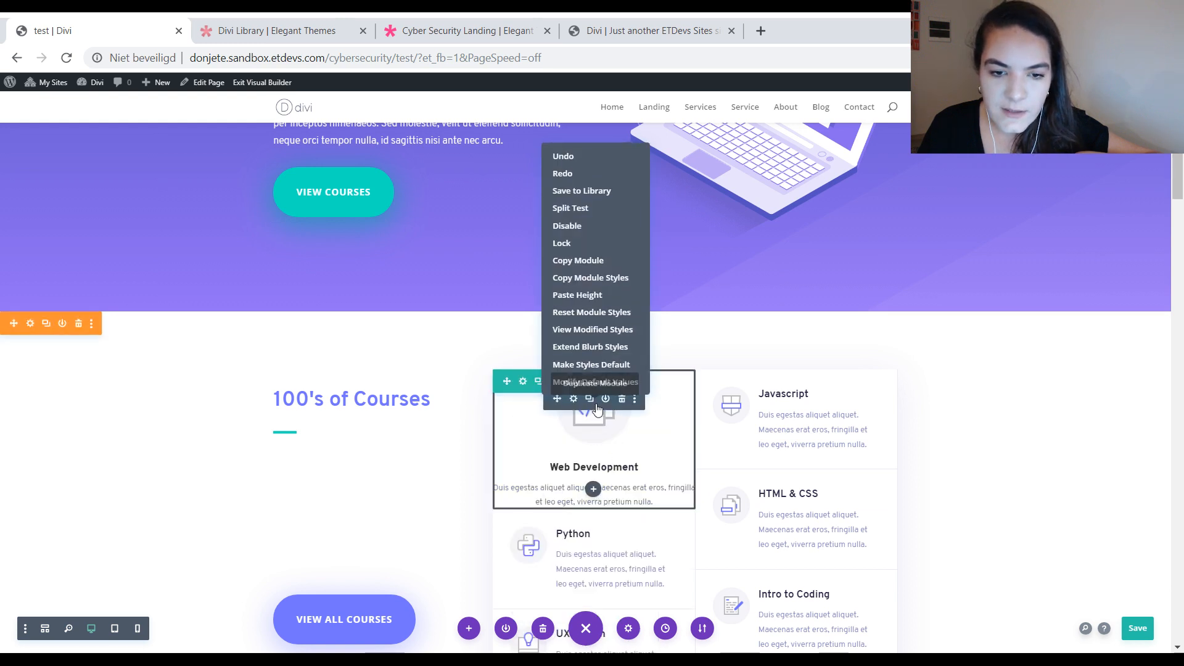
click(595, 347)
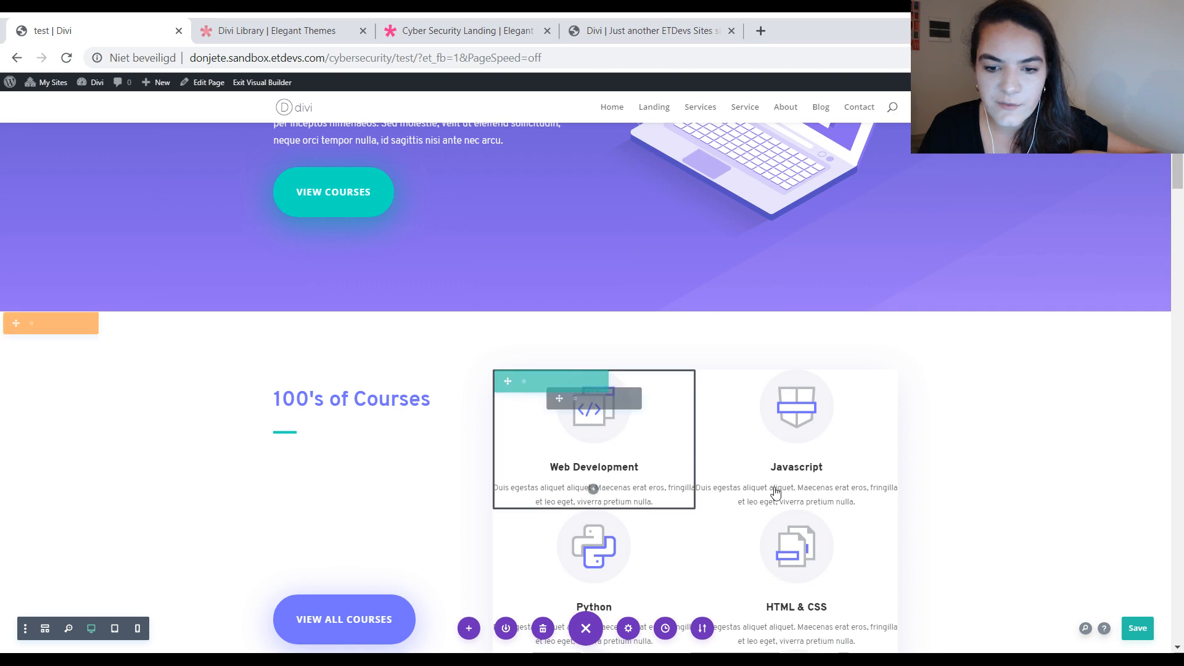
scroll(594, 413, down, 5)
scroll(646, 328, up, 2)
scroll(646, 327, up, 5)
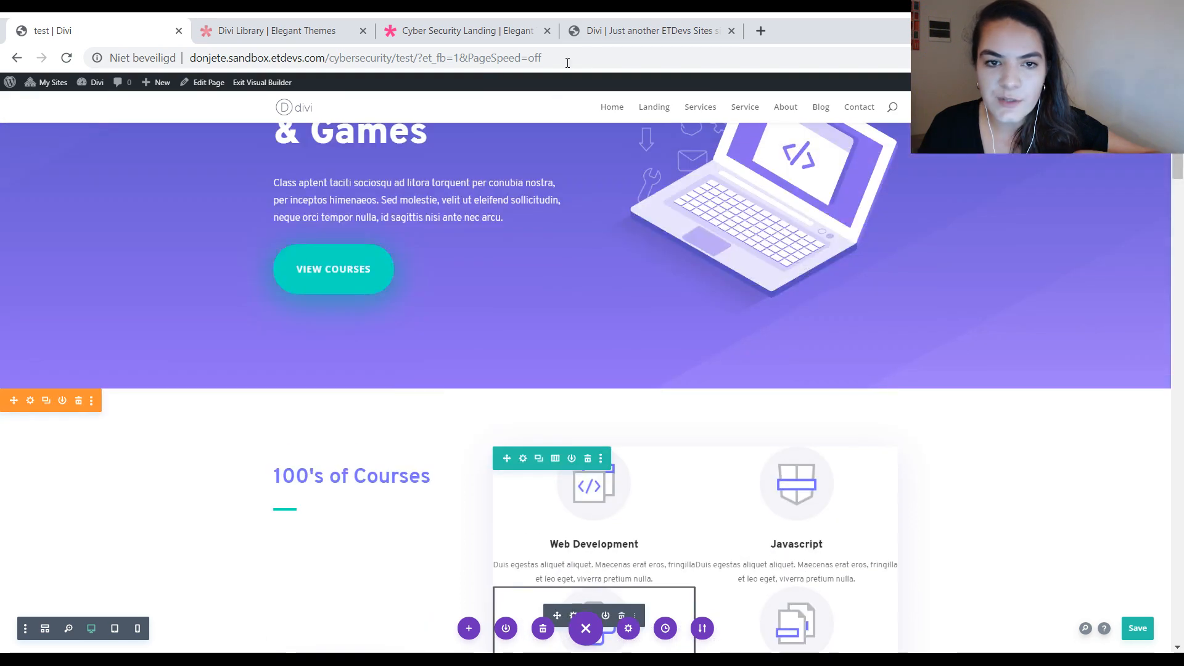
Step: Compare the restyled blurbs with the icon blurbs on the cybersecurity homepage
click(647, 30)
scroll(722, 282, down, 6)
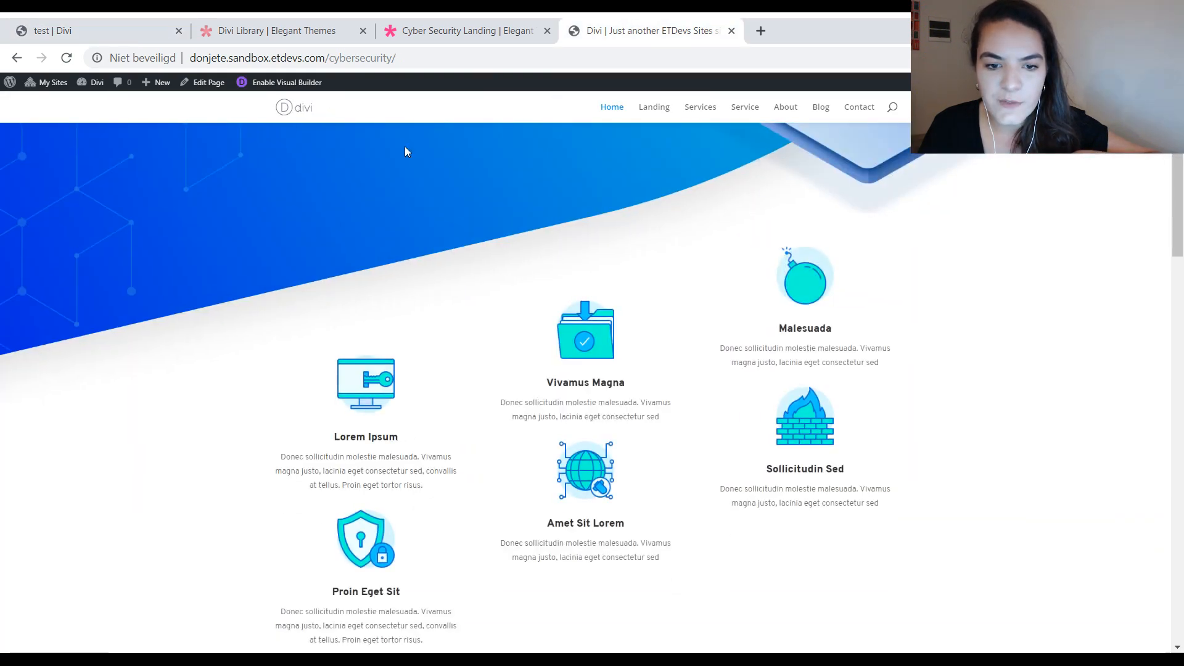
click(102, 30)
Step: Set the Web Development blurb's padding to 50px for top and bottom and 20px for left and right
scroll(573, 497, down, 1)
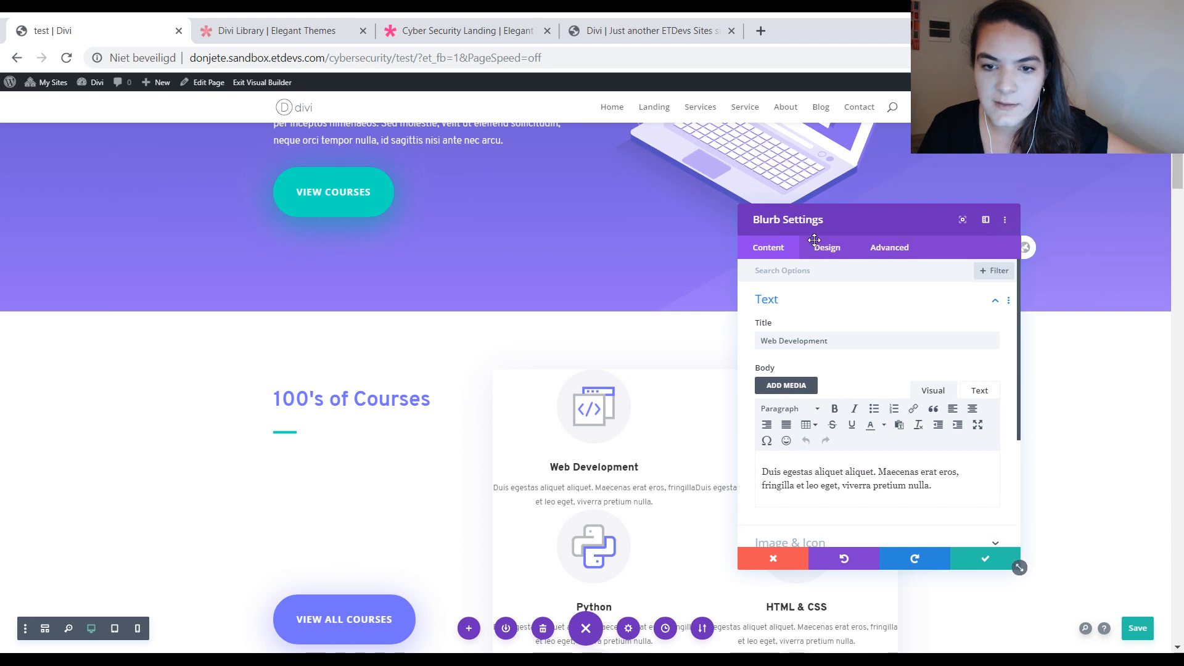
click(819, 250)
click(798, 478)
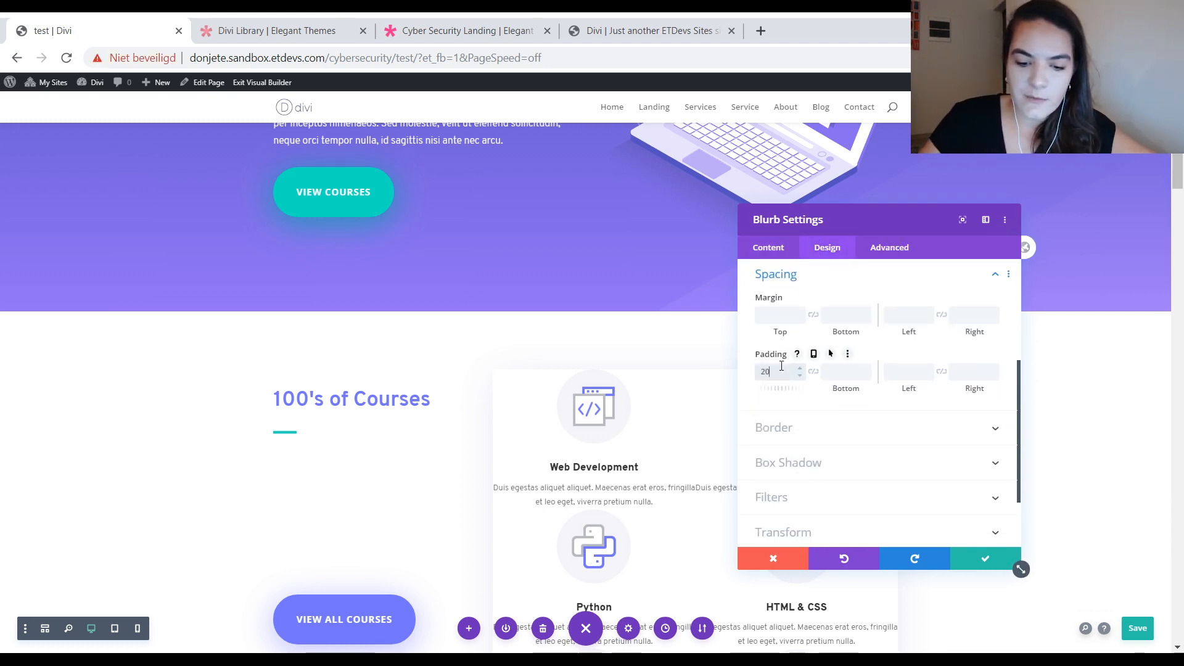
text(px)
click(813, 371)
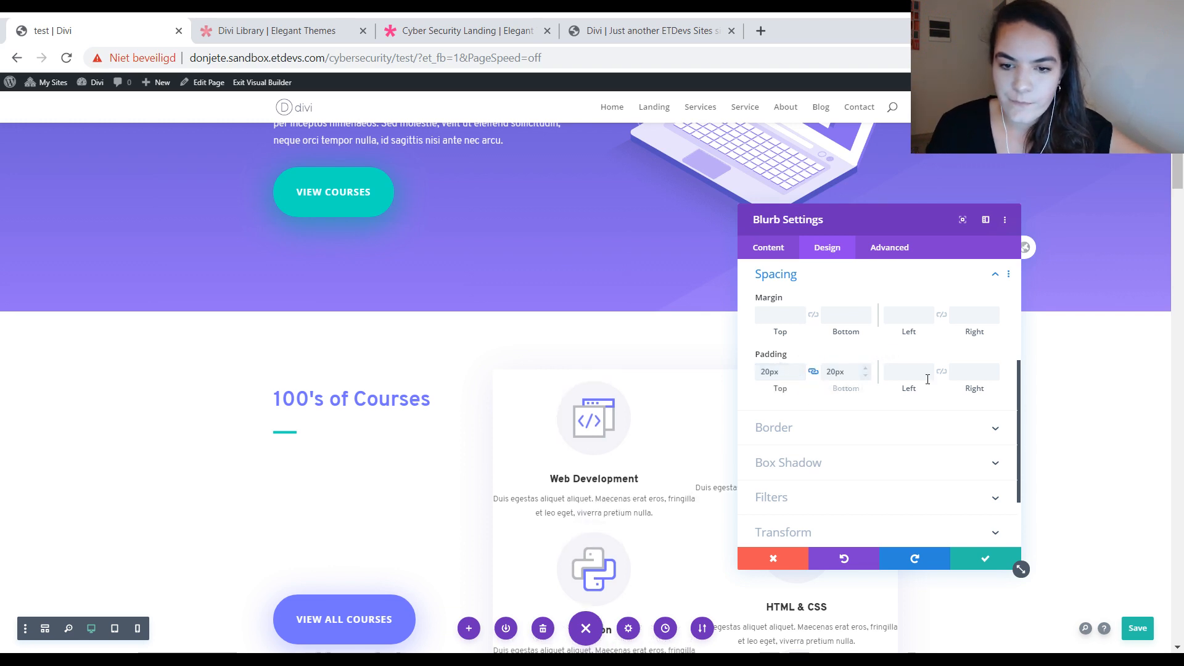
click(919, 364)
text(20px)
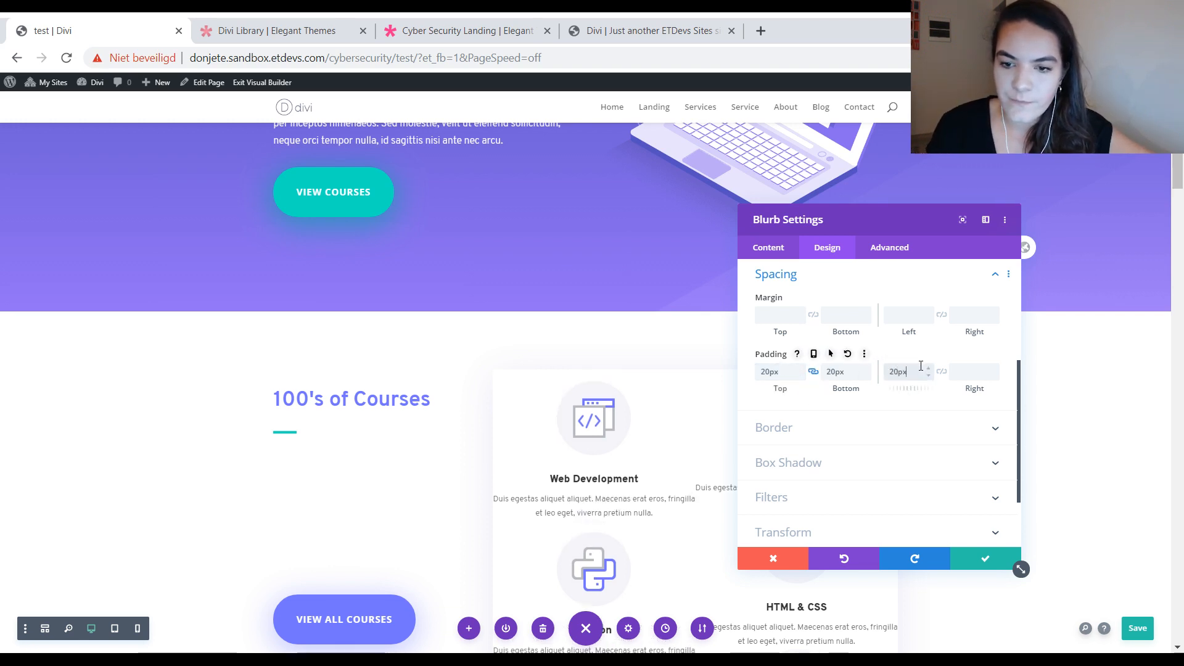
click(940, 372)
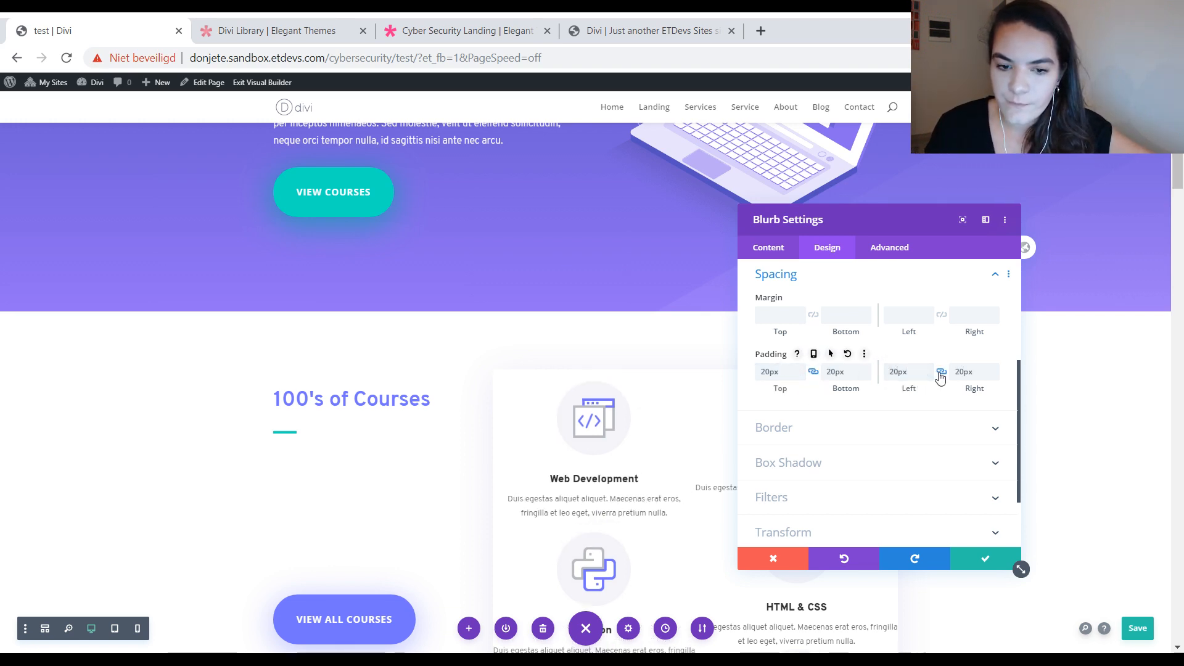
click(778, 372)
text(50px)
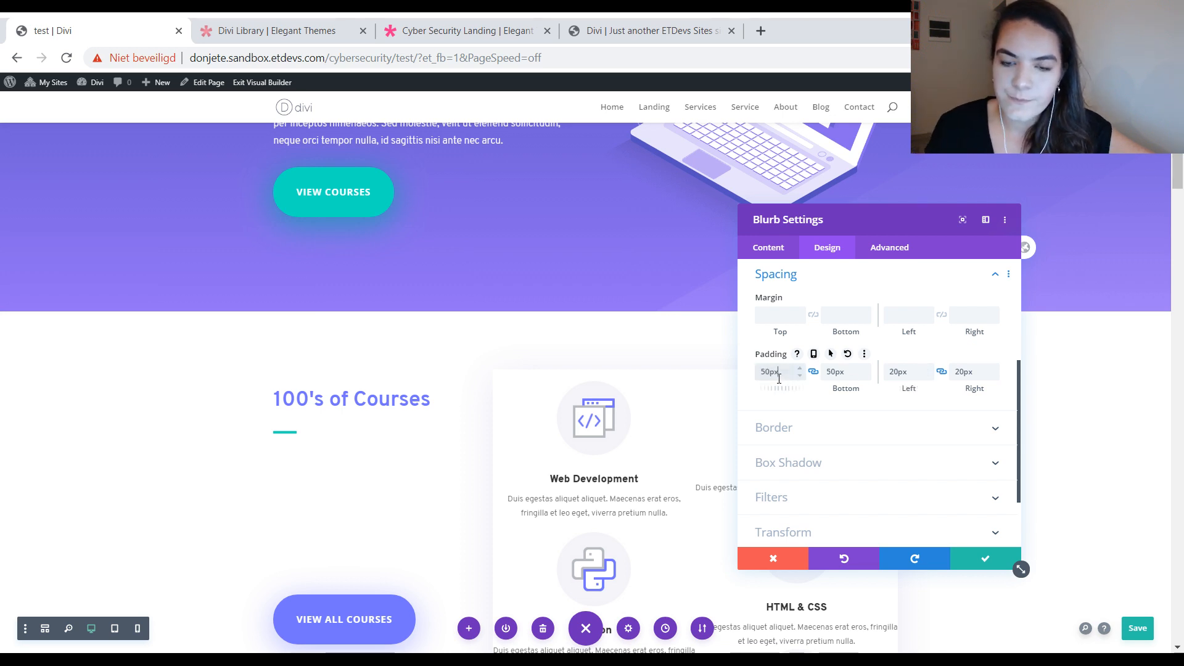
Step: Extend the Web Development blurb's spacing styles to the other blurbs, and save the module and the page
right_click(854, 286)
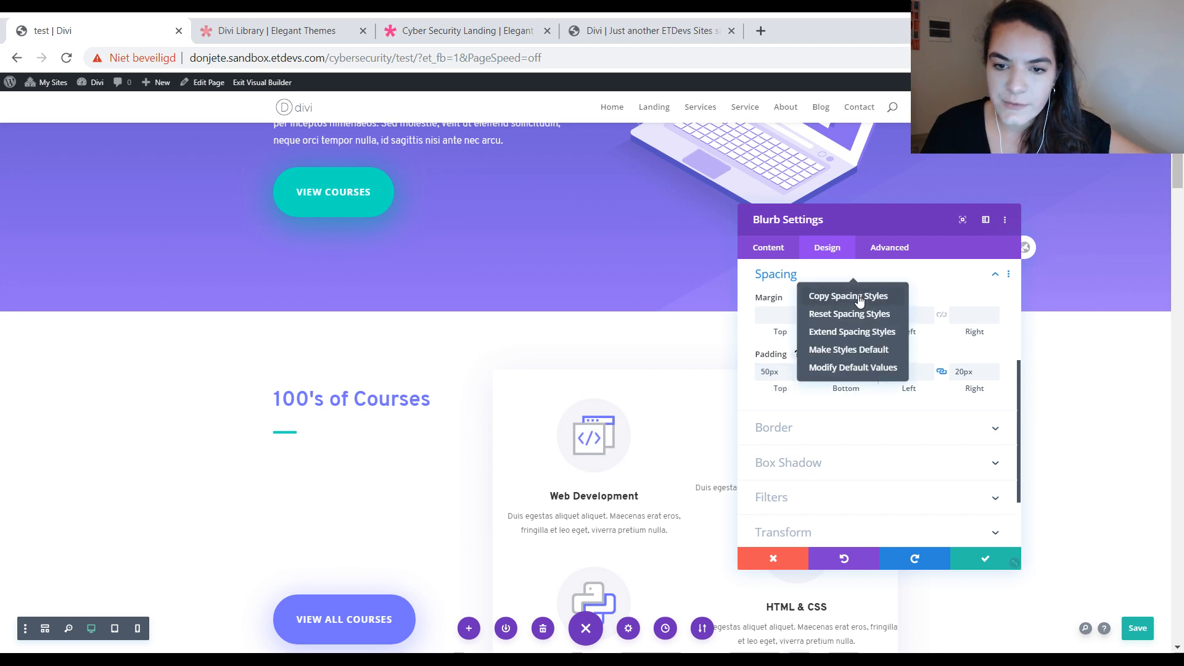
click(858, 333)
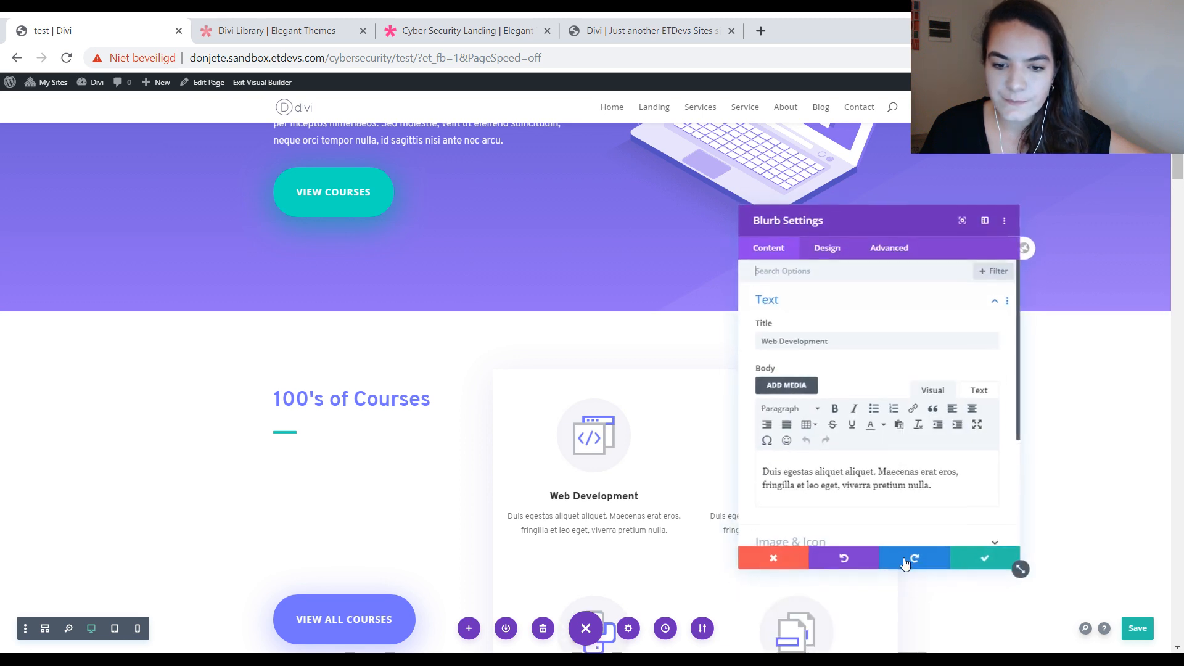
click(958, 563)
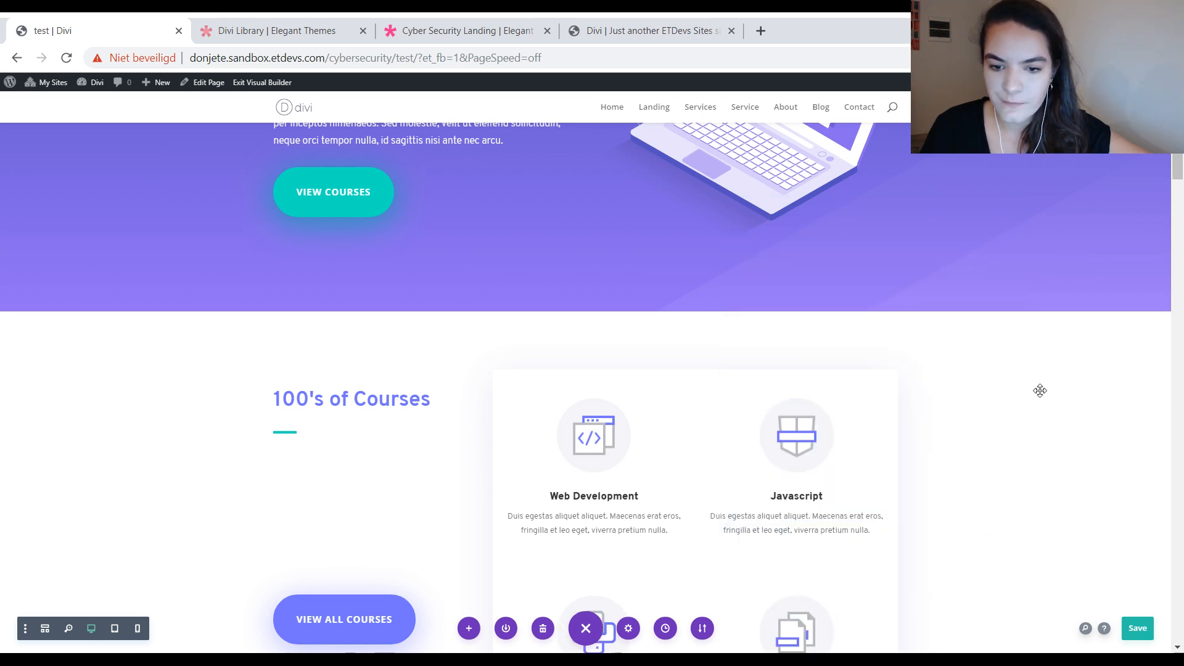
scroll(1039, 400, down, 5)
scroll(1104, 580, down, 7)
click(1138, 628)
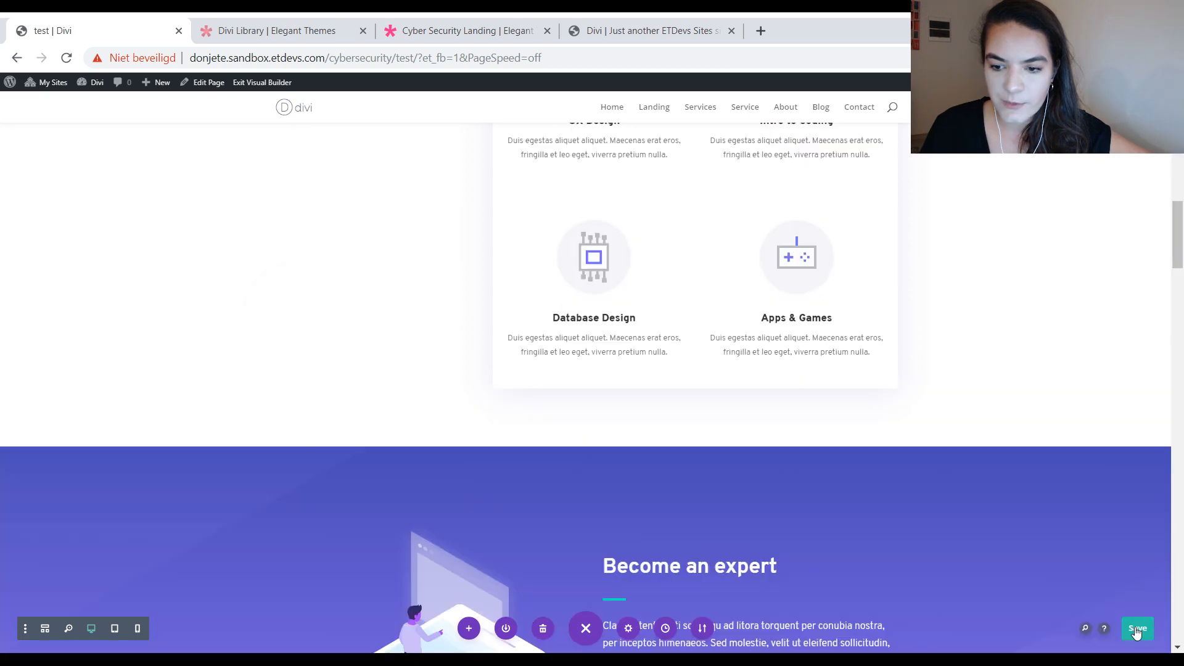
Step: Reset the module styles of the hero's View Courses button
scroll(920, 277, up, 12)
scroll(920, 276, up, 5)
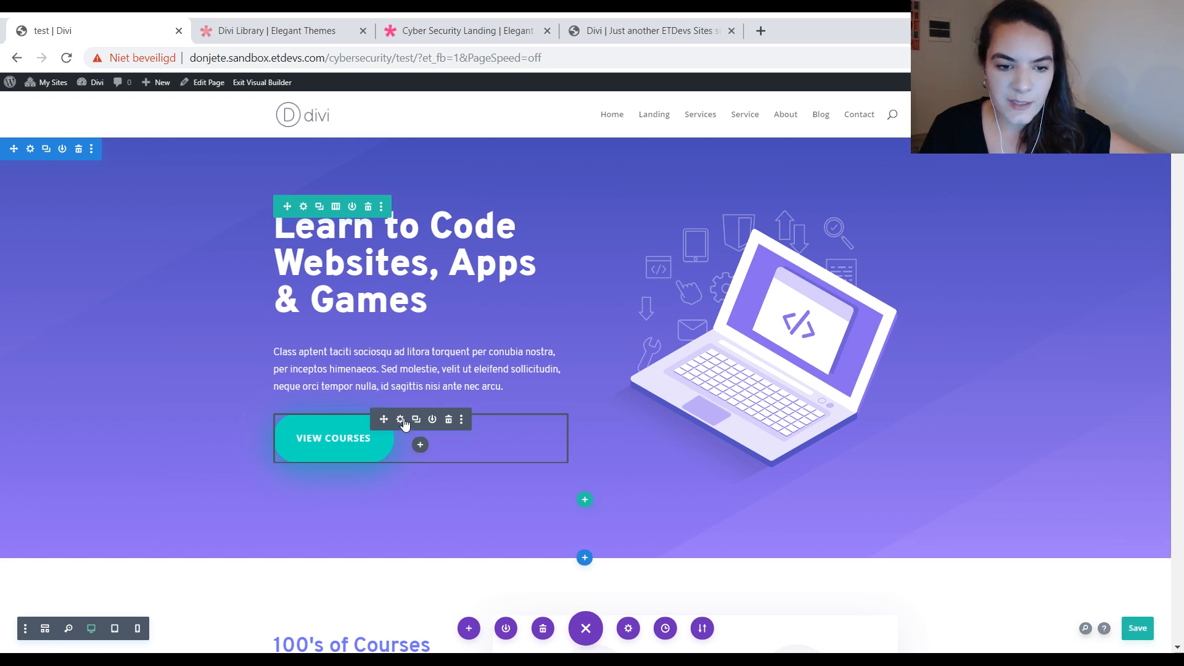
click(462, 419)
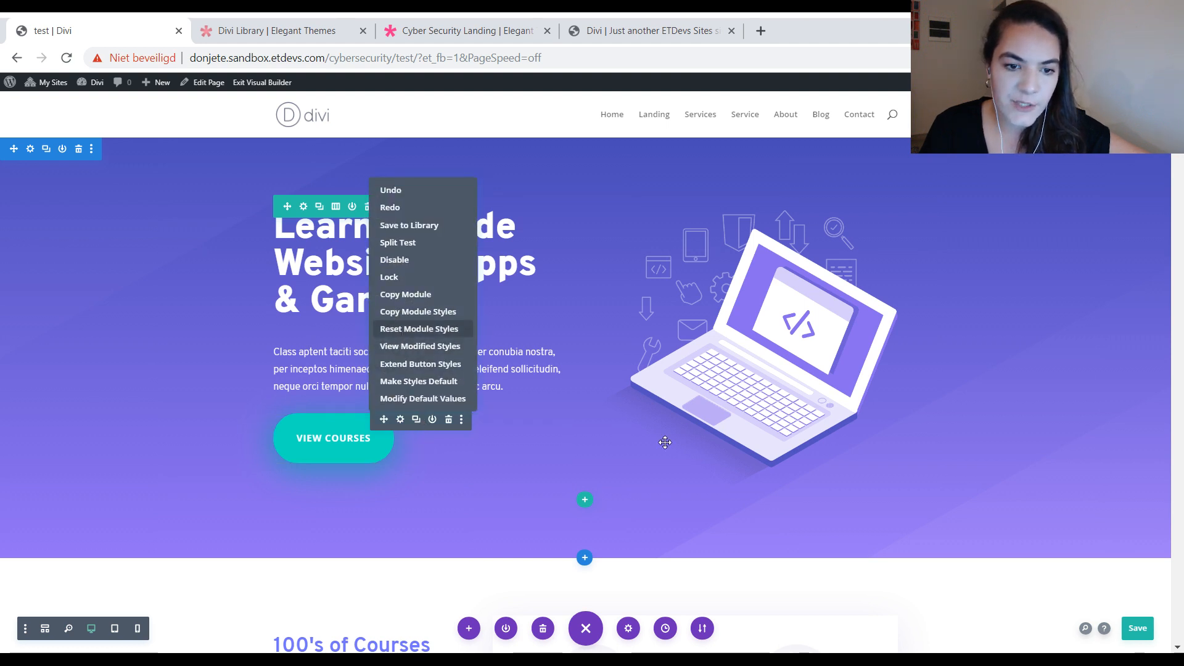
click(419, 329)
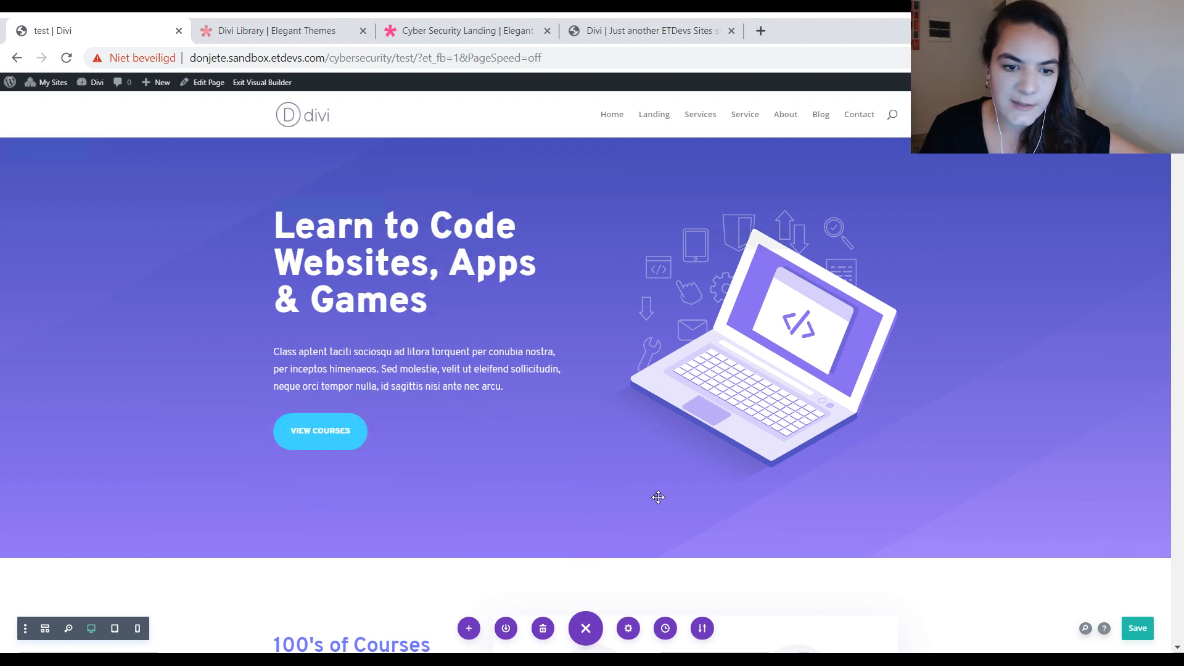
Step: Compare the View Courses button with the Schedule a Consultation button on the cybersecurity homepage
click(632, 24)
scroll(493, 185, up, 10)
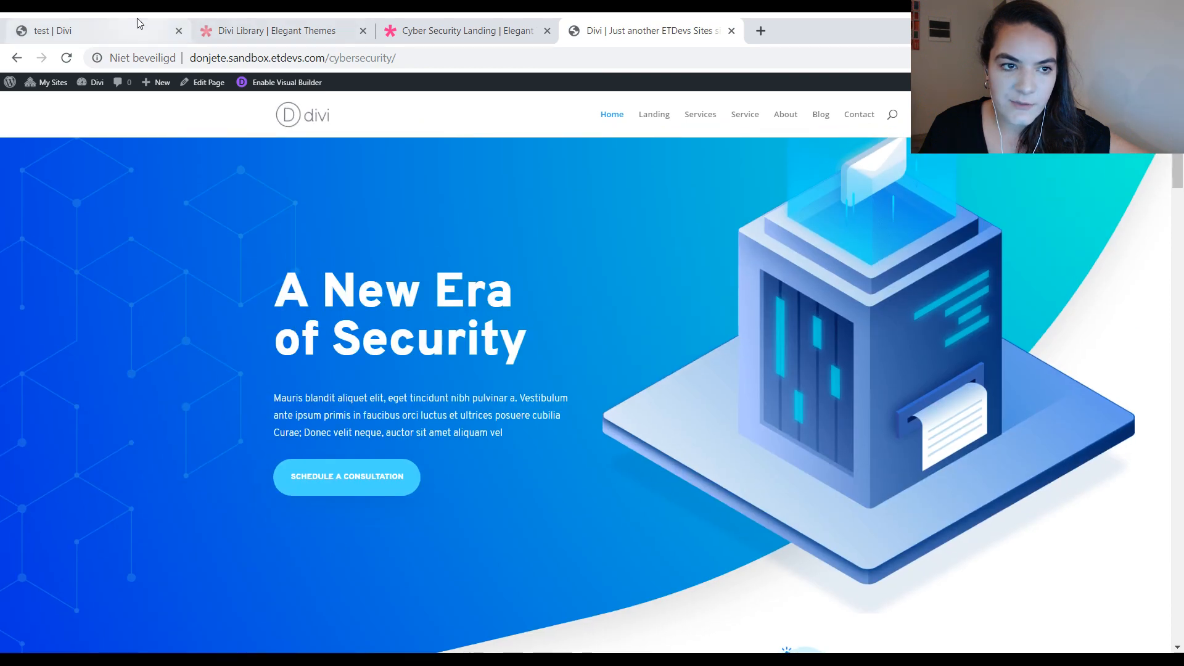
click(139, 24)
click(647, 31)
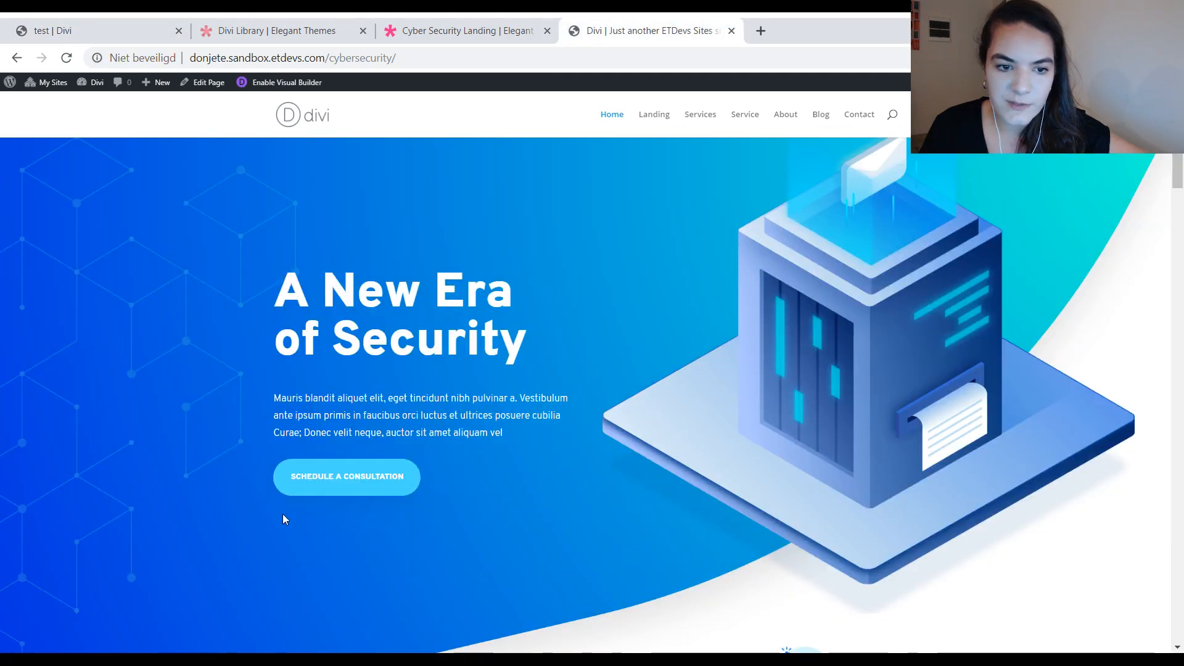
click(122, 25)
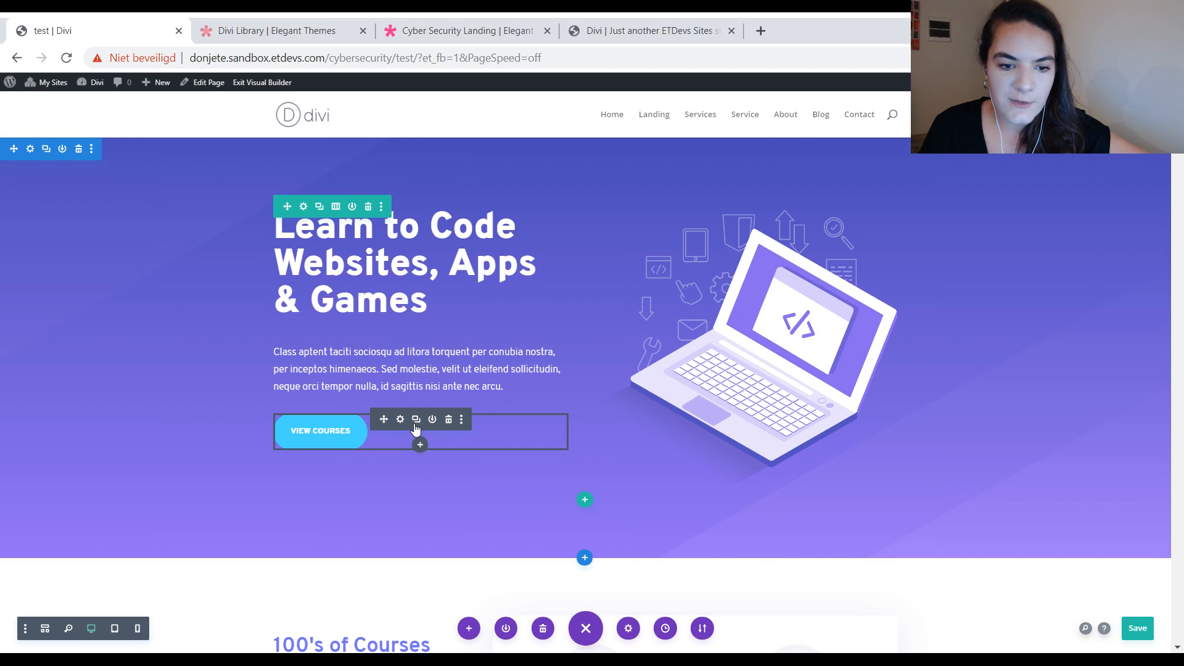
Step: Extend the View Courses button's styles to all buttons throughout this page and save the page
right_click(416, 428)
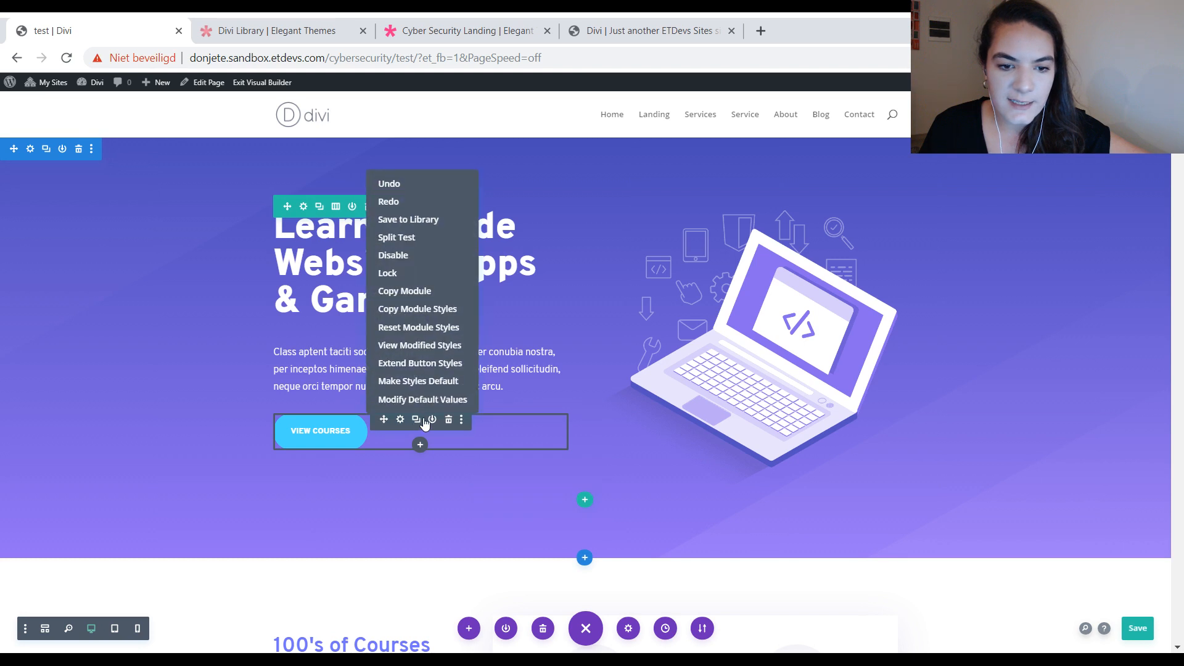
click(419, 360)
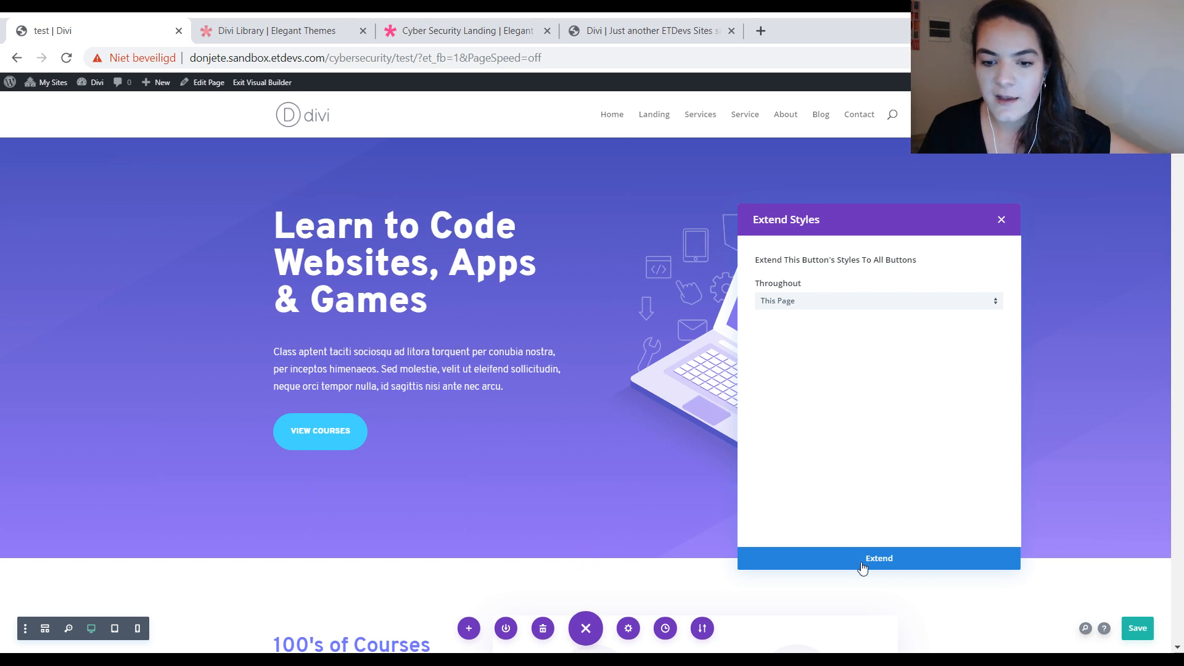
click(895, 561)
scroll(782, 431, down, 9)
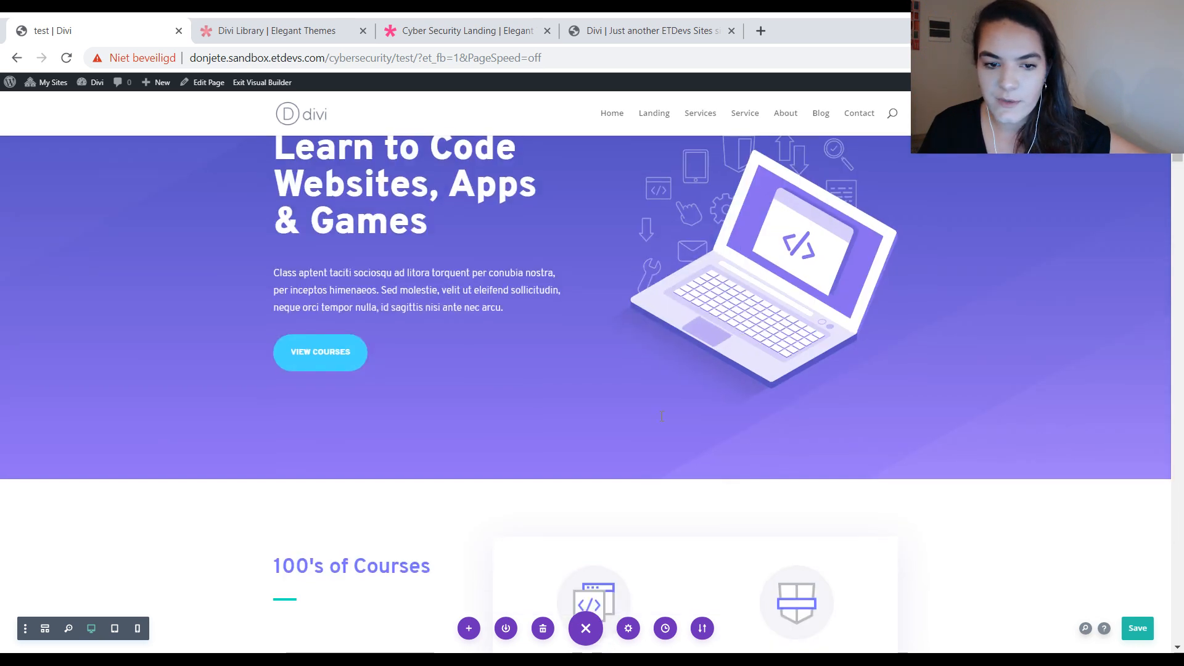
scroll(863, 494, down, 8)
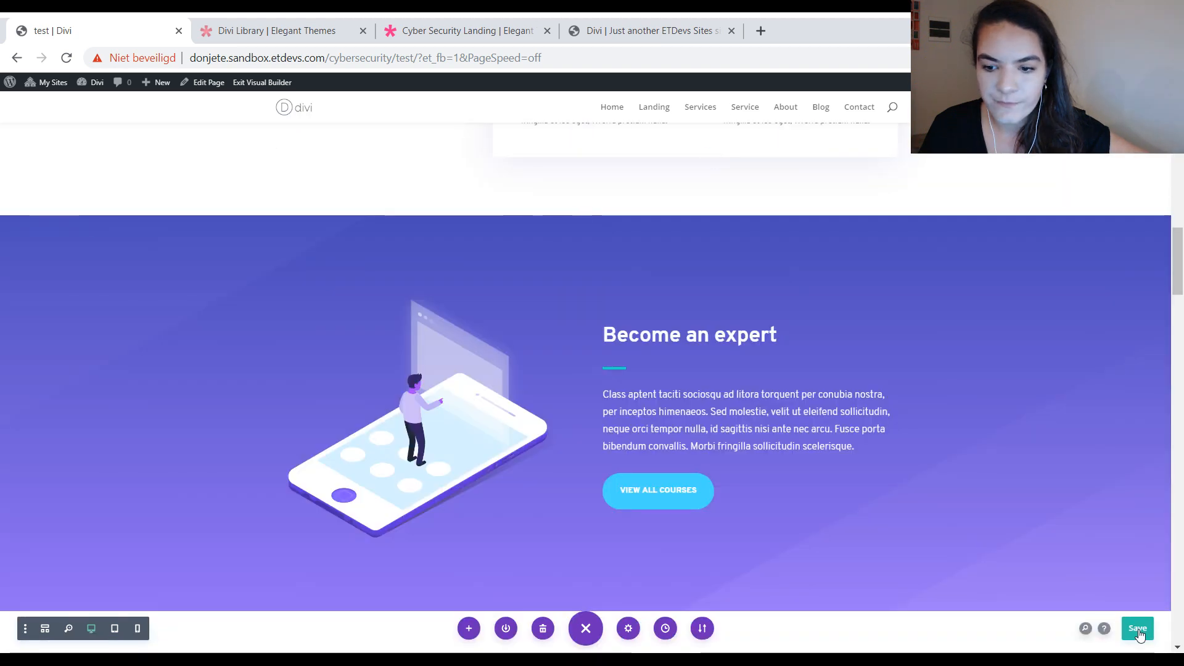
scroll(967, 284, down, 10)
scroll(968, 281, down, 10)
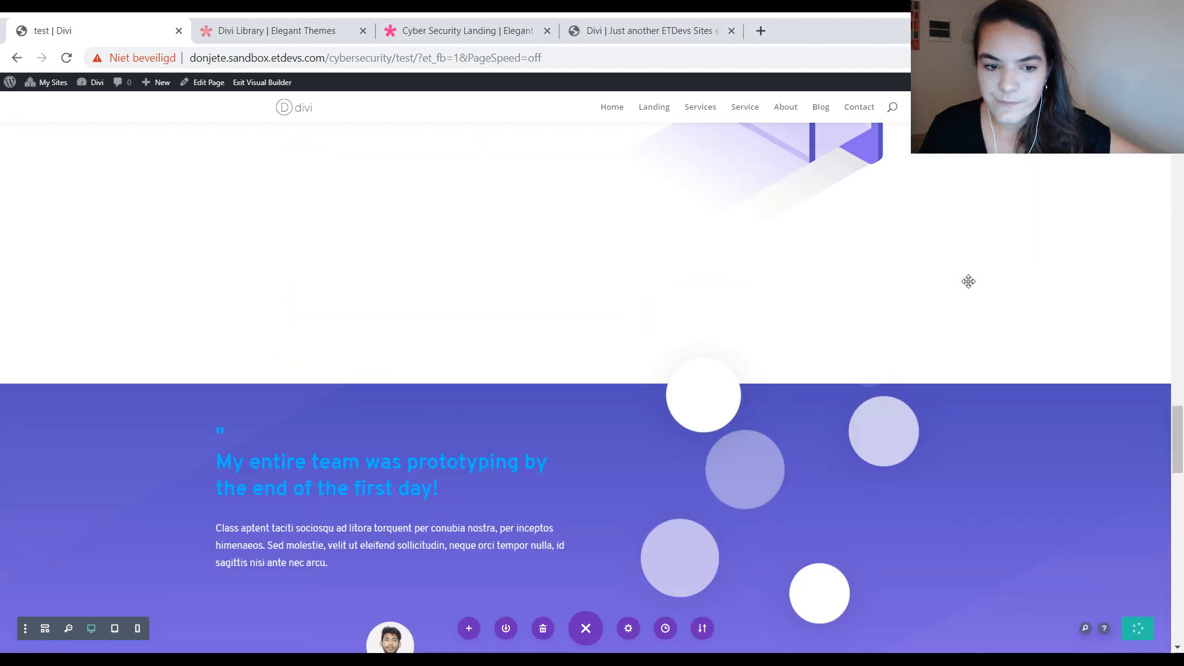
Step: Open the site-wide text defaults from the text module below the Learn by Doing heading and show their text design options
scroll(965, 281, up, 15)
scroll(962, 281, down, 8)
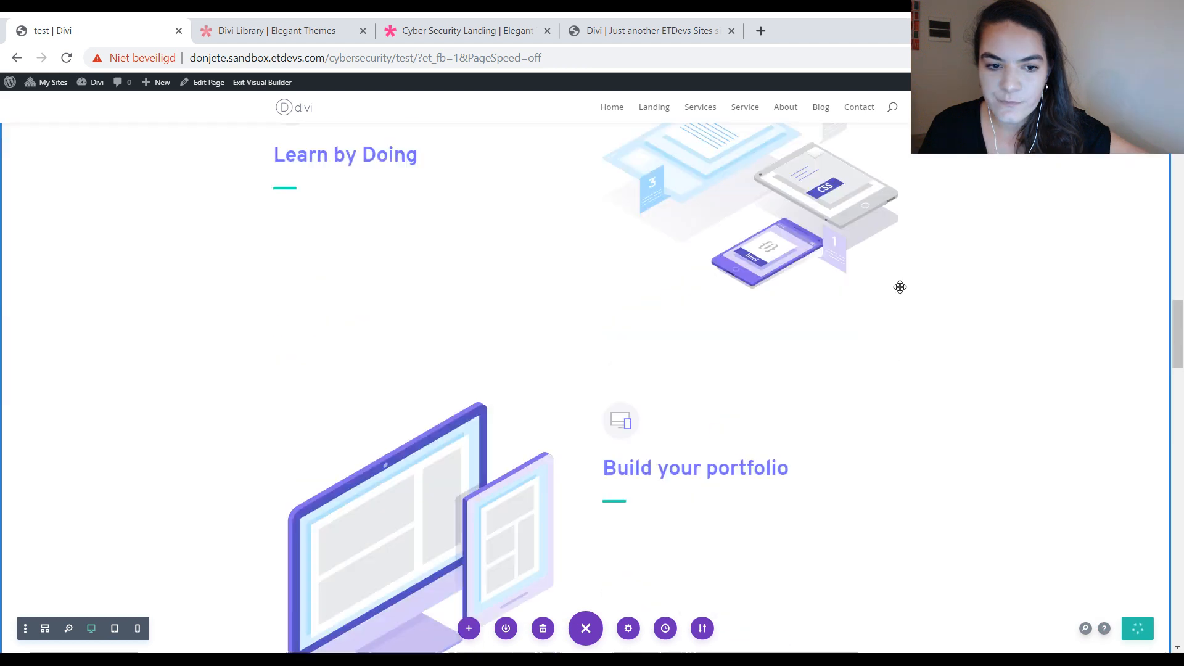
scroll(391, 247, up, 7)
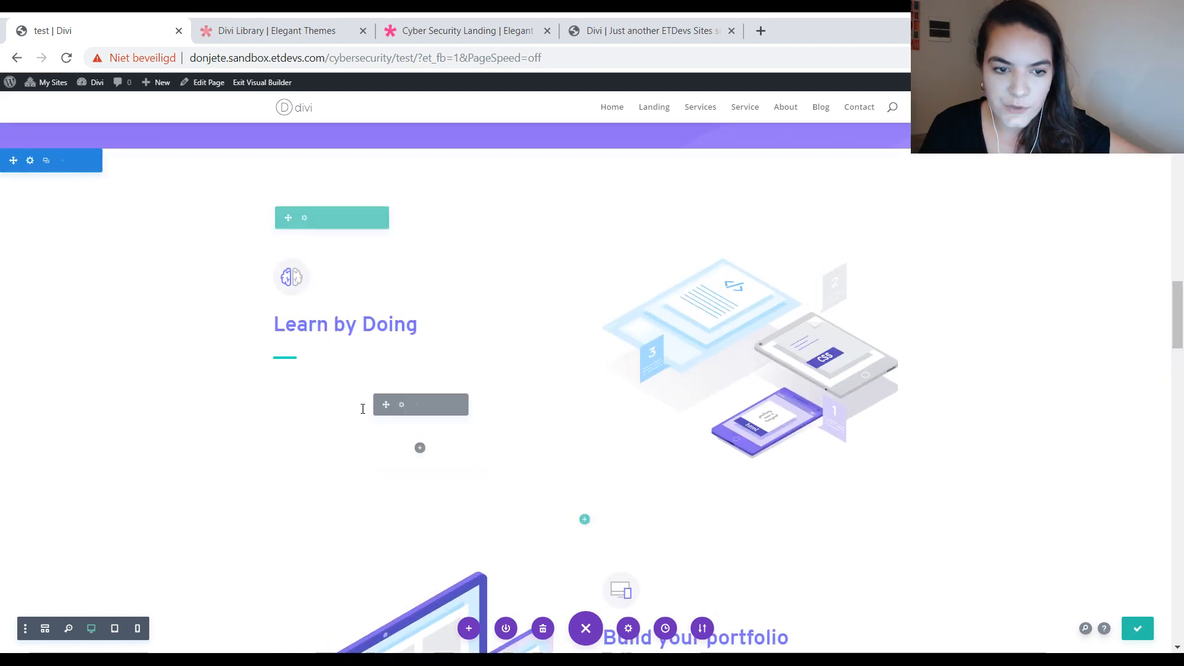
click(400, 406)
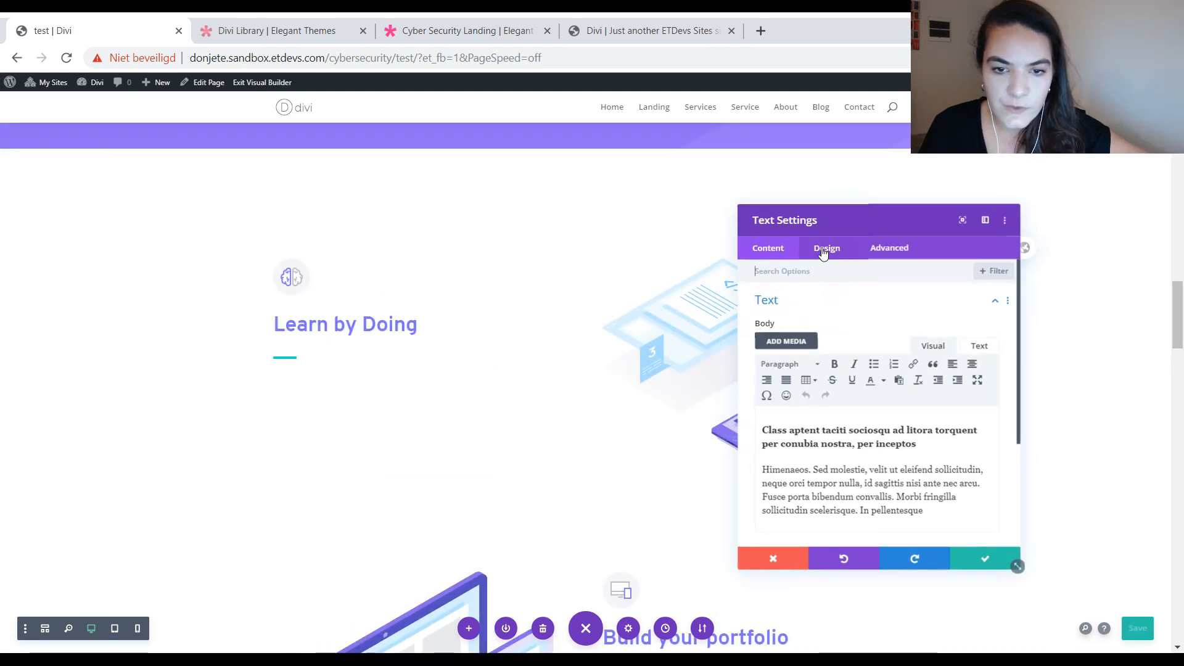
click(827, 248)
click(819, 314)
scroll(915, 441, down, 3)
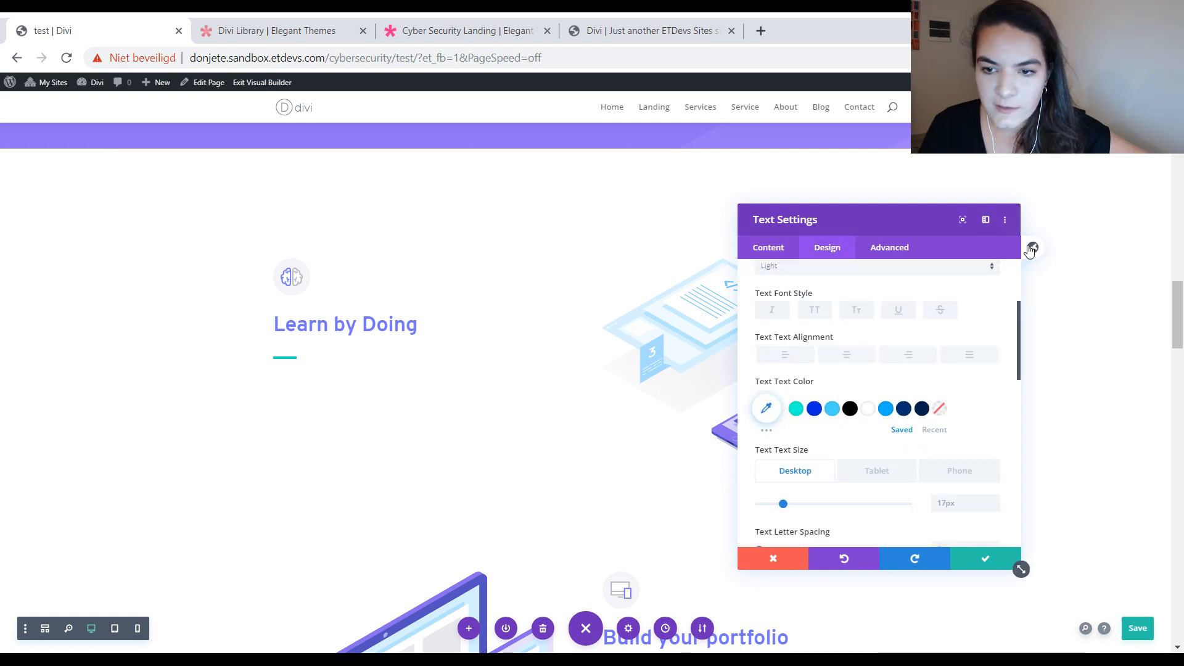
click(828, 249)
click(812, 308)
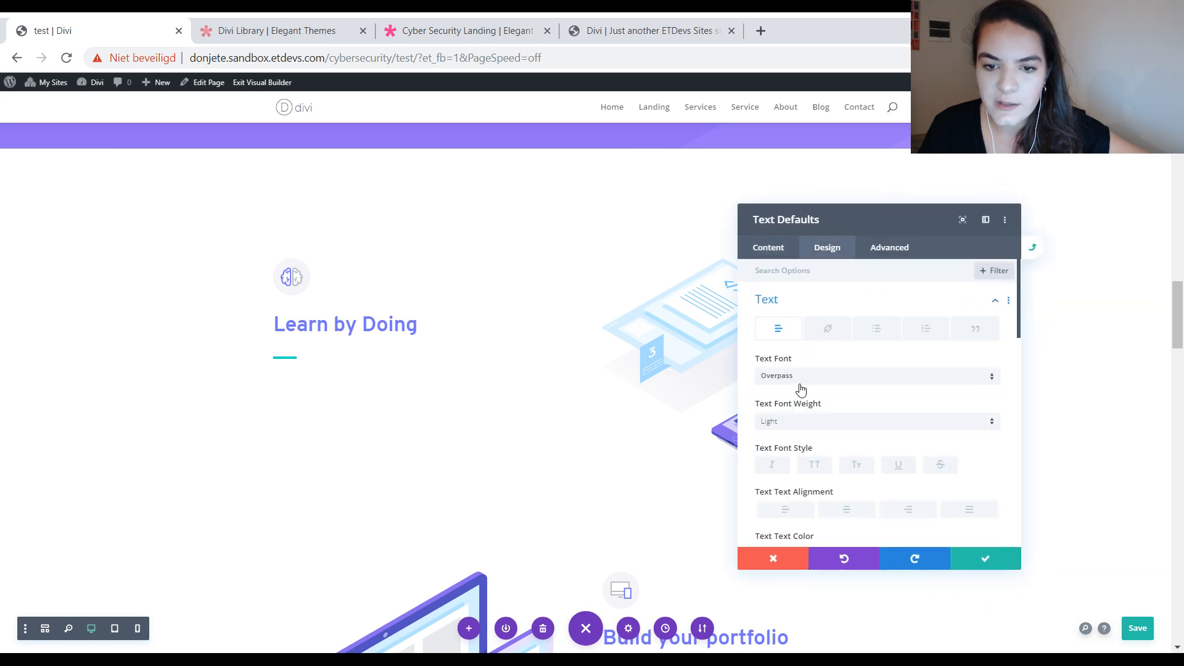
Step: Set the default text color to light grey #dbdbdb, then save the text defaults and the page
scroll(864, 422, down, 3)
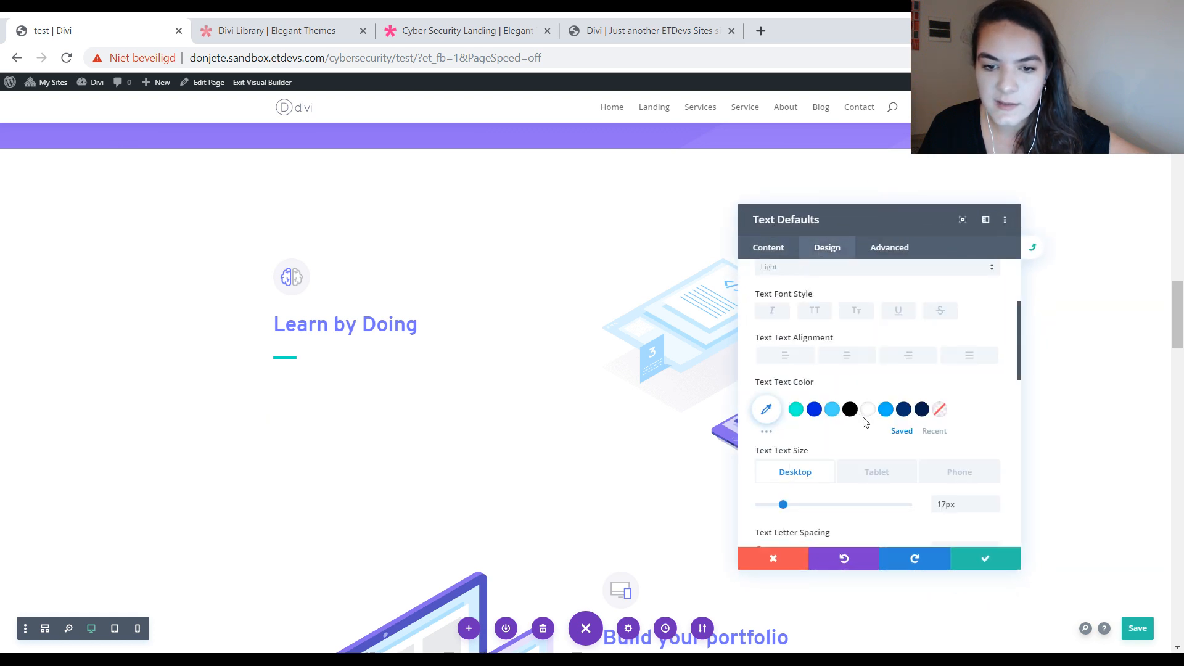
click(766, 409)
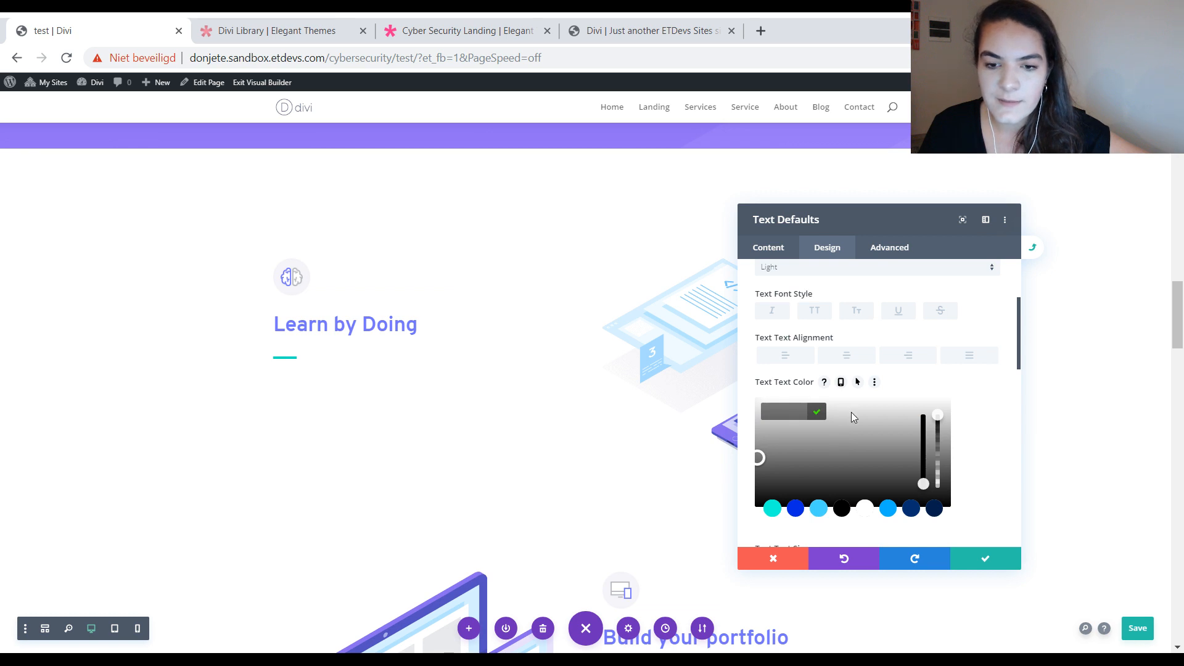
click(849, 412)
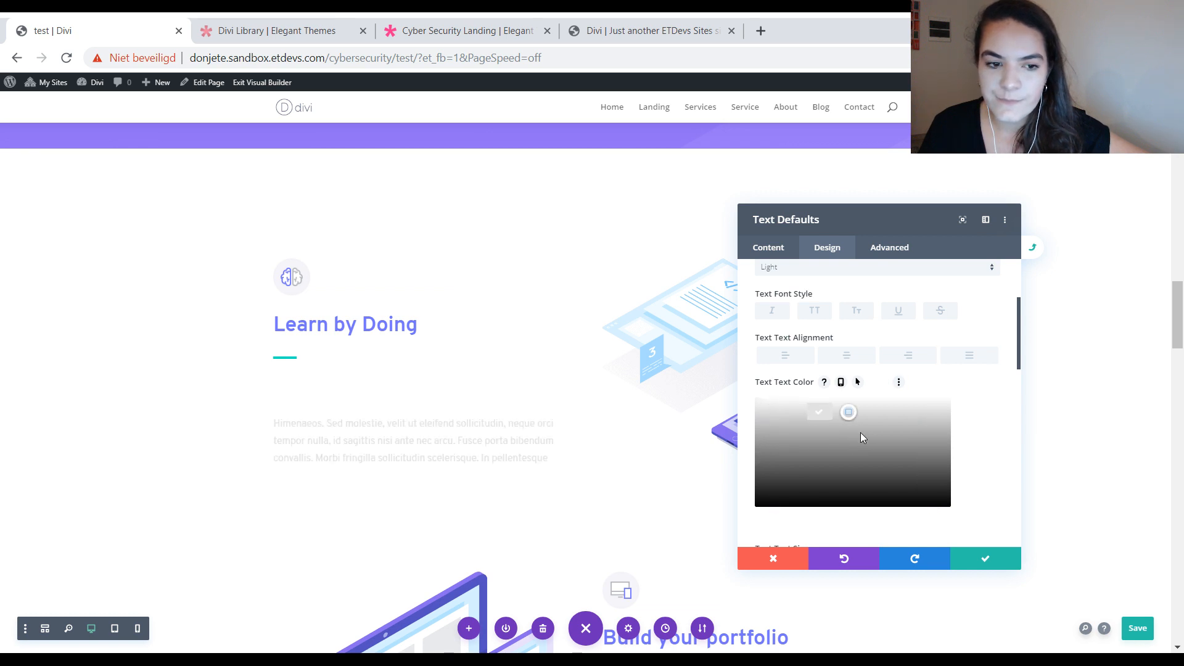
click(860, 404)
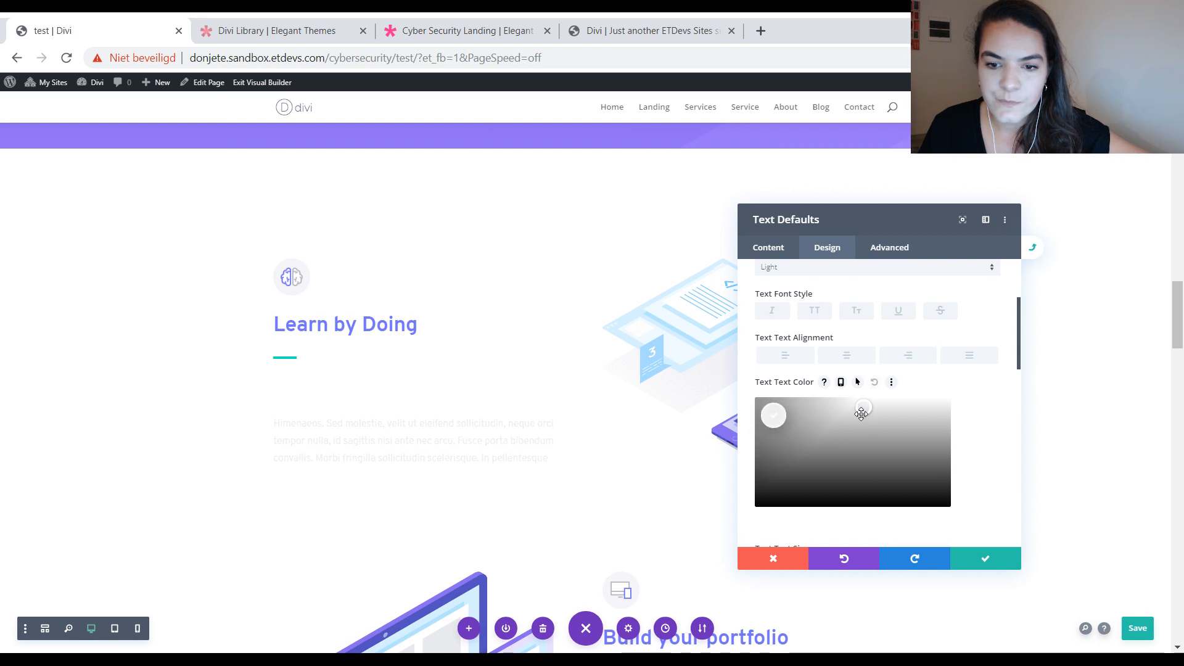
click(862, 425)
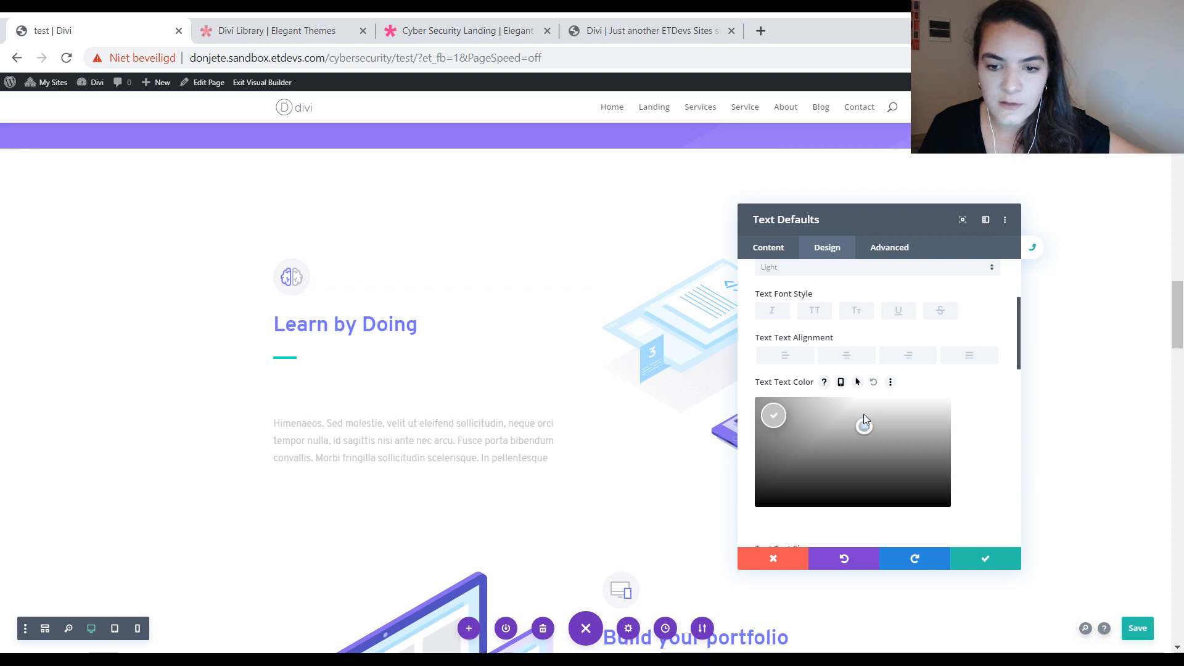
click(863, 415)
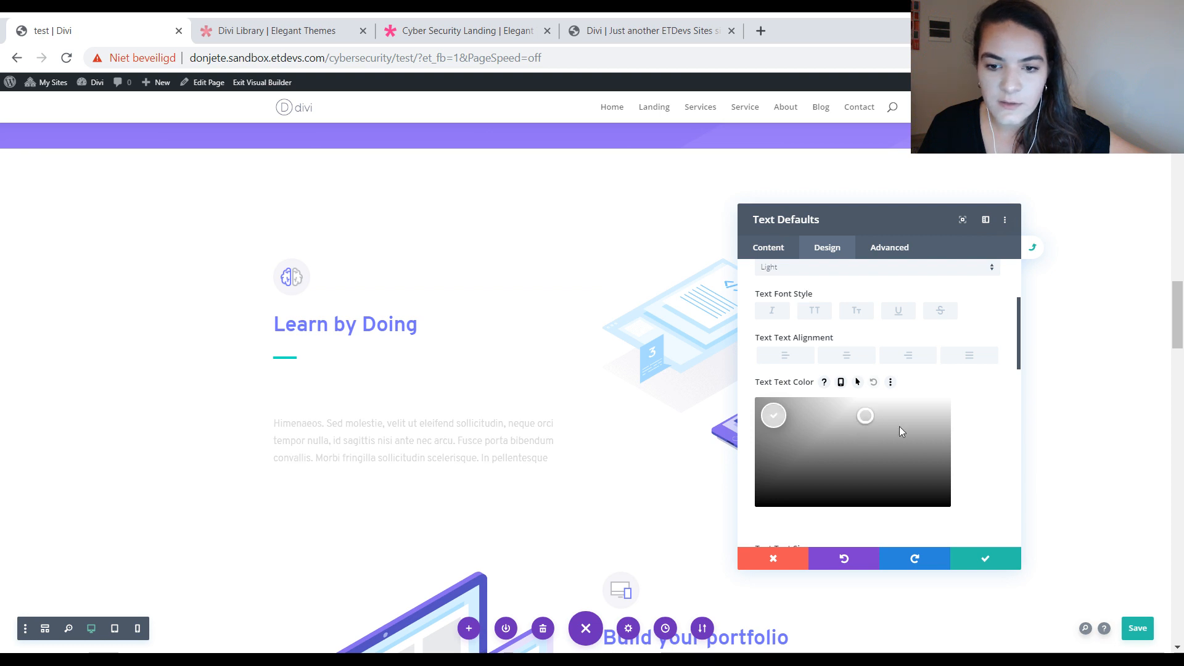
click(979, 557)
click(961, 565)
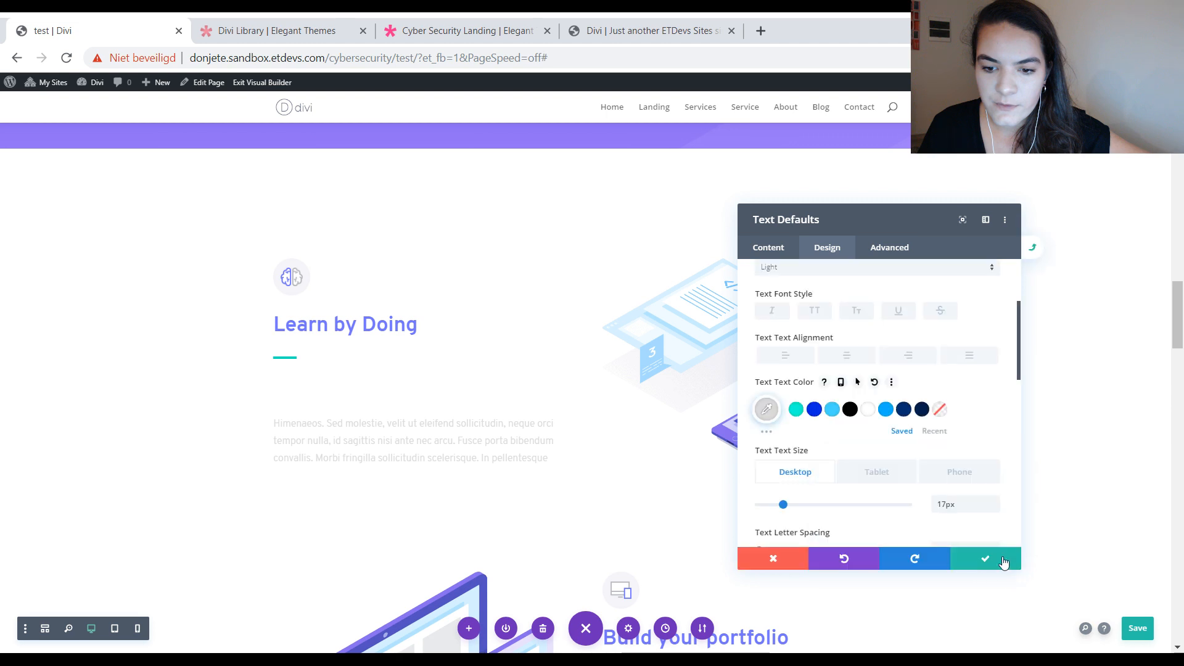
click(1003, 562)
click(983, 558)
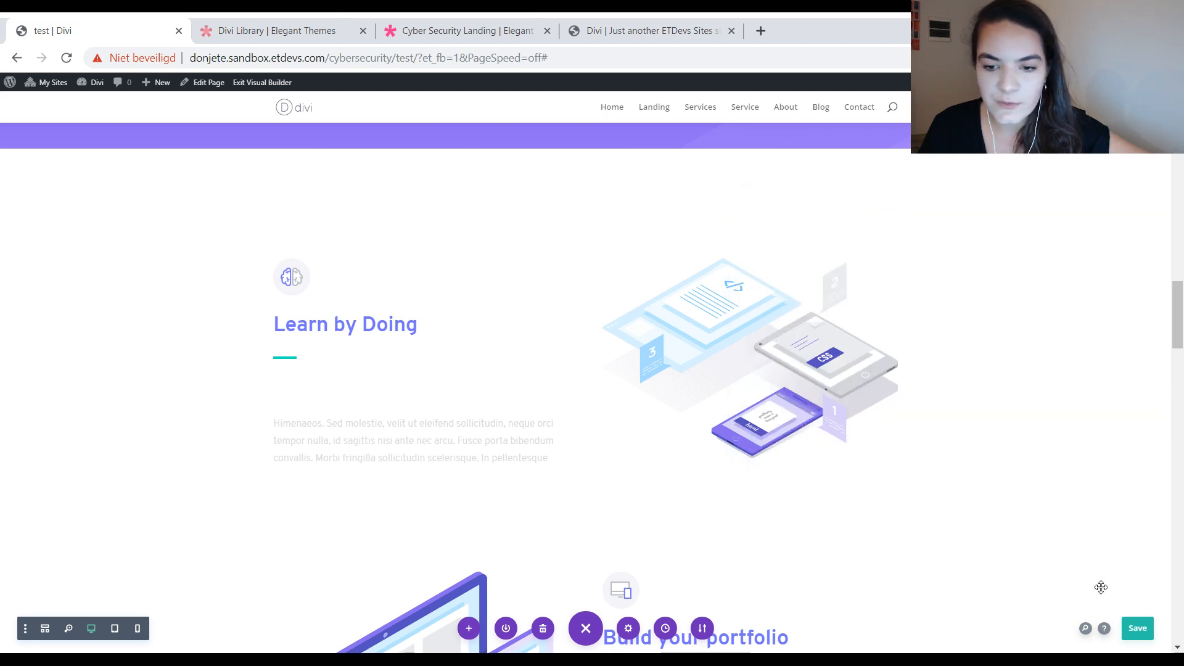
click(1134, 632)
Step: Set the hero section's background gradient colors to turquoise #00ffd8 and blue #0029e2
scroll(924, 426, up, 5)
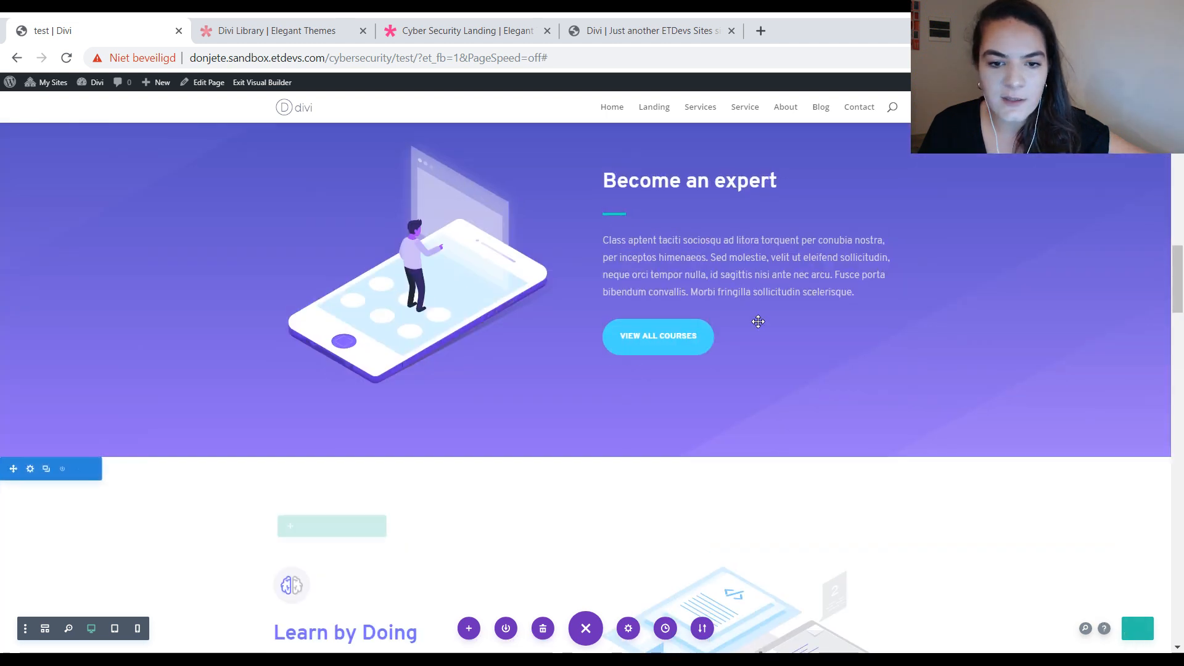
scroll(740, 308, up, 3)
scroll(753, 351, down, 8)
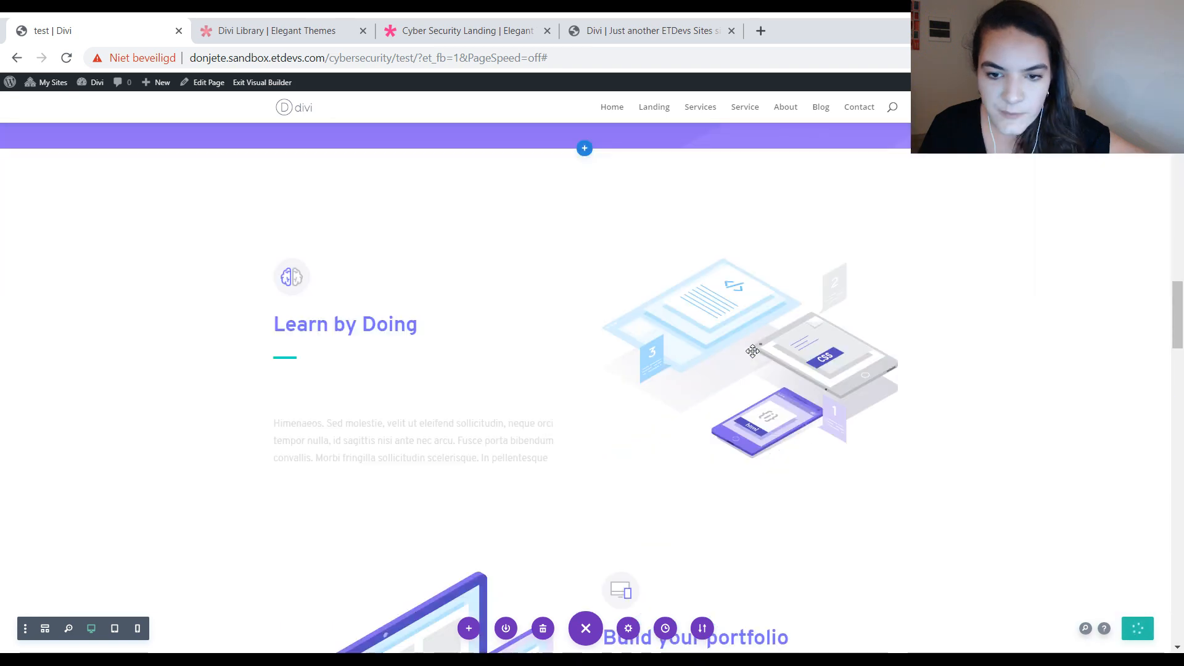
scroll(751, 347, down, 10)
scroll(801, 330, up, 20)
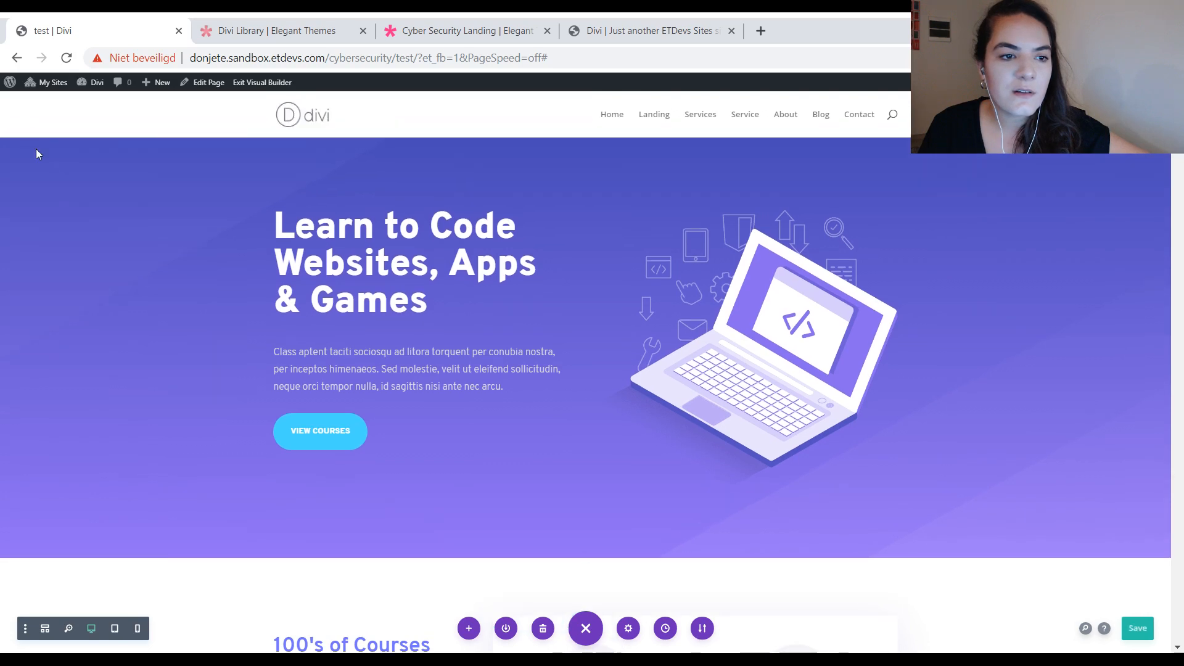
click(30, 150)
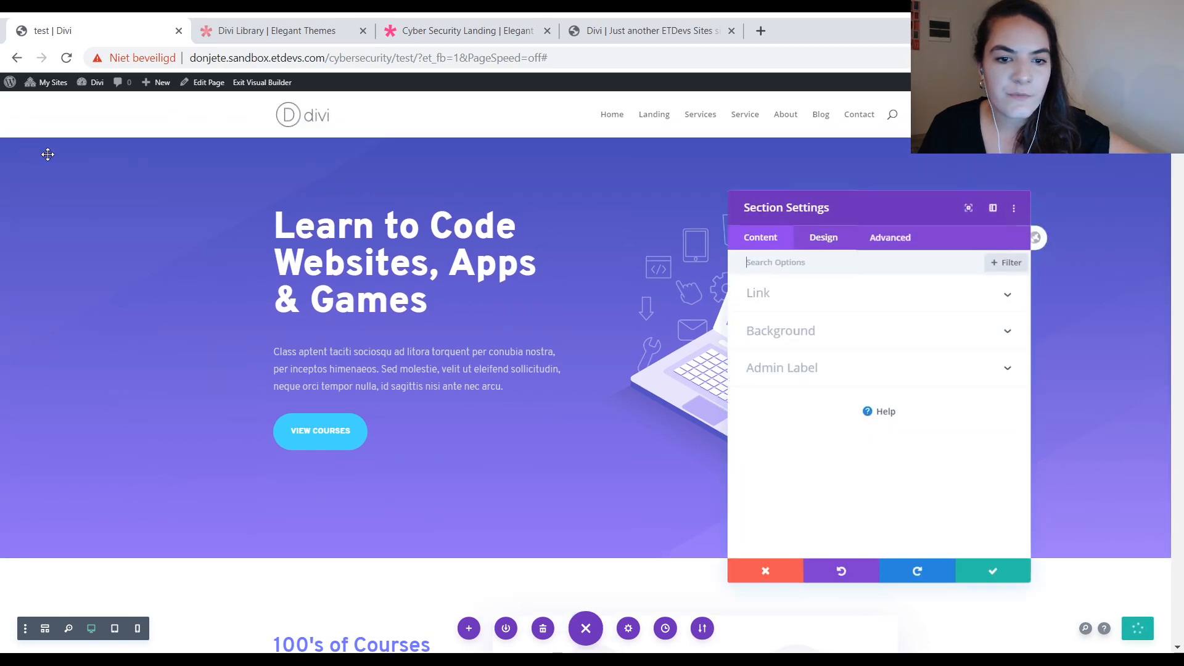
click(867, 341)
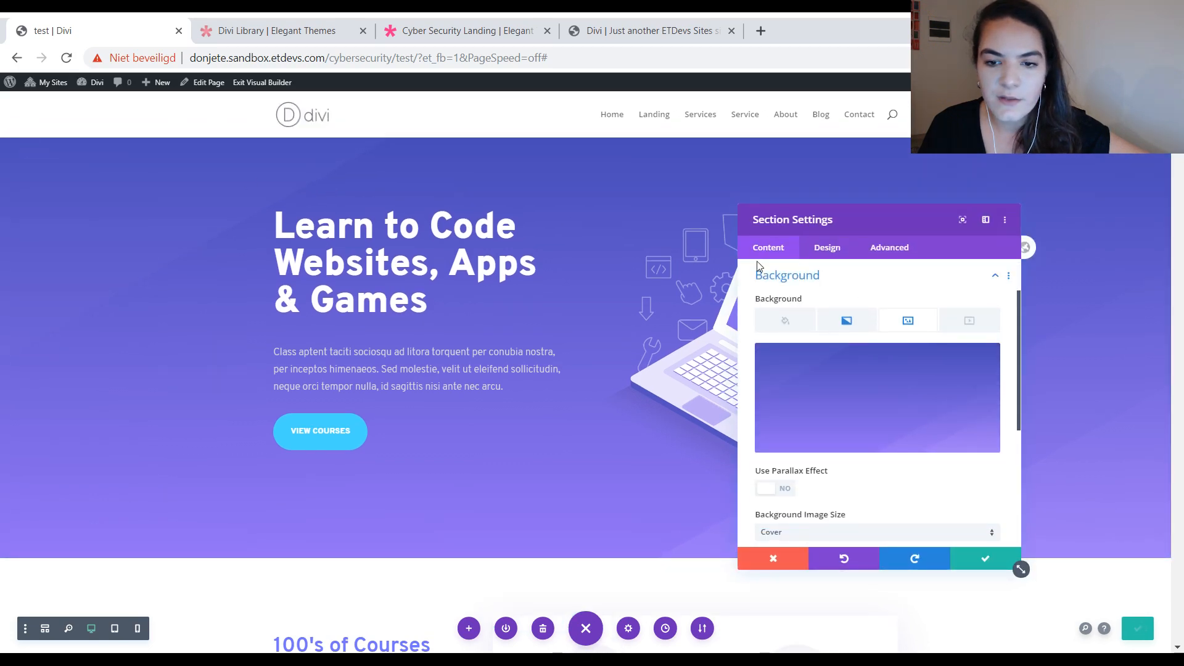
click(846, 320)
click(804, 401)
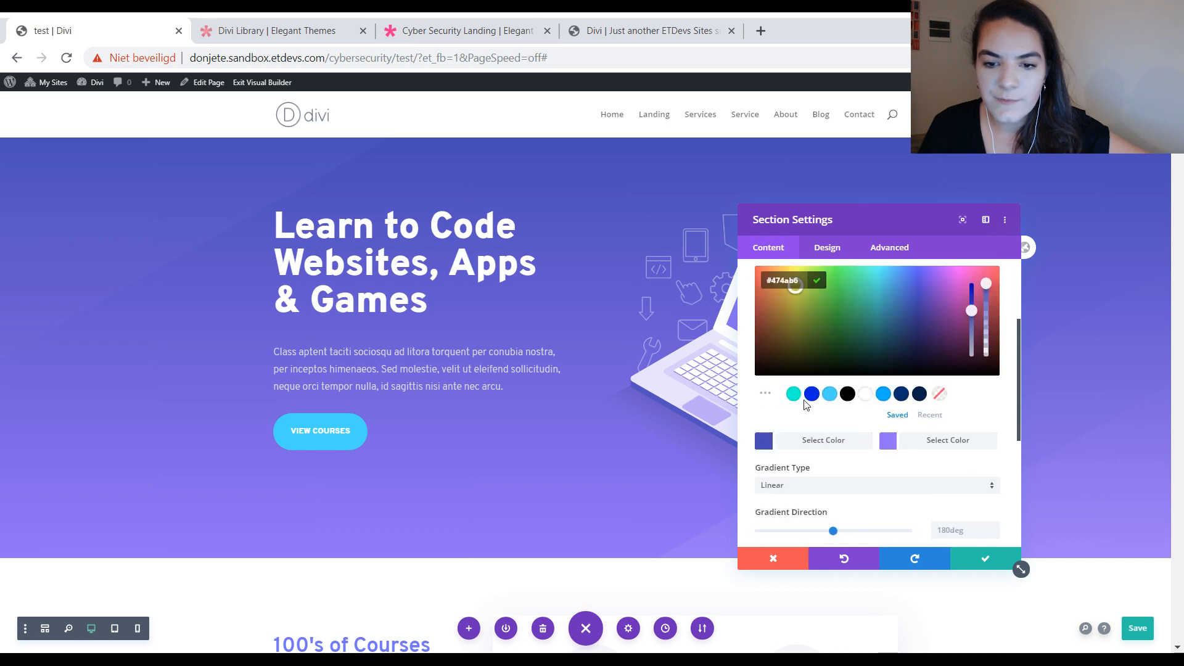
click(793, 394)
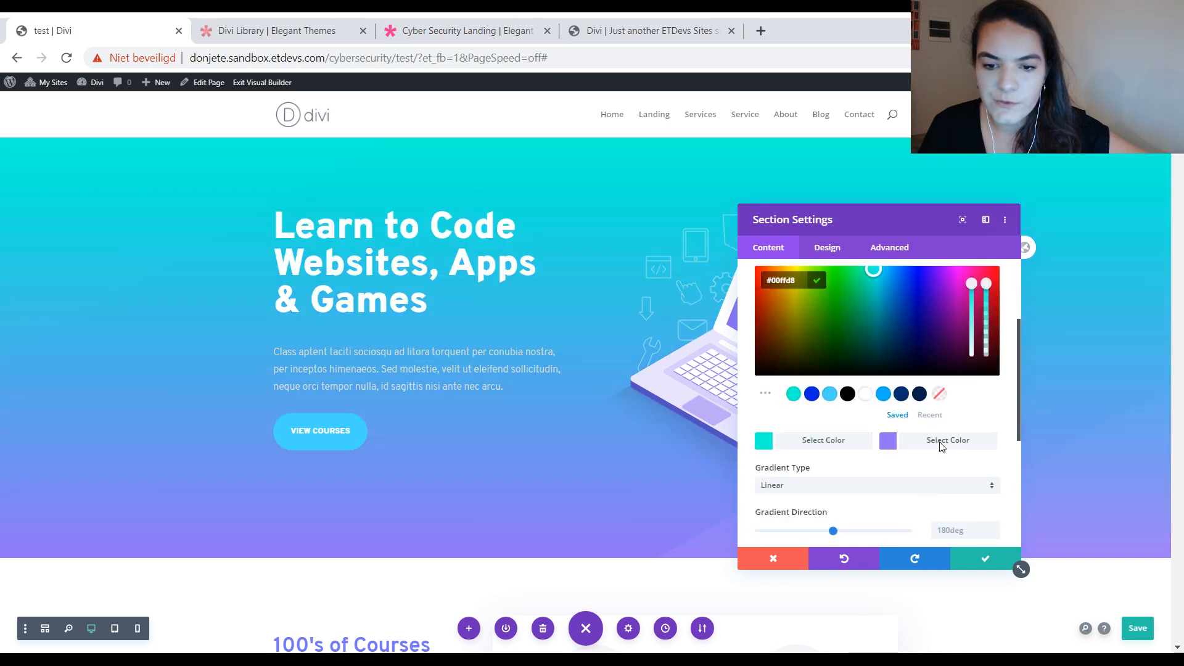
click(943, 442)
click(811, 395)
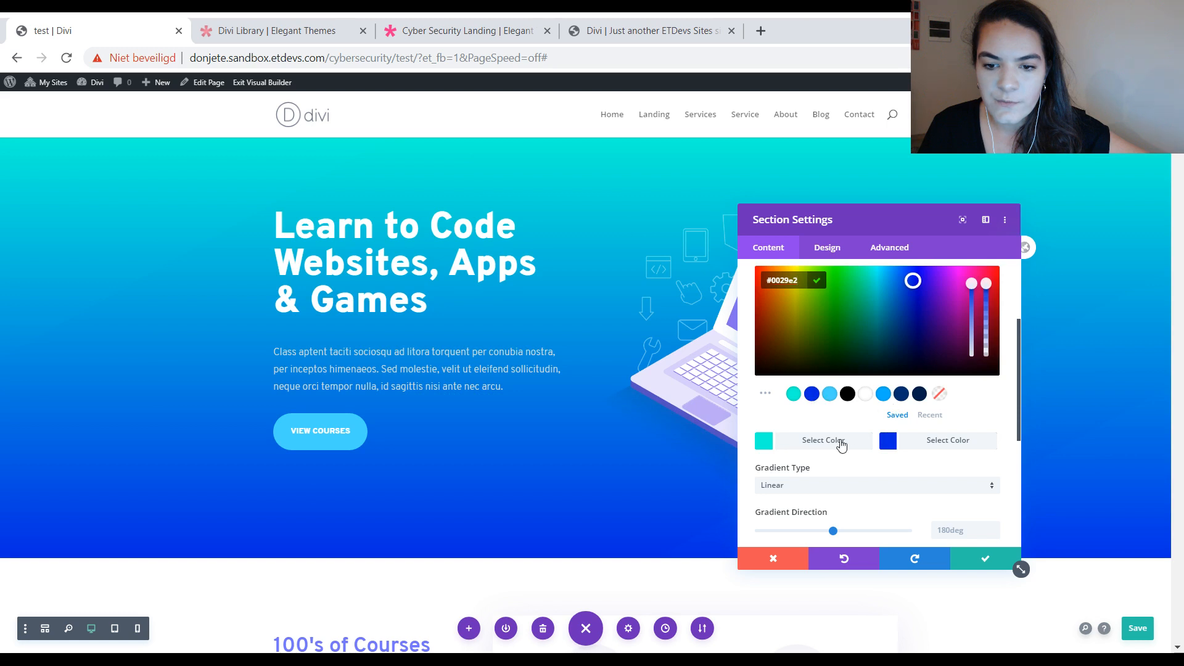
Step: Change the first color of the hero section's background gradient to dark blue #003070 and save the page
click(838, 441)
click(900, 395)
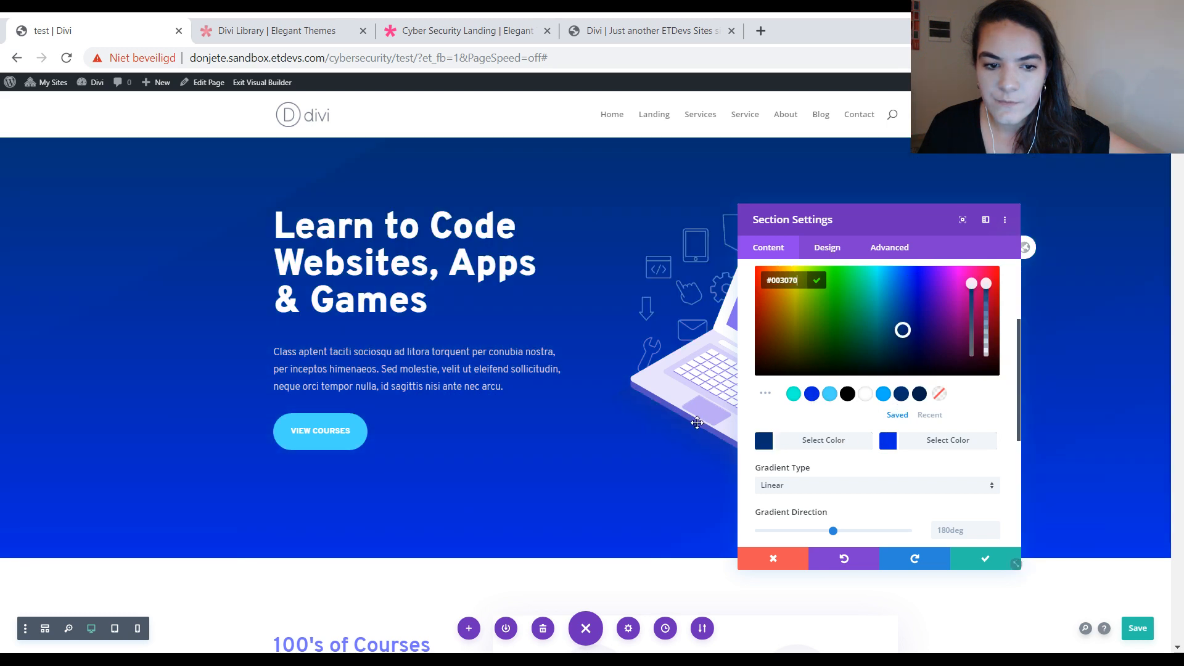
click(1151, 593)
click(1137, 627)
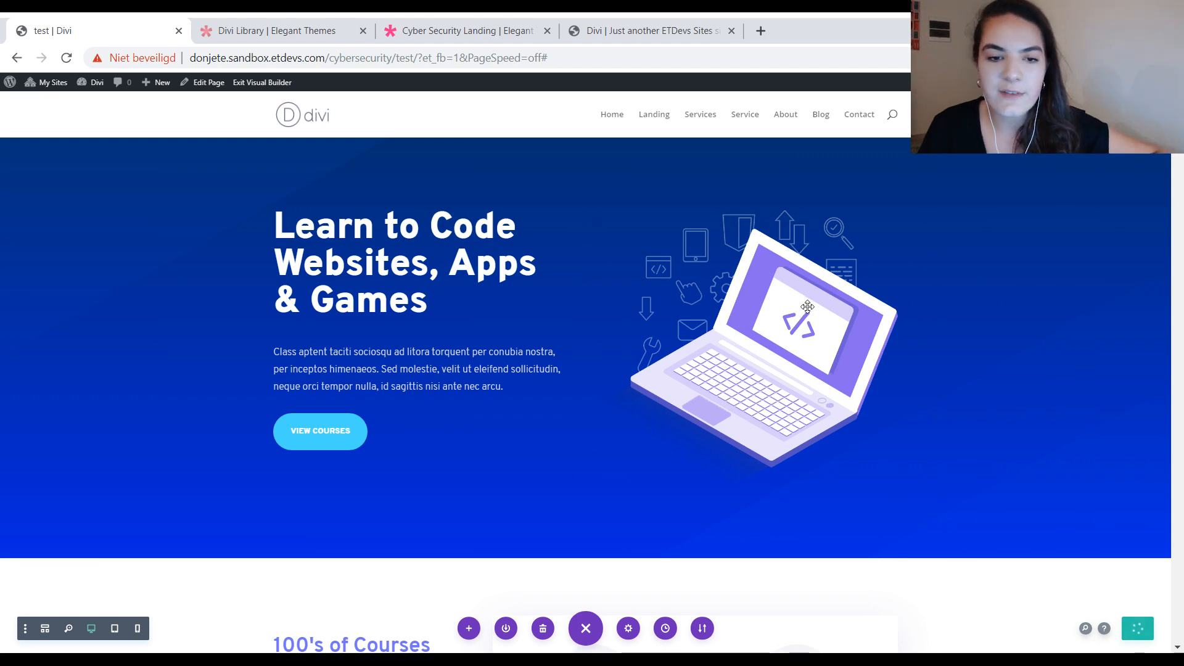
Step: Review the restyled texts, blurbs, buttons and section backgrounds throughout the page
scroll(830, 420, down, 12)
scroll(831, 426, down, 20)
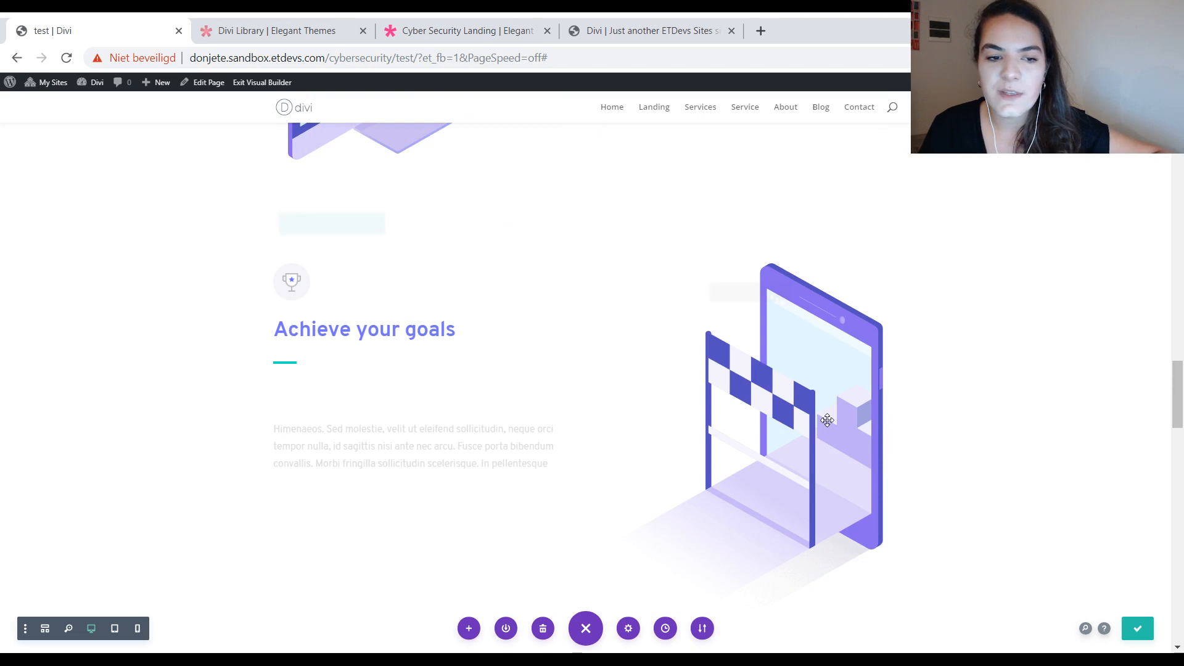
scroll(827, 420, down, 10)
scroll(827, 420, up, 6)
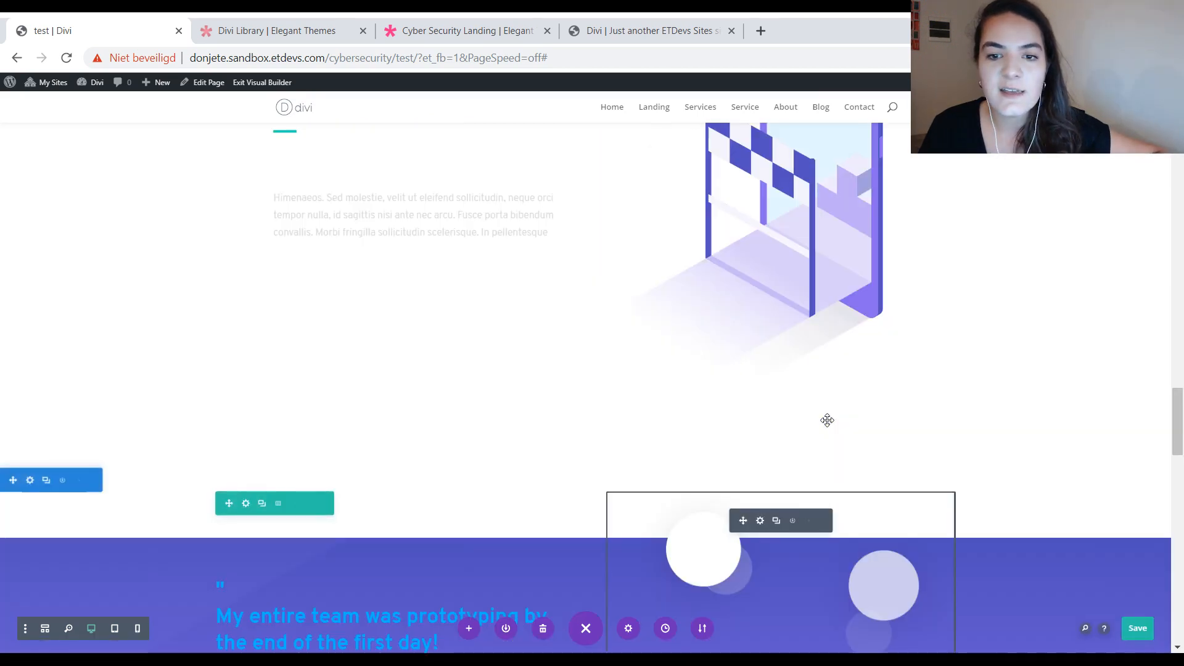
scroll(827, 419, up, 6)
scroll(731, 360, up, 5)
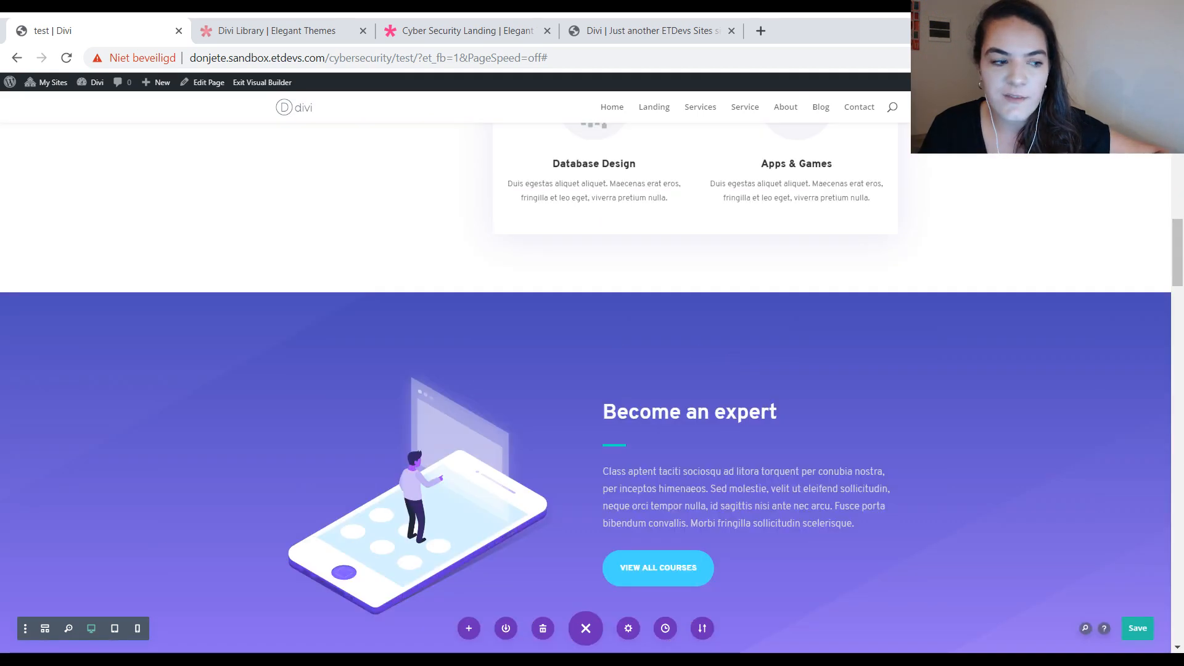
scroll(731, 361, up, 8)
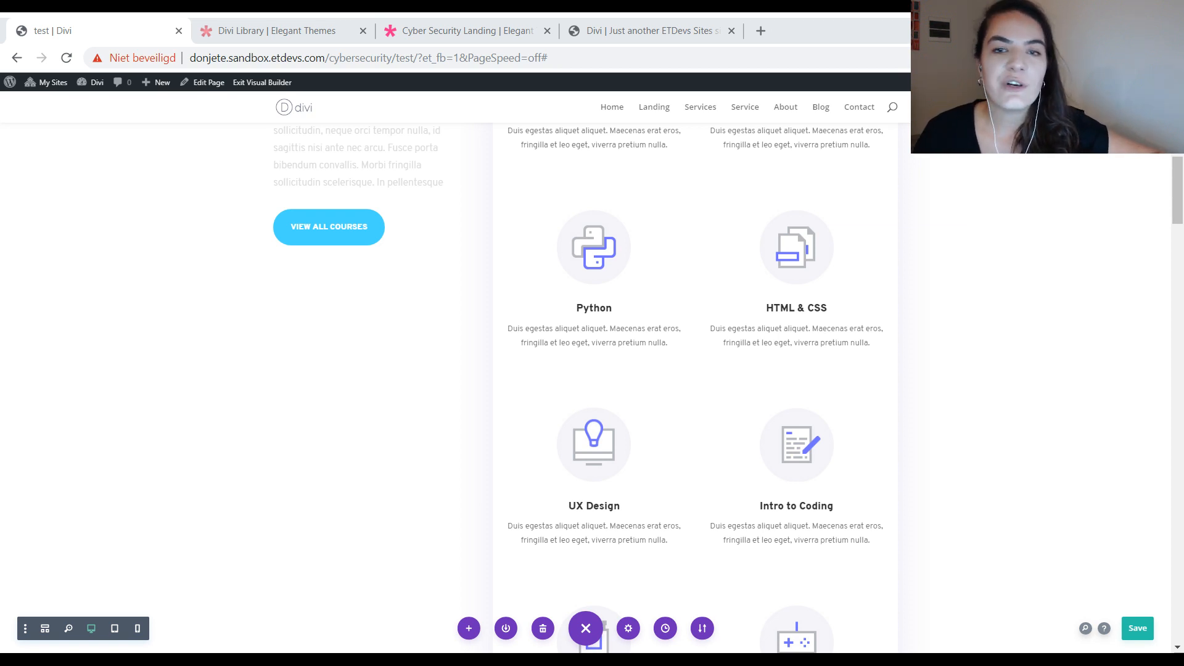
scroll(586, 370, down, 9)
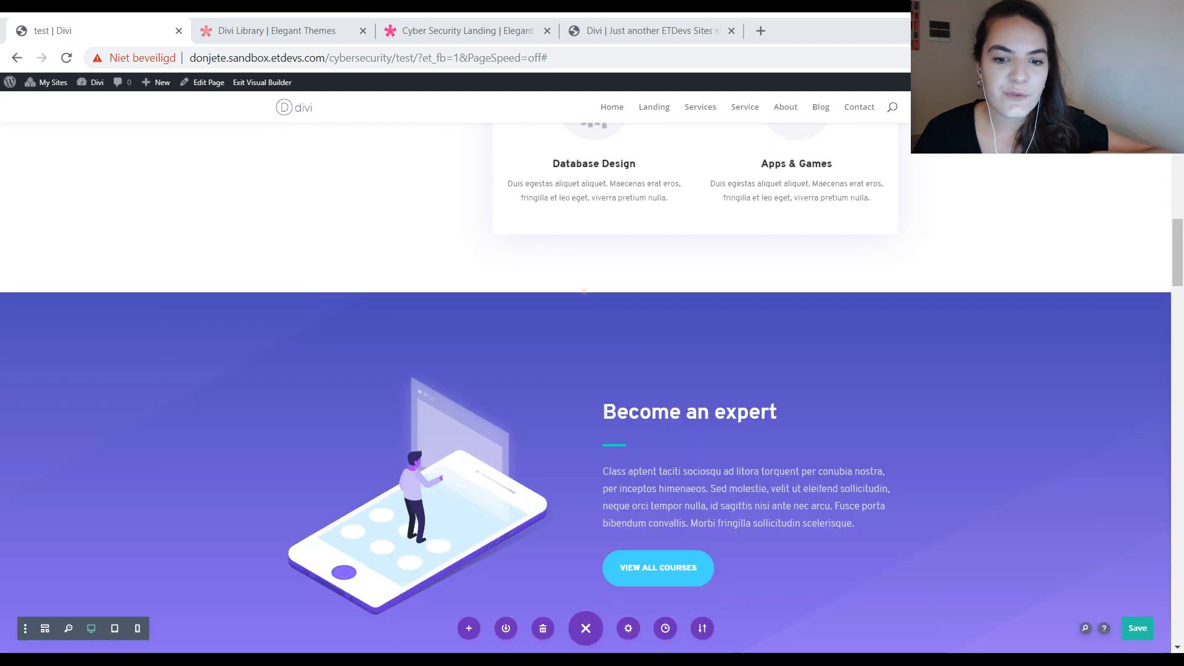
scroll(586, 387, down, 20)
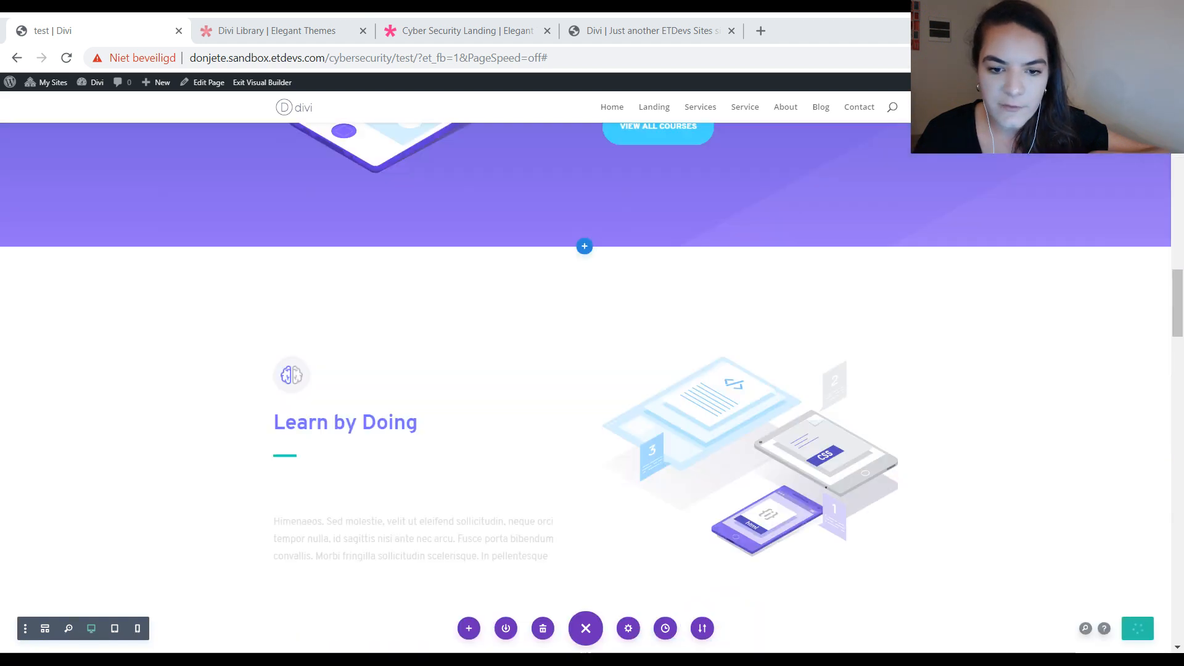
Step: Insert the saved divi-cta section from the library at the end of the page and save the page
scroll(585, 370, down, 10)
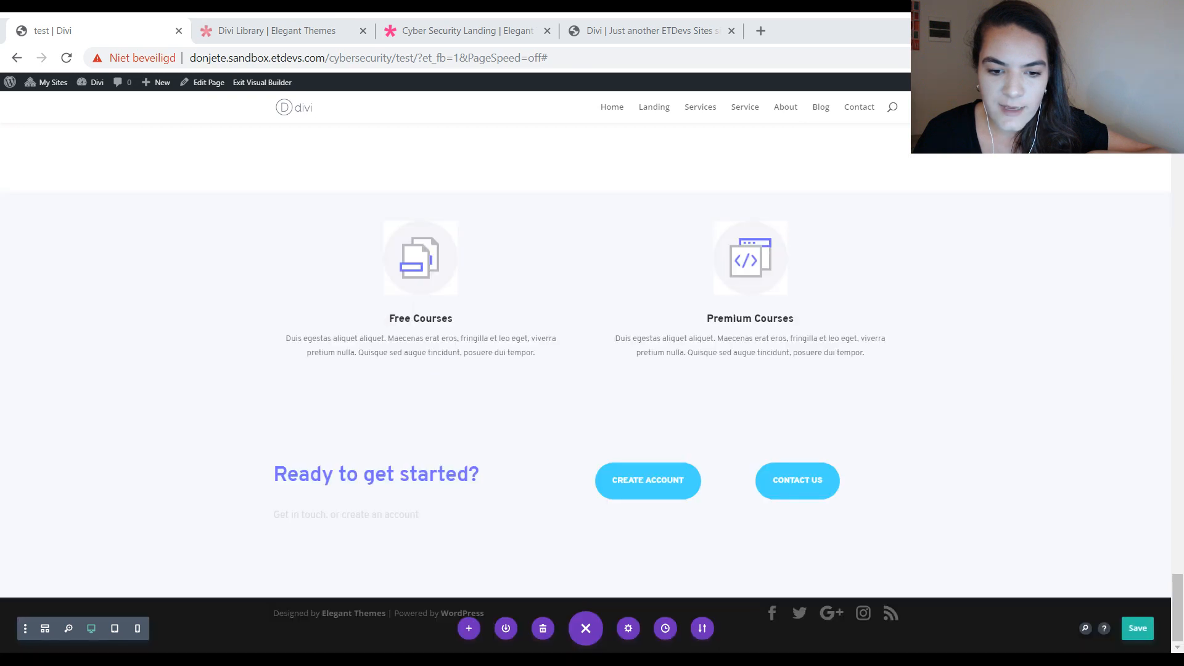
click(585, 596)
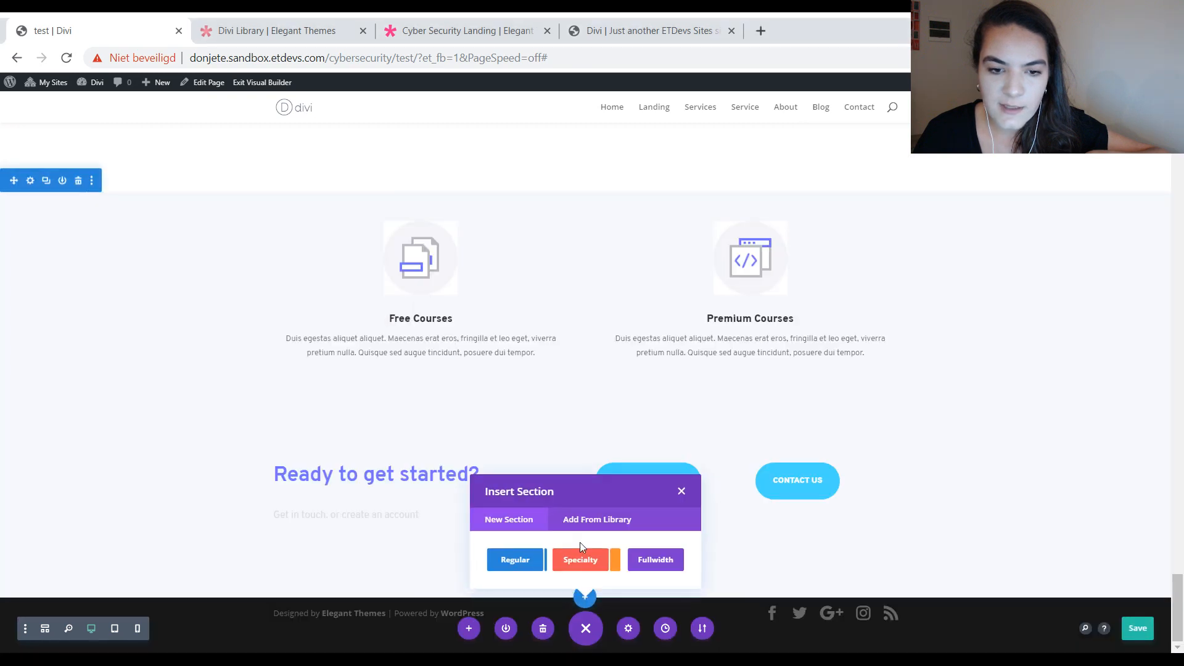
click(599, 520)
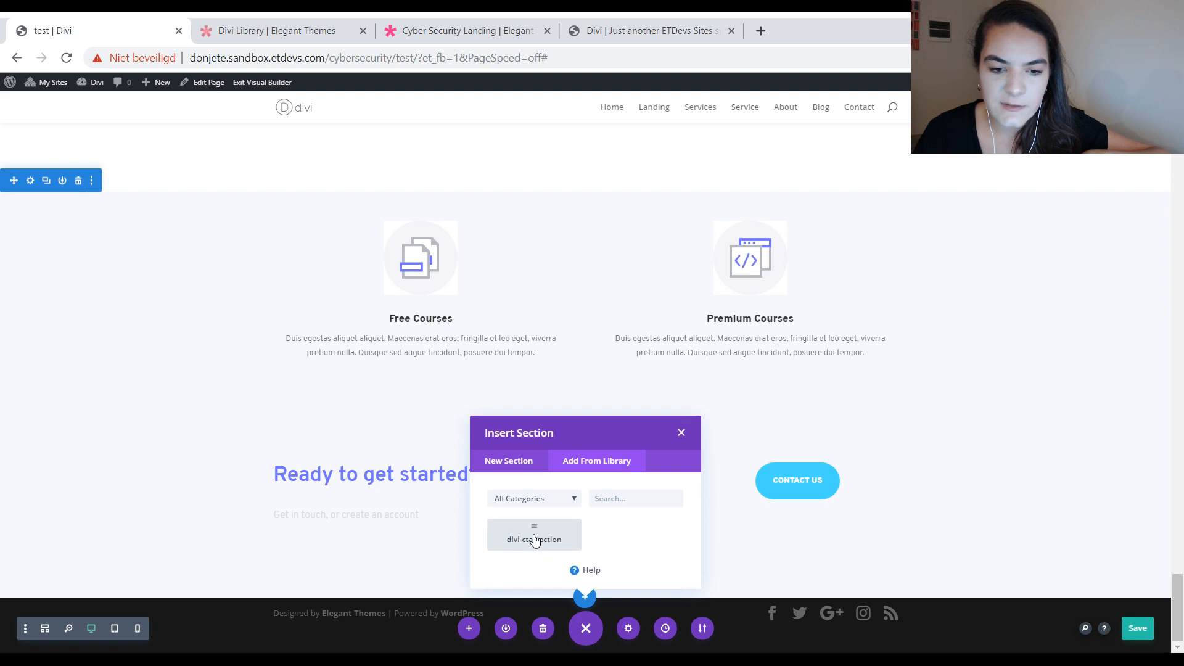
click(534, 541)
scroll(1048, 626, down, 3)
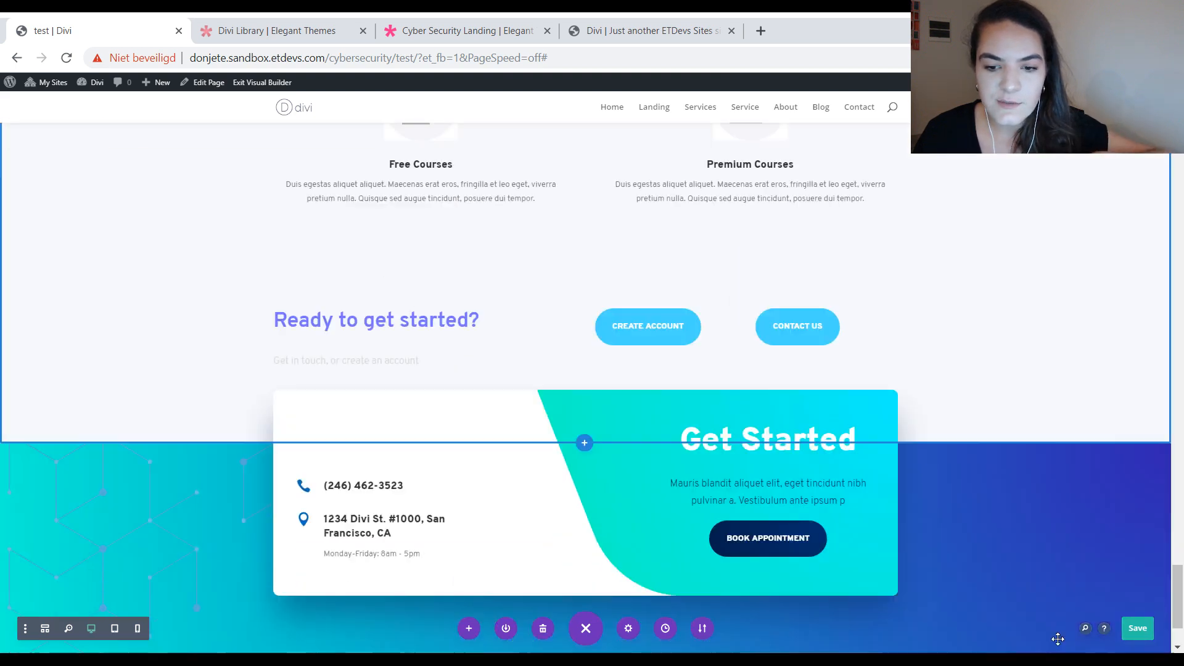
scroll(1058, 639, down, 1)
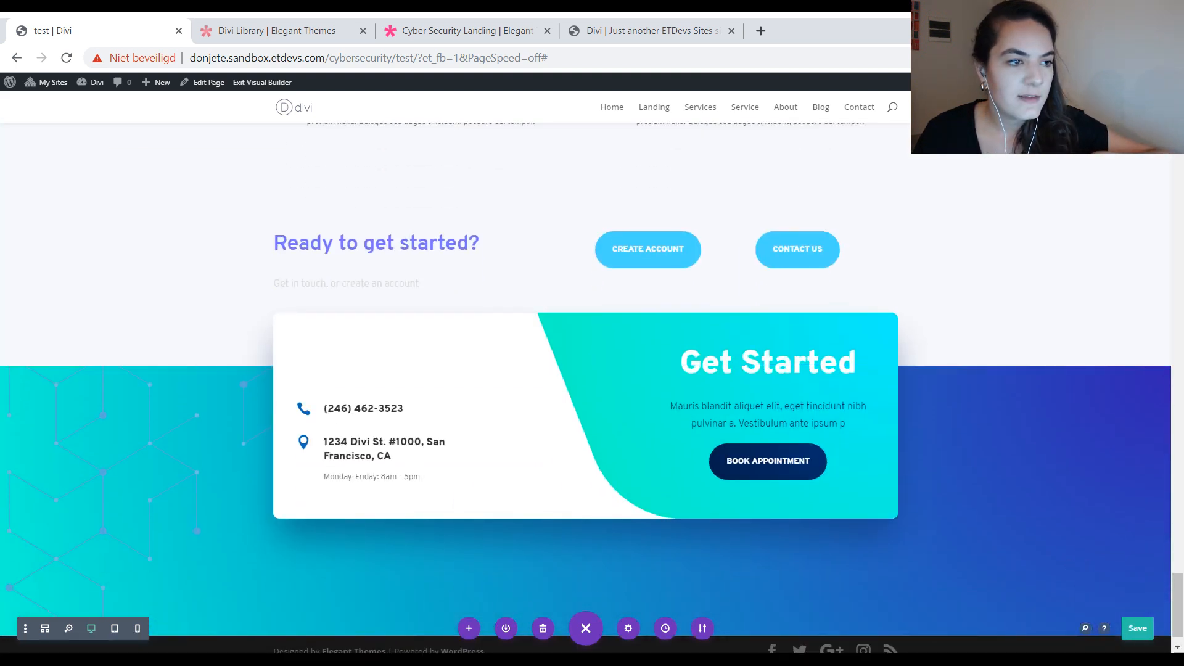
click(1137, 628)
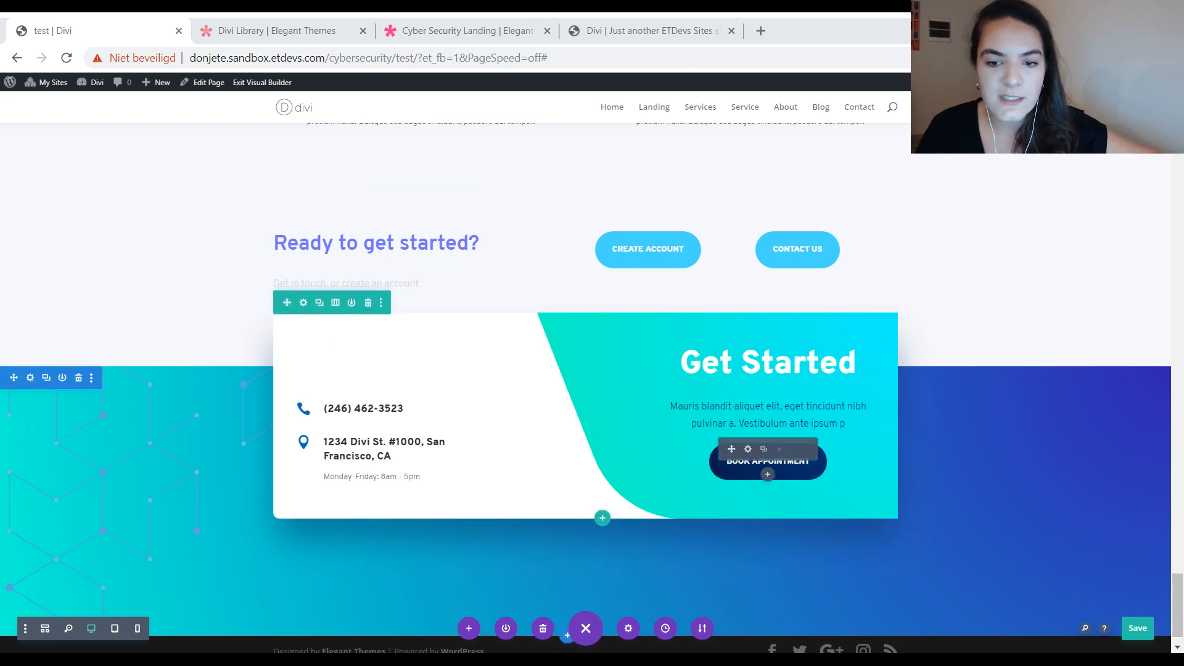
scroll(617, 432, up, 1)
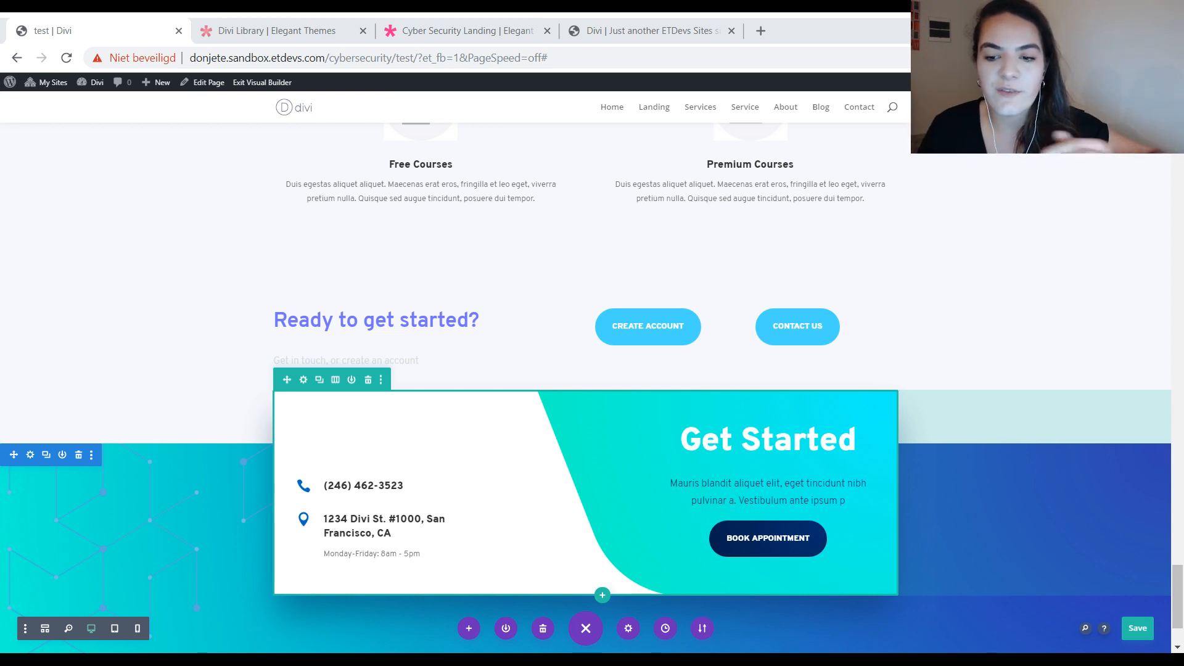
key(ctrl+s)
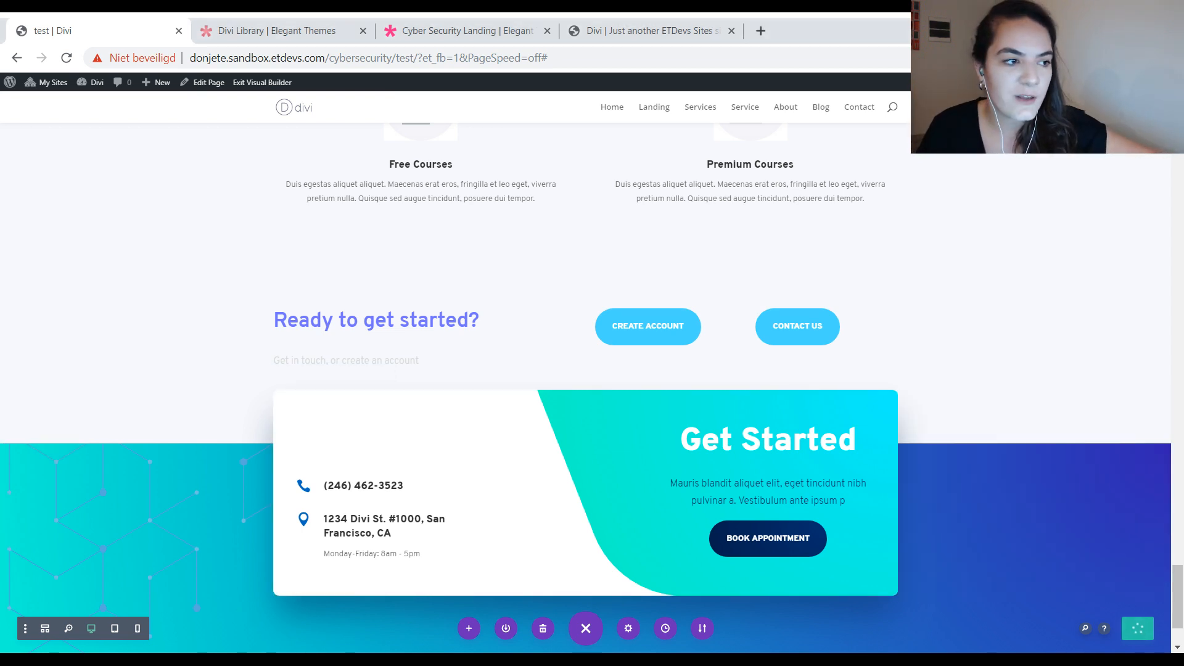